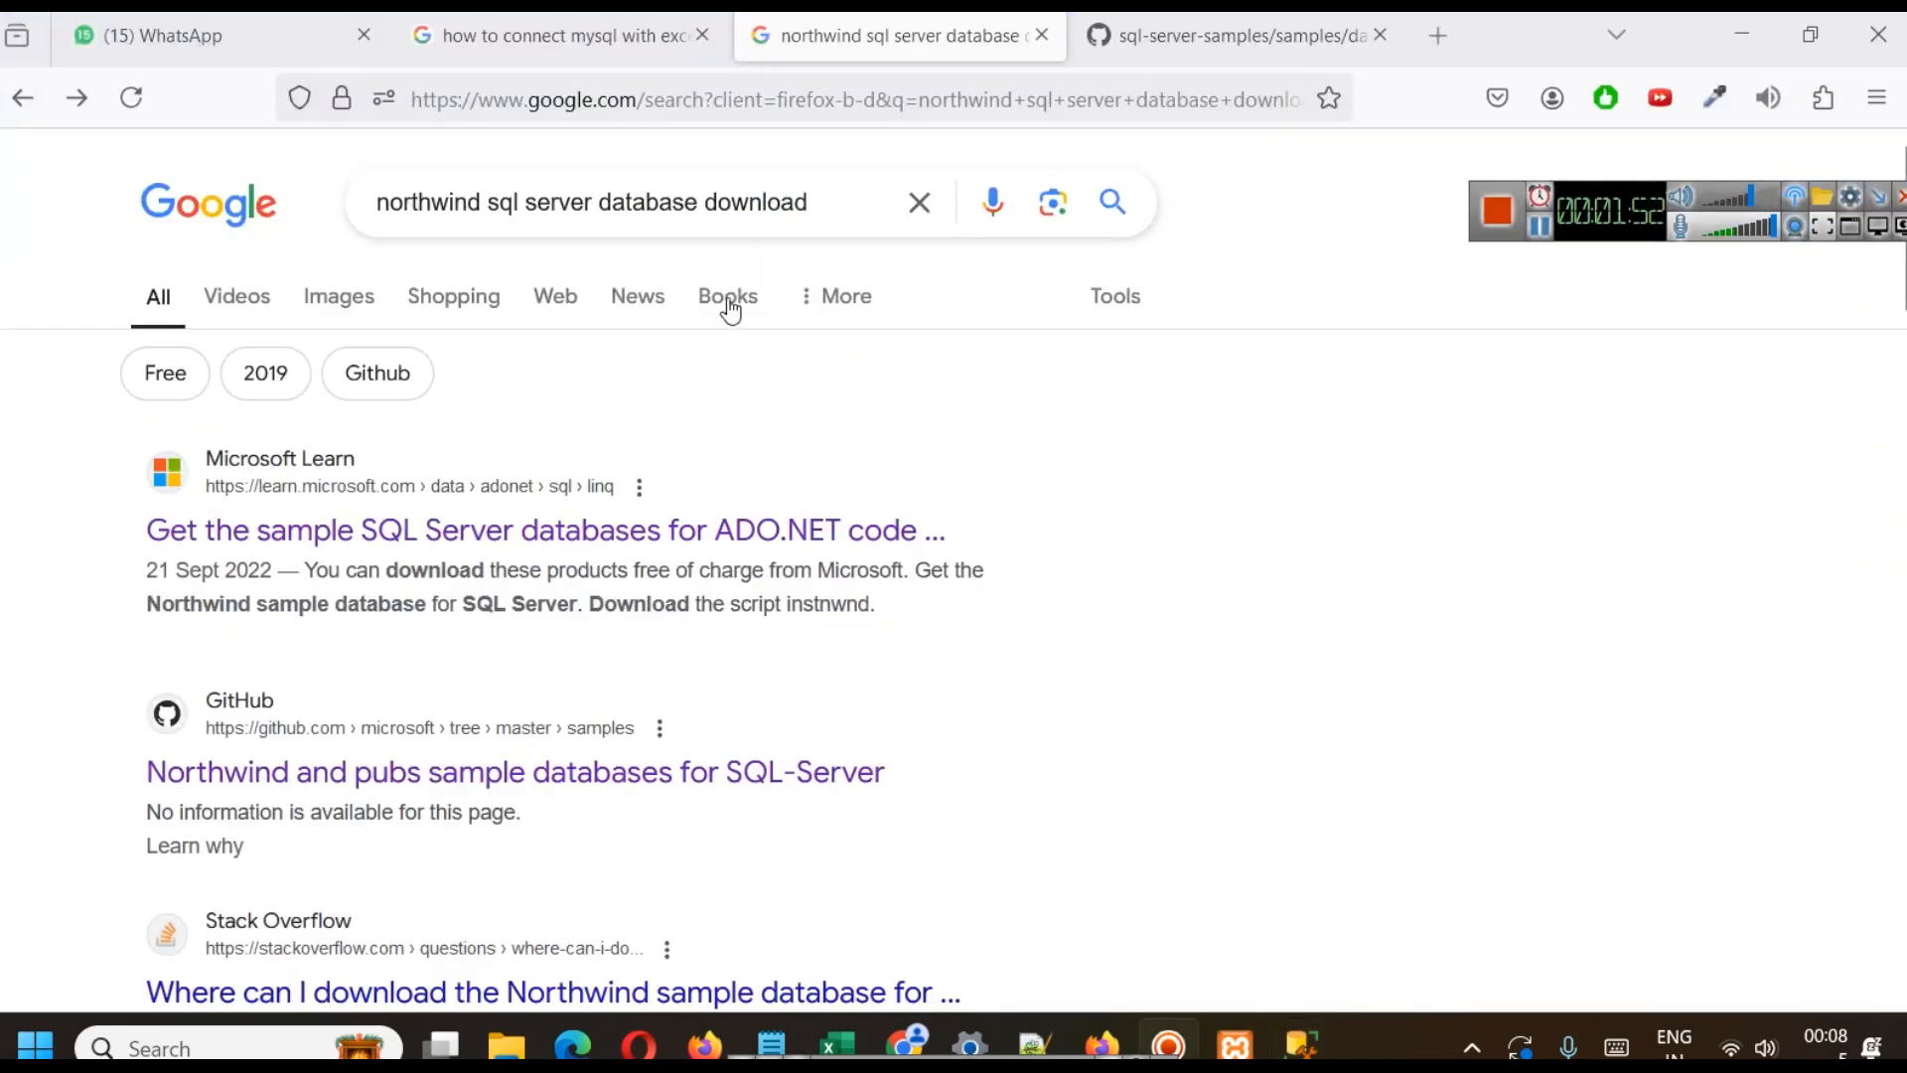
# - Read the Northwind for SQL Server section of the Microsoft Learn sample databases article and view the instnwnd.sql script on GitHub
pyautogui.click(402, 530)
pyautogui.scroll(-3, 1054, 477)
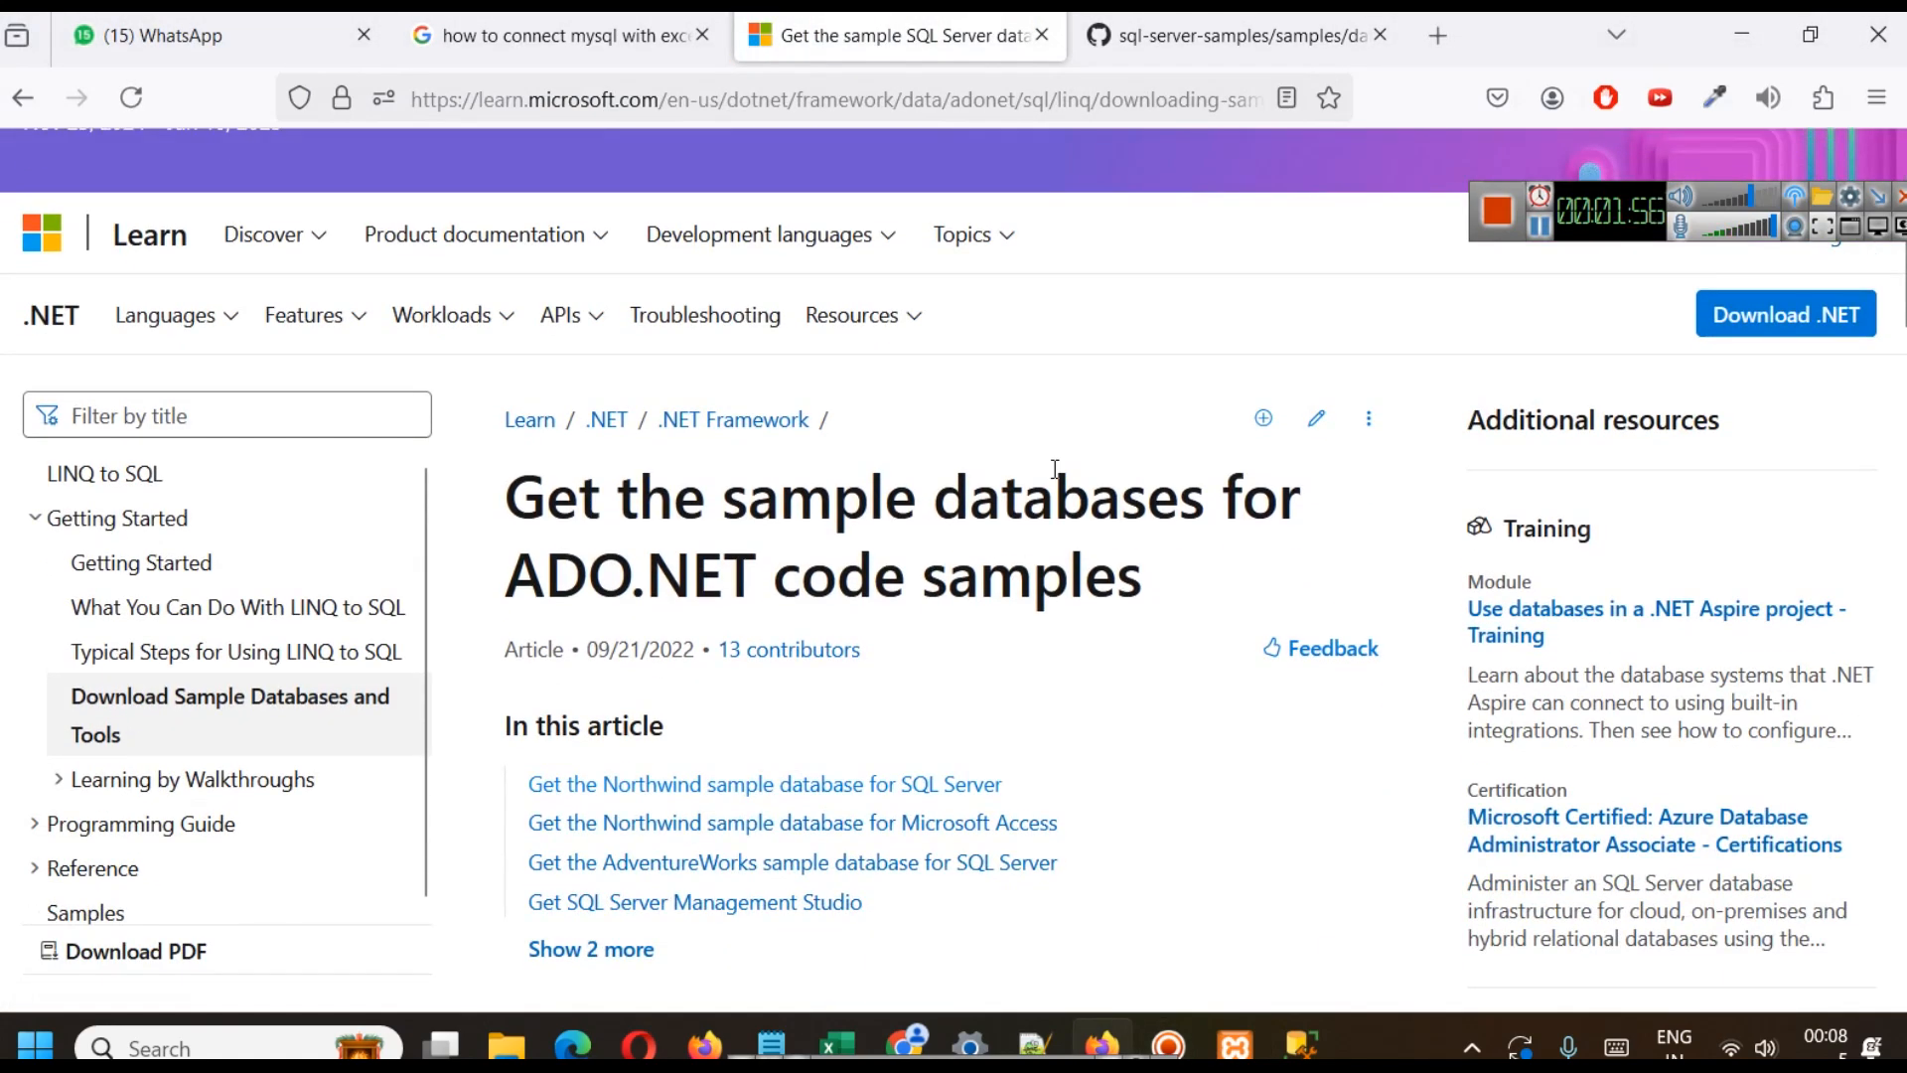
pyautogui.scroll(-2, 1057, 480)
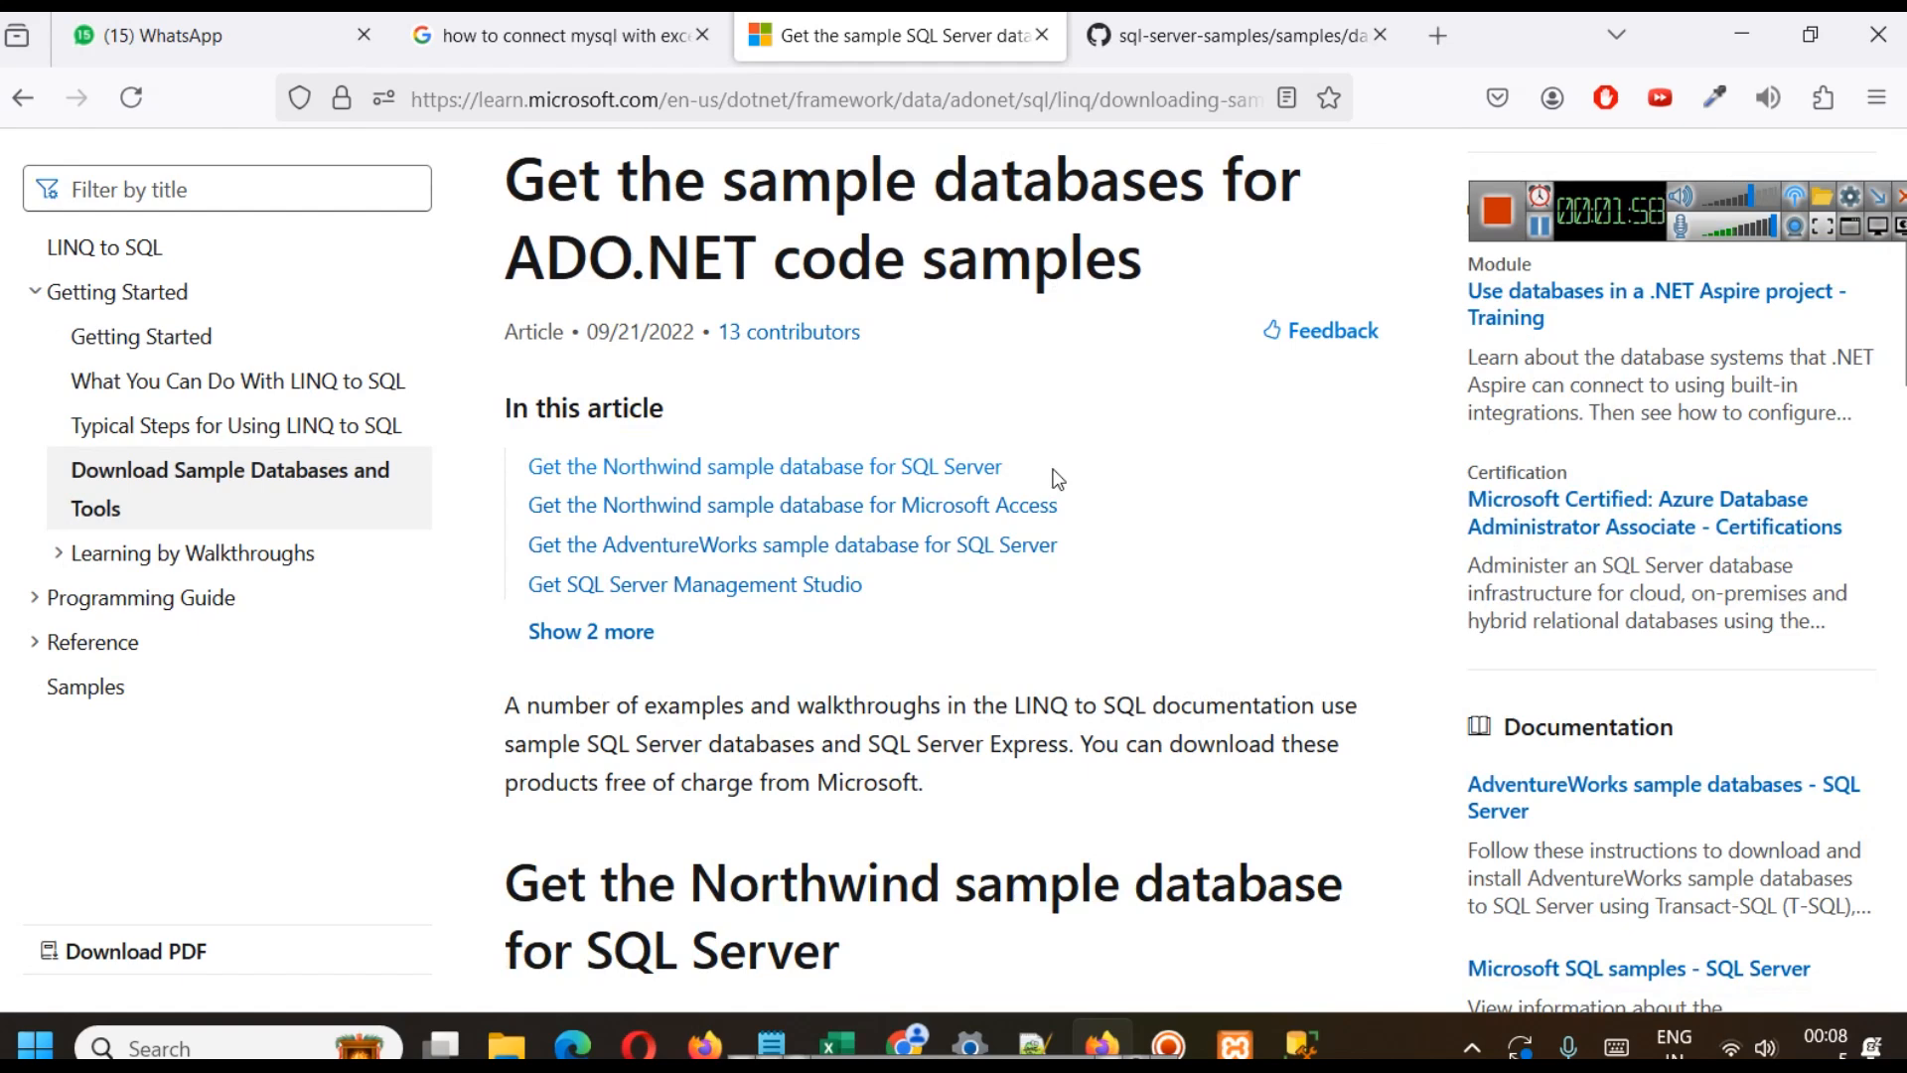
pyautogui.scroll(-3, 1058, 480)
pyautogui.scroll(-3, 775, 469)
pyautogui.scroll(1, 765, 427)
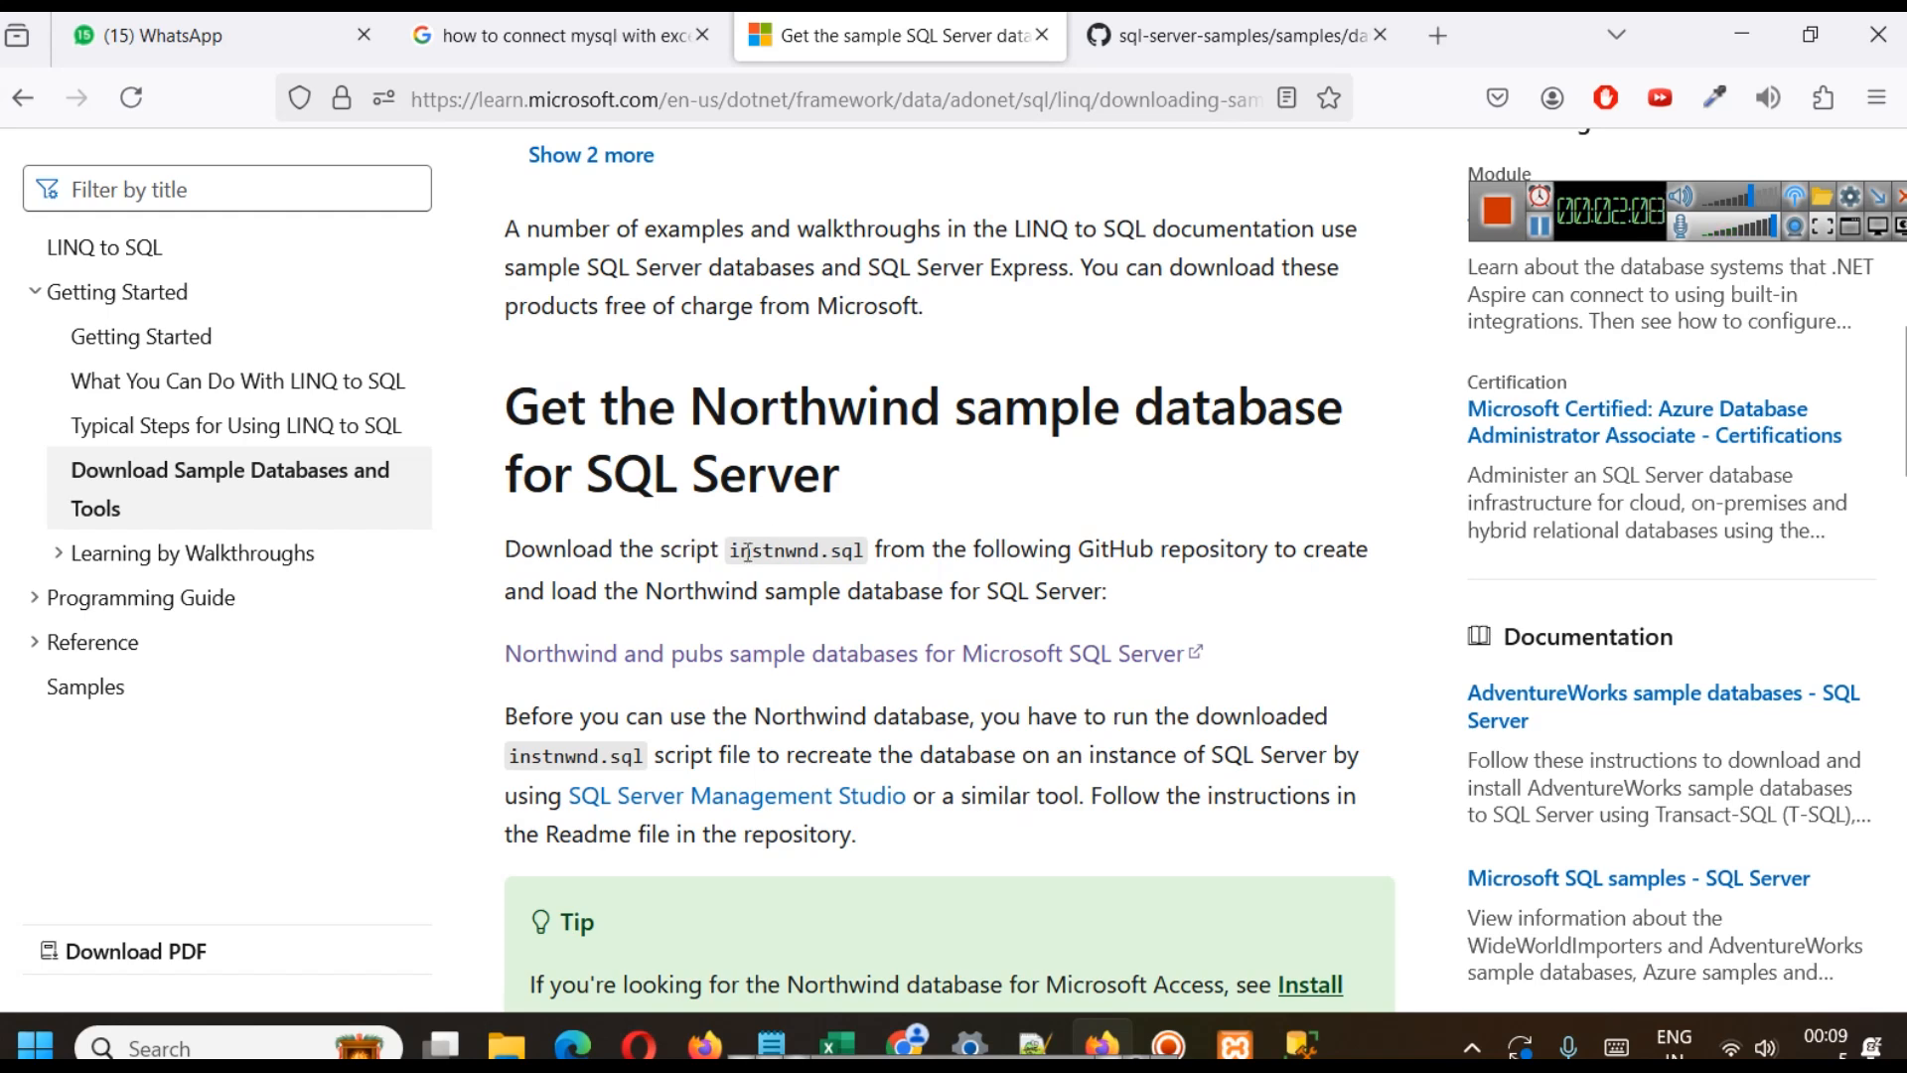
pyautogui.click(1184, 38)
pyautogui.scroll(-5, 845, 468)
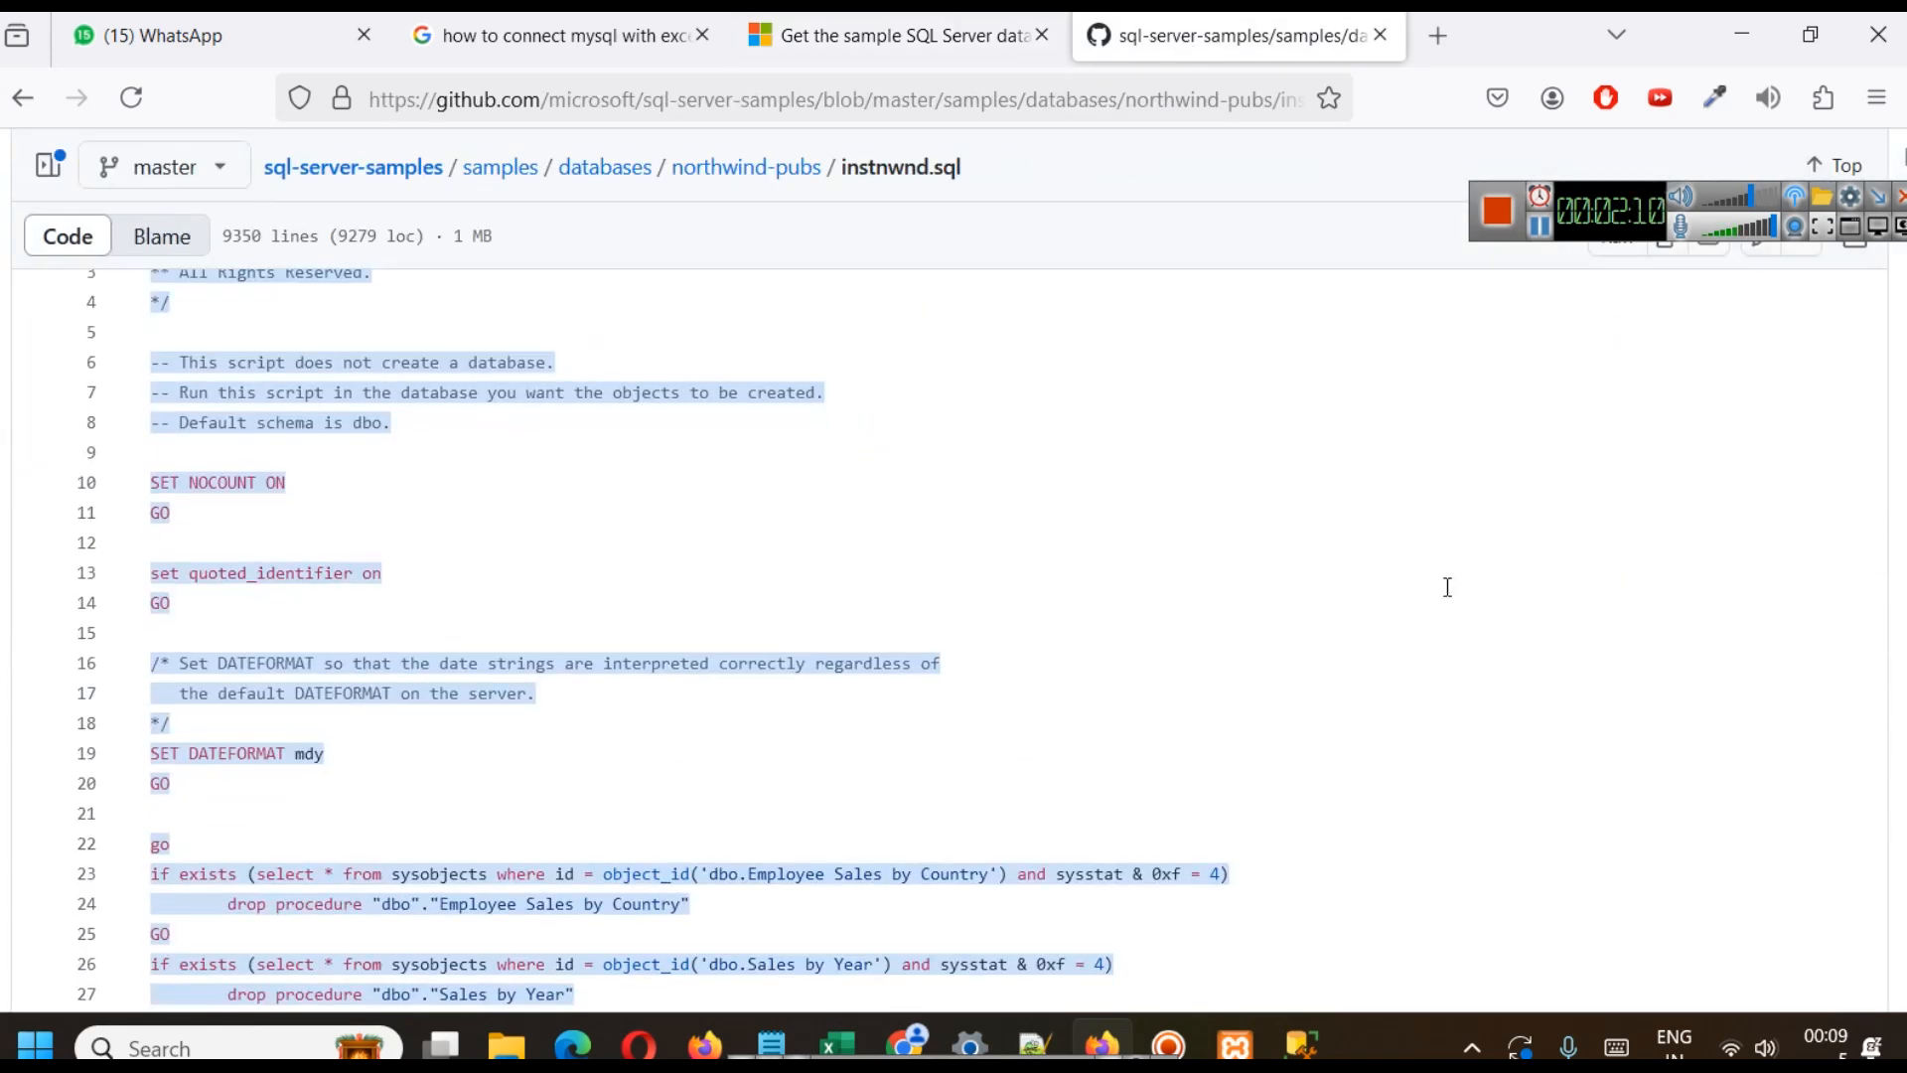
# - Switch to SQL Server Management Studio and try pasting the instnwnd.sql script into a new query on the northwind database
pyautogui.click(1307, 1038)
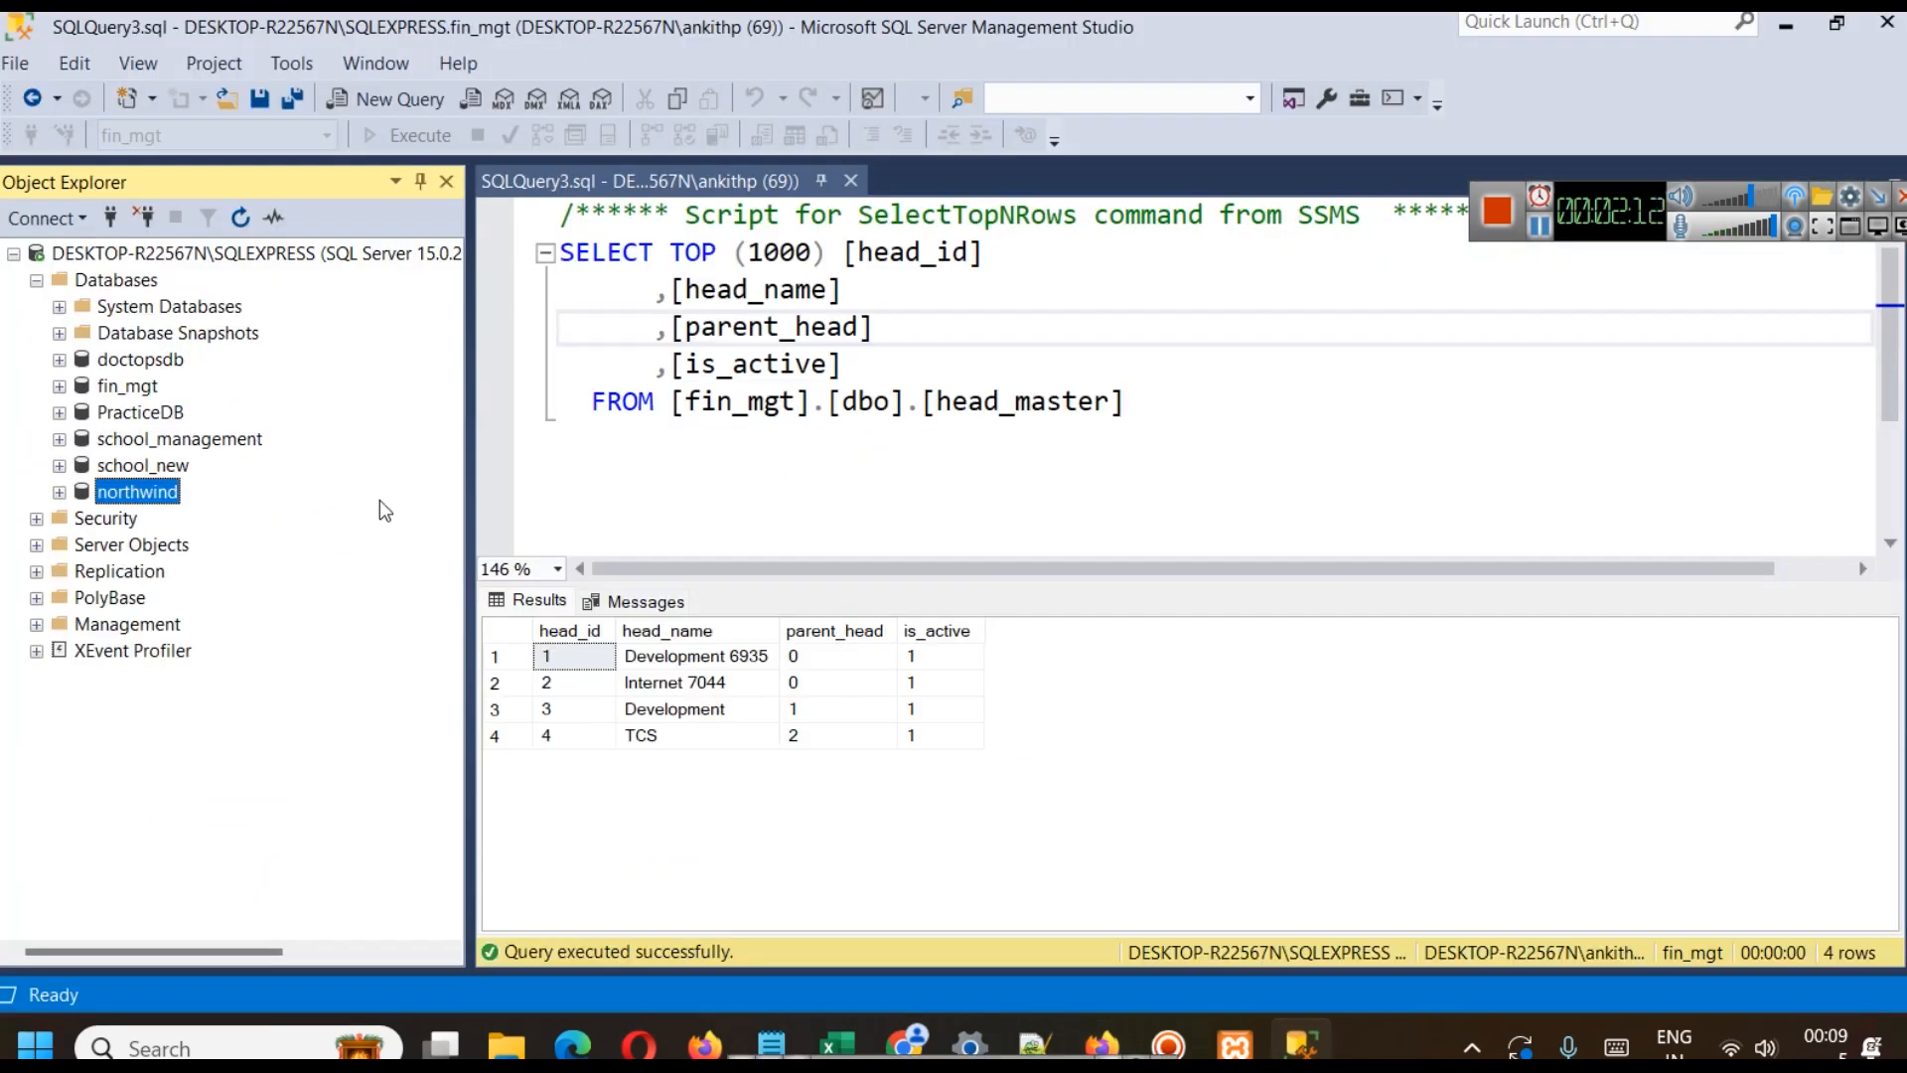
pyautogui.rightClick(113, 490)
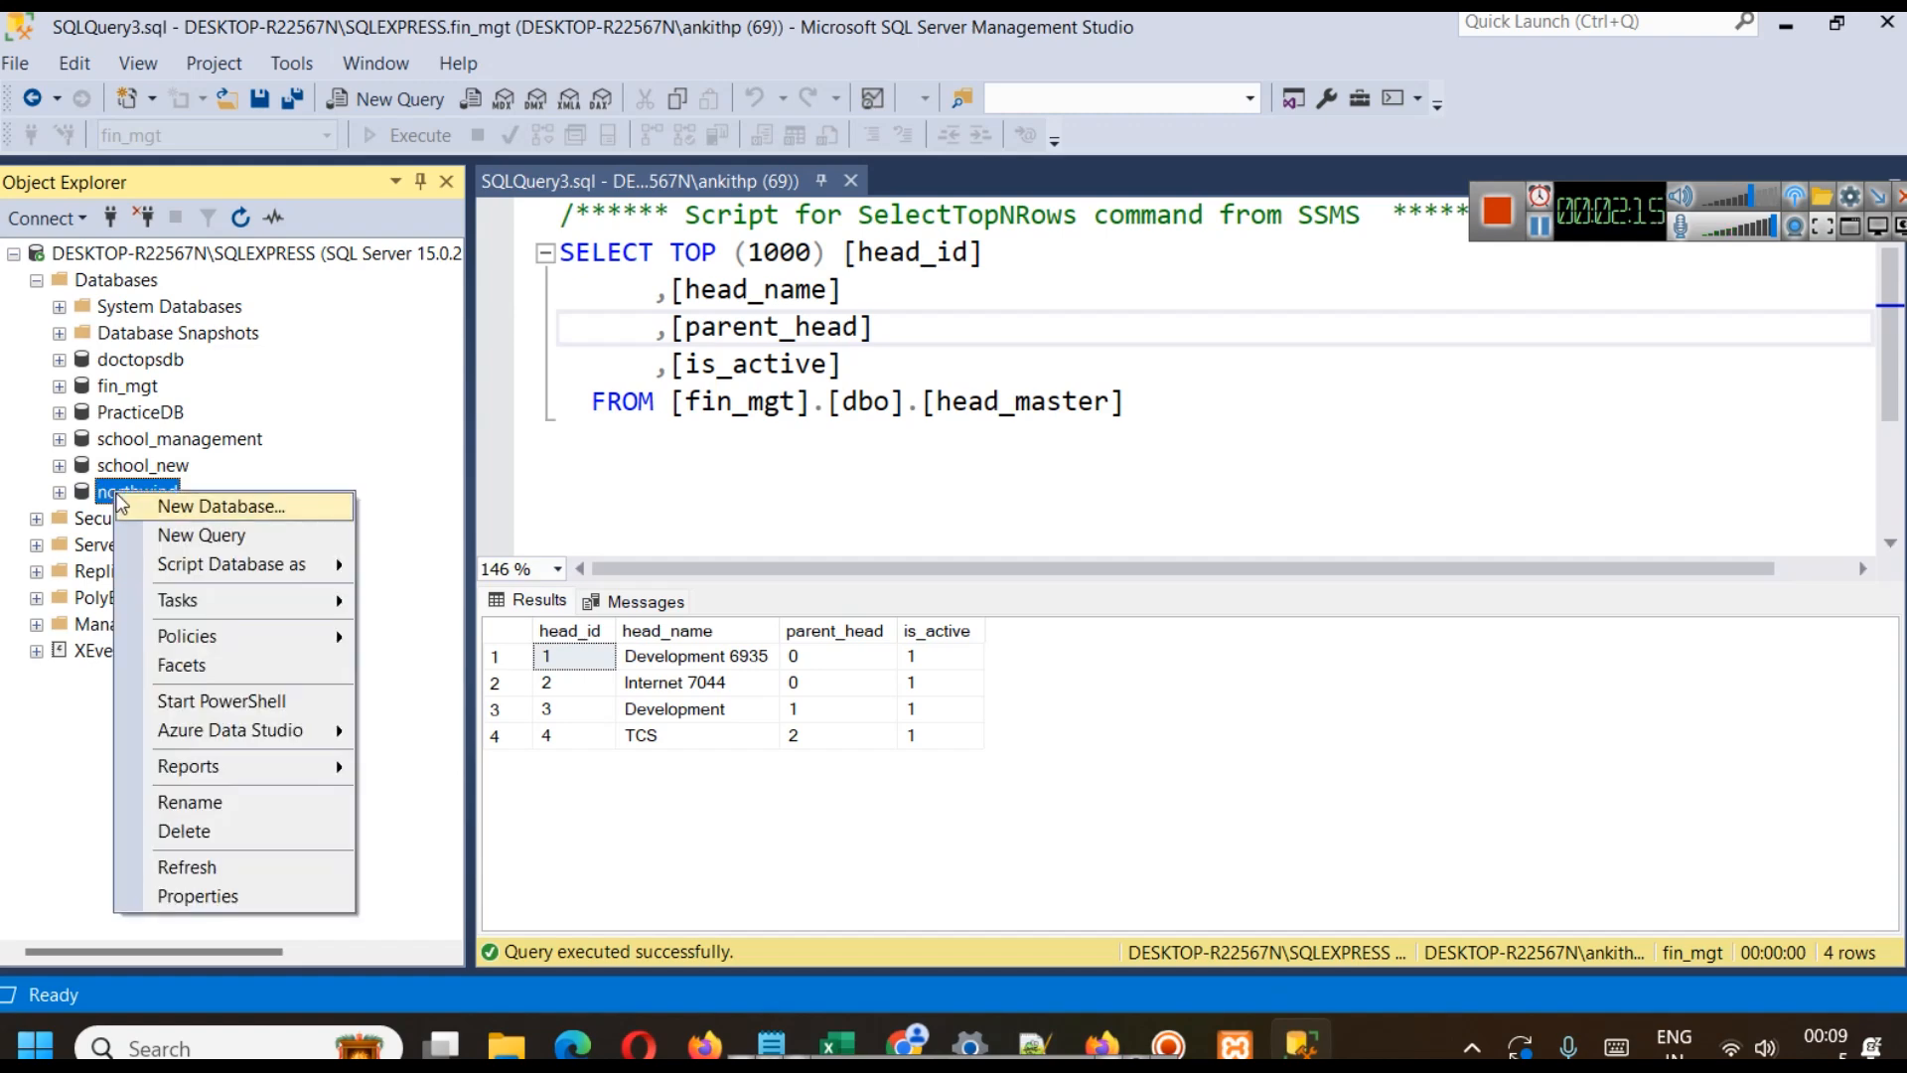
pyautogui.click(207, 537)
pyautogui.hotkey('ctrl', 'v')
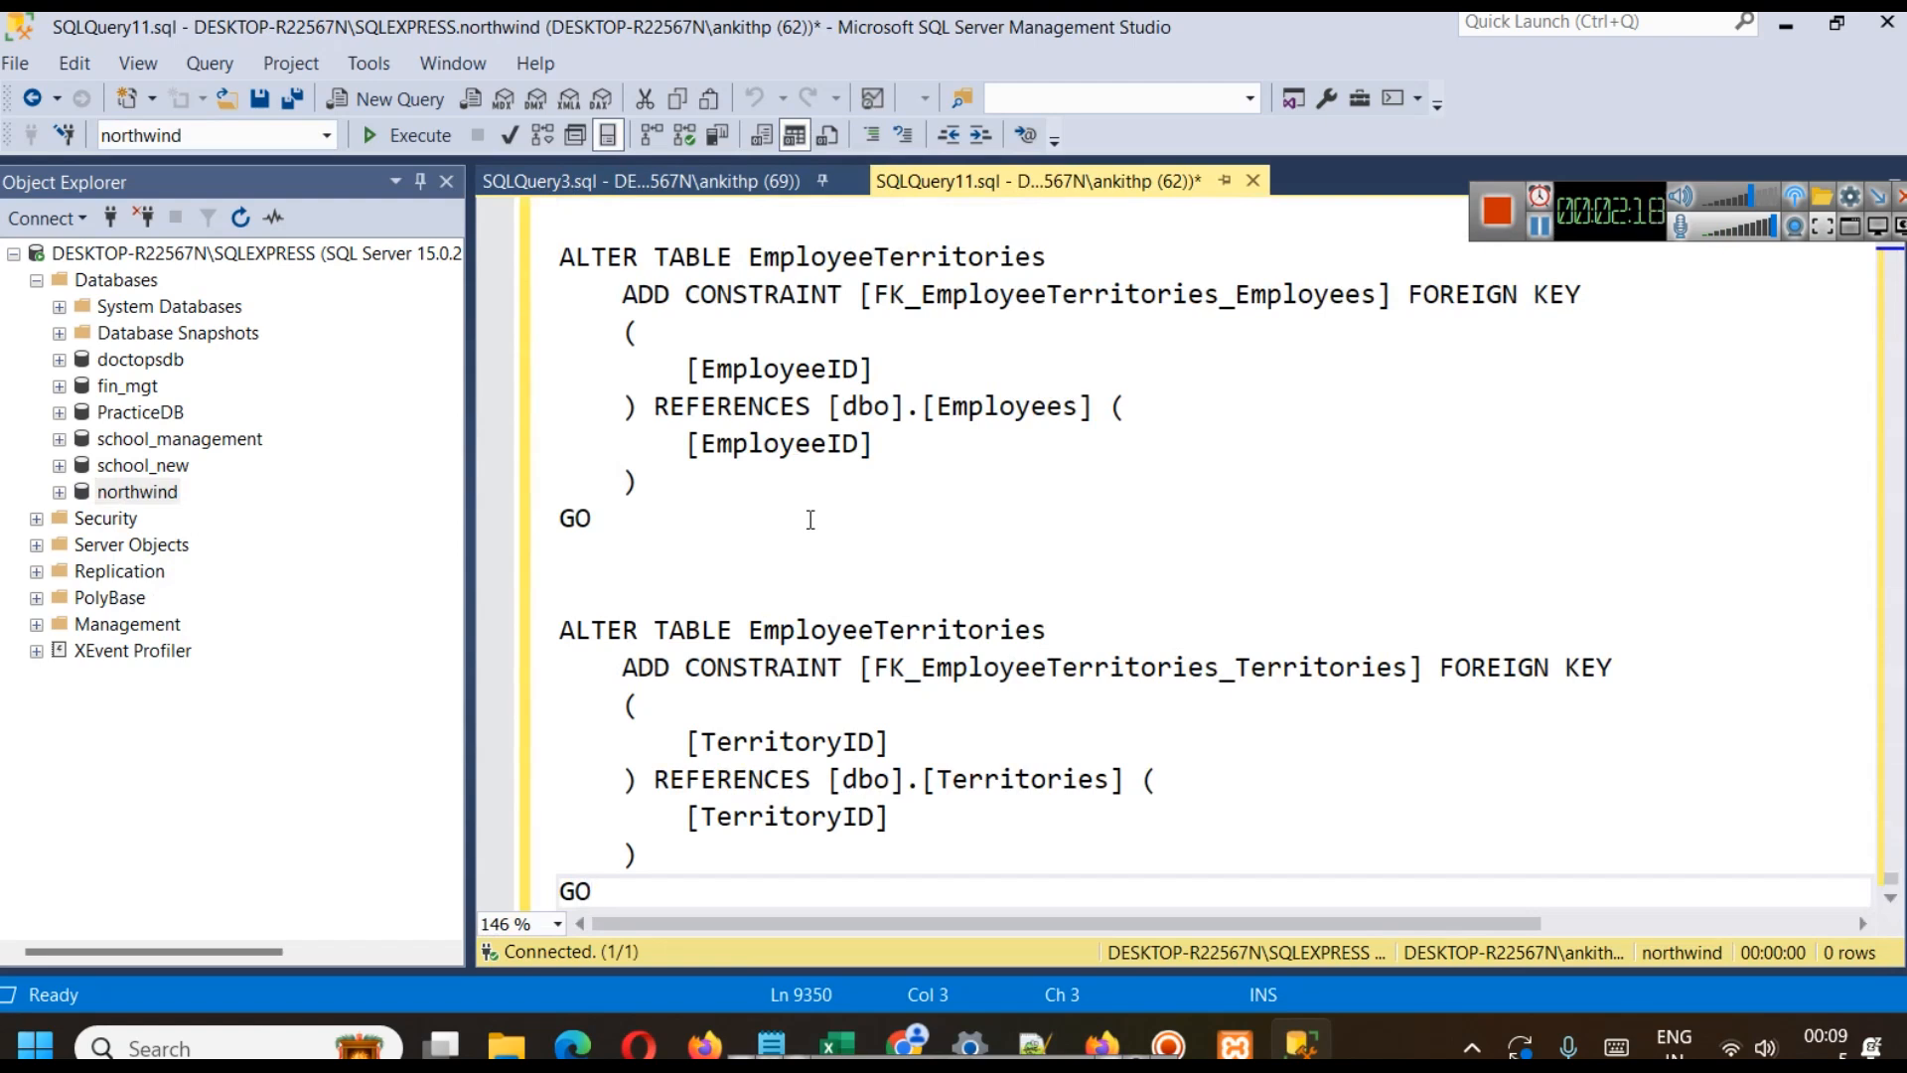
pyautogui.hotkey('ctrl', 'z')
pyautogui.click(1251, 183)
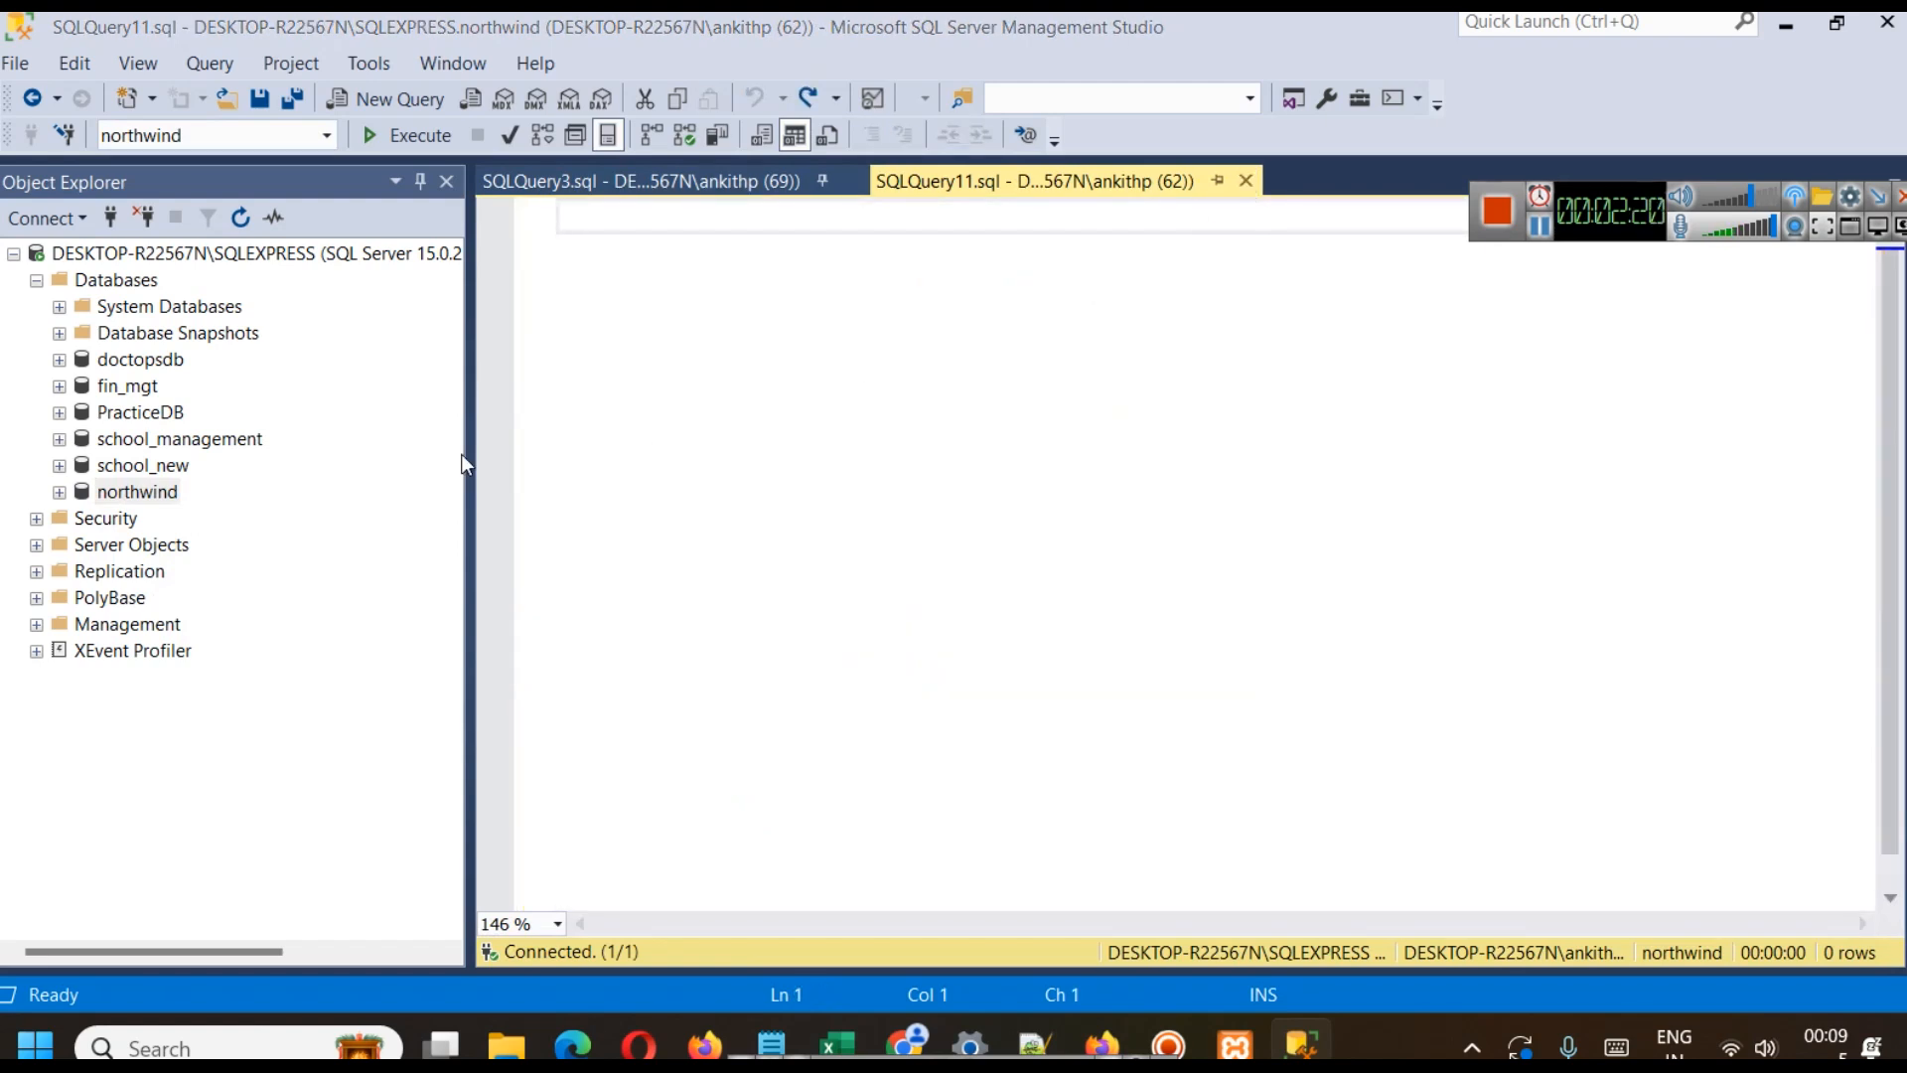
# - Expand the northwind database's tables, retrieve the top 1000 rows of Categories, and close the old head_master query
pyautogui.click(59, 491)
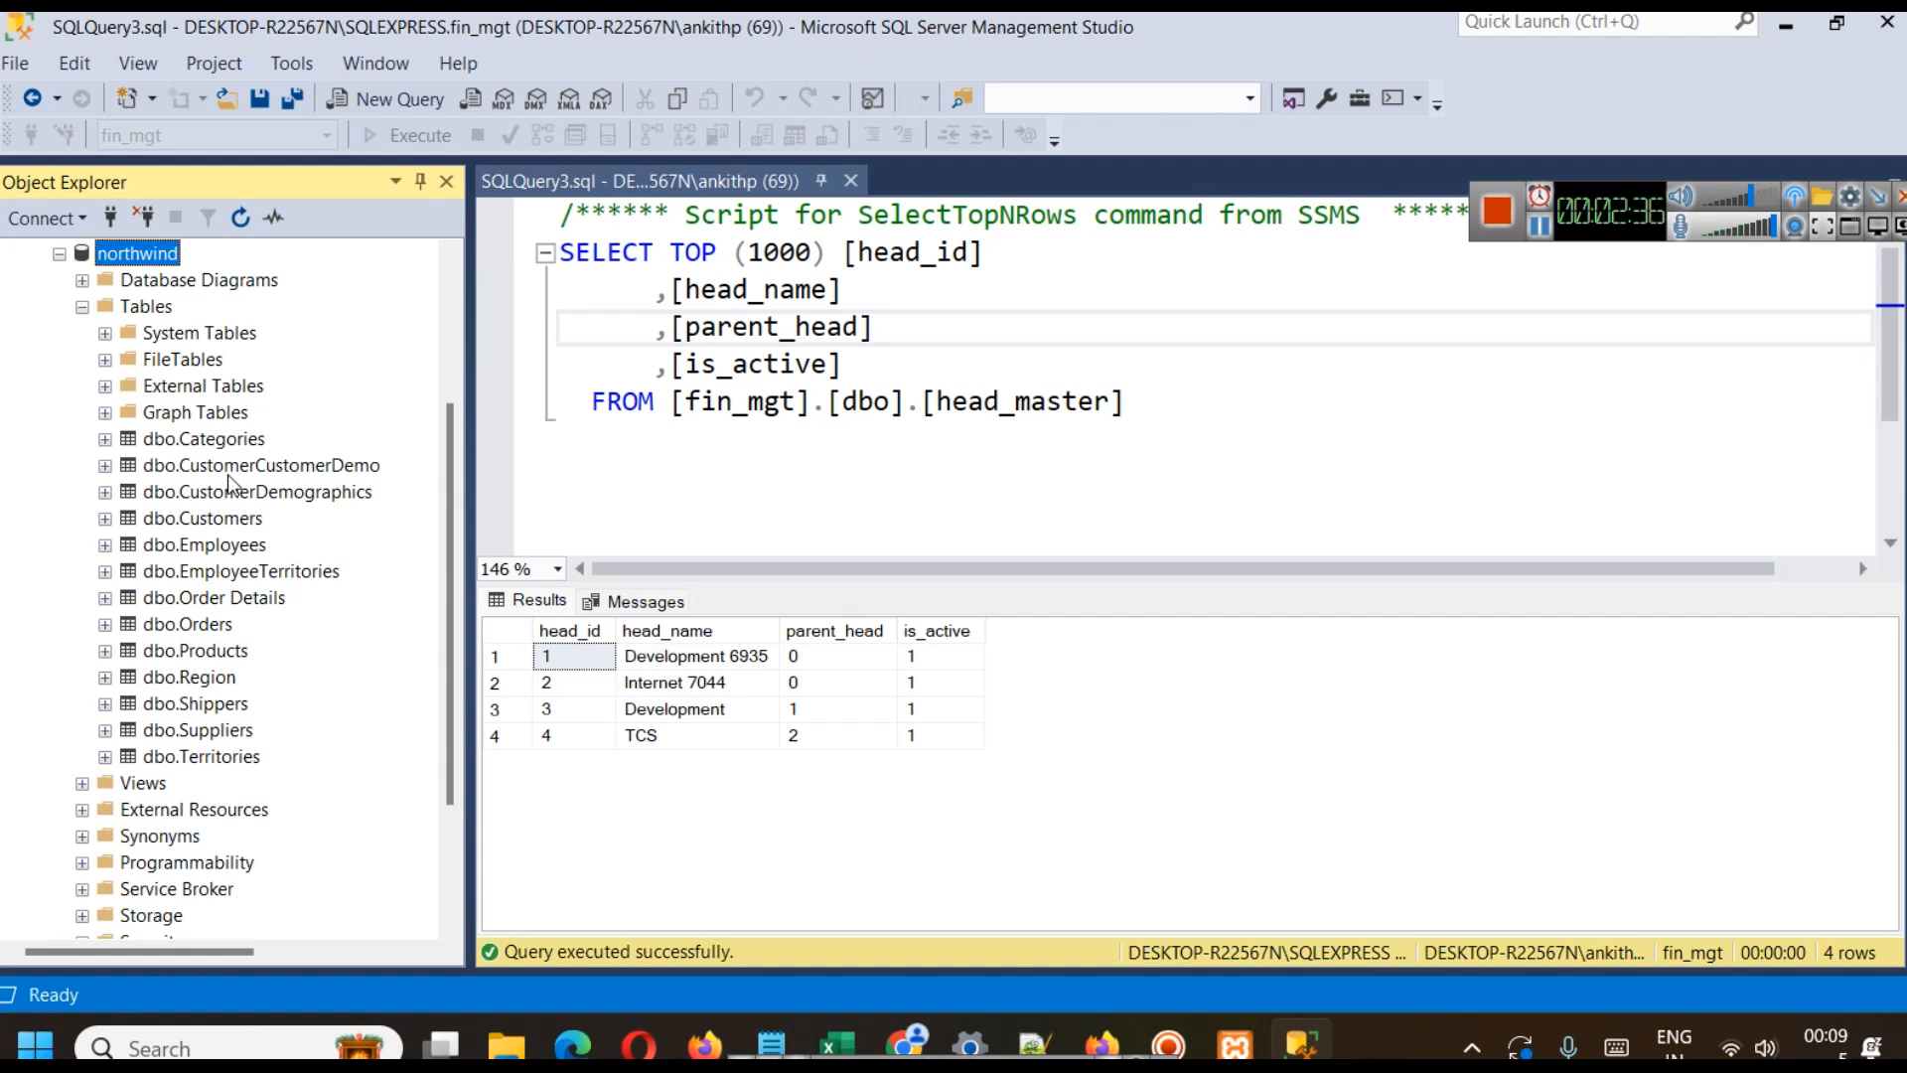
pyautogui.click(225, 442)
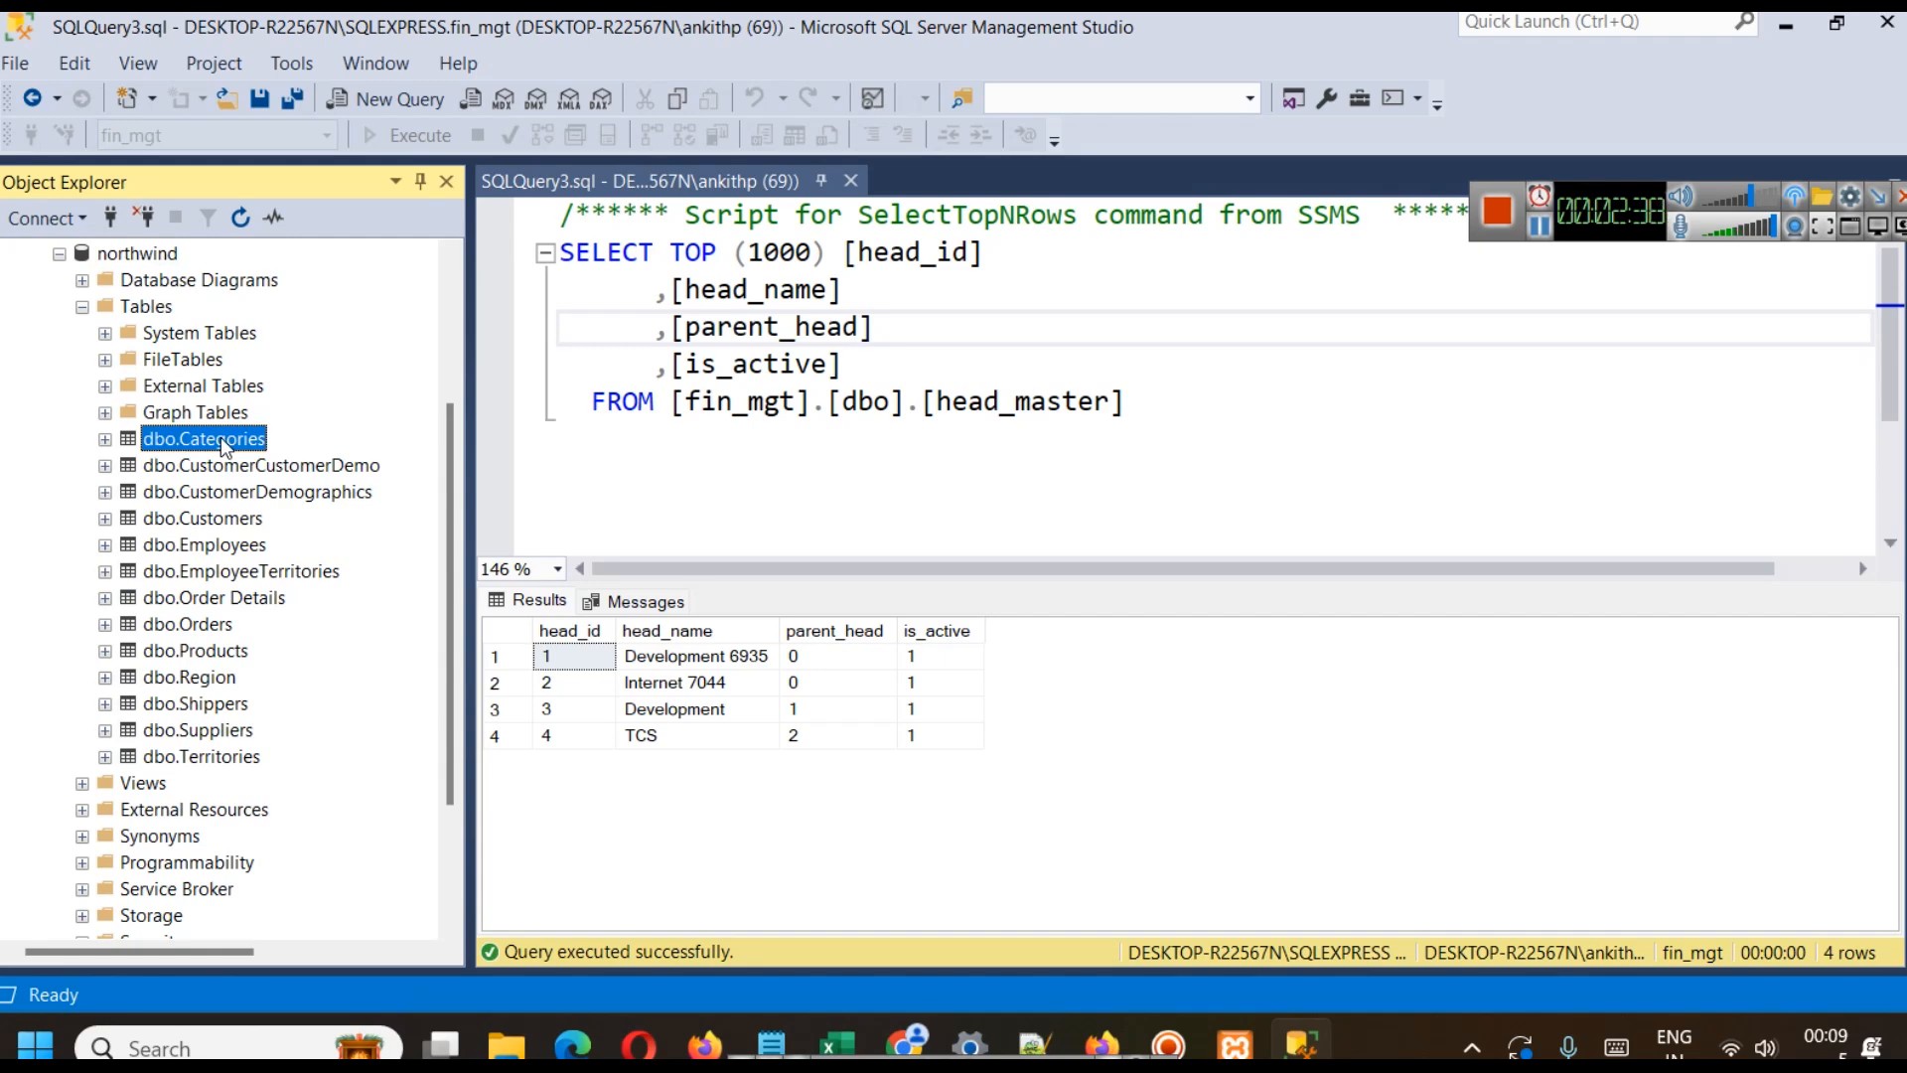
pyautogui.rightClick(225, 445)
pyautogui.click(305, 497)
pyautogui.click(852, 183)
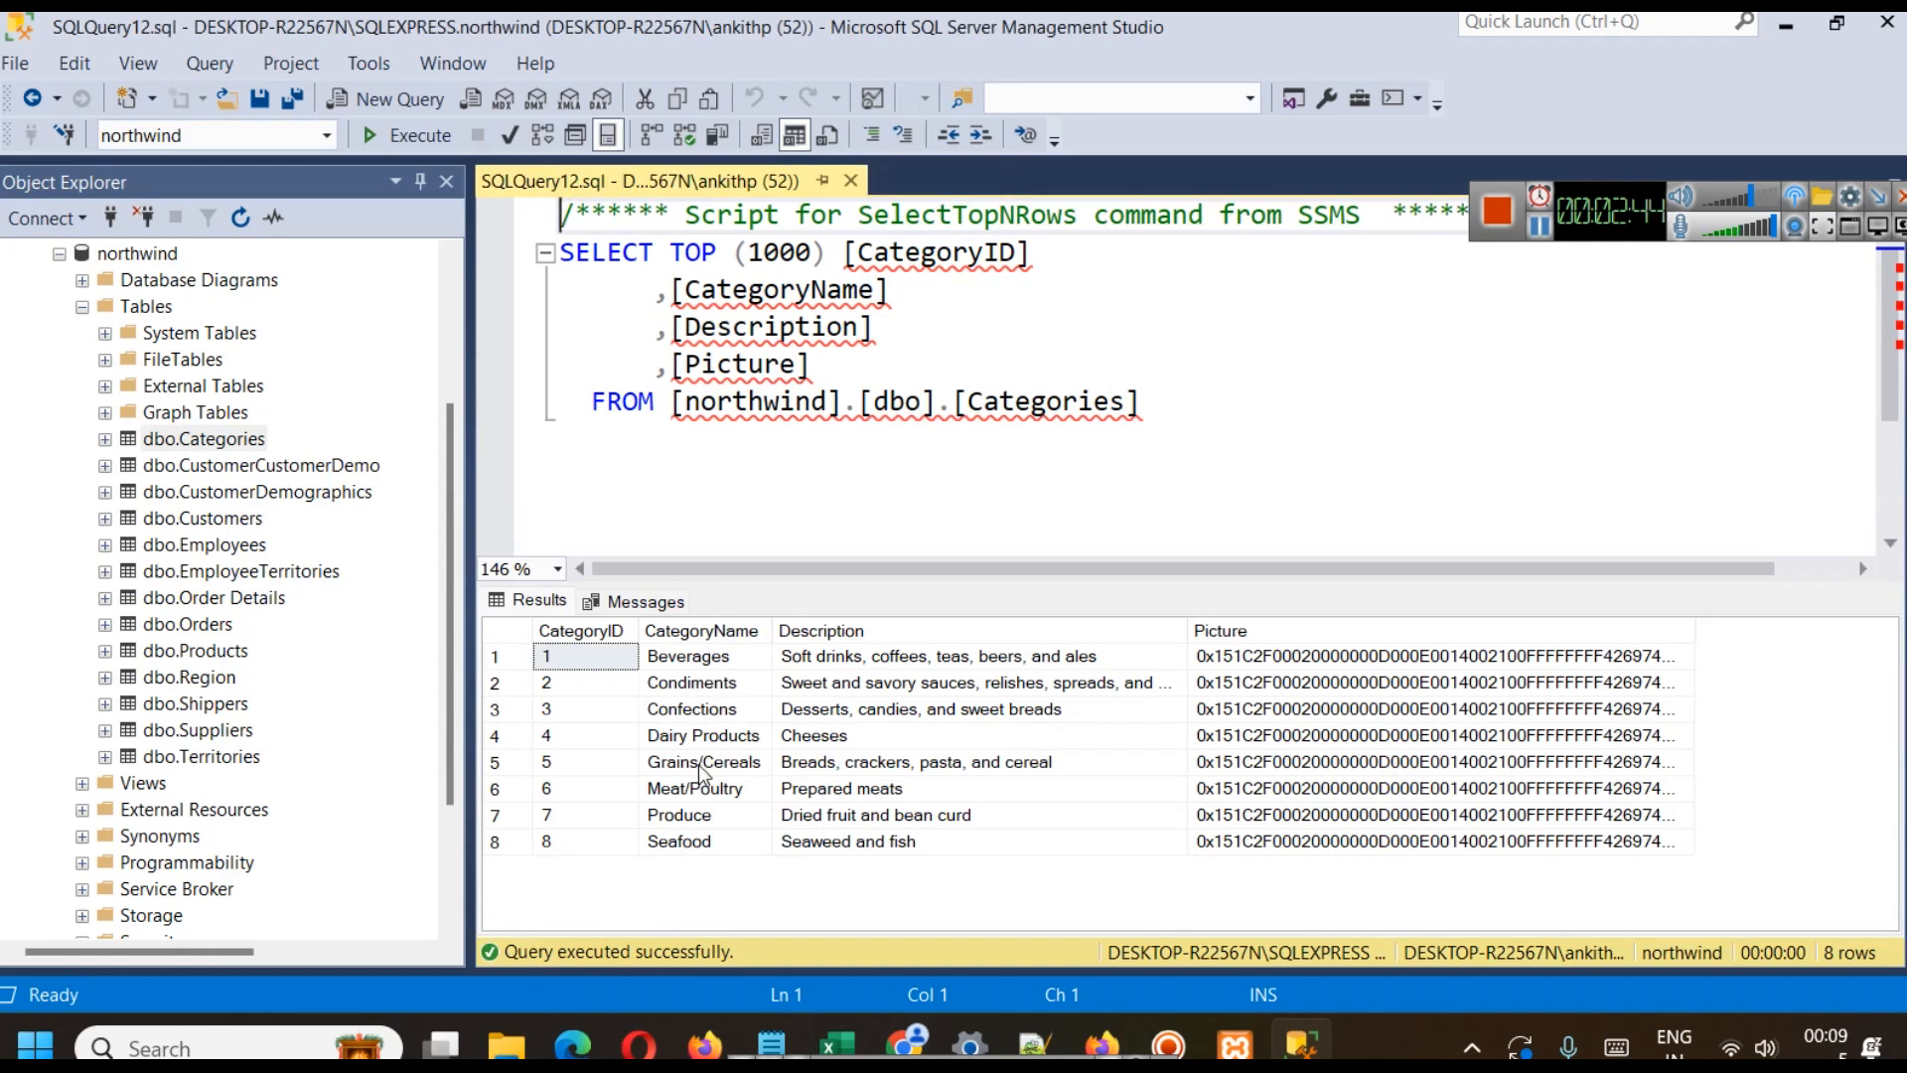
# - Retrieve the top 1000 rows of the northwind Customers and Employees tables
pyautogui.rightClick(210, 518)
pyautogui.click(313, 494)
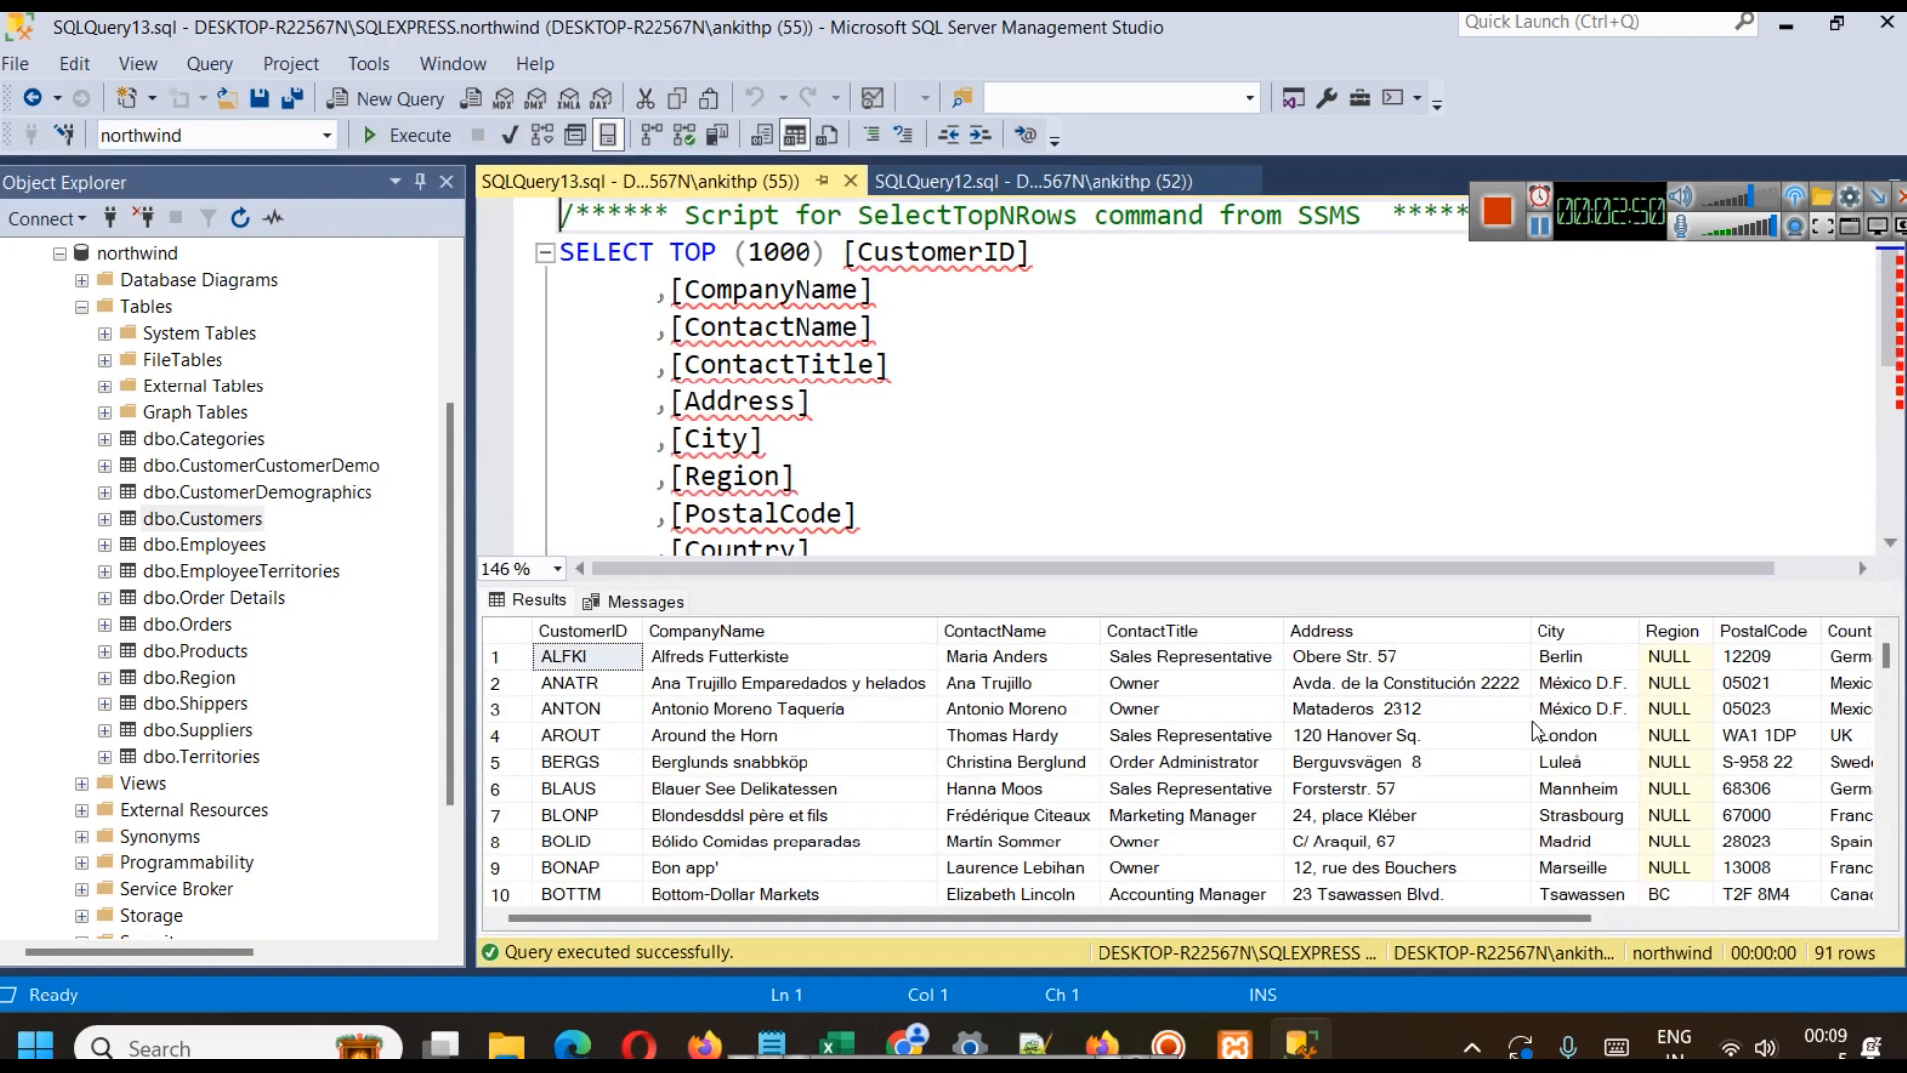
pyautogui.rightClick(209, 549)
pyautogui.click(497, 493)
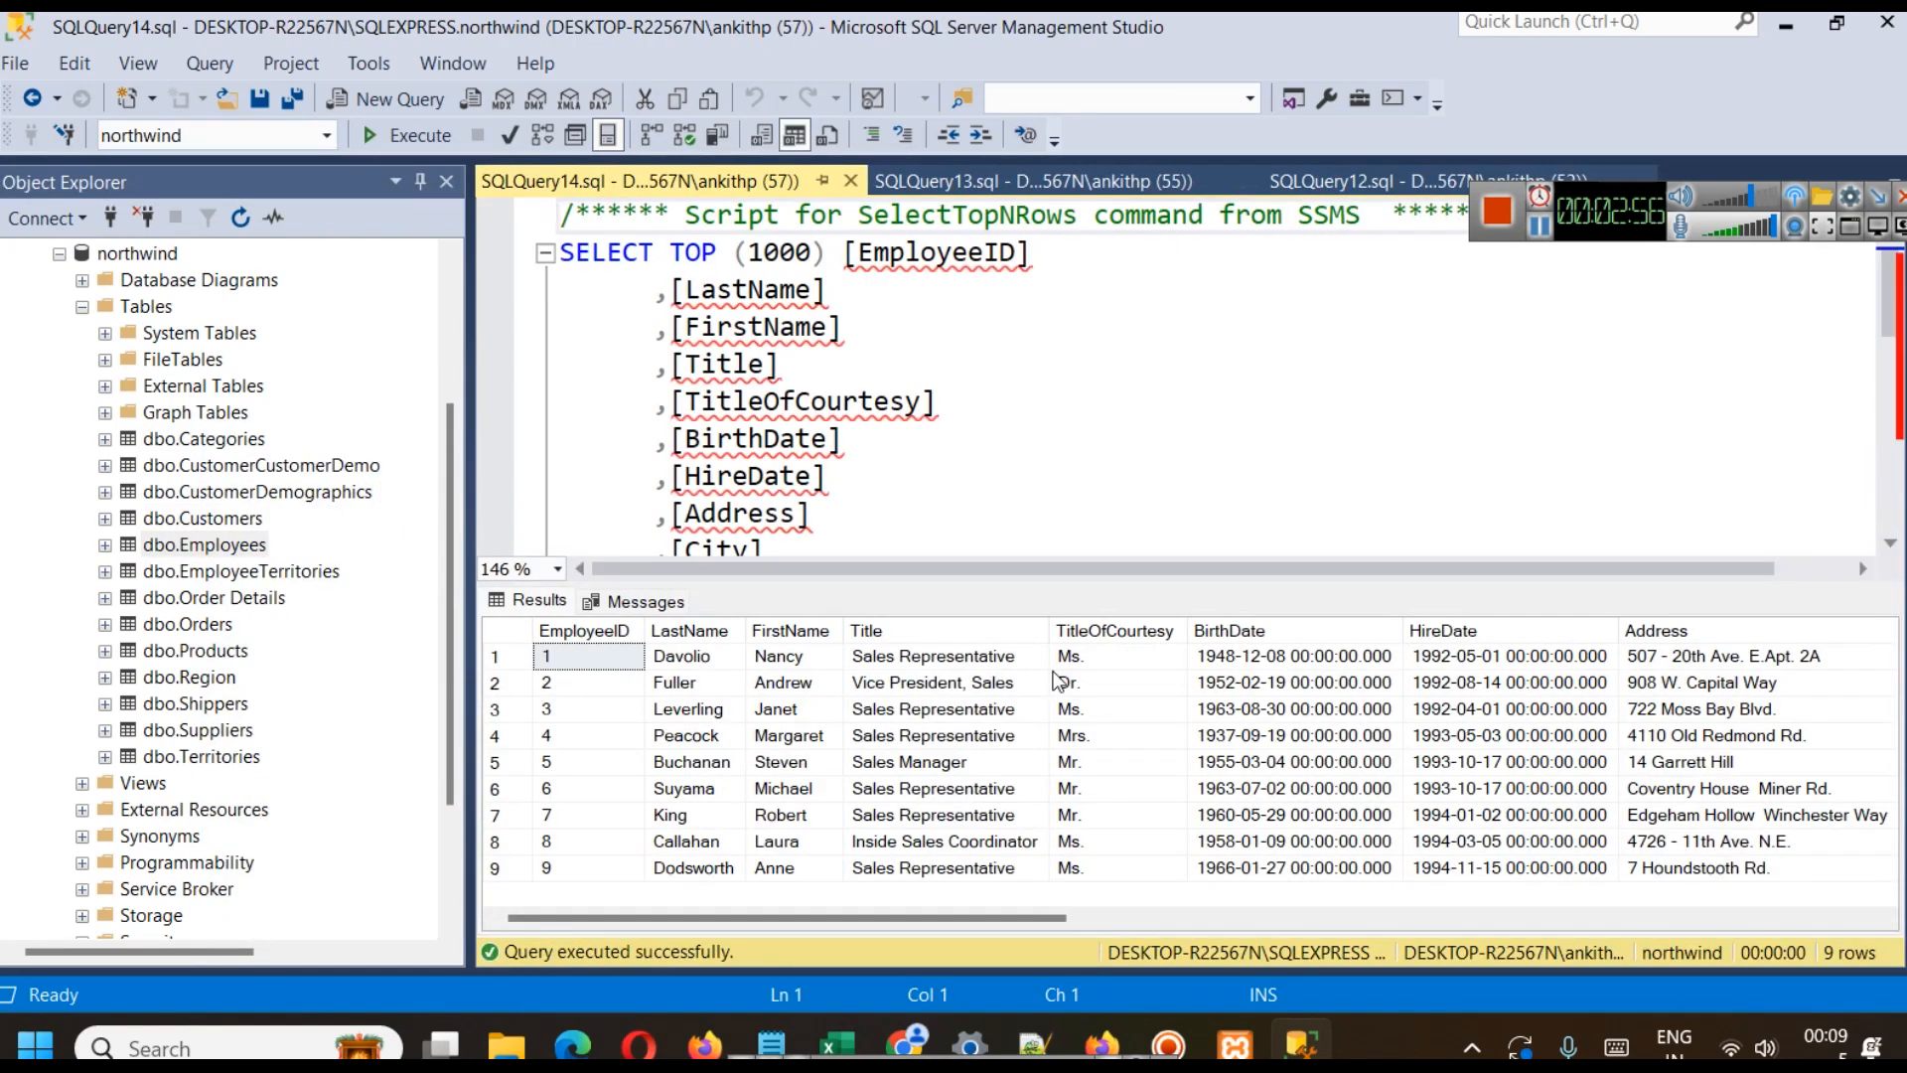
# - Retrieve the top 1000 rows of the northwind Order Details and Orders tables
pyautogui.click(212, 597)
pyautogui.rightClick(212, 608)
pyautogui.click(417, 493)
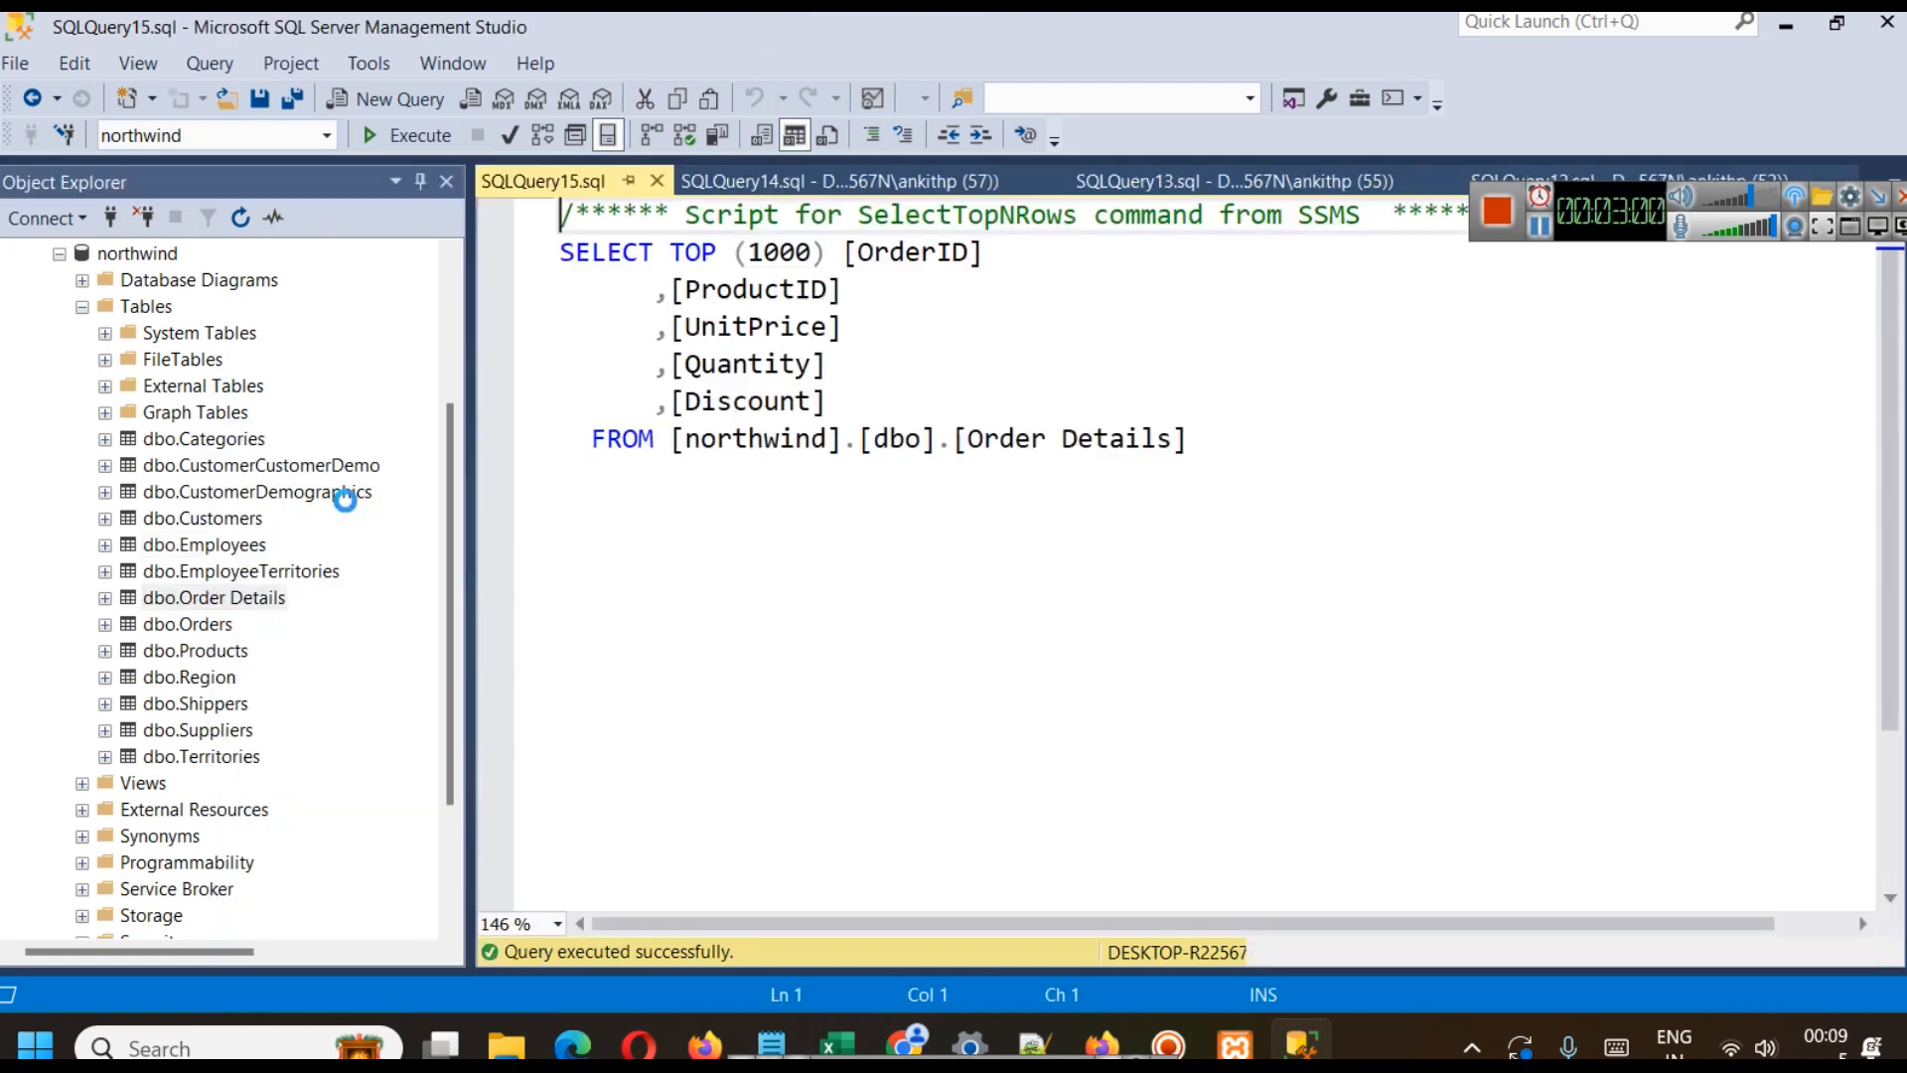
pyautogui.rightClick(199, 625)
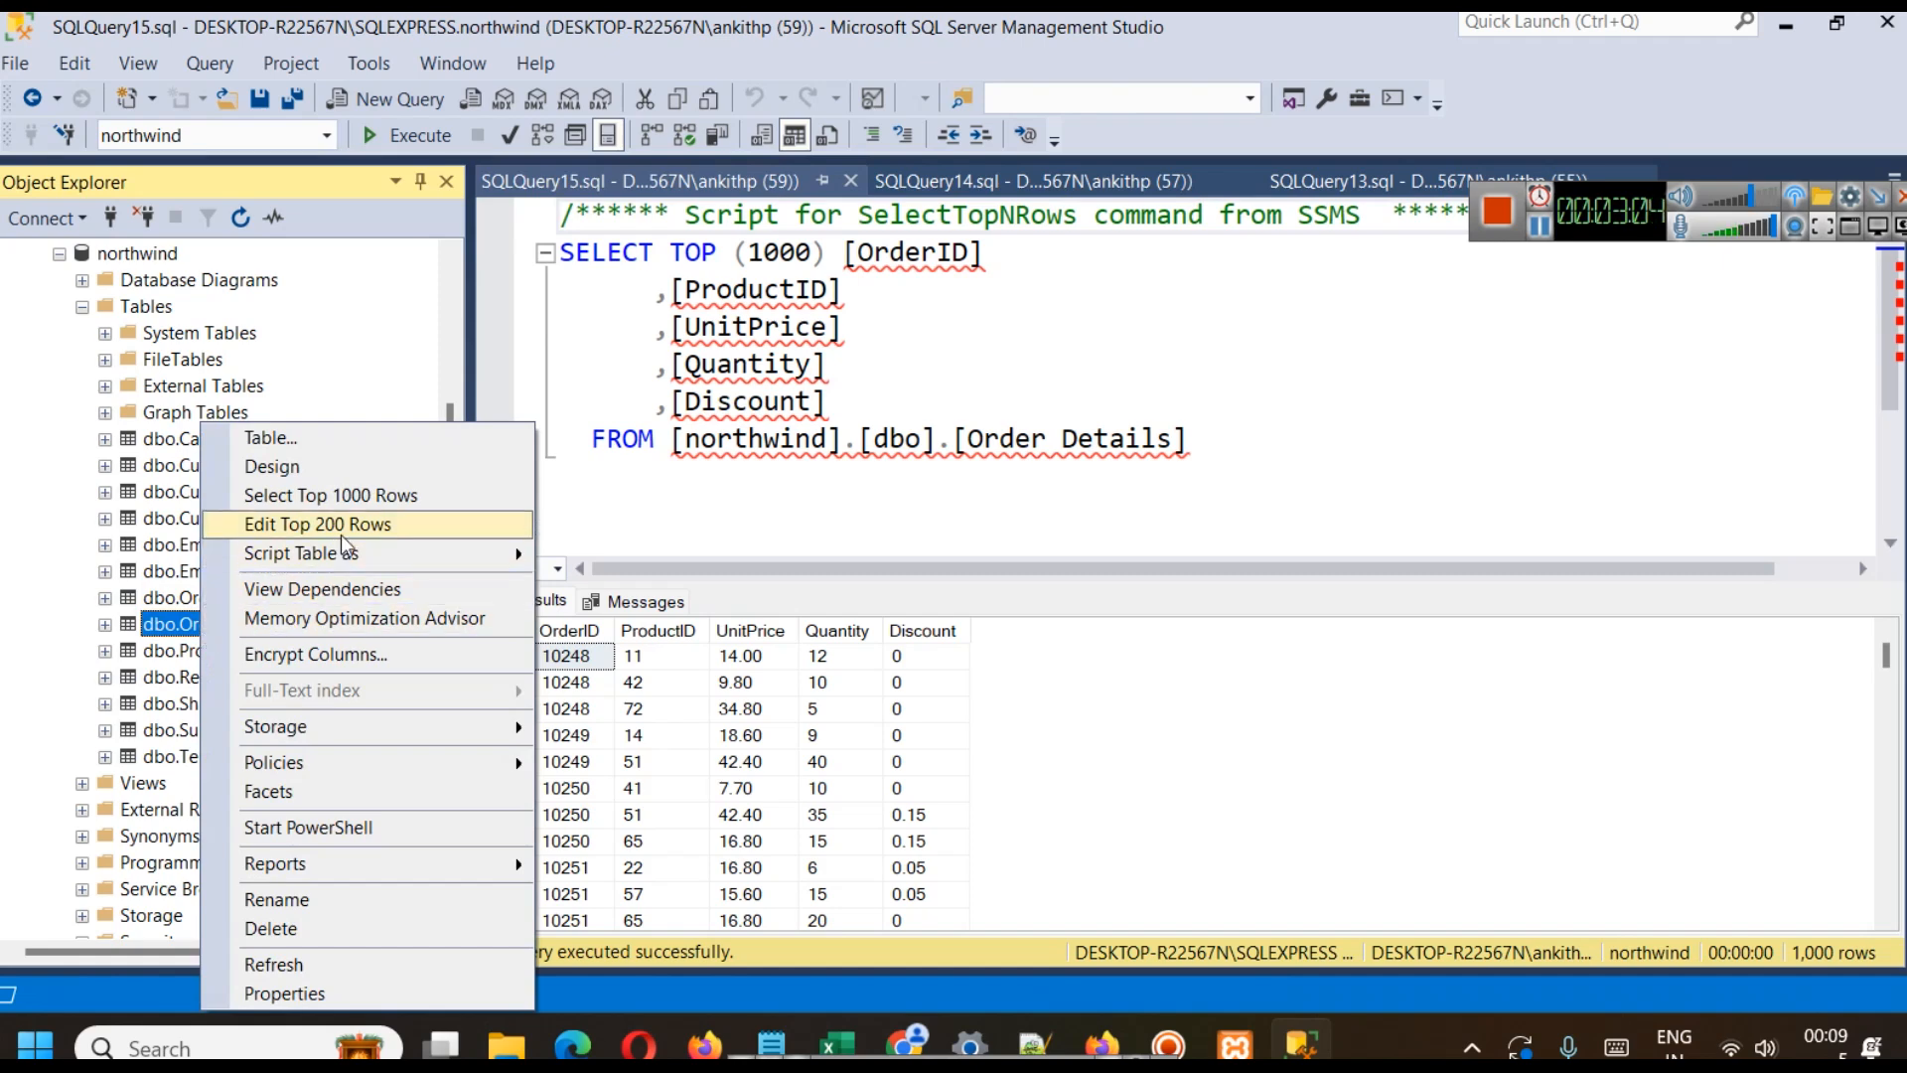
pyautogui.click(351, 503)
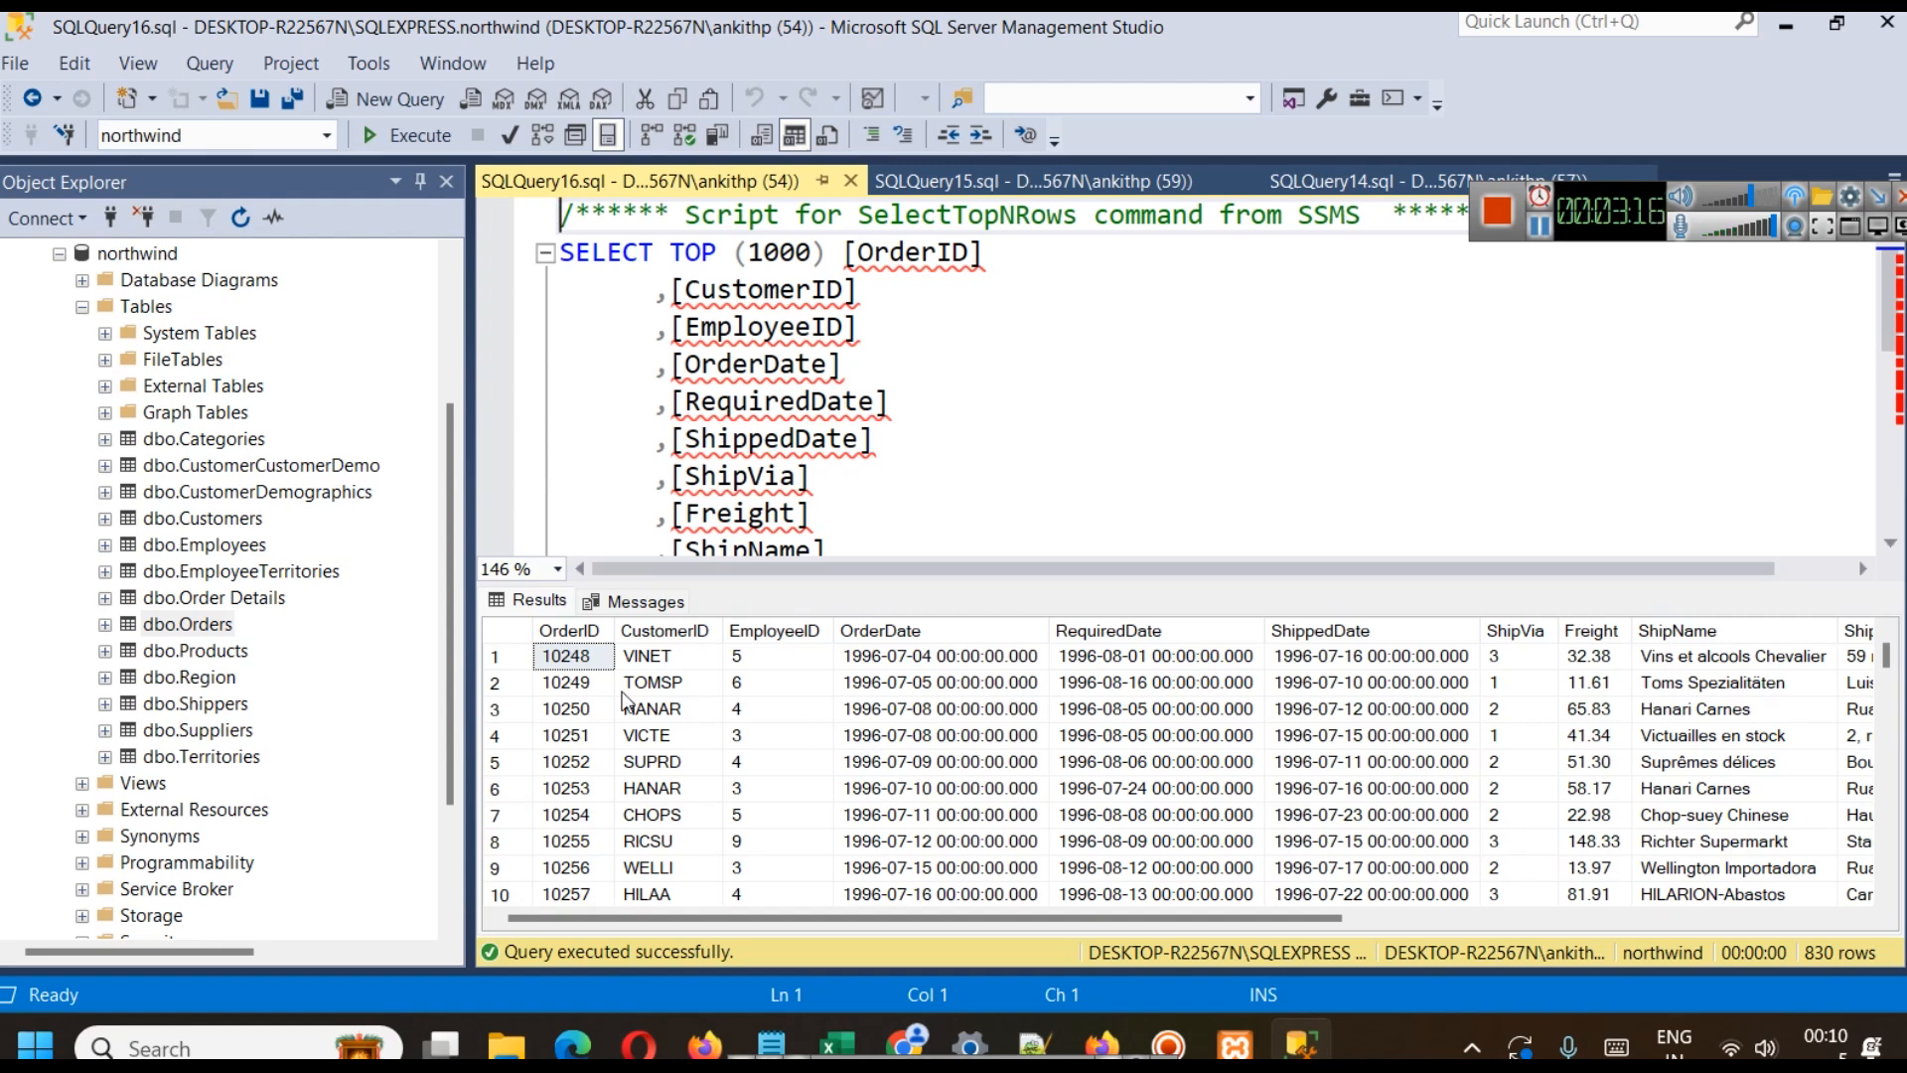
# - Inspect the OrderID, CustomerID, EmployeeID and ShipVia values in the first row of the Orders results
pyautogui.click(562, 659)
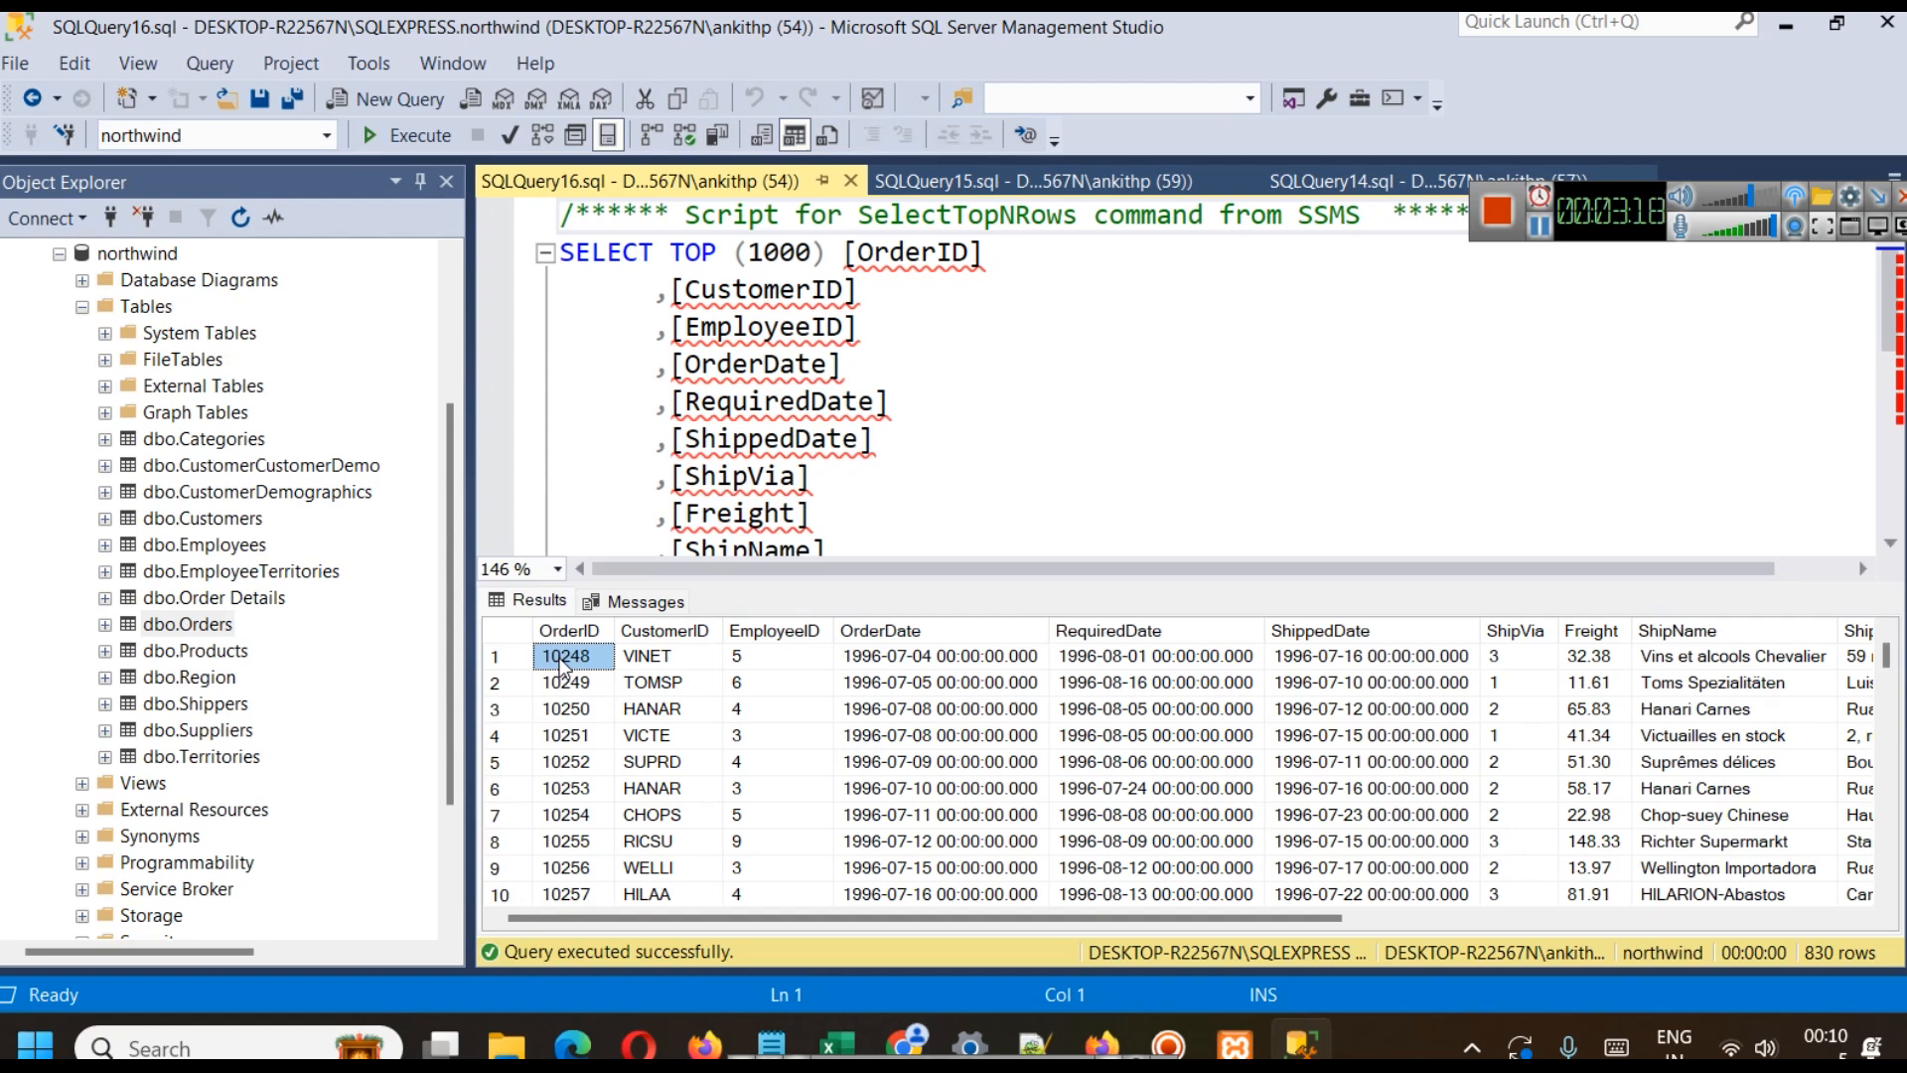
pyautogui.click(664, 660)
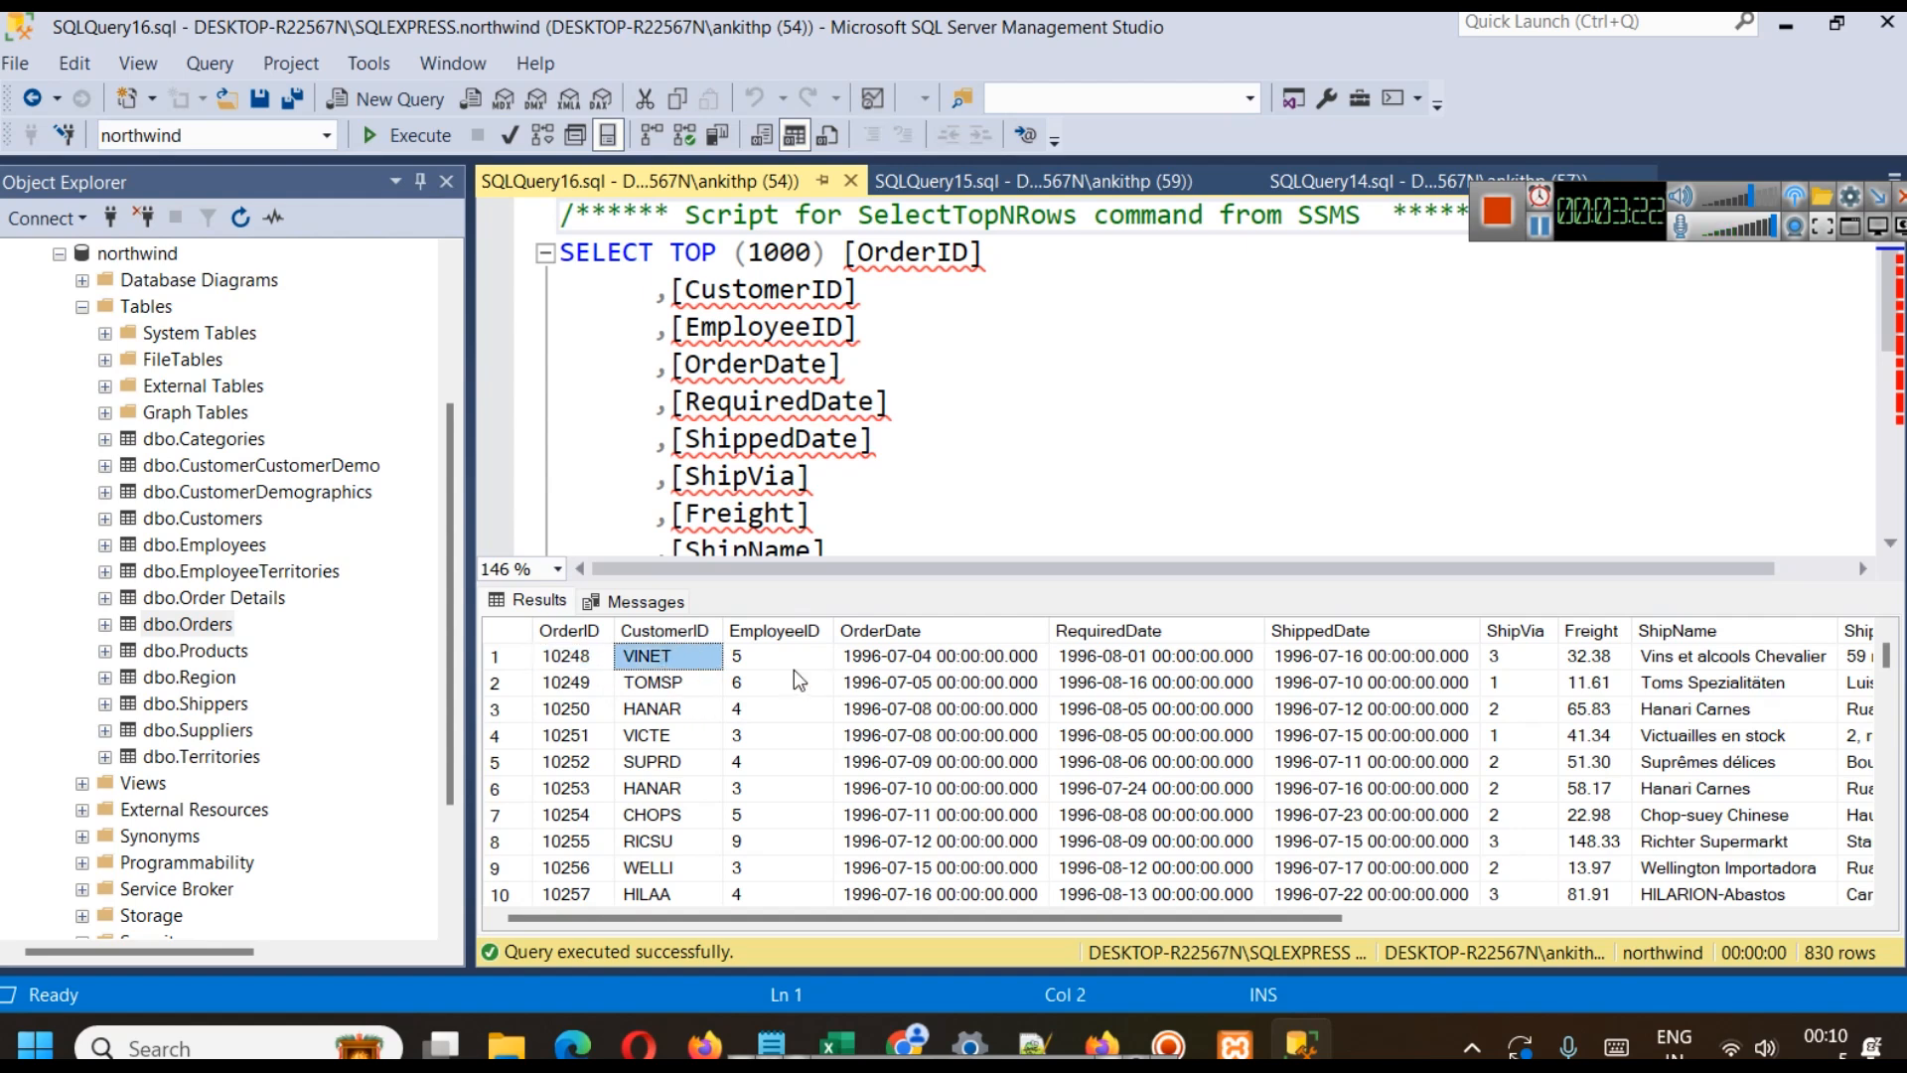
pyautogui.click(766, 670)
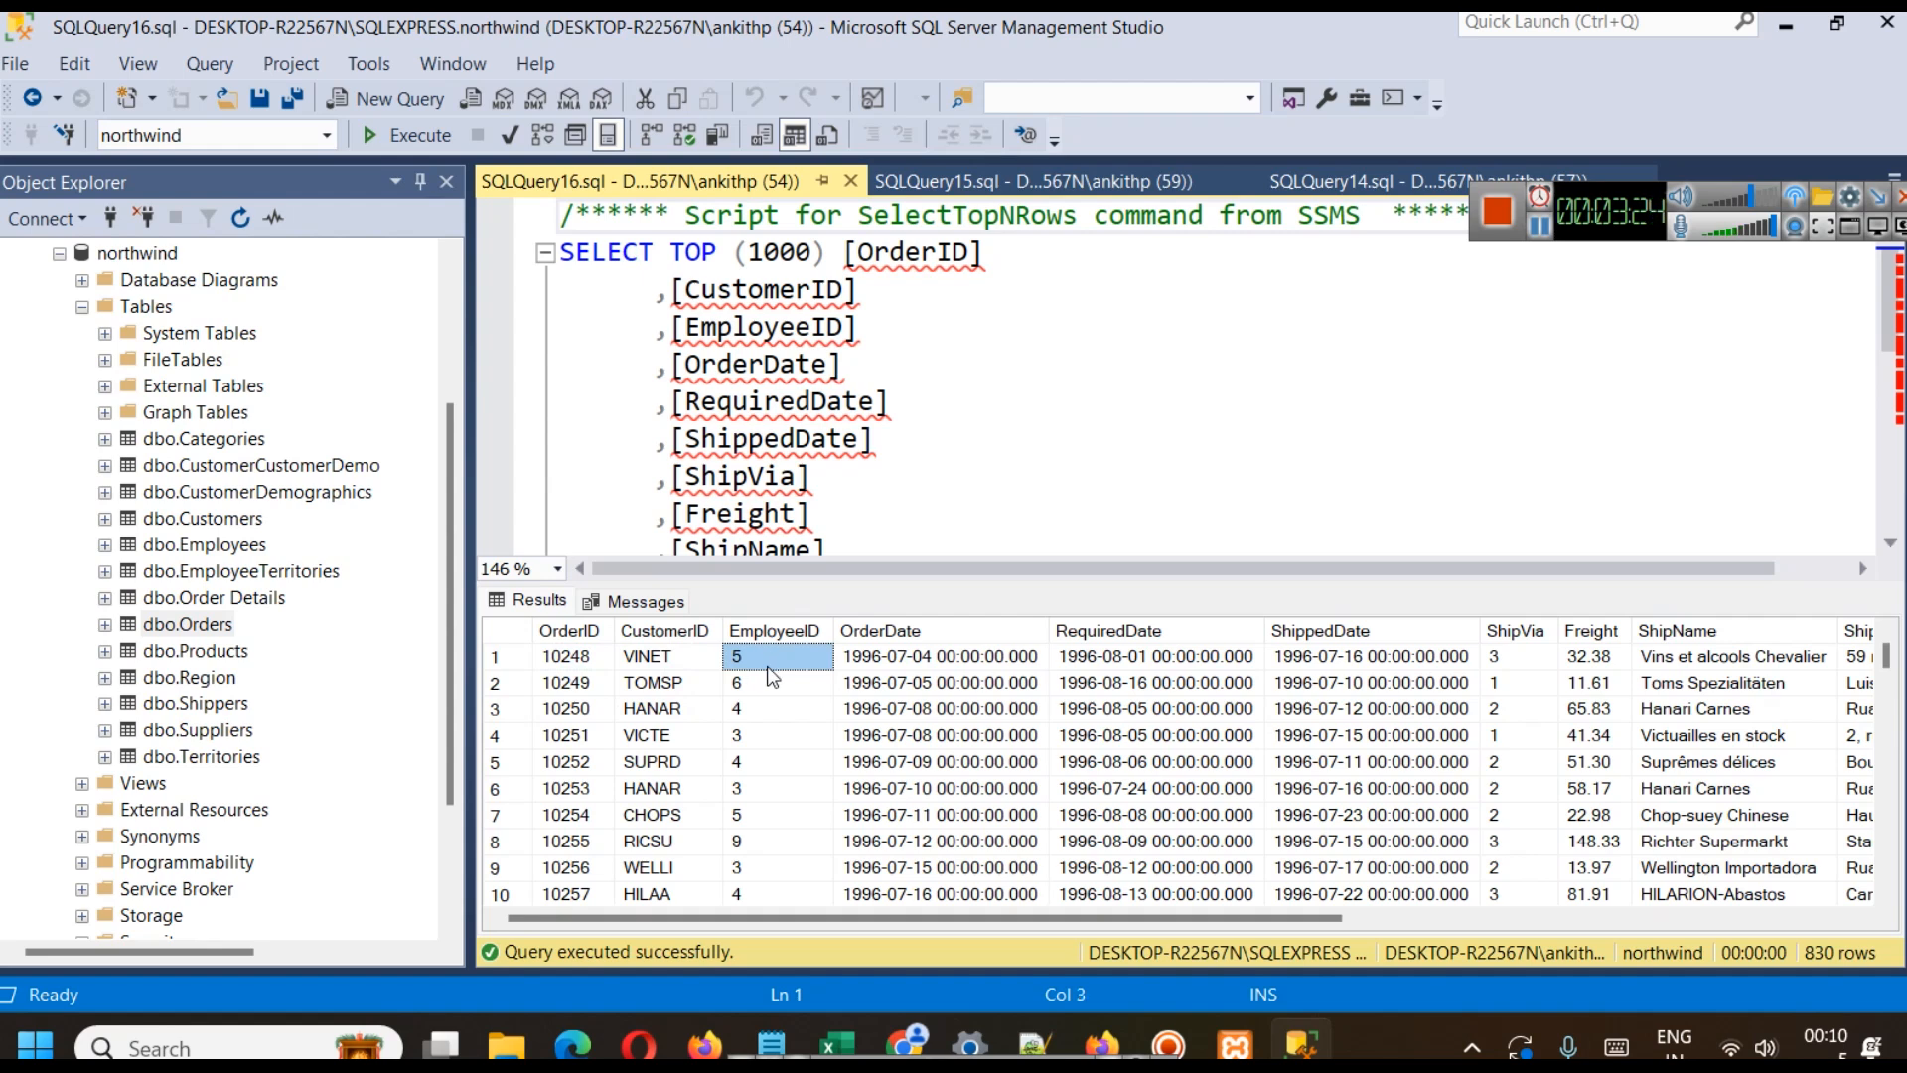
pyautogui.click(1516, 660)
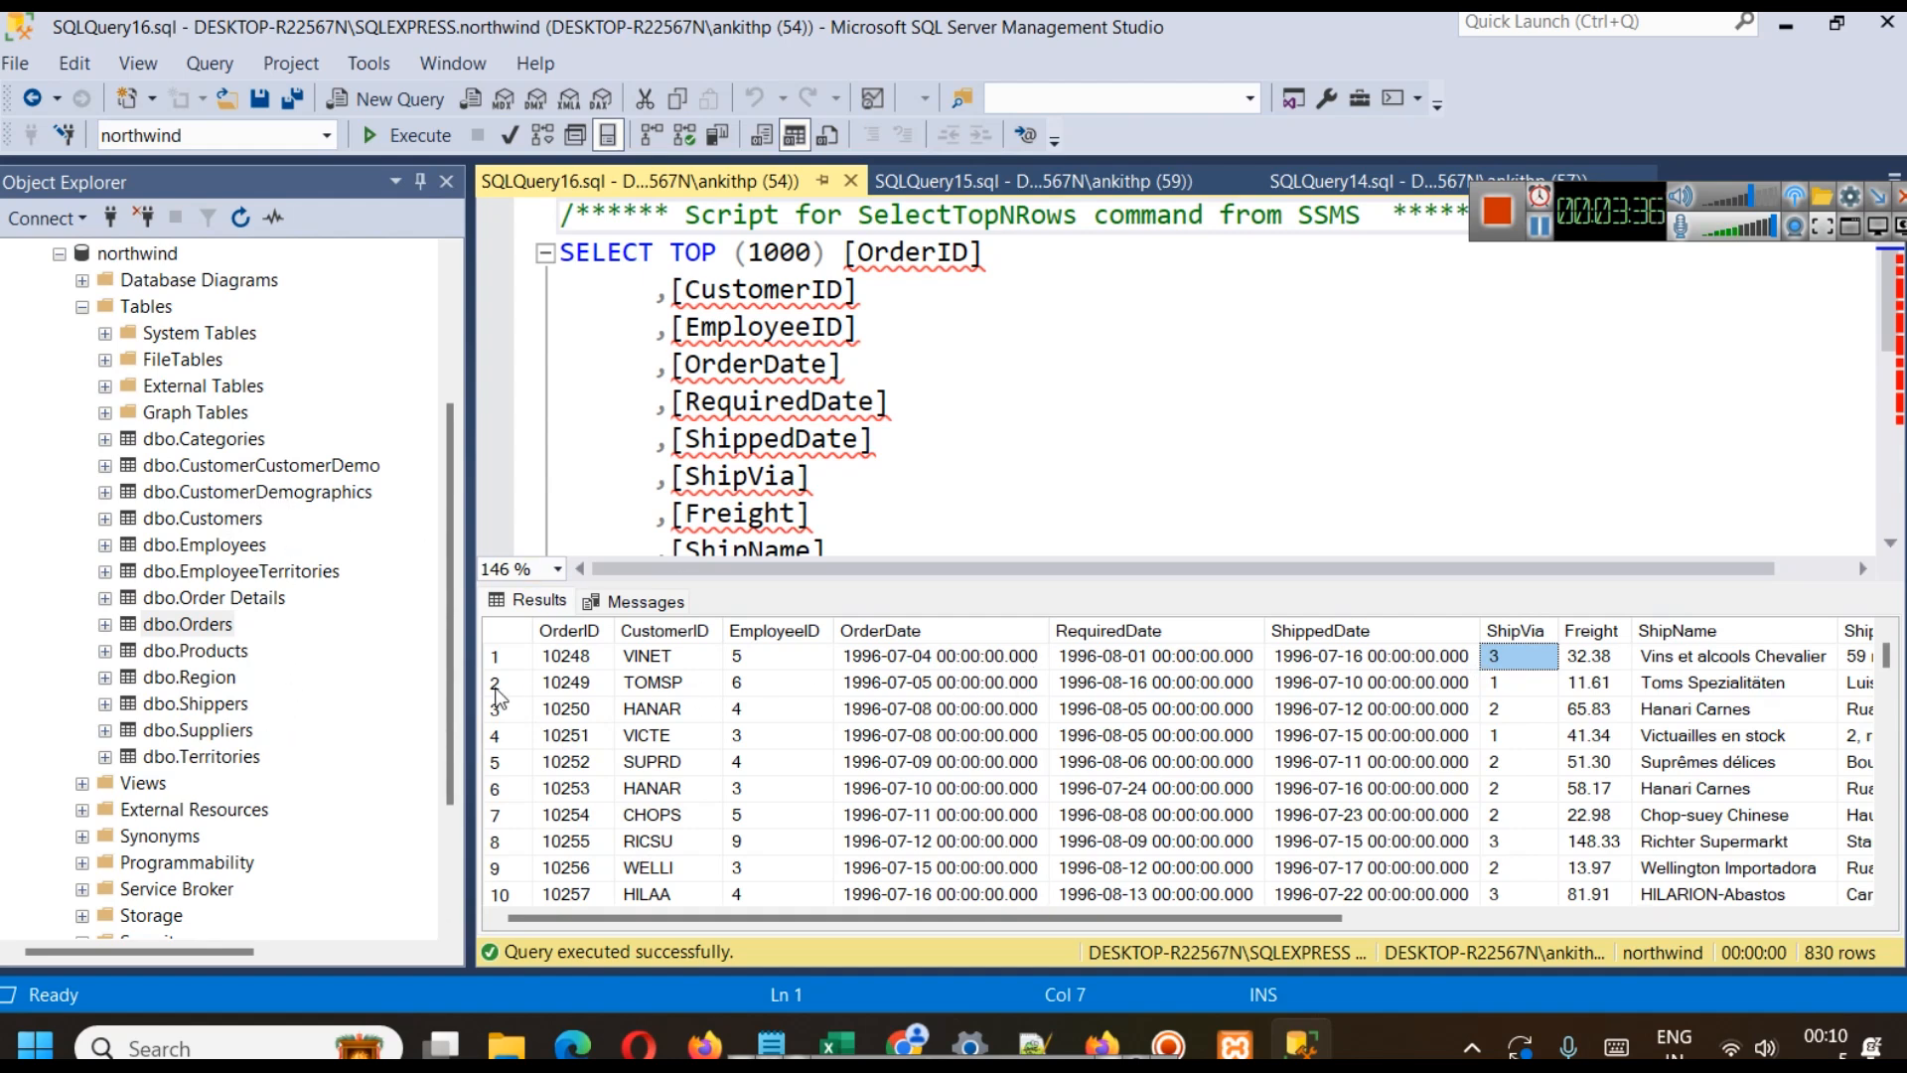
# - Retrieve the top 1000 rows of the Shippers table and go back to the Orders results
pyautogui.rightClick(194, 705)
pyautogui.click(378, 495)
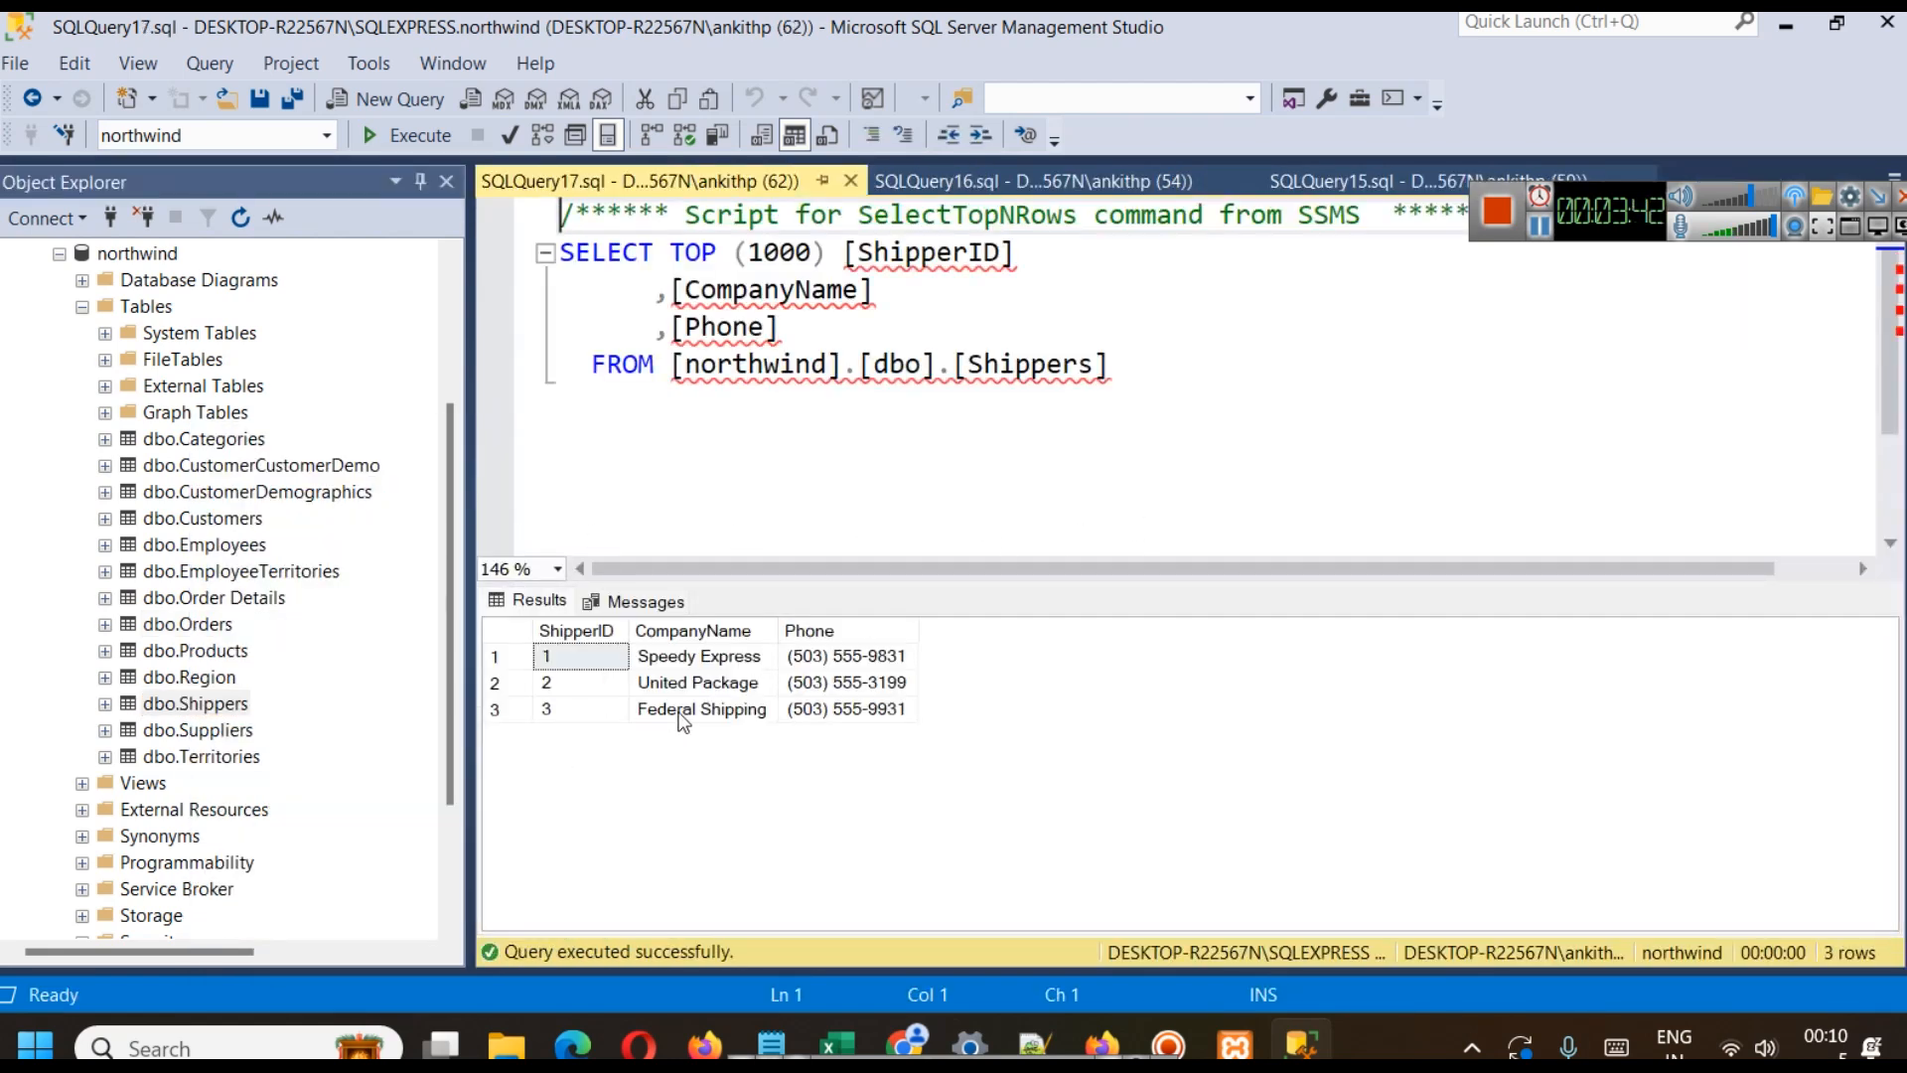
pyautogui.click(1023, 184)
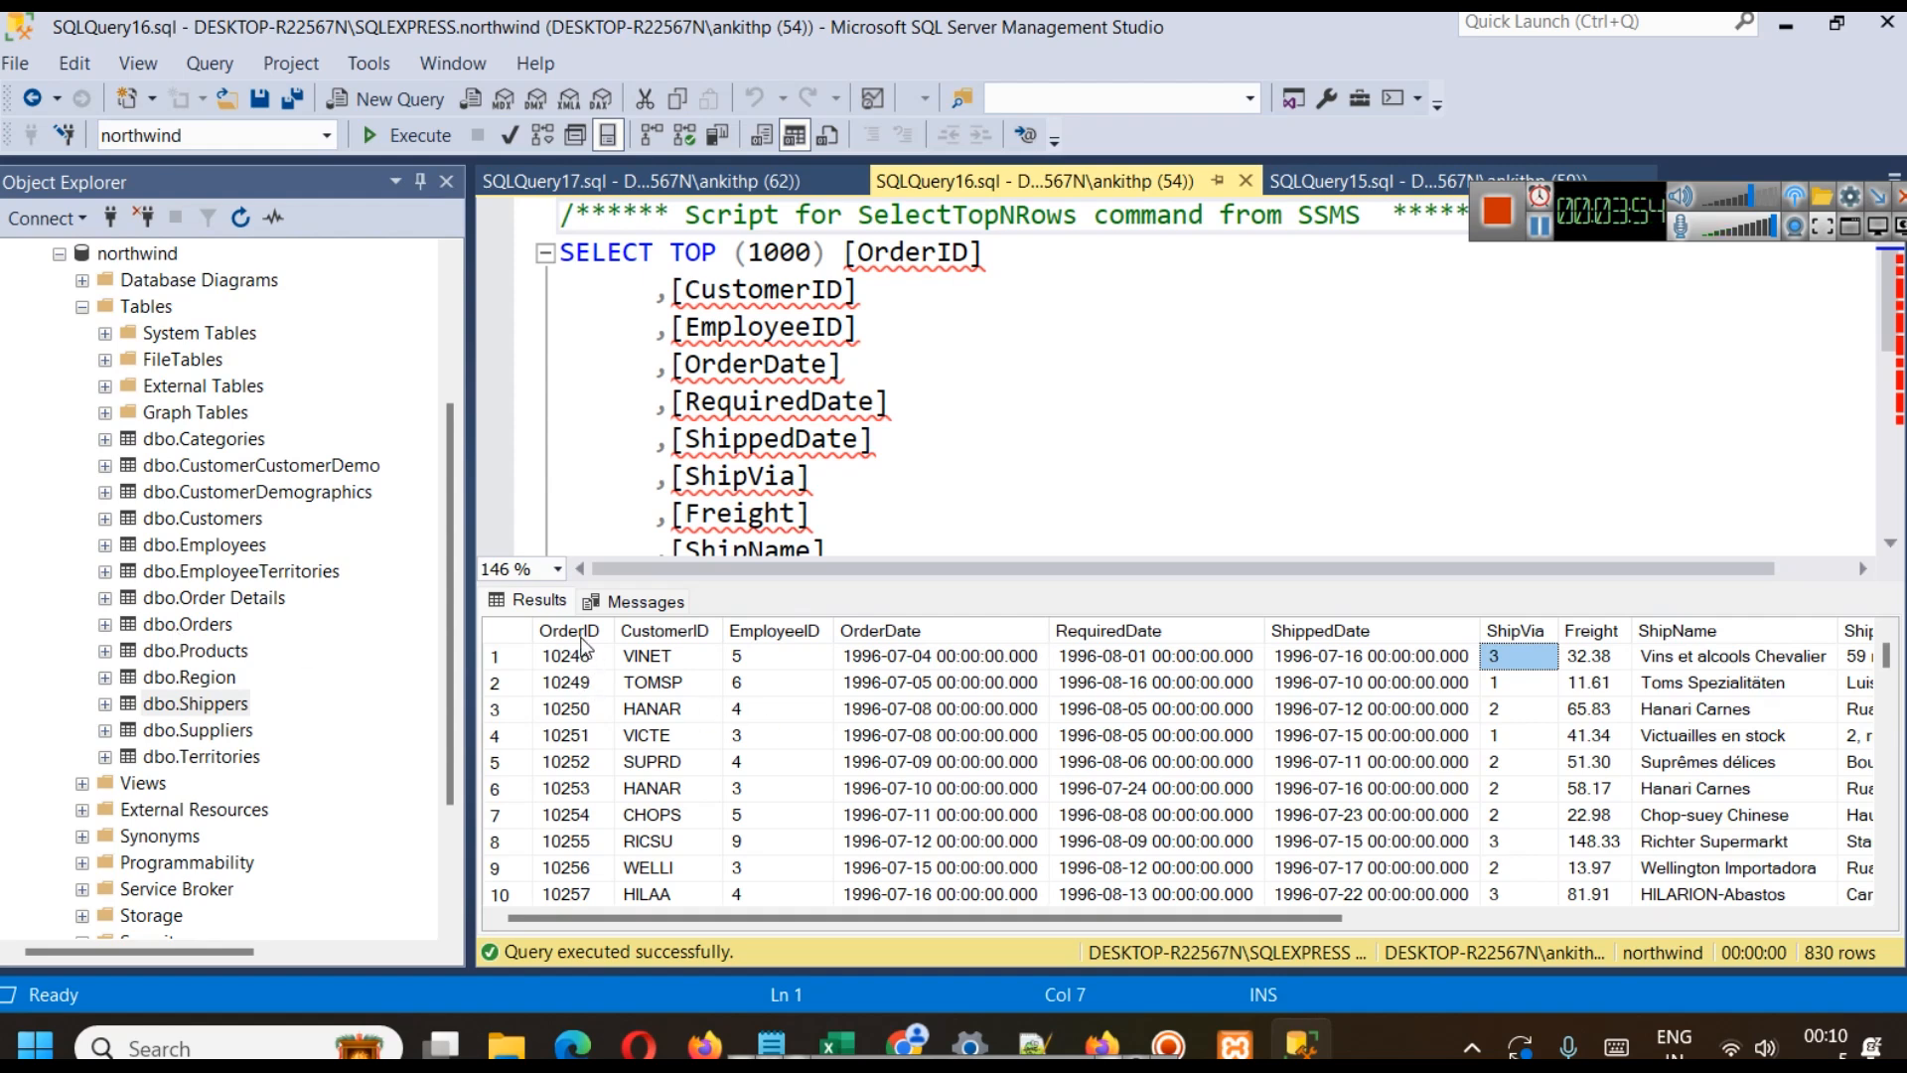
# - In the Order Details results, examine the three rows belonging to the first order and their product IDs
pyautogui.click(1372, 177)
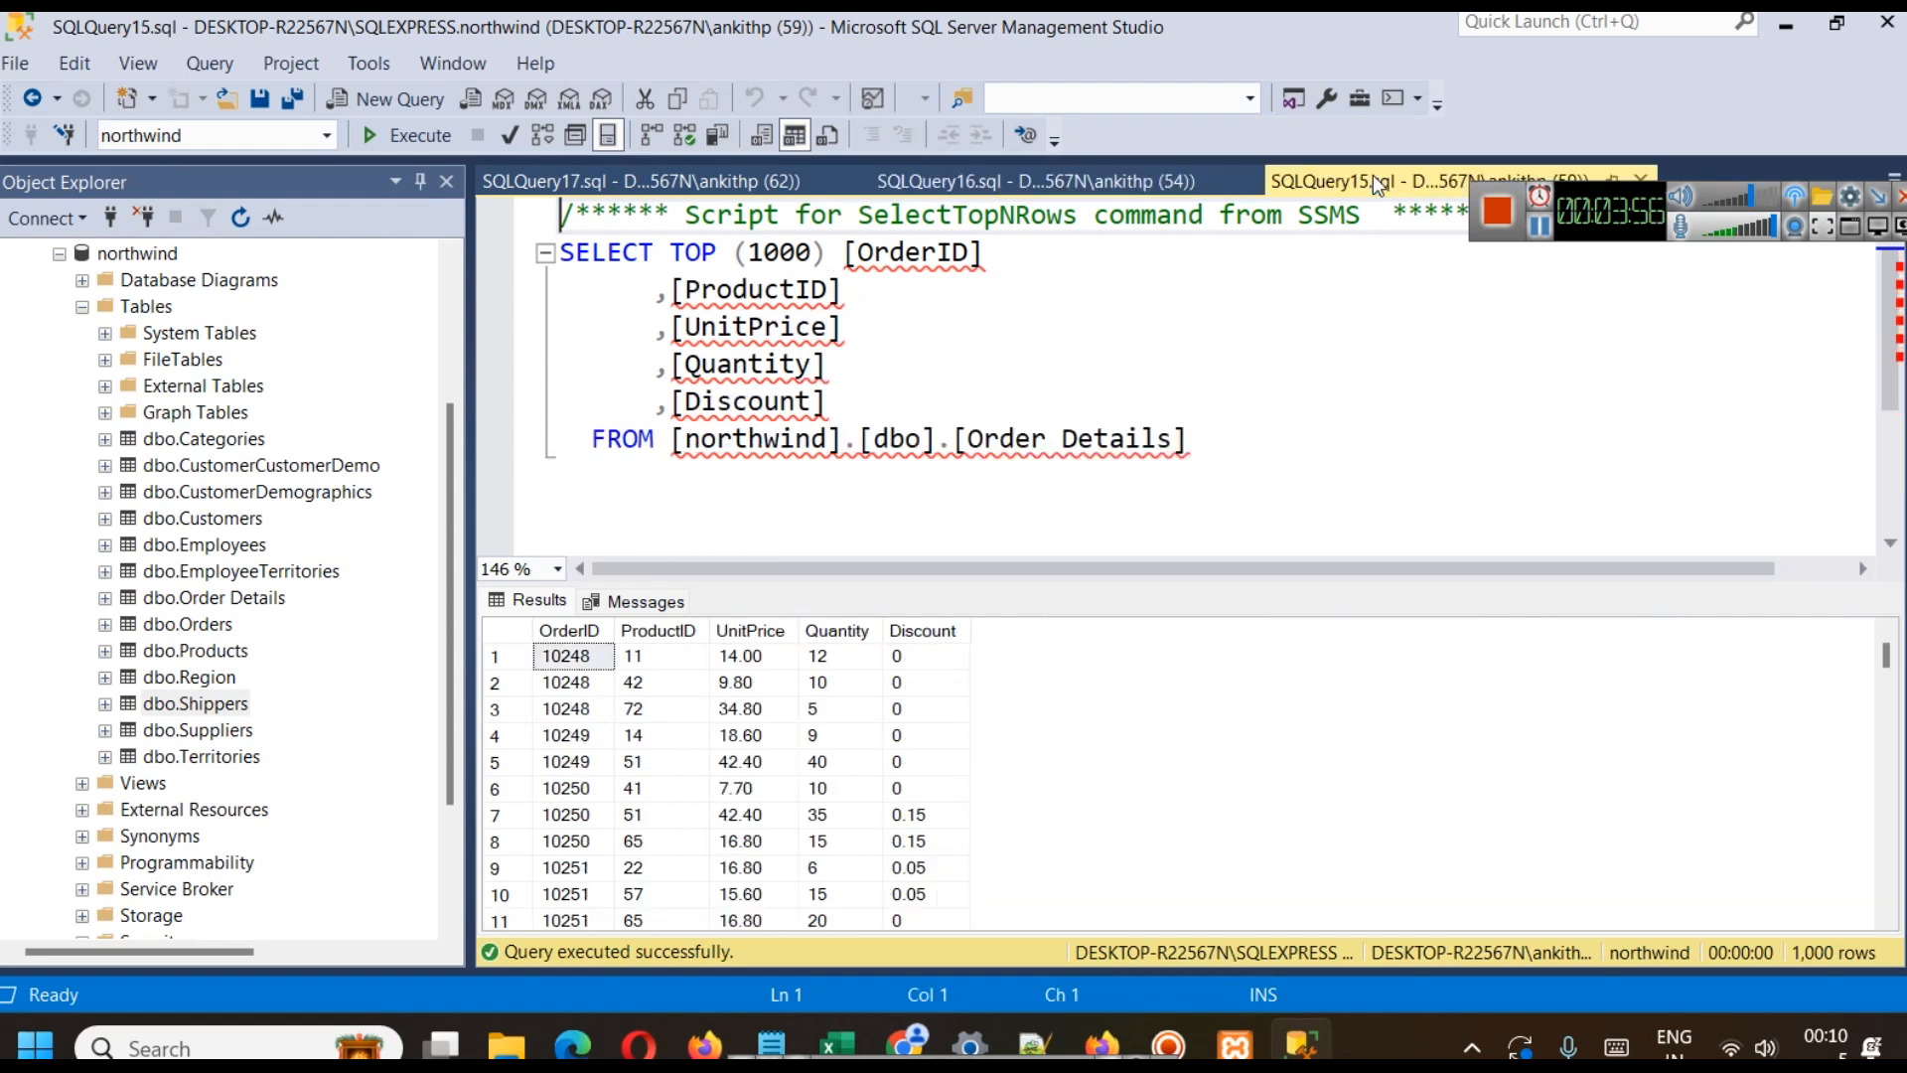
pyautogui.click(571, 655)
pyautogui.click(572, 684)
pyautogui.click(569, 708)
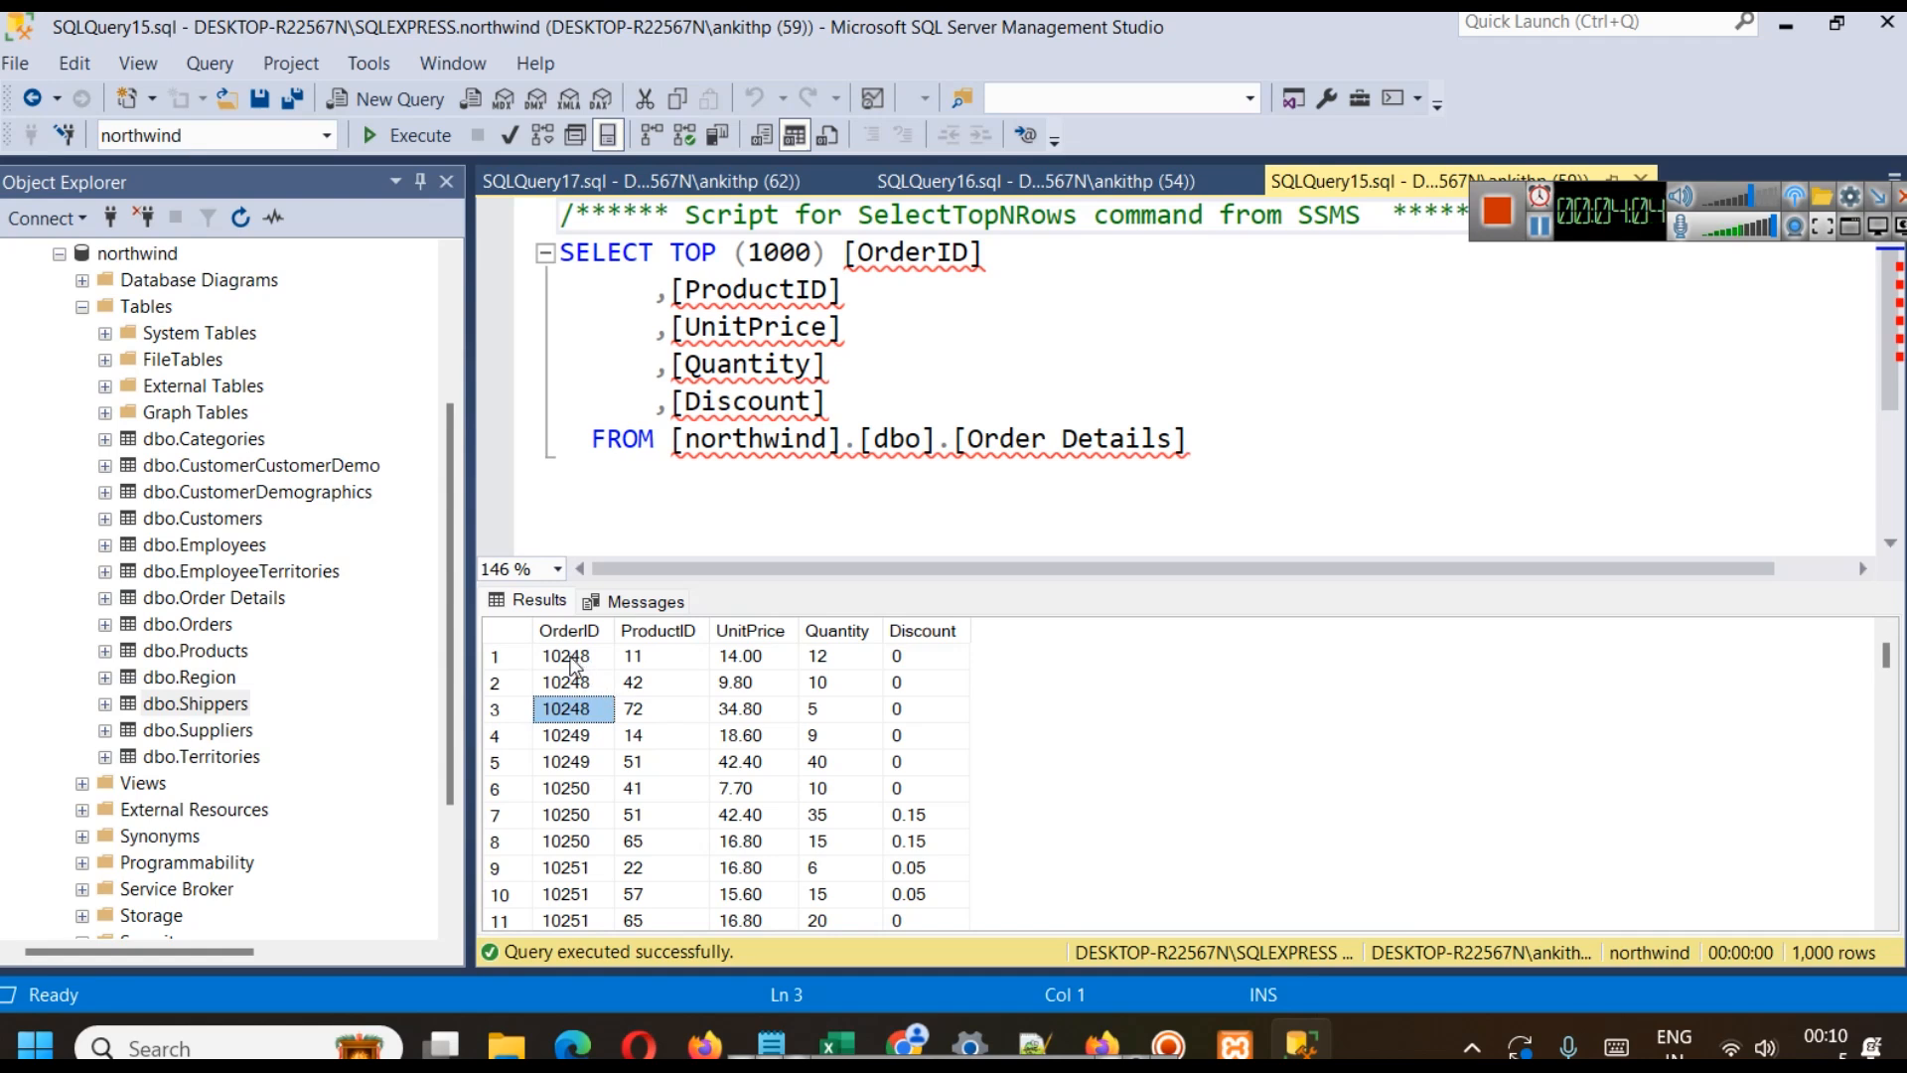
pyautogui.click(570, 656)
pyautogui.click(574, 684)
pyautogui.click(577, 707)
pyautogui.click(632, 682)
pyautogui.click(641, 708)
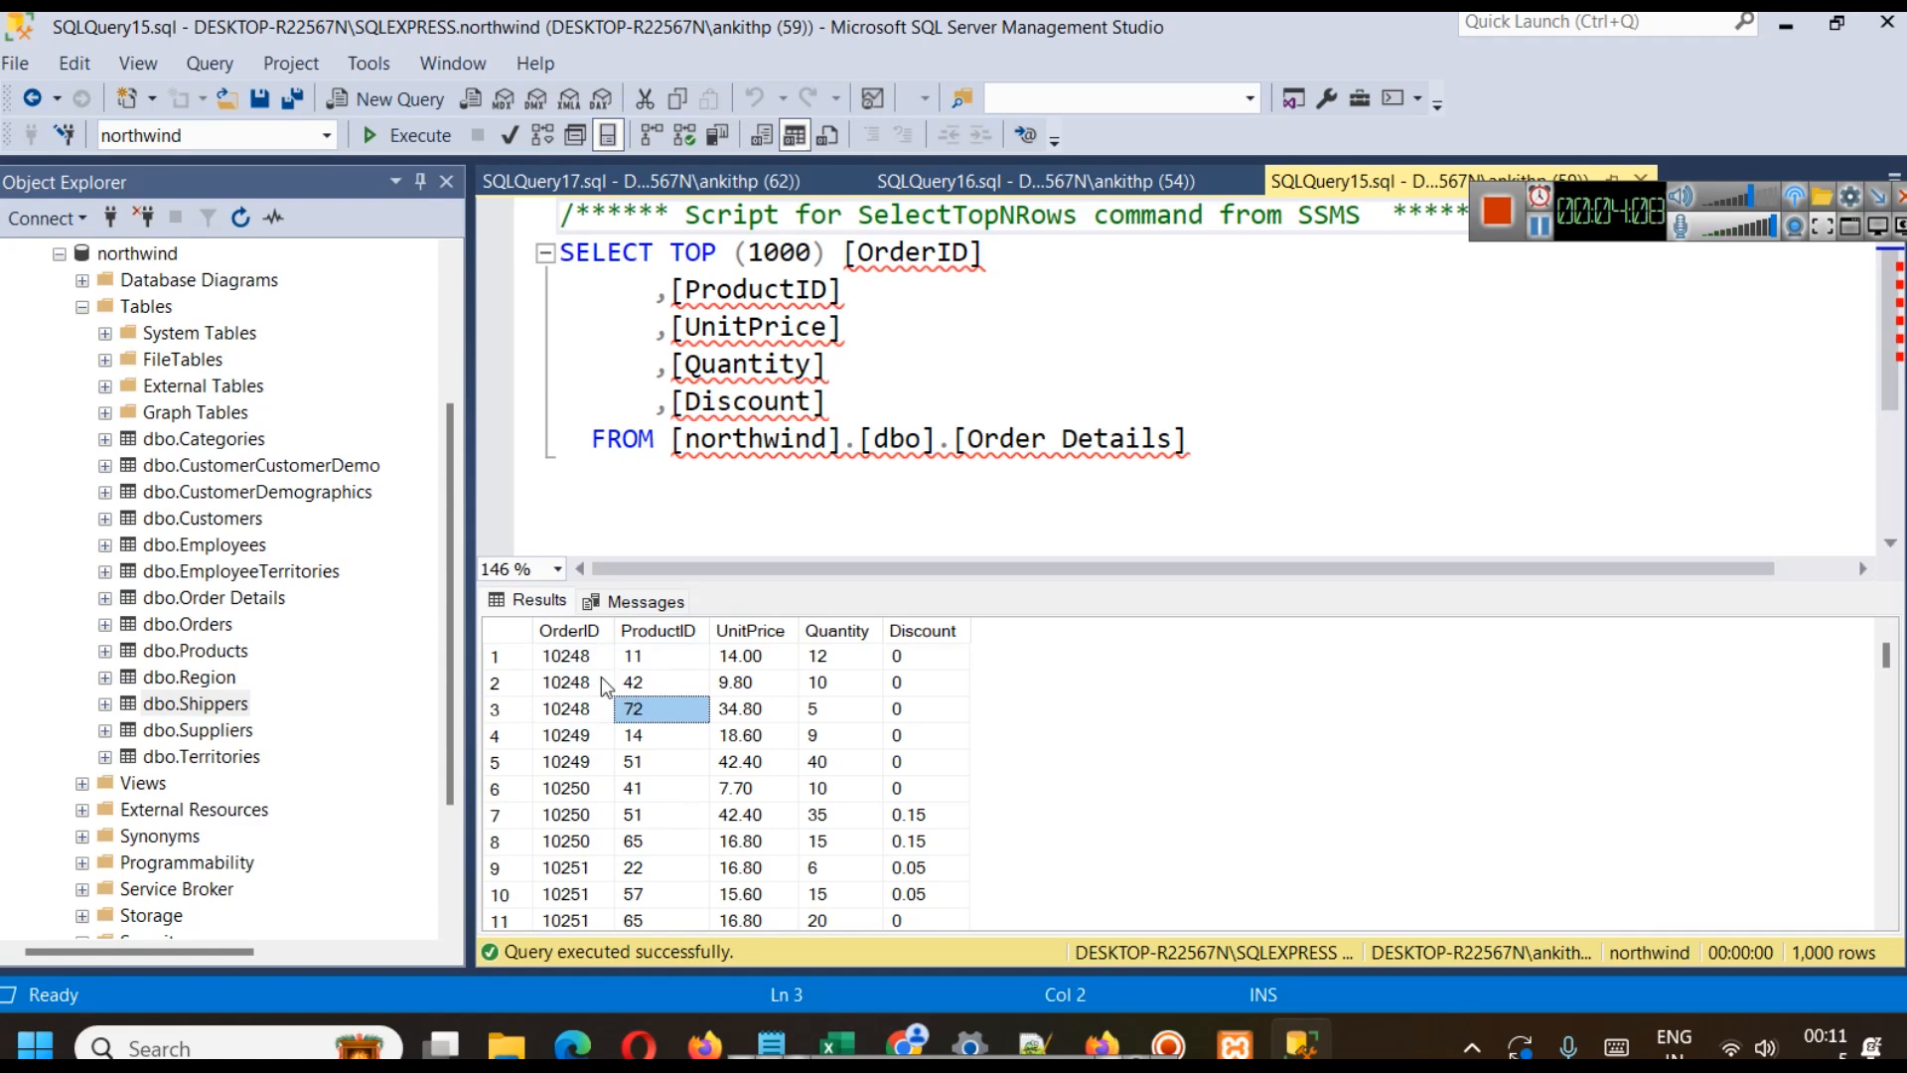
# - Retrieve the top 1000 rows of the northwind Products table
pyautogui.rightClick(184, 657)
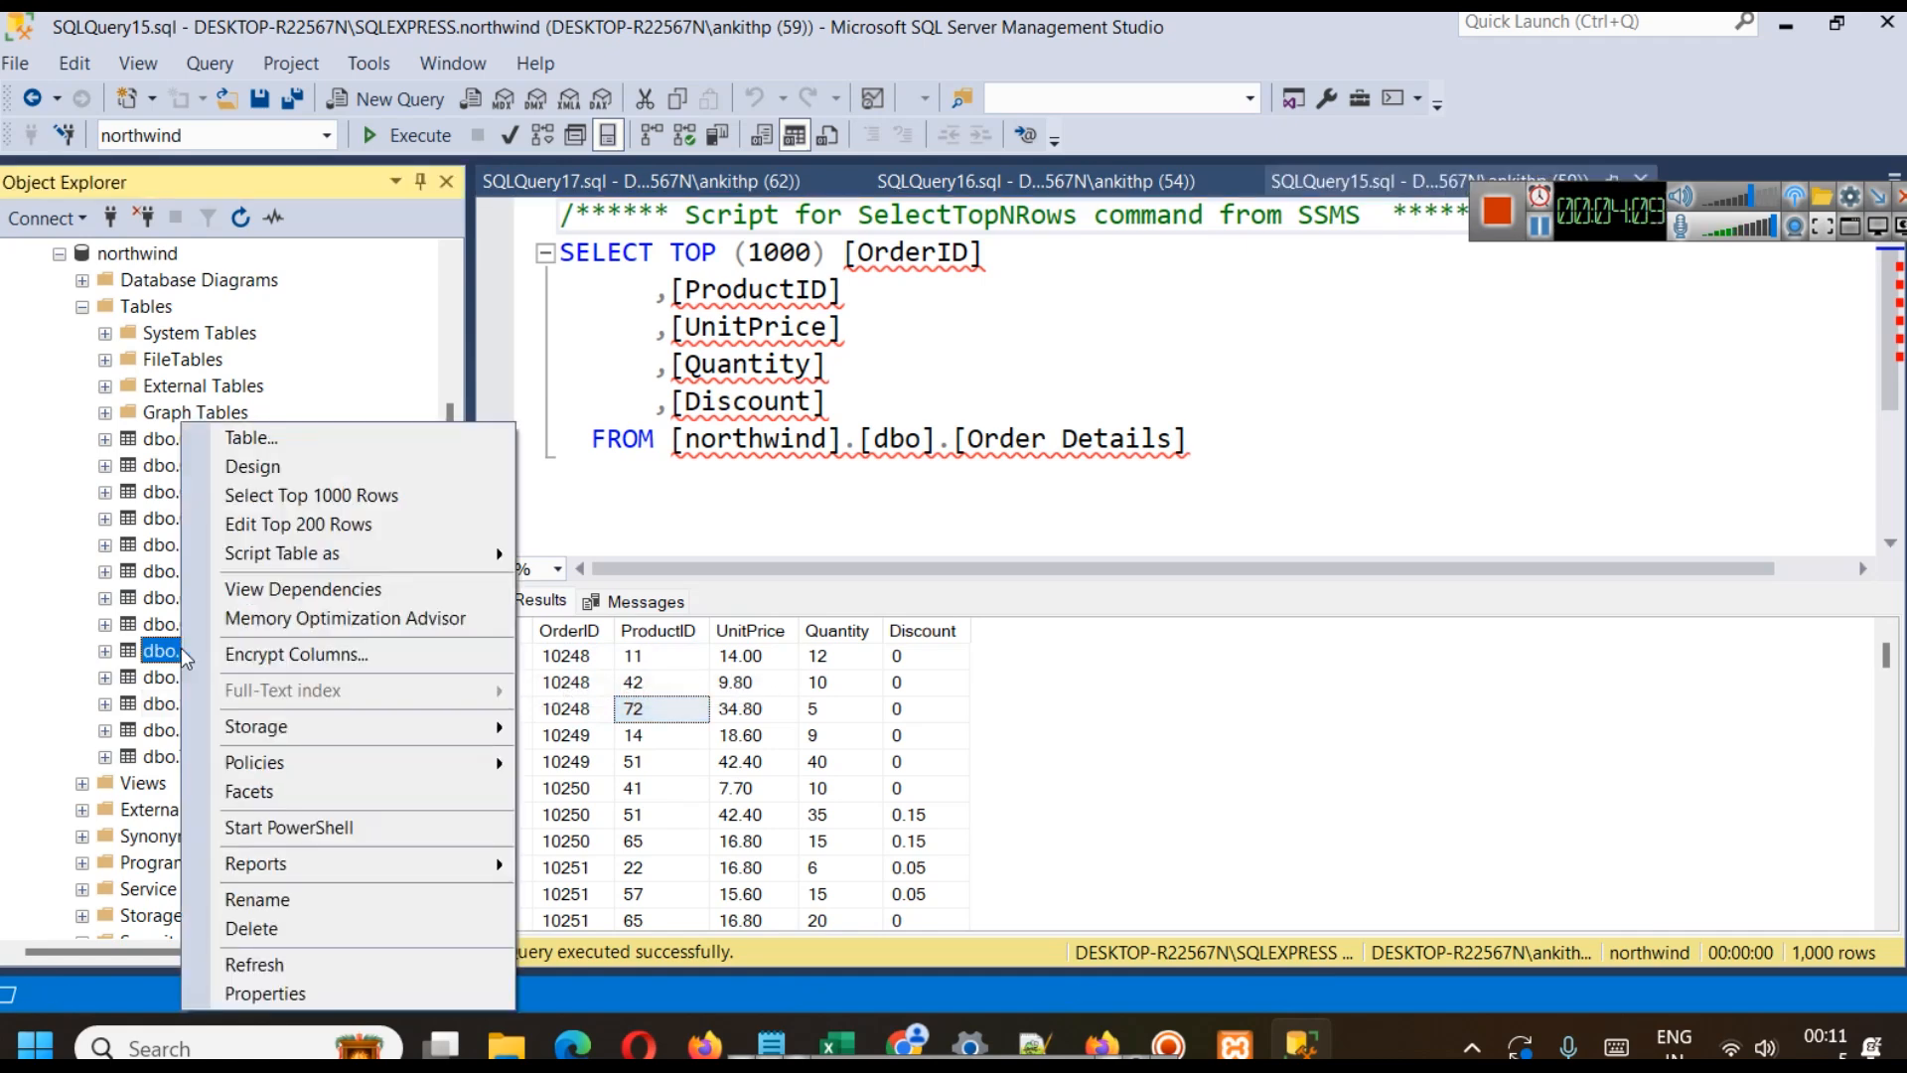
pyautogui.click(298, 494)
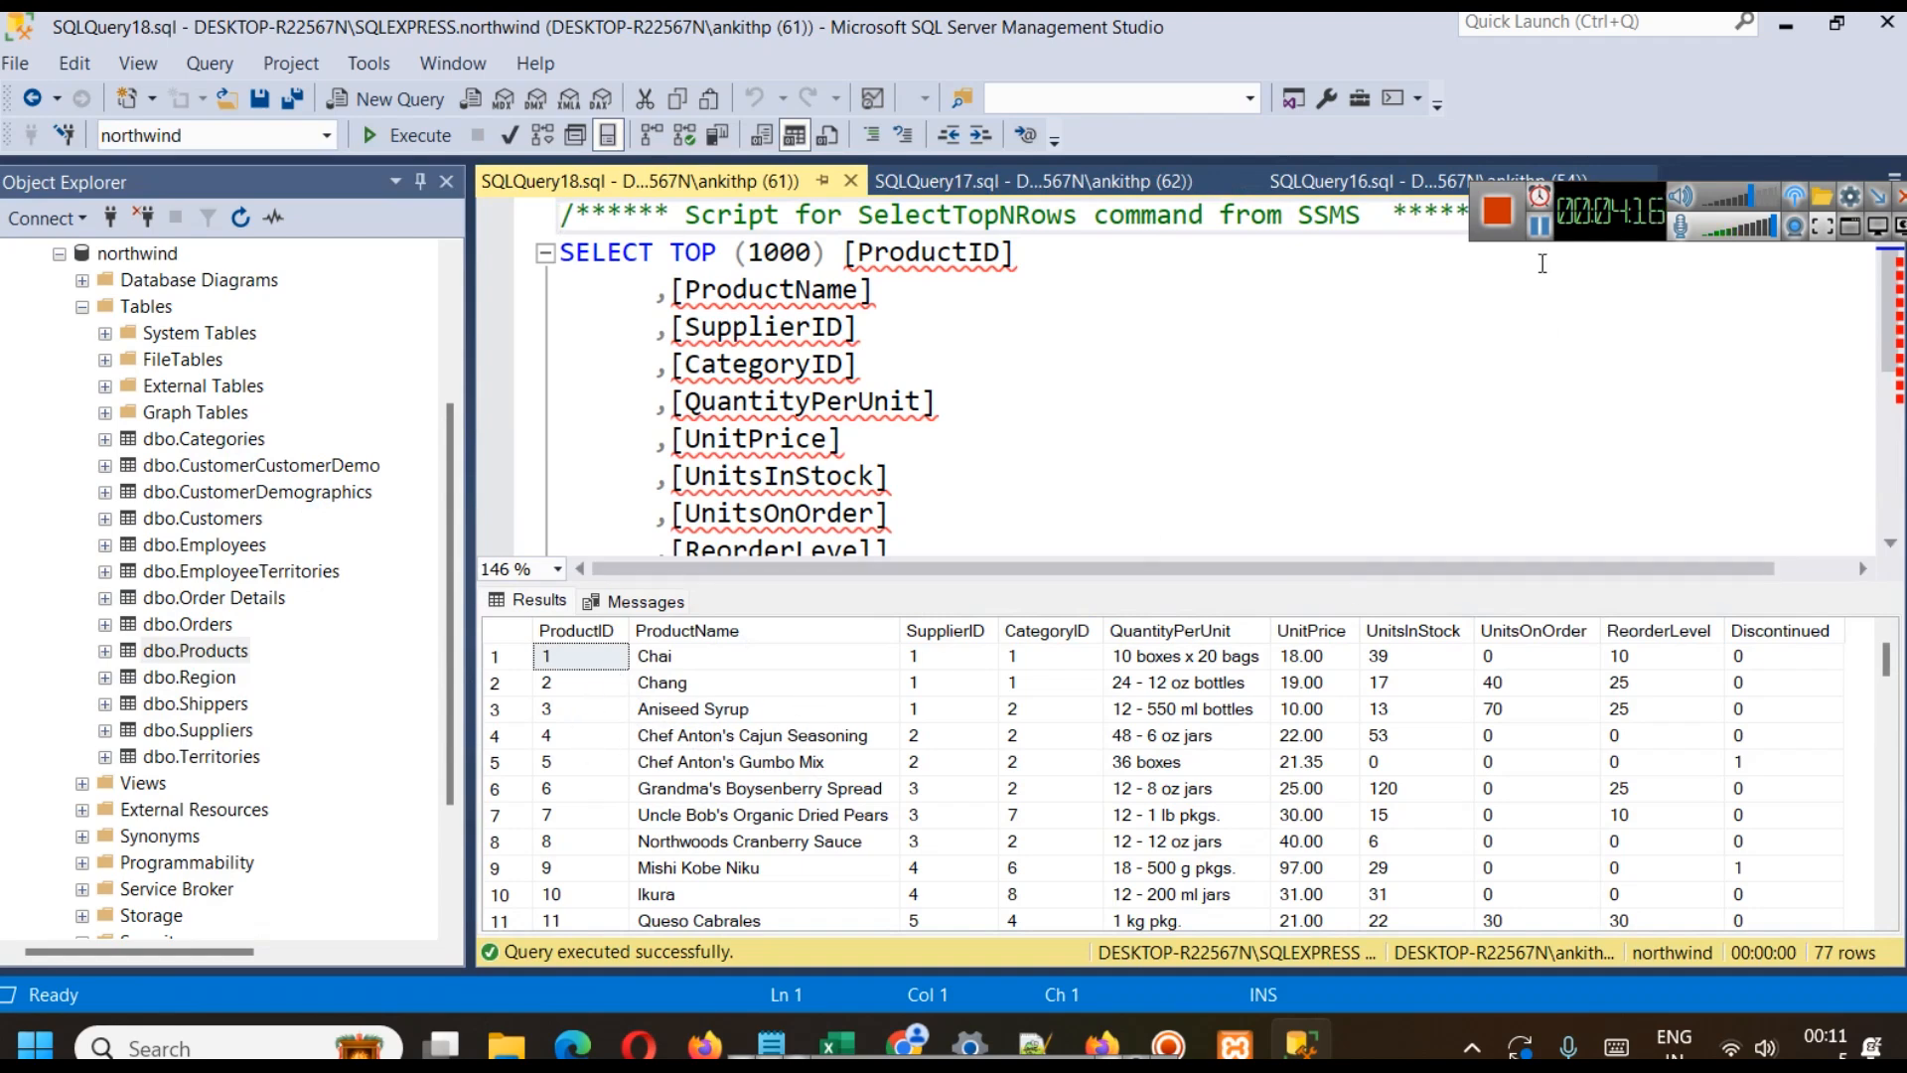
pyautogui.click(1541, 229)
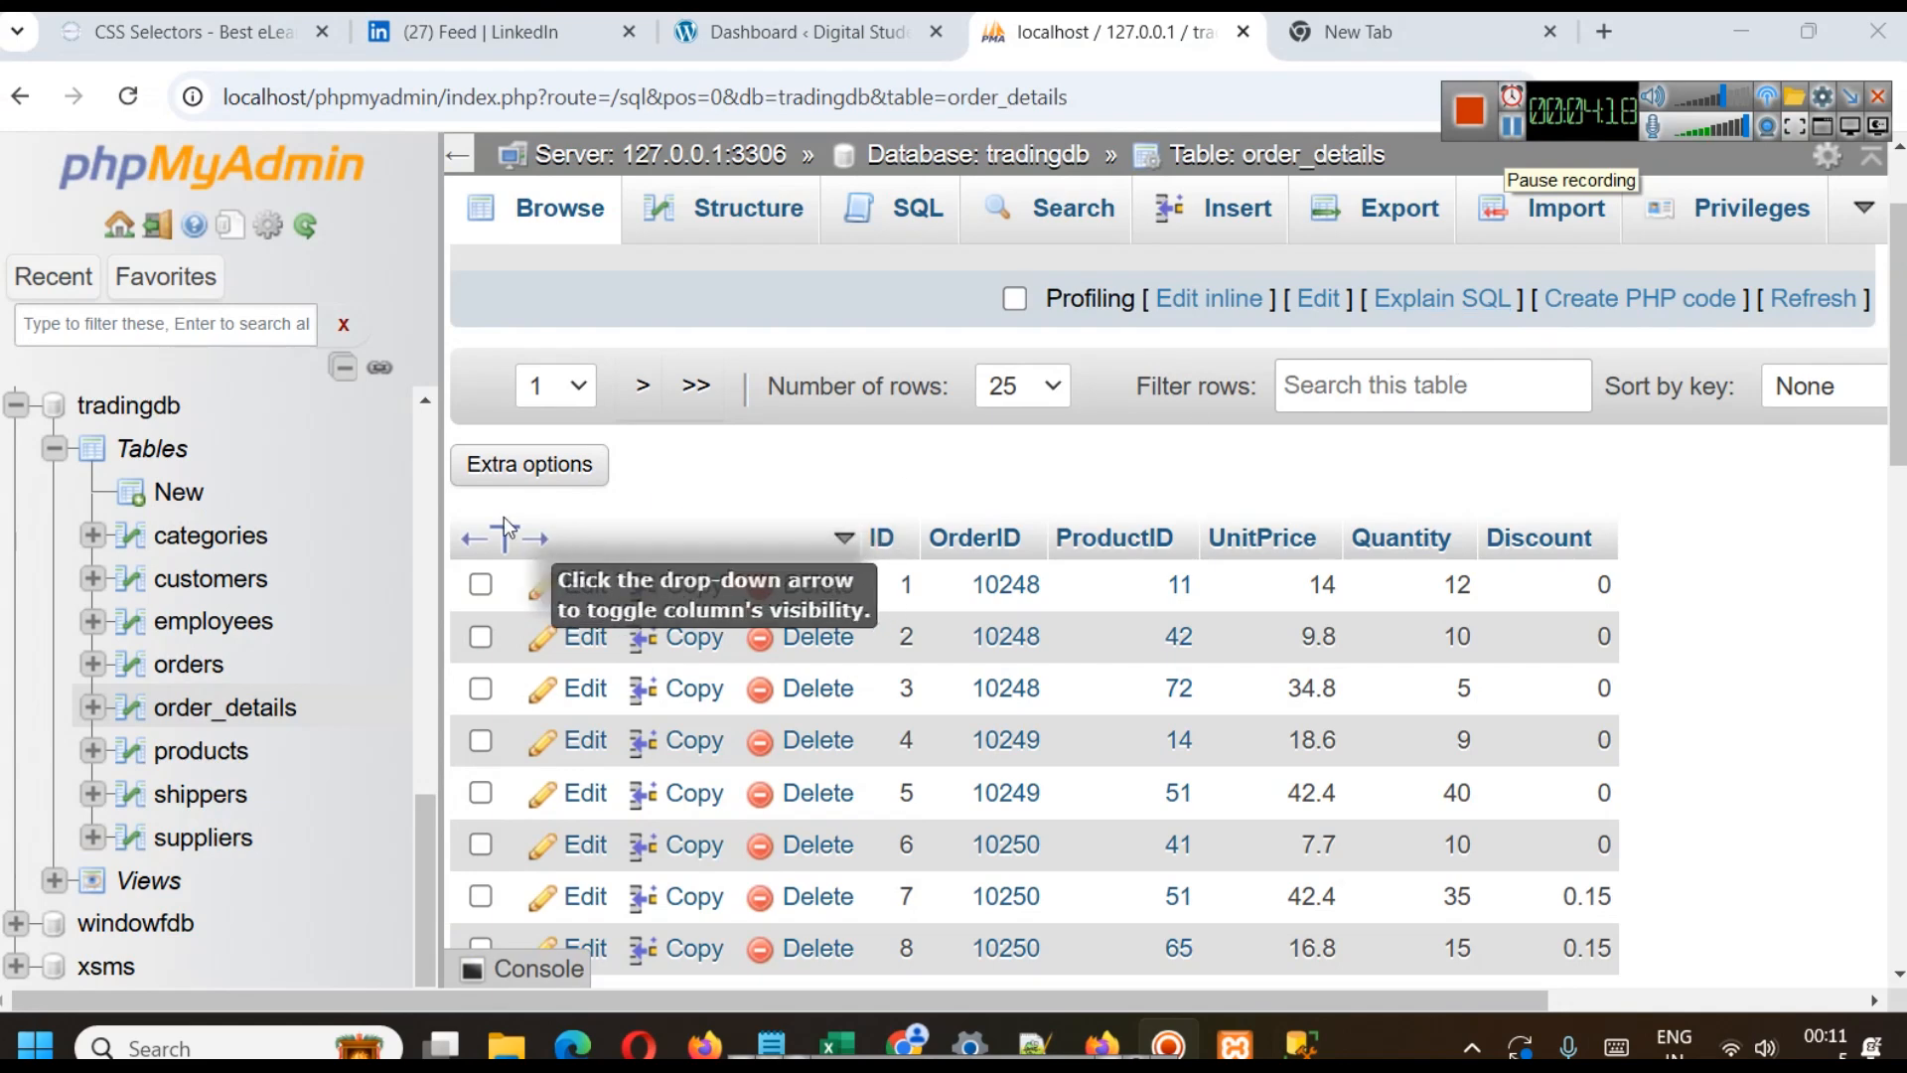
# - In phpMyAdmin, open the tradingdb database in the Designer, reduce the page zoom, and show the diagram in full screen
pyautogui.click(100, 402)
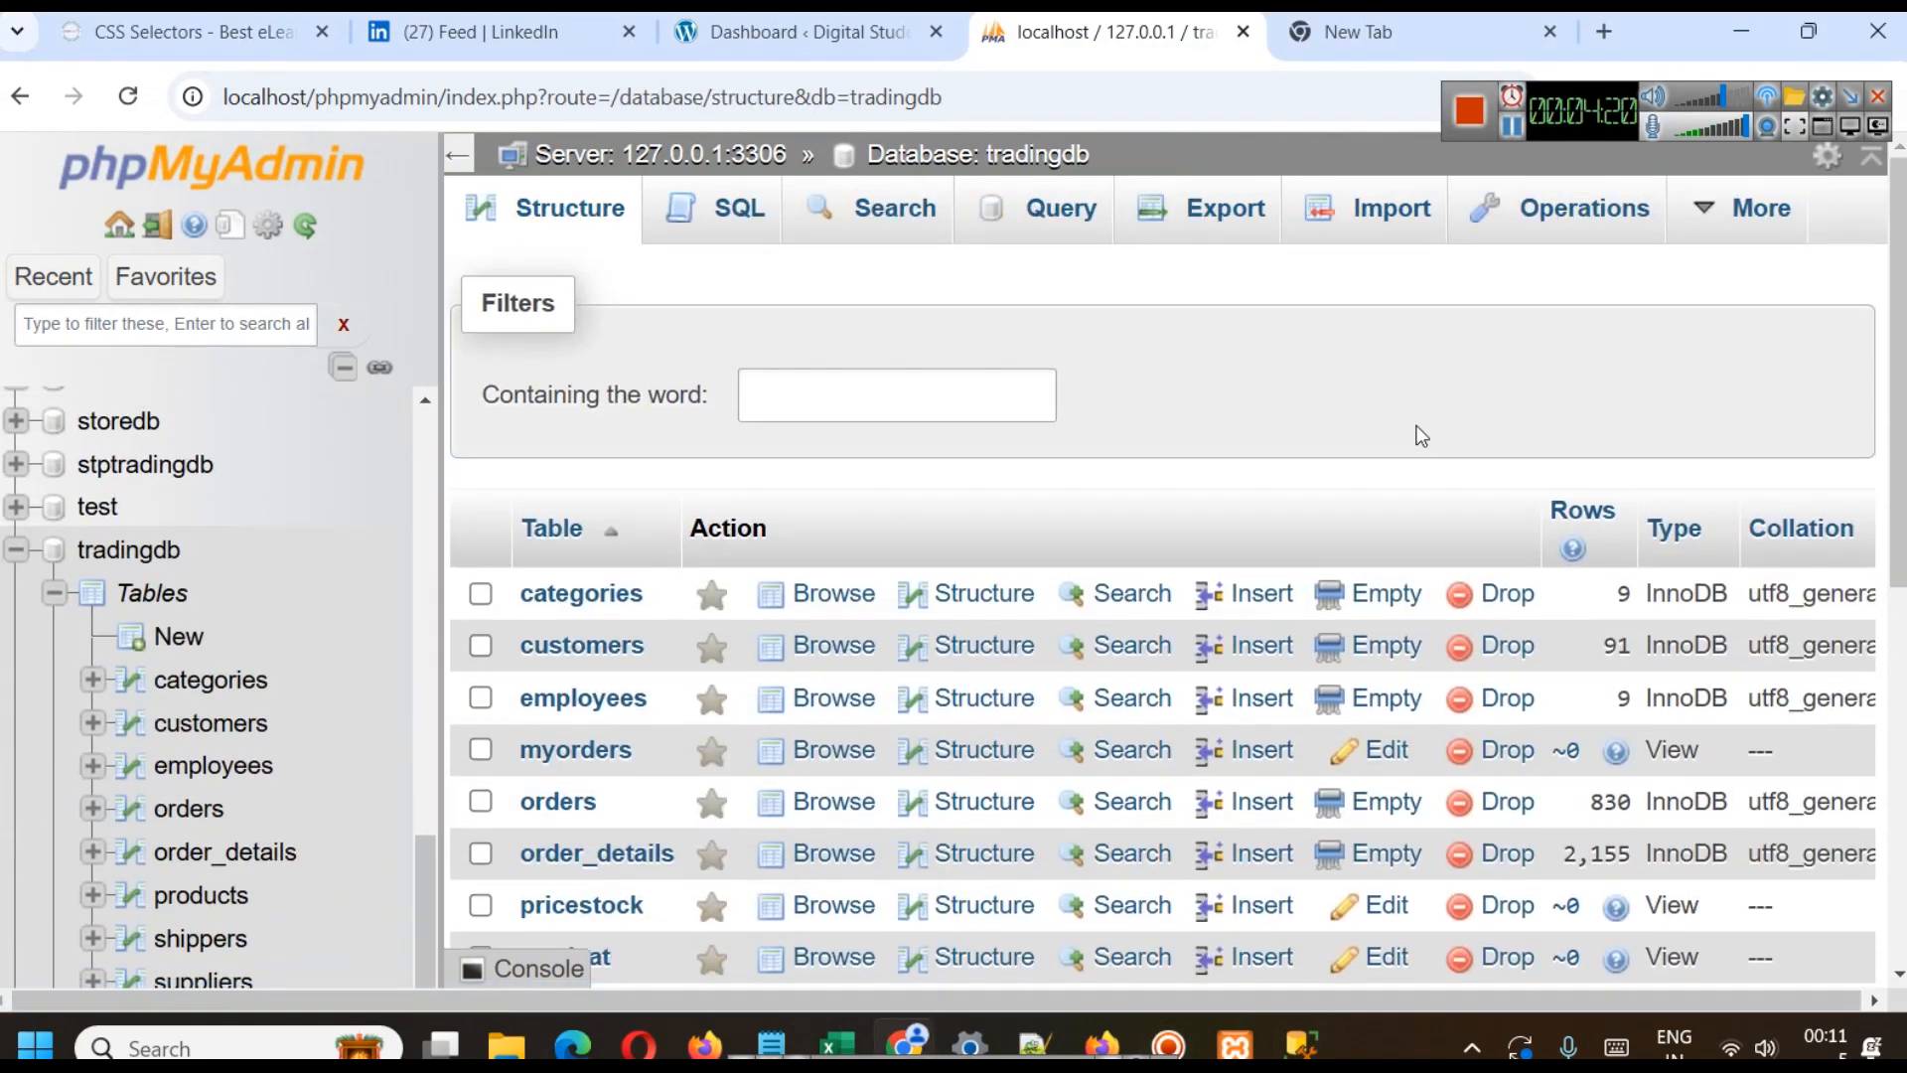
pyautogui.moveTo(1745, 224)
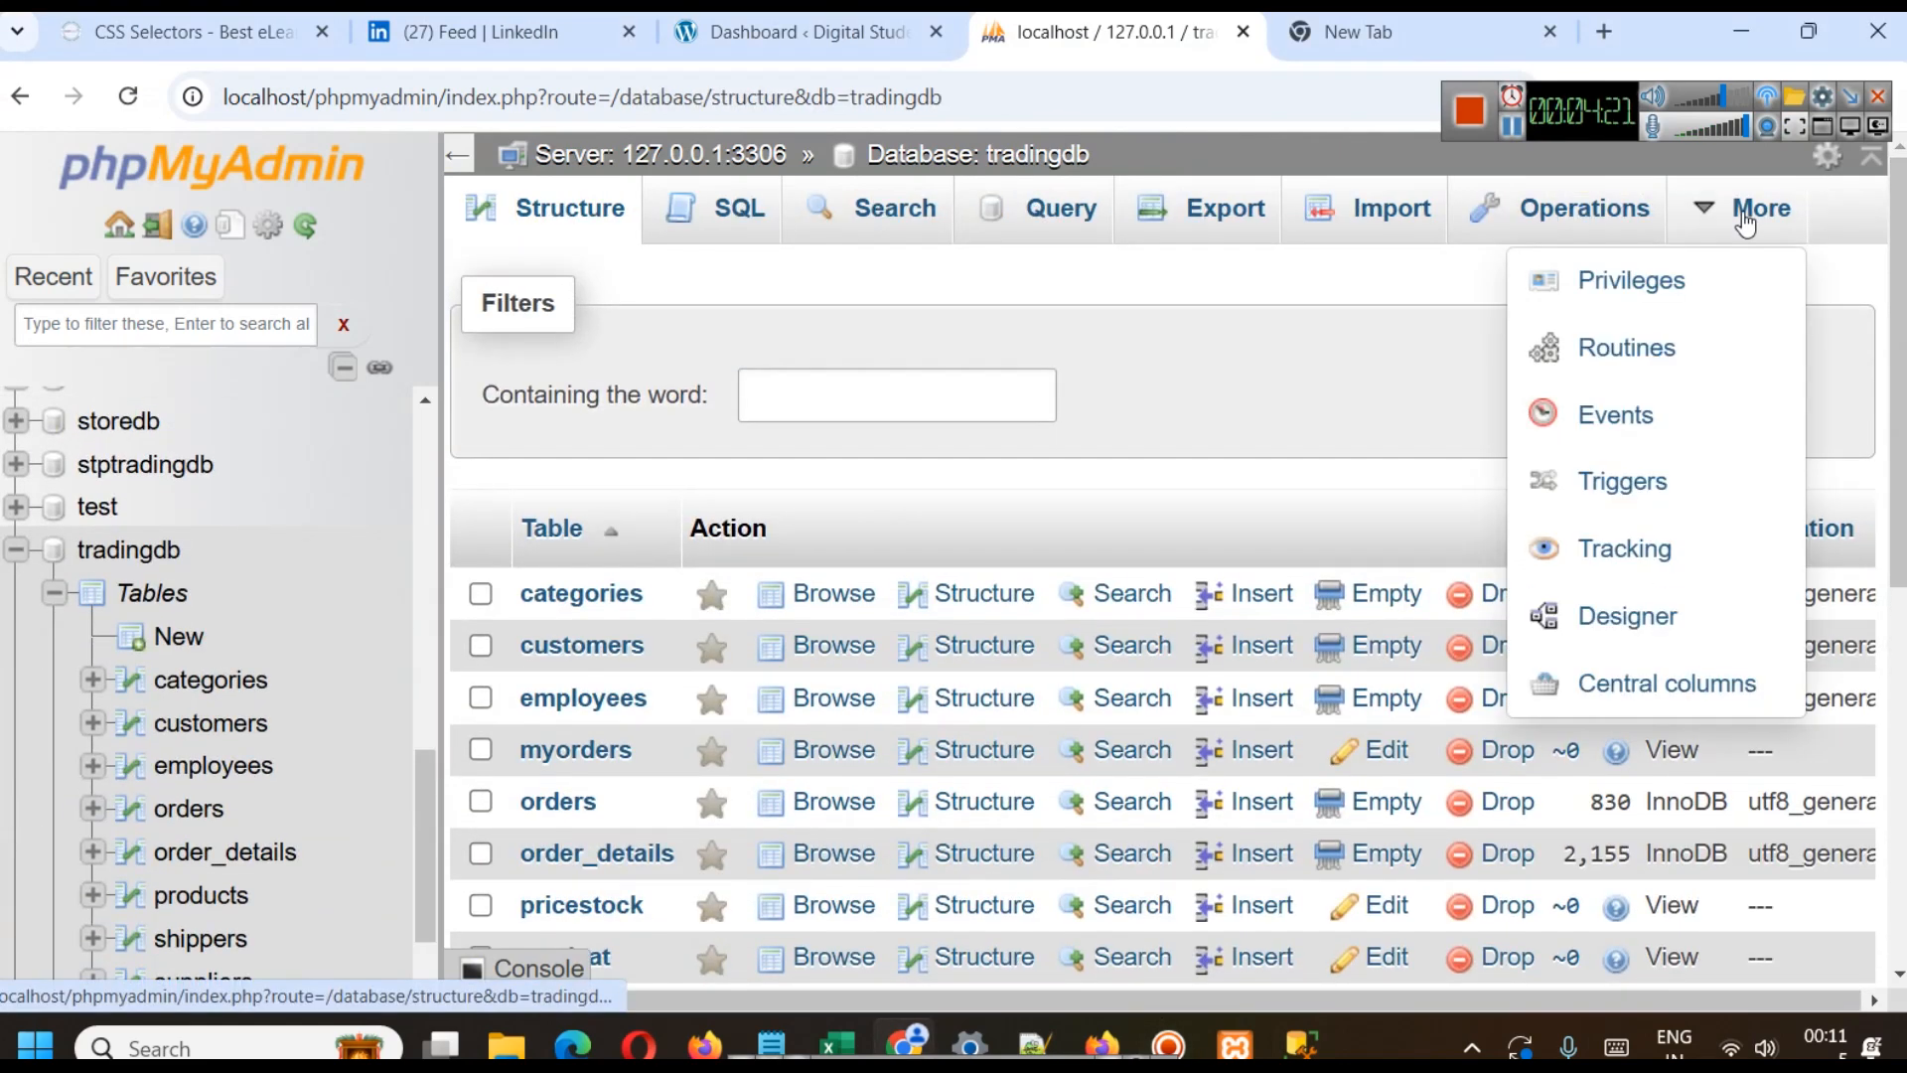
pyautogui.click(1627, 621)
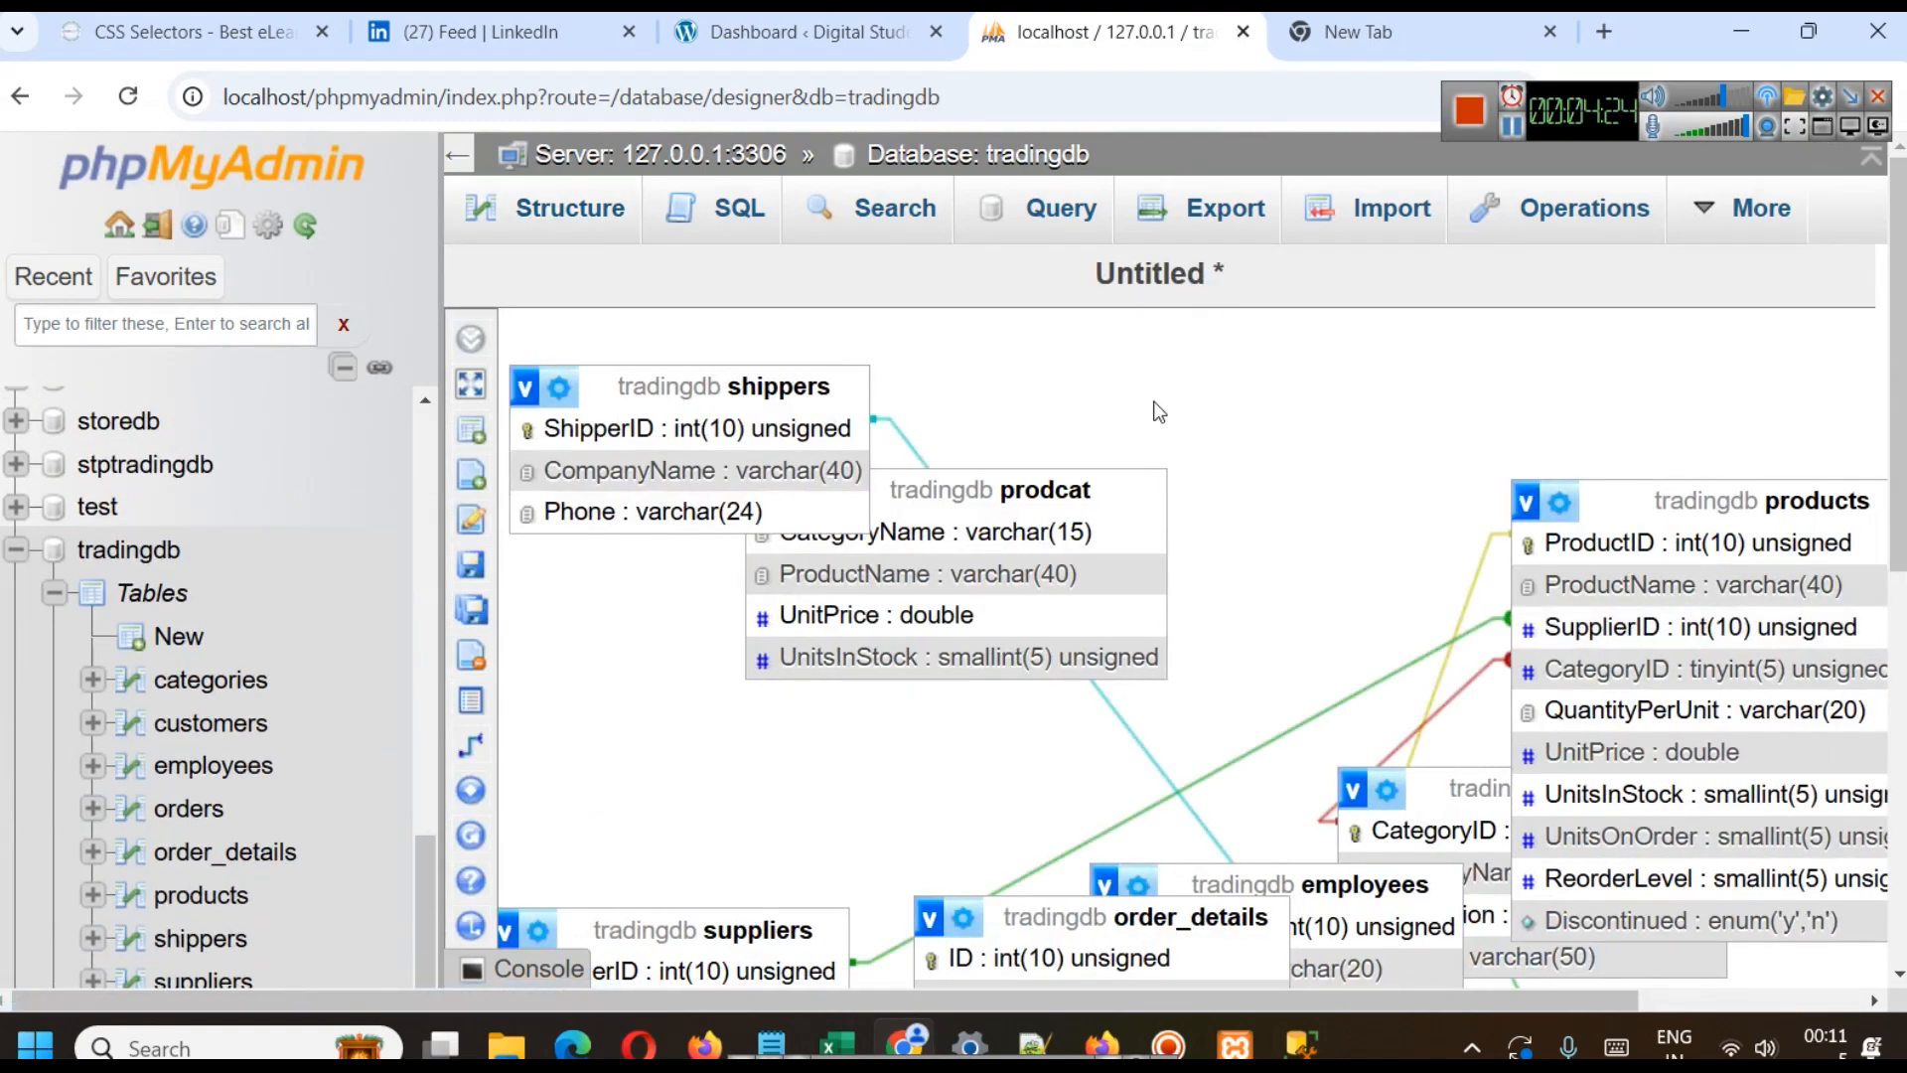
pyautogui.hotkey('ctrl', '-')
pyautogui.moveTo(374, 332)
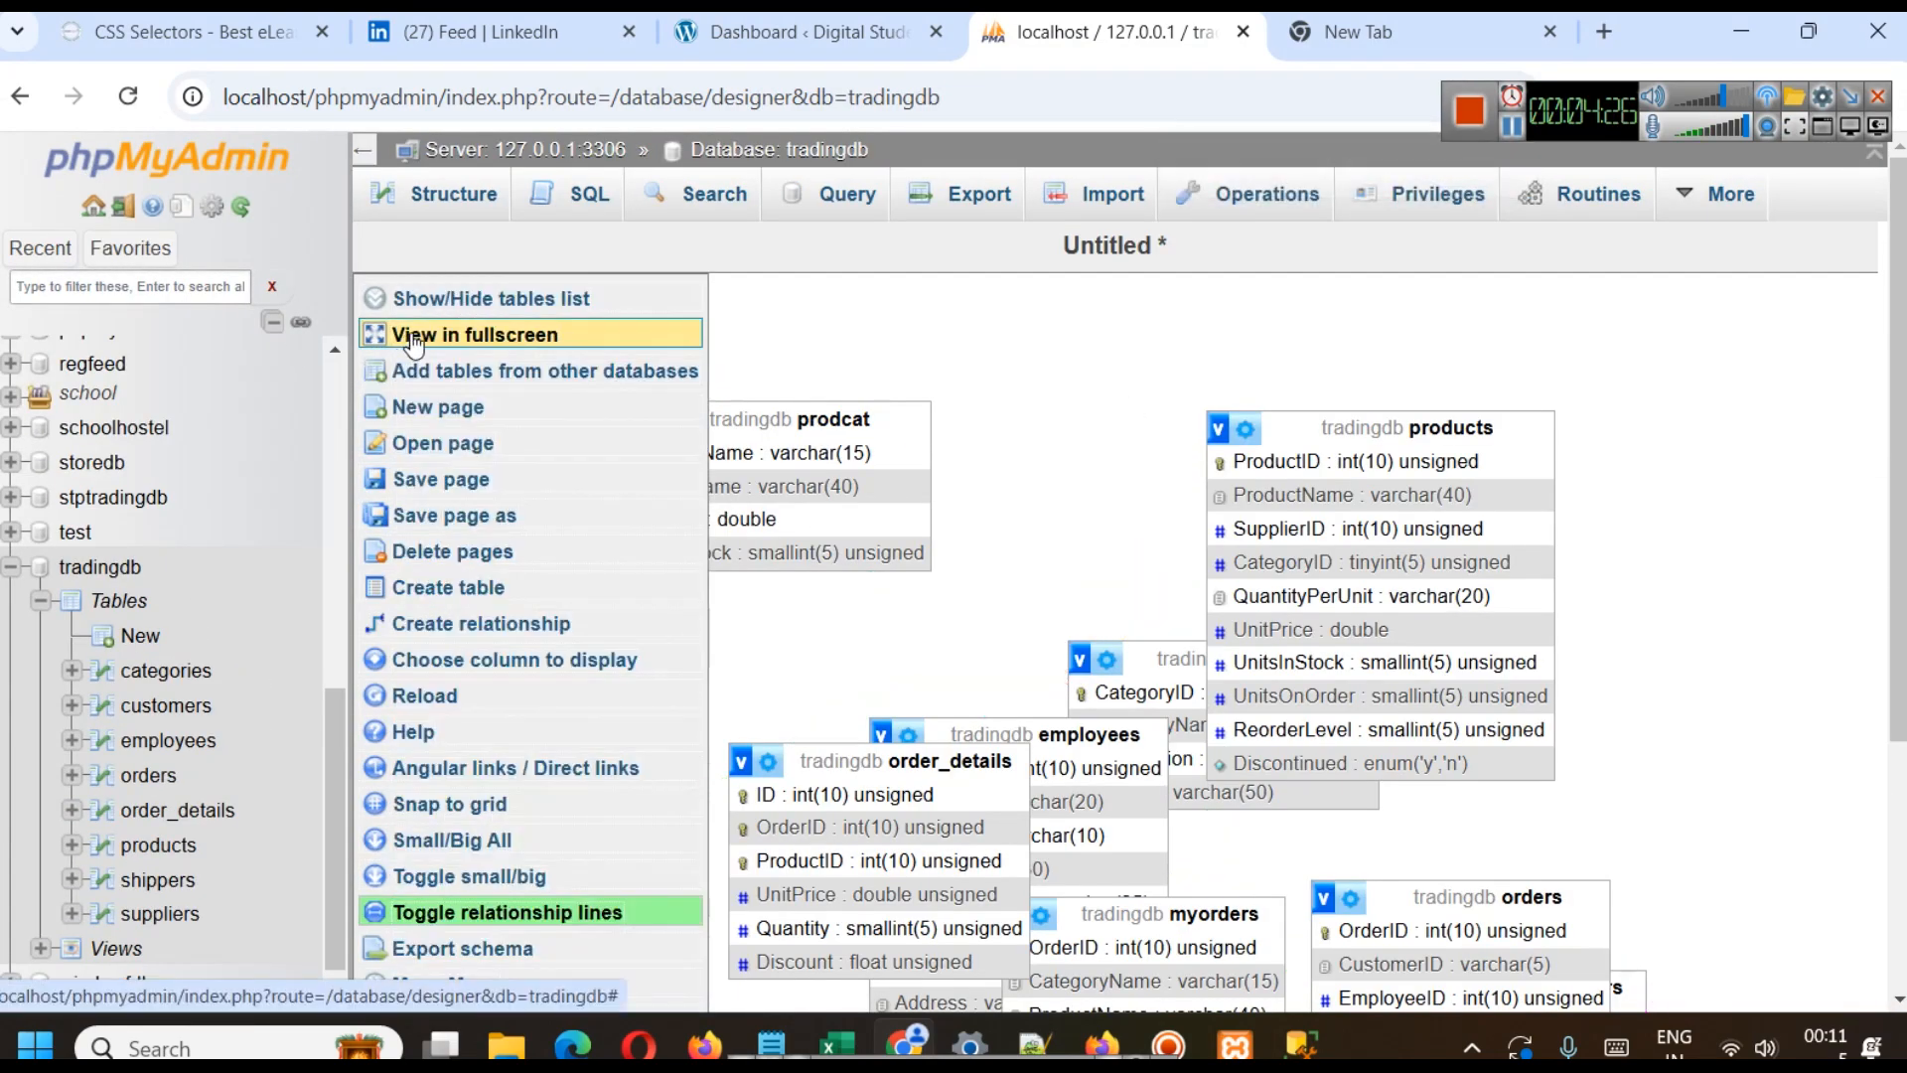
pyautogui.click(447, 331)
# - Spread the overlapping products, categories, employees, orders and prodcat tables apart in the diagram and collapse prodcat to its title
pyautogui.moveTo(1098, 207); pyautogui.dragTo(1775, 216)
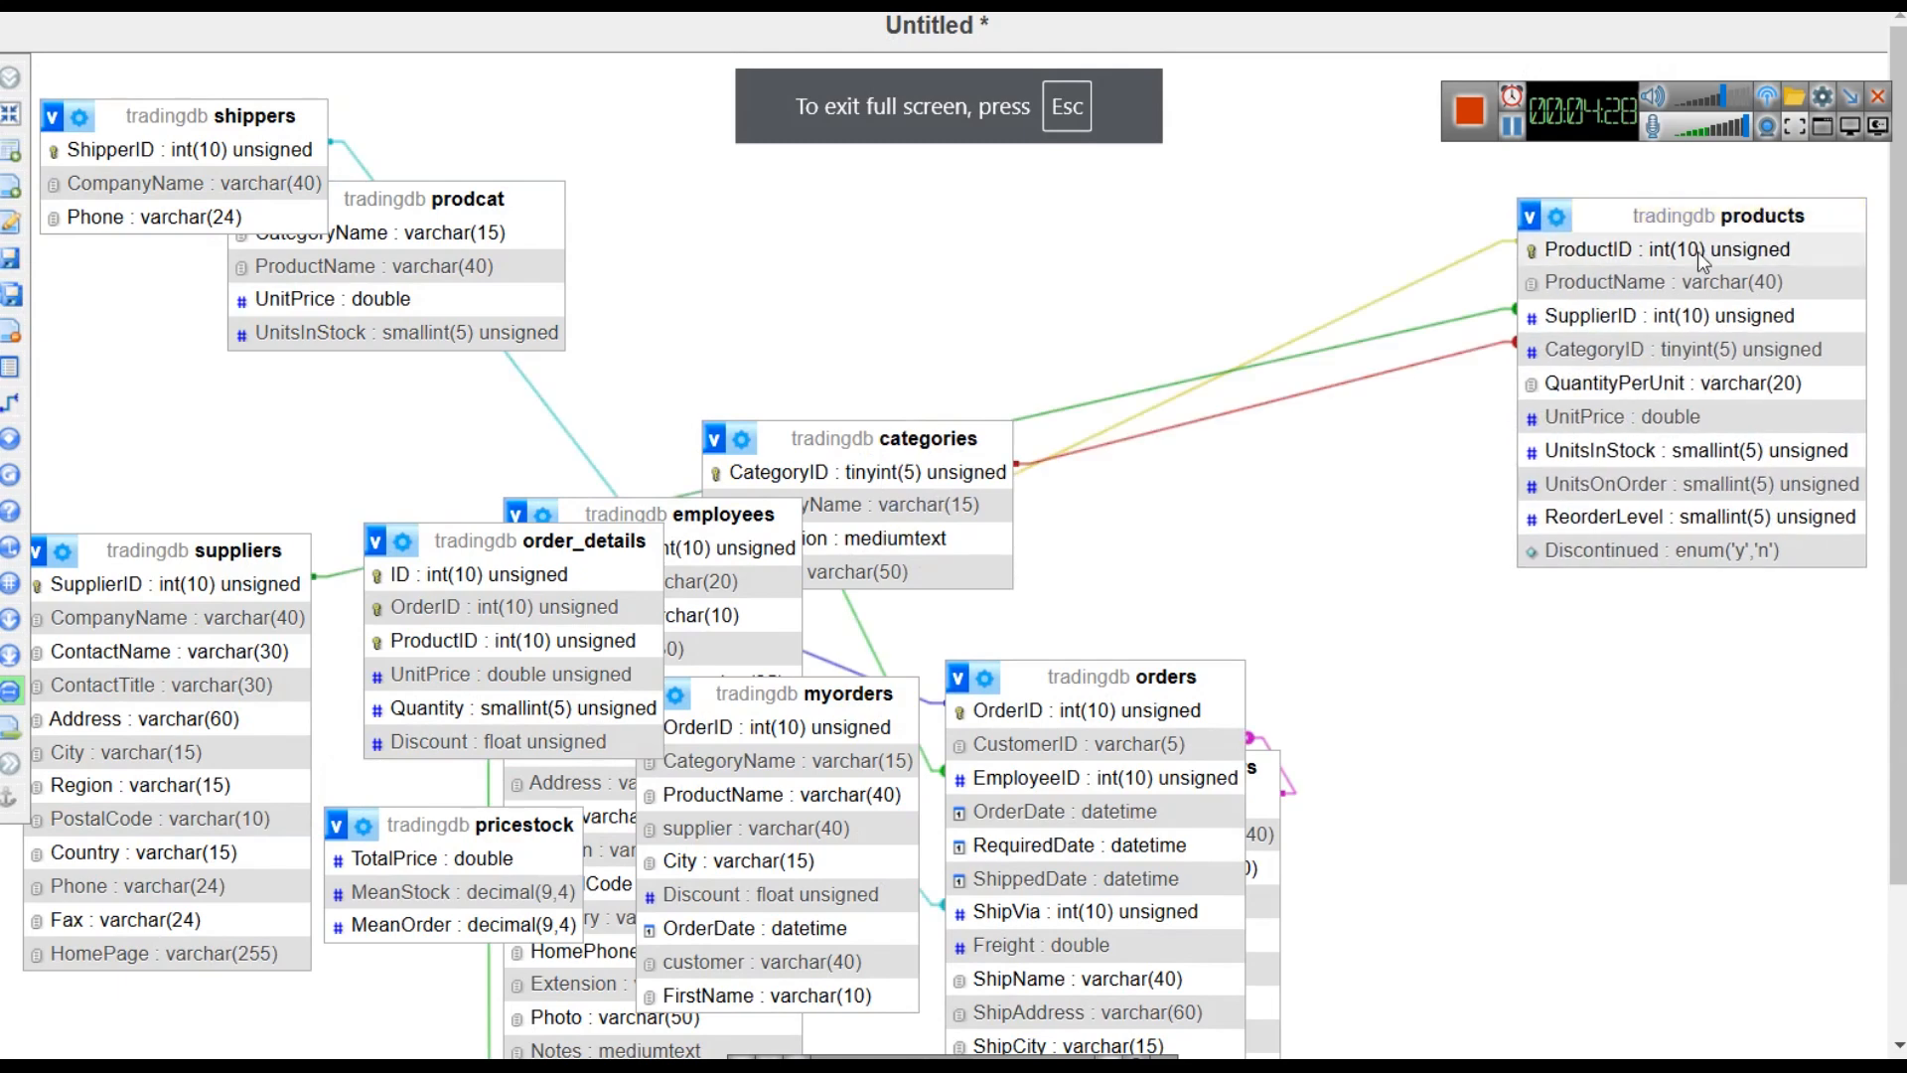
pyautogui.moveTo(963, 432); pyautogui.dragTo(1216, 175)
pyautogui.moveTo(666, 515); pyautogui.dragTo(1539, 608)
pyautogui.moveTo(1102, 676); pyautogui.dragTo(1134, 438)
pyautogui.moveTo(437, 198); pyautogui.dragTo(735, 108)
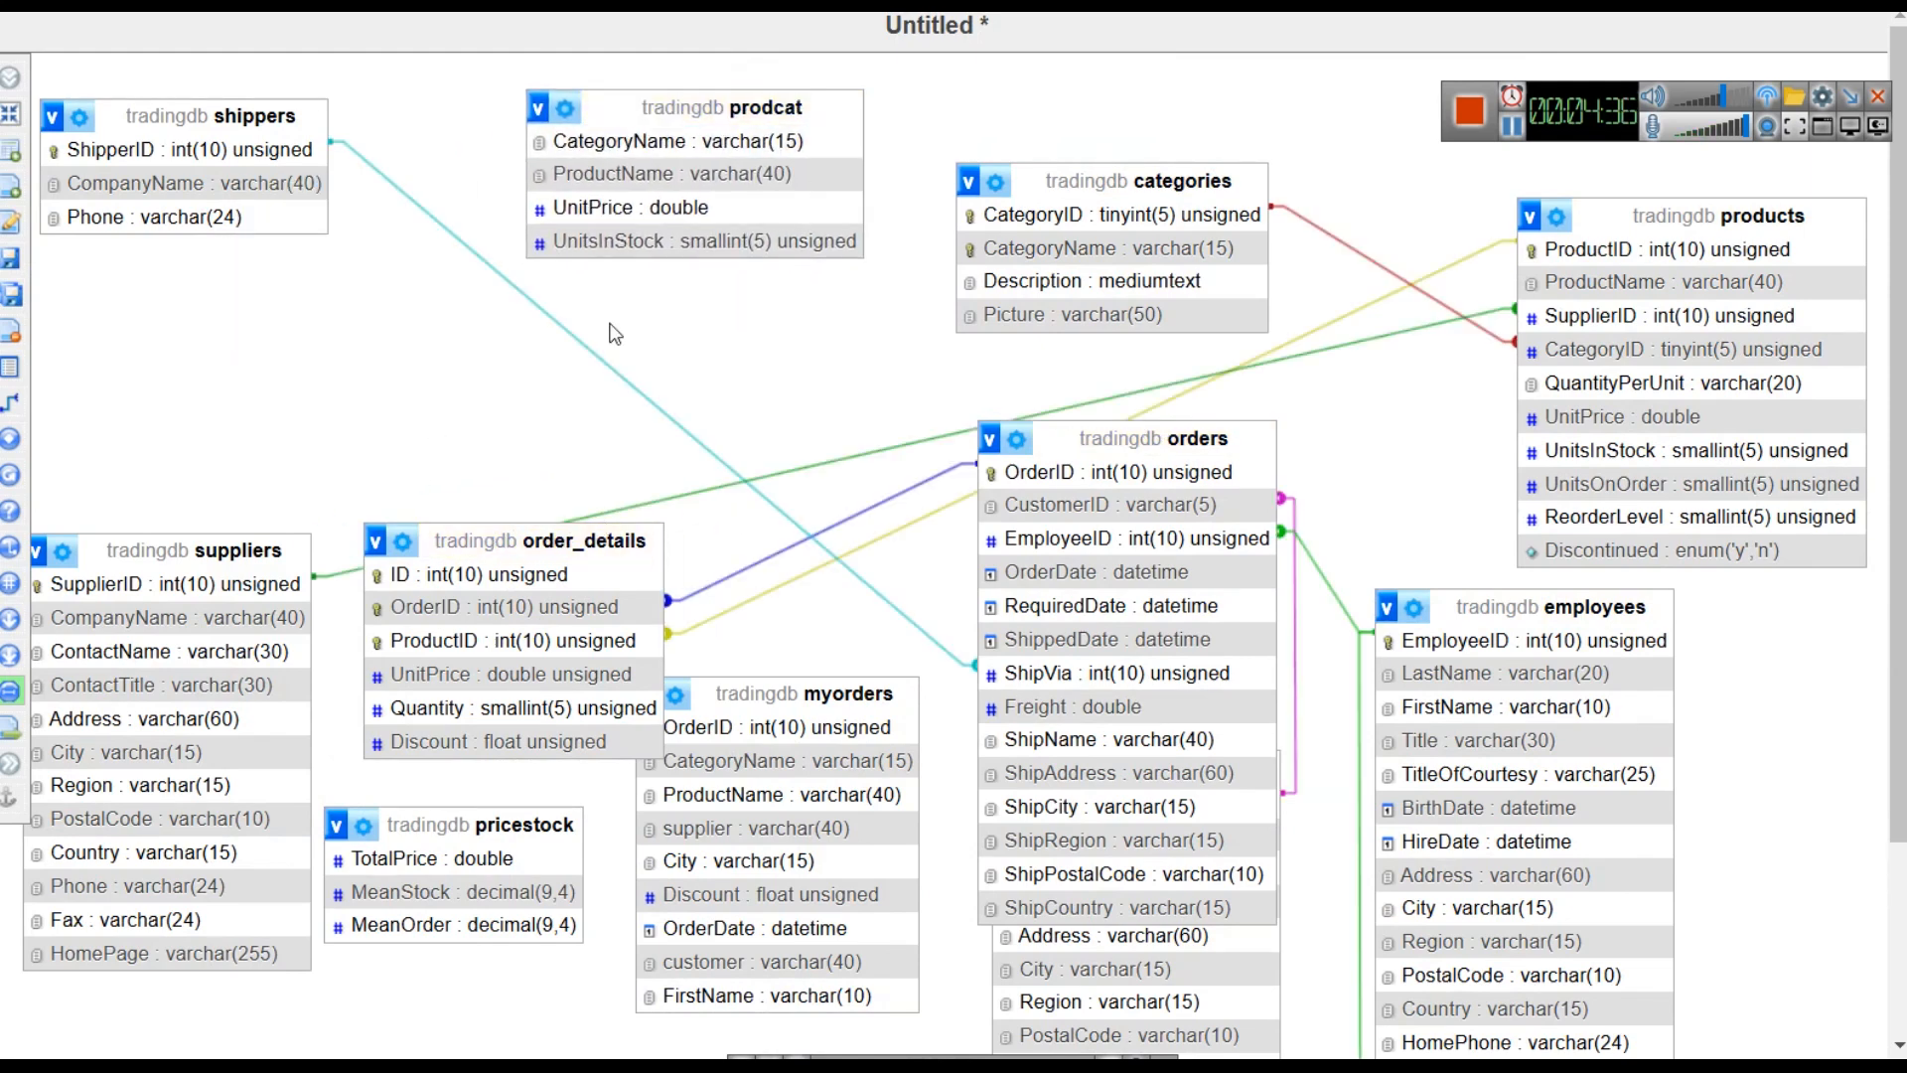
pyautogui.click(538, 107)
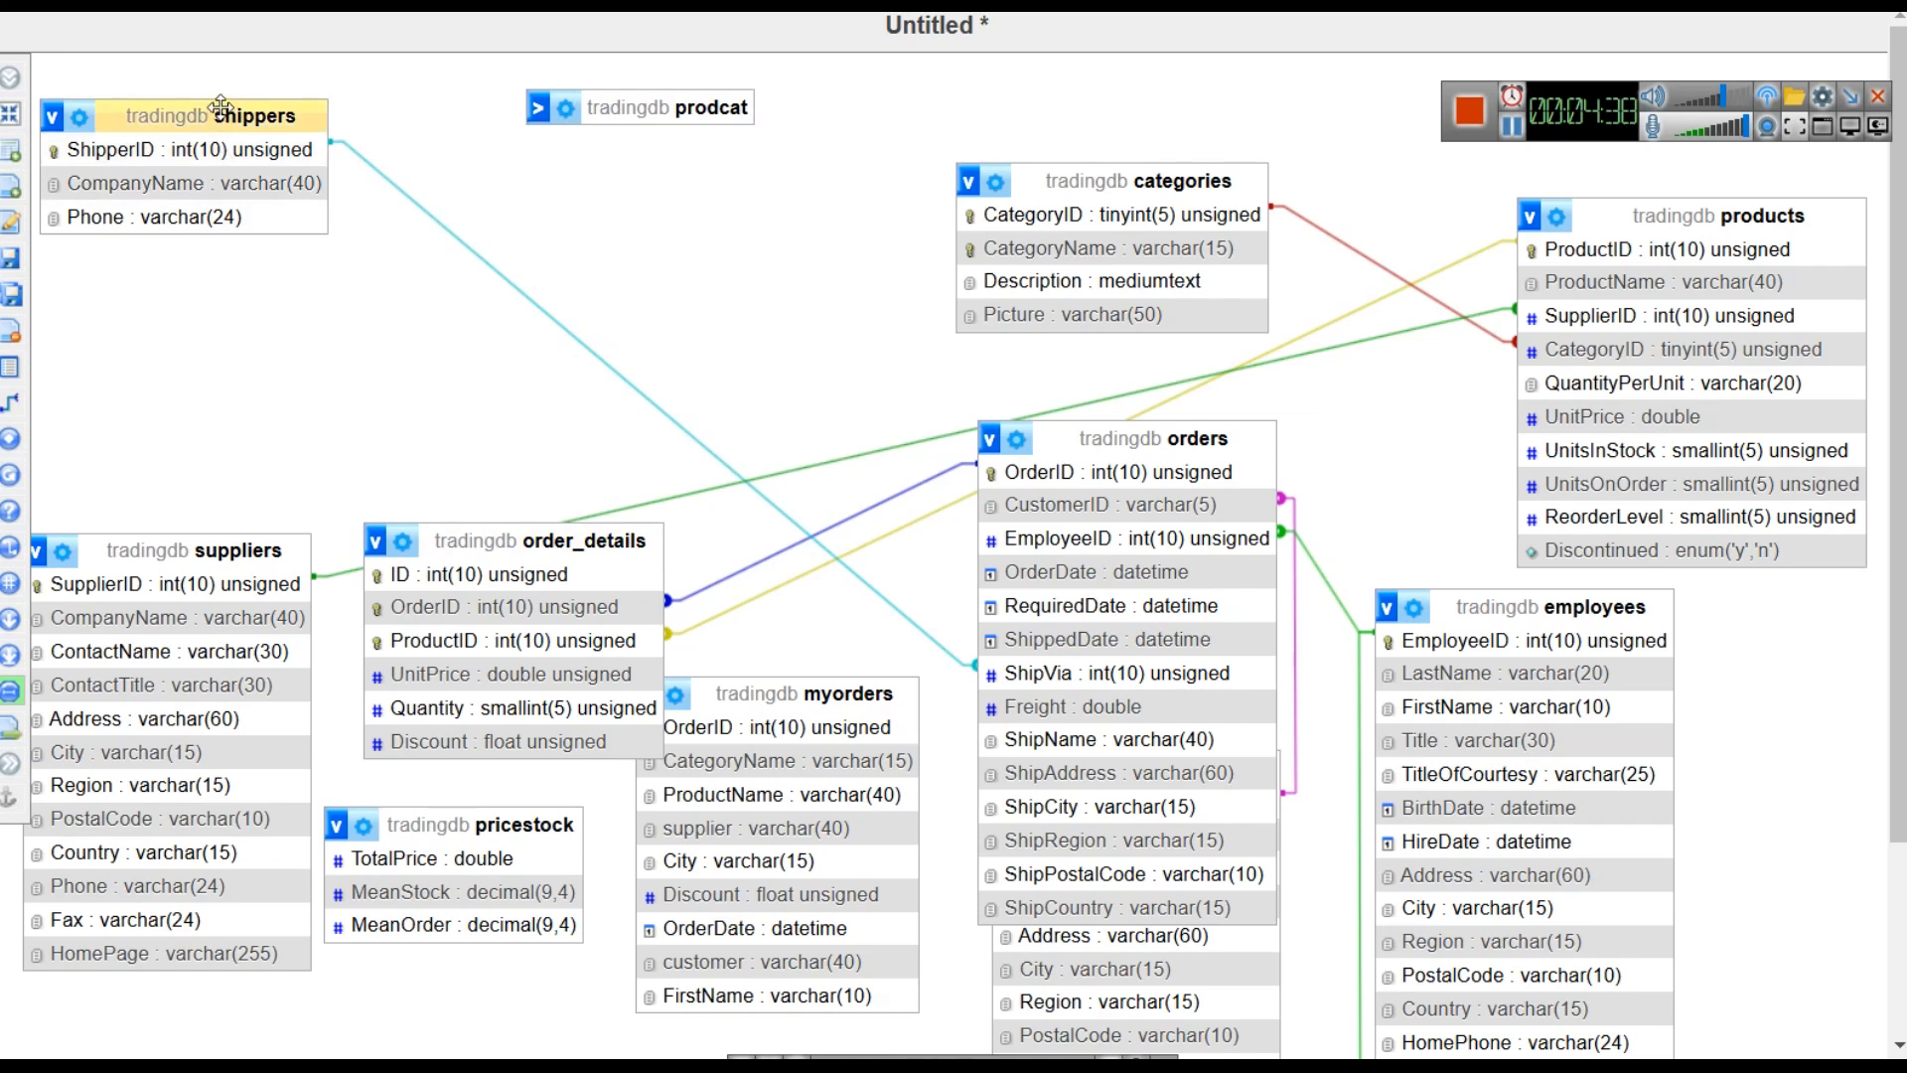
# - Arrange orders in the diagram's upper-left corner with shippers beside it and order_details between shippers and products, just below categories
pyautogui.moveTo(220, 106); pyautogui.dragTo(740, 218)
pyautogui.moveTo(1123, 181); pyautogui.dragTo(1187, 129)
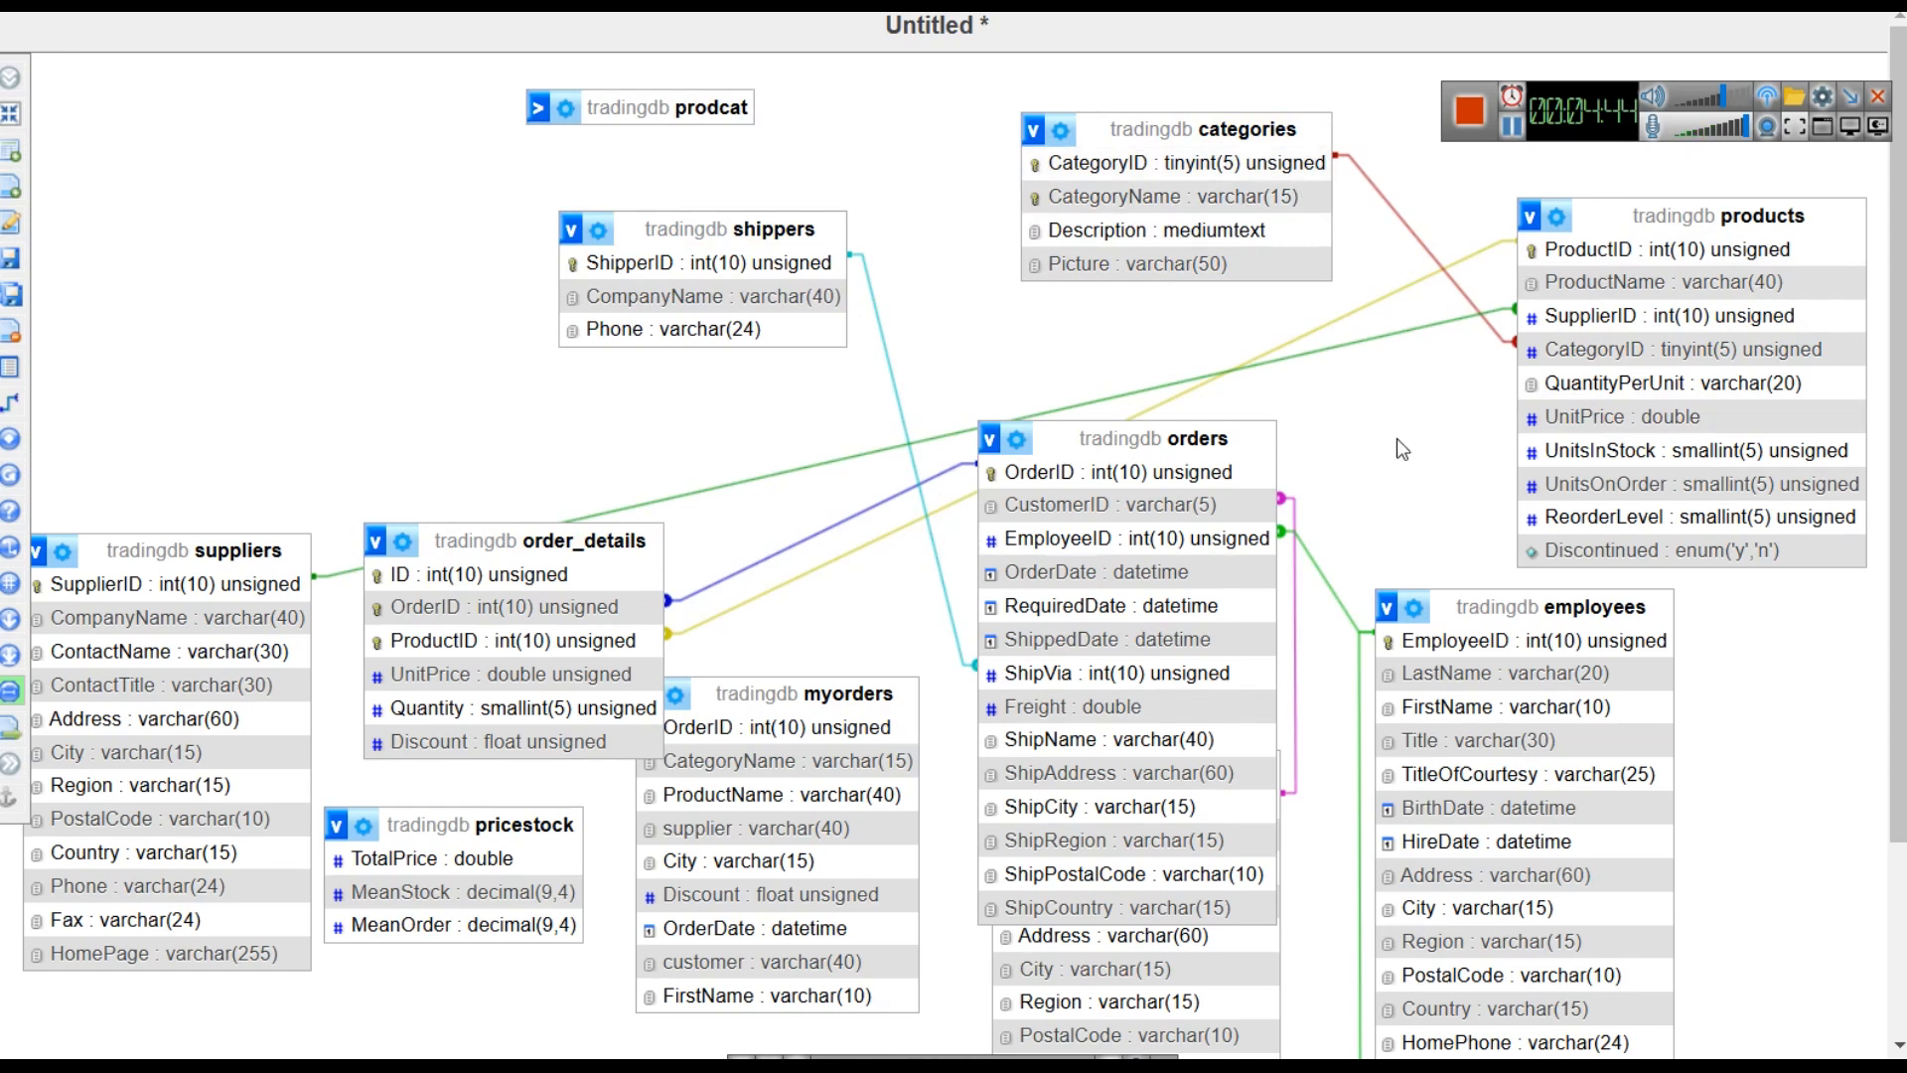
pyautogui.moveTo(522, 548); pyautogui.dragTo(1268, 357)
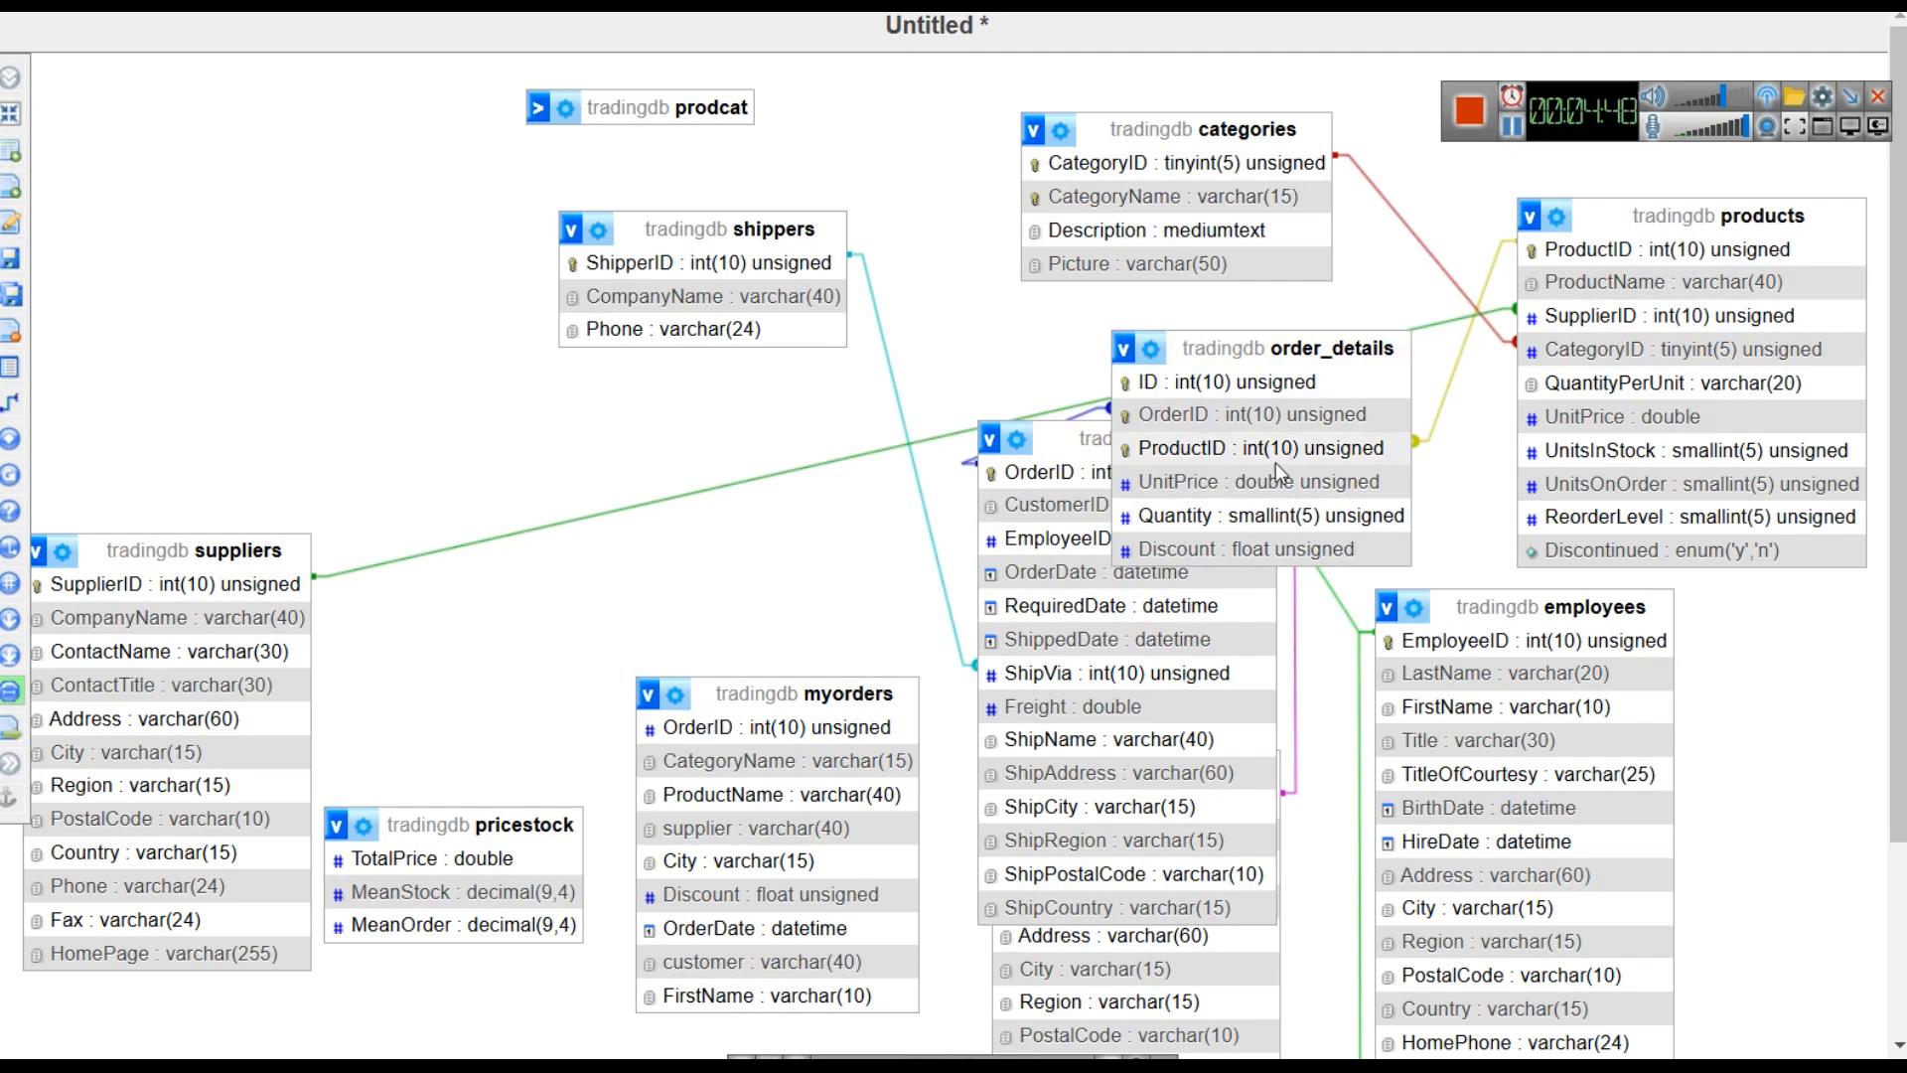
pyautogui.moveTo(1045, 433); pyautogui.dragTo(173, 125)
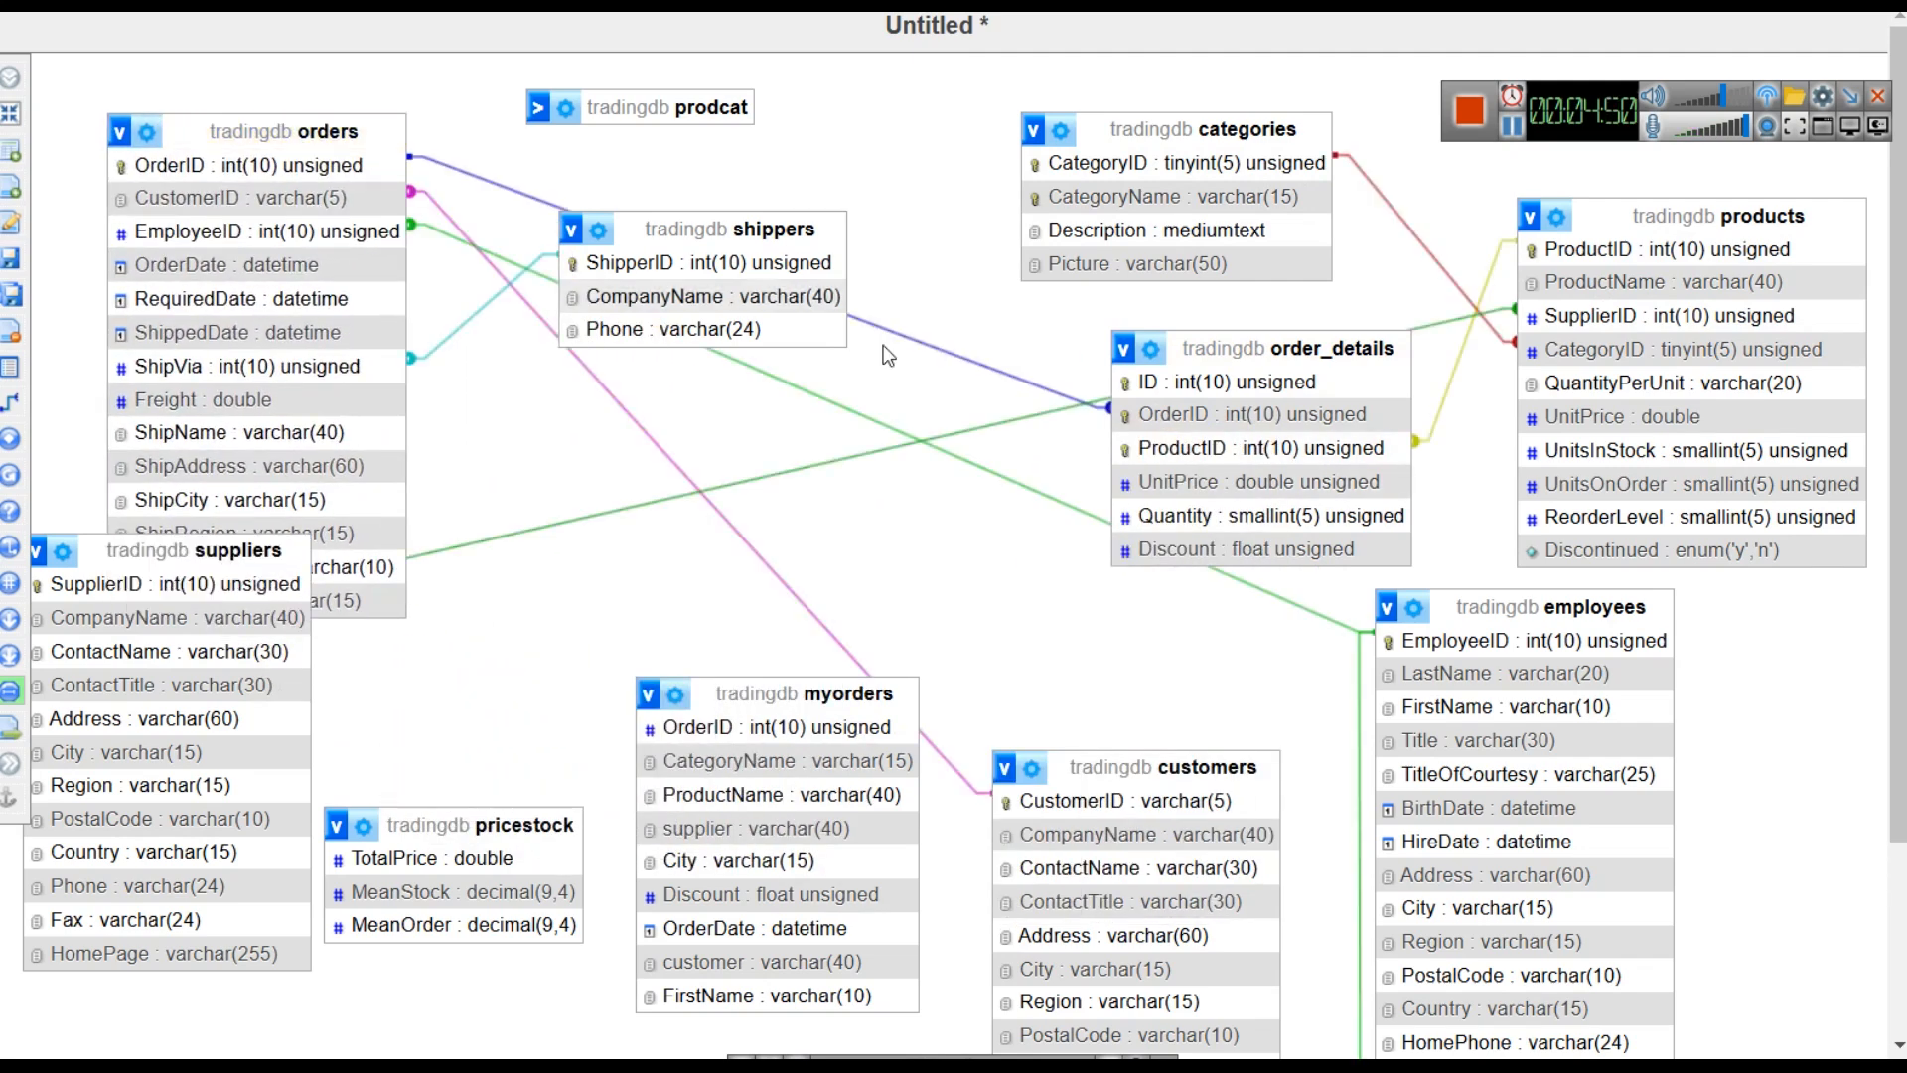
pyautogui.moveTo(1334, 350); pyautogui.dragTo(1108, 339)
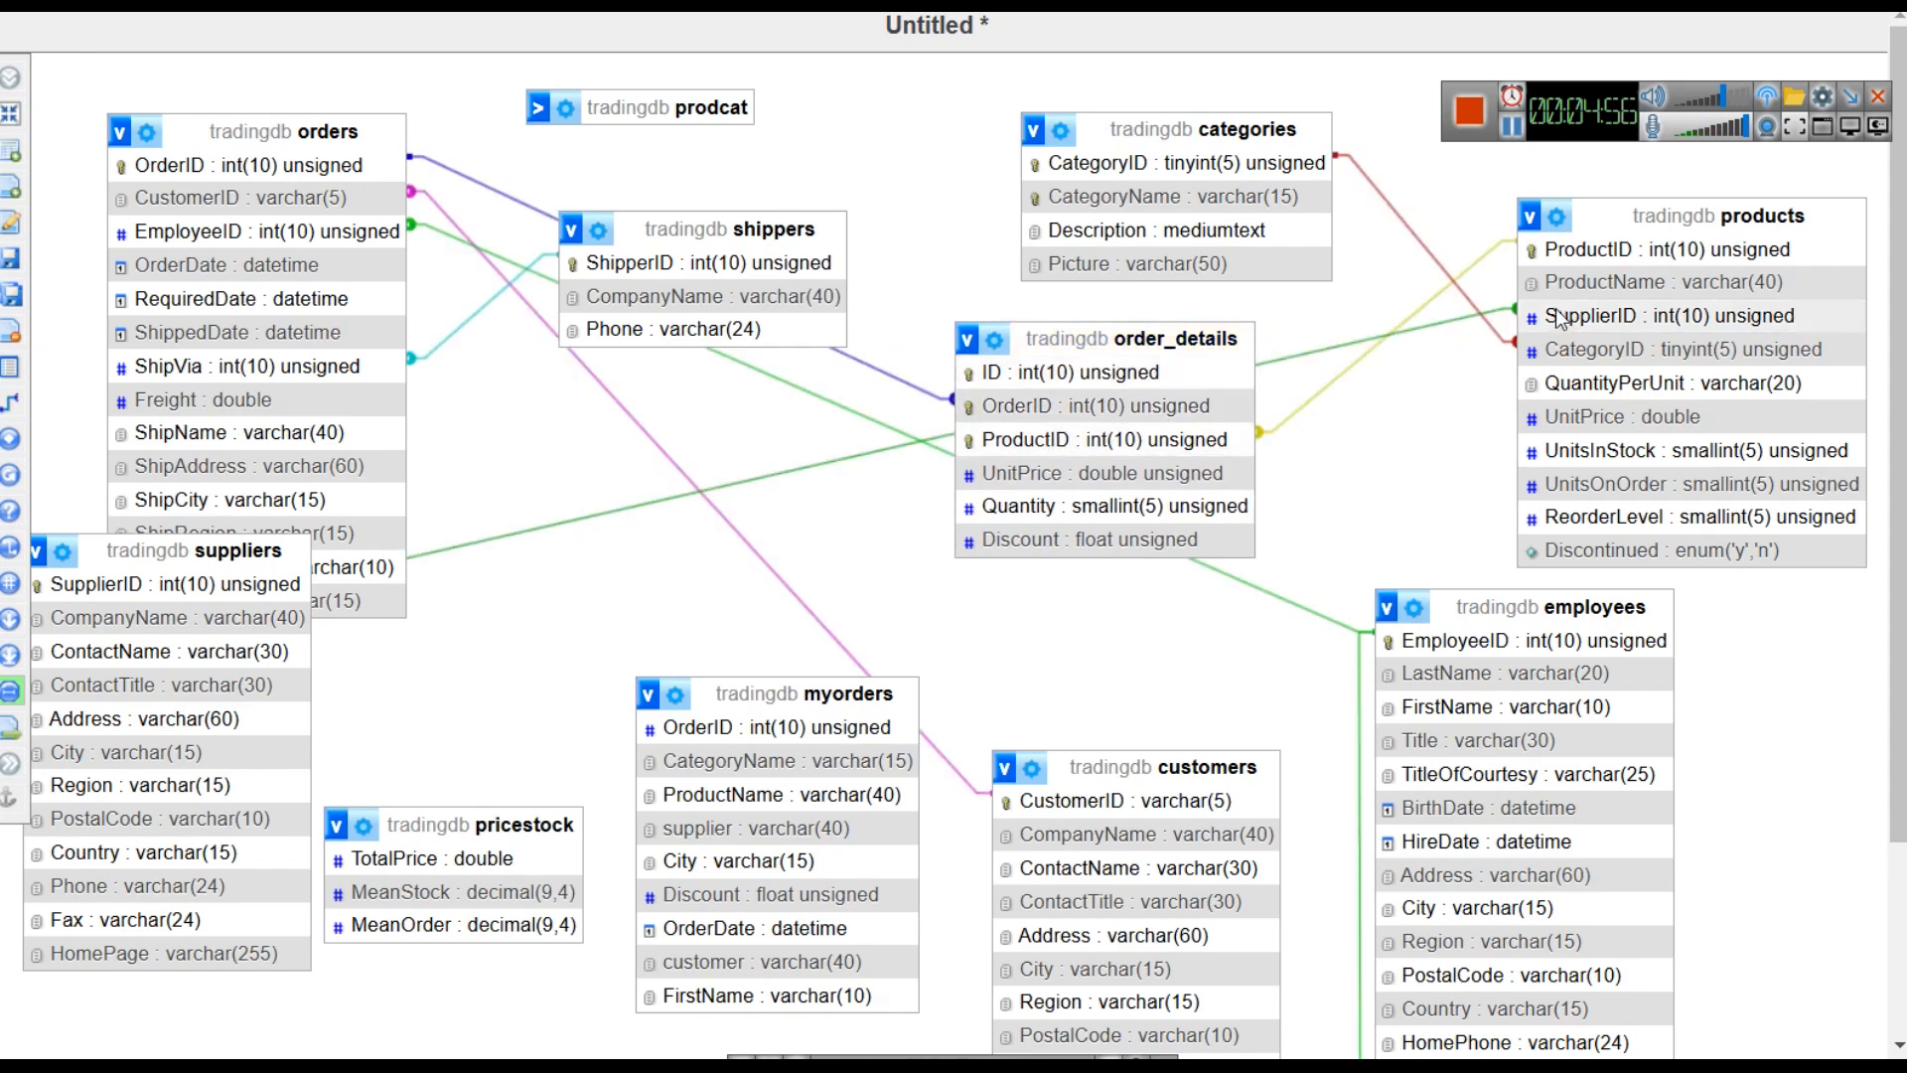
pyautogui.moveTo(691, 229); pyautogui.dragTo(781, 194)
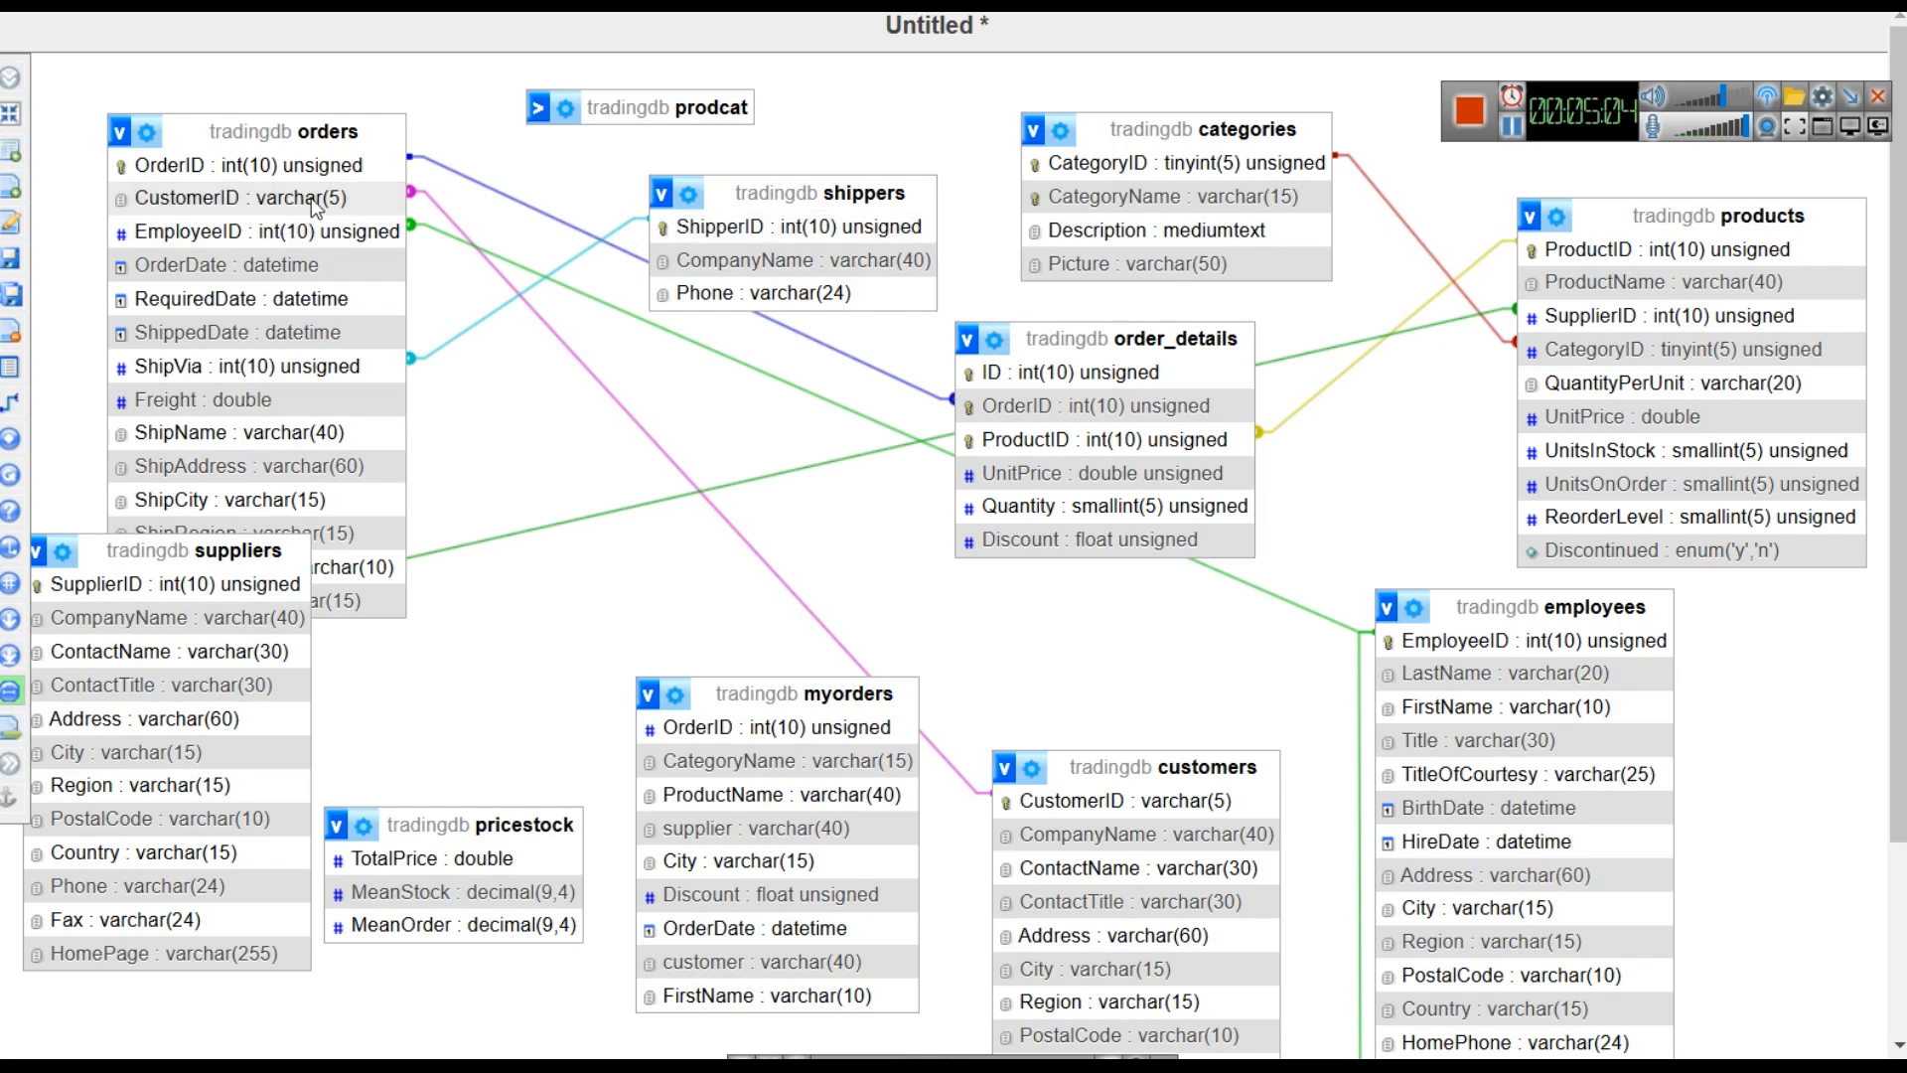
# - Move customers beside orders and suppliers below it, and collapse myorders and pricestock, stacking them in the empty area below order_details
pyautogui.moveTo(1023, 755); pyautogui.dragTo(531, 398)
pyautogui.moveTo(648, 700); pyautogui.dragTo(929, 702)
pyautogui.click(928, 695)
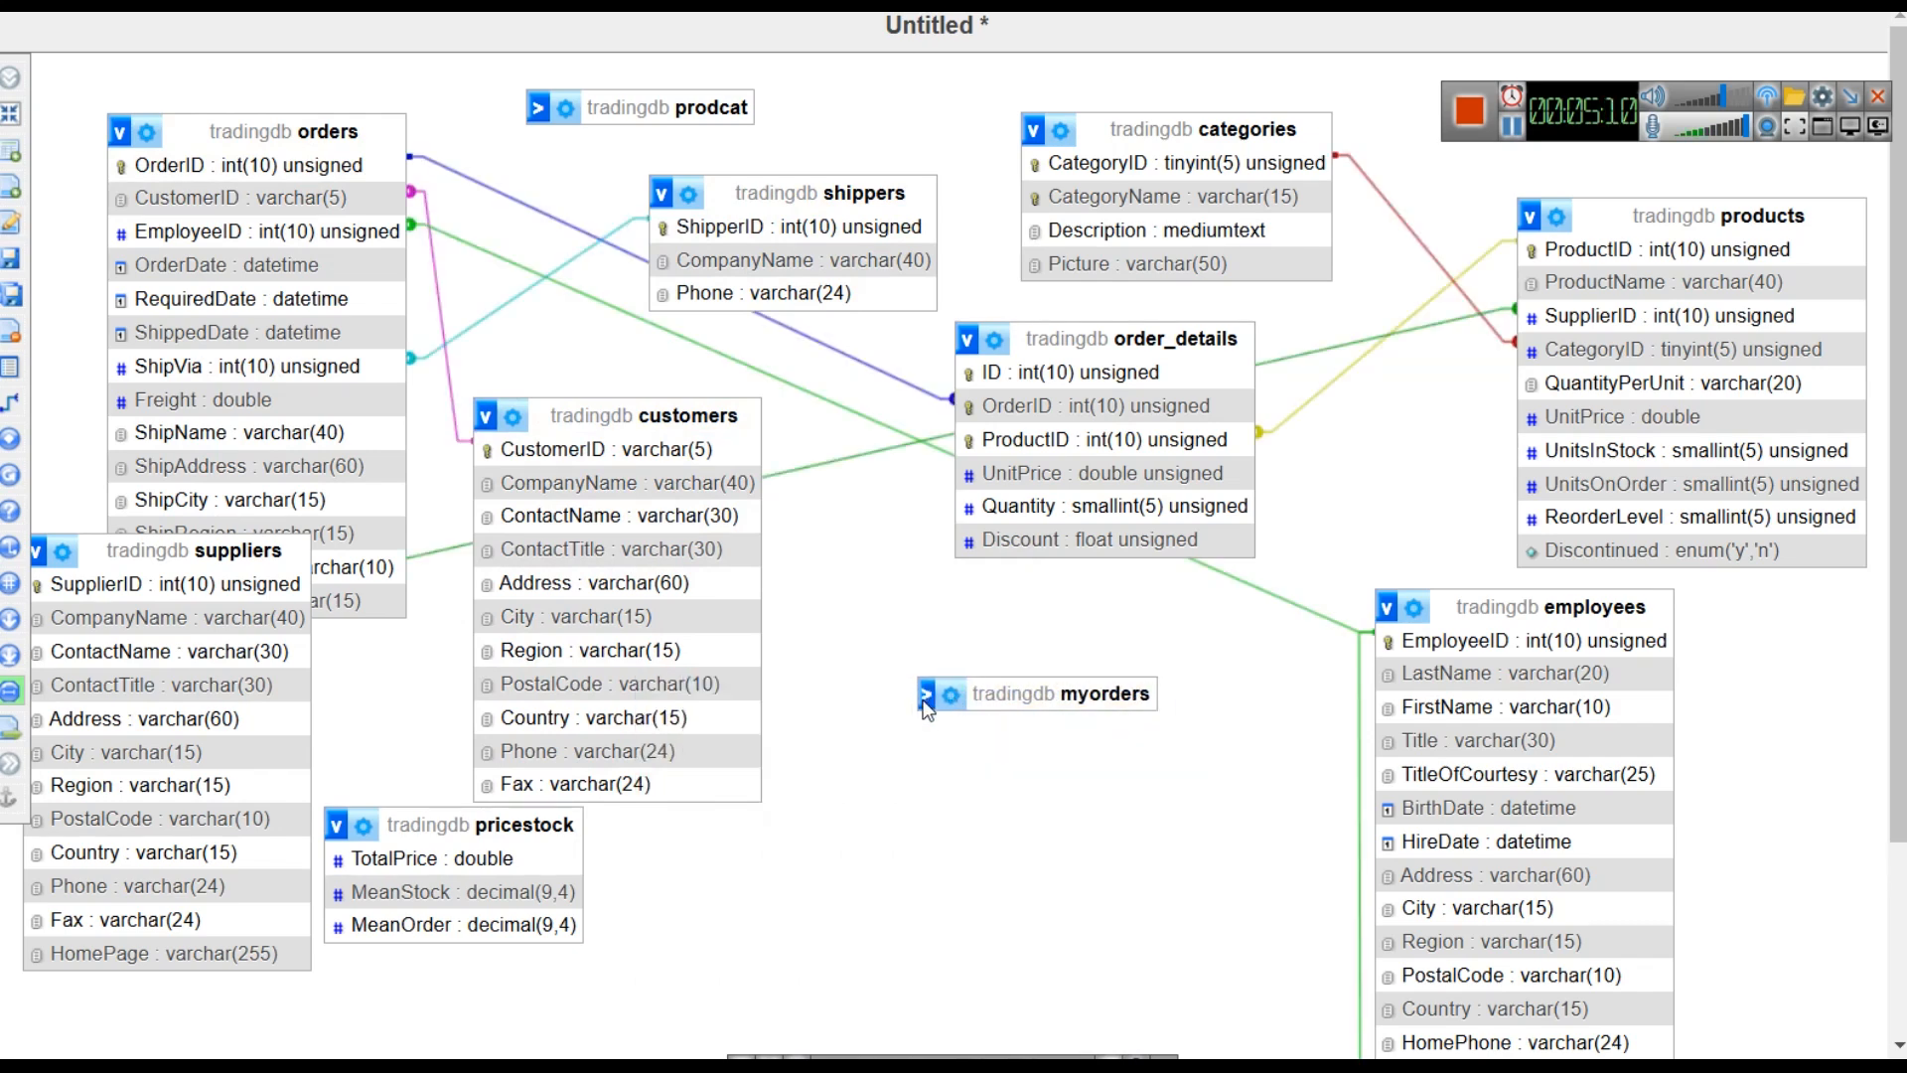
pyautogui.click(354, 837)
pyautogui.moveTo(416, 835); pyautogui.dragTo(1006, 765)
pyautogui.moveTo(118, 549); pyautogui.dragTo(395, 667)
pyautogui.click(529, 411)
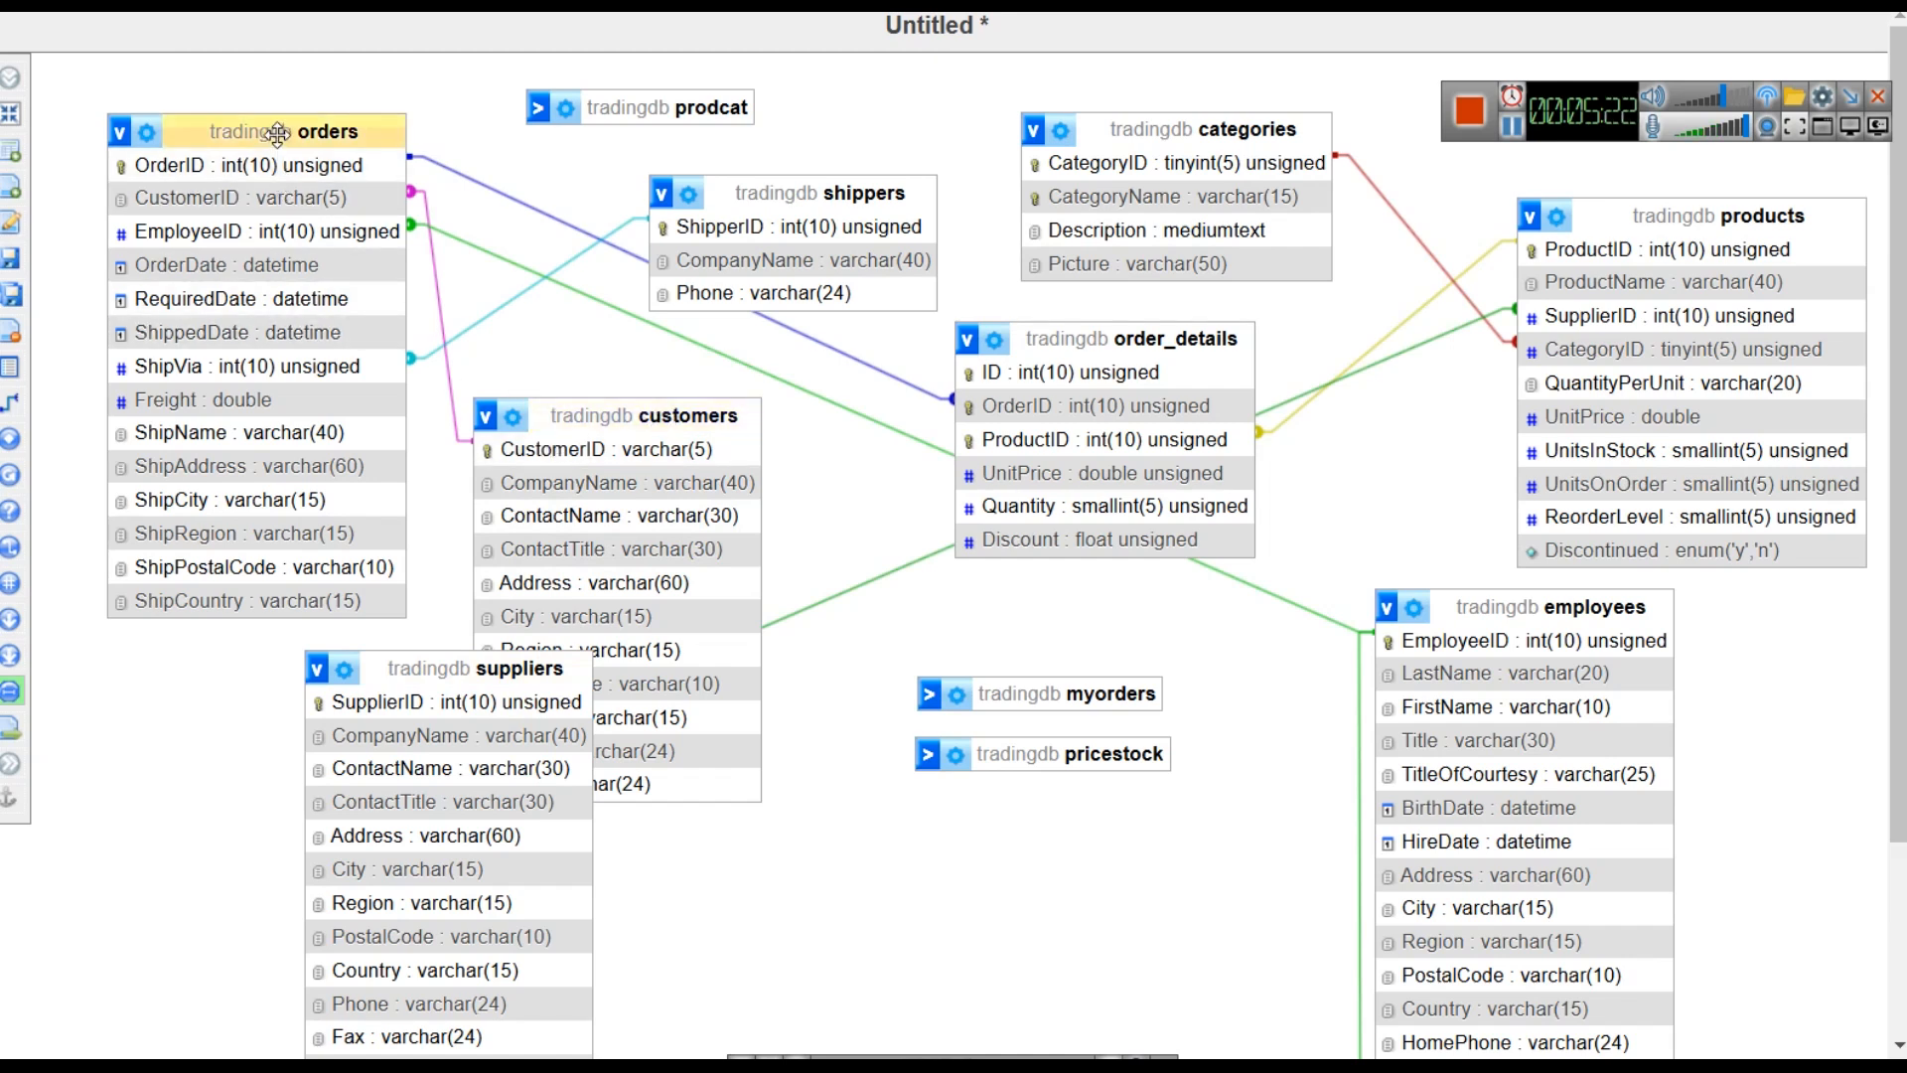
# - Move shippers and customers to the diagram's left edge, orders next to order_details, and categories beside products
pyautogui.moveTo(729, 189); pyautogui.dragTo(125, 186)
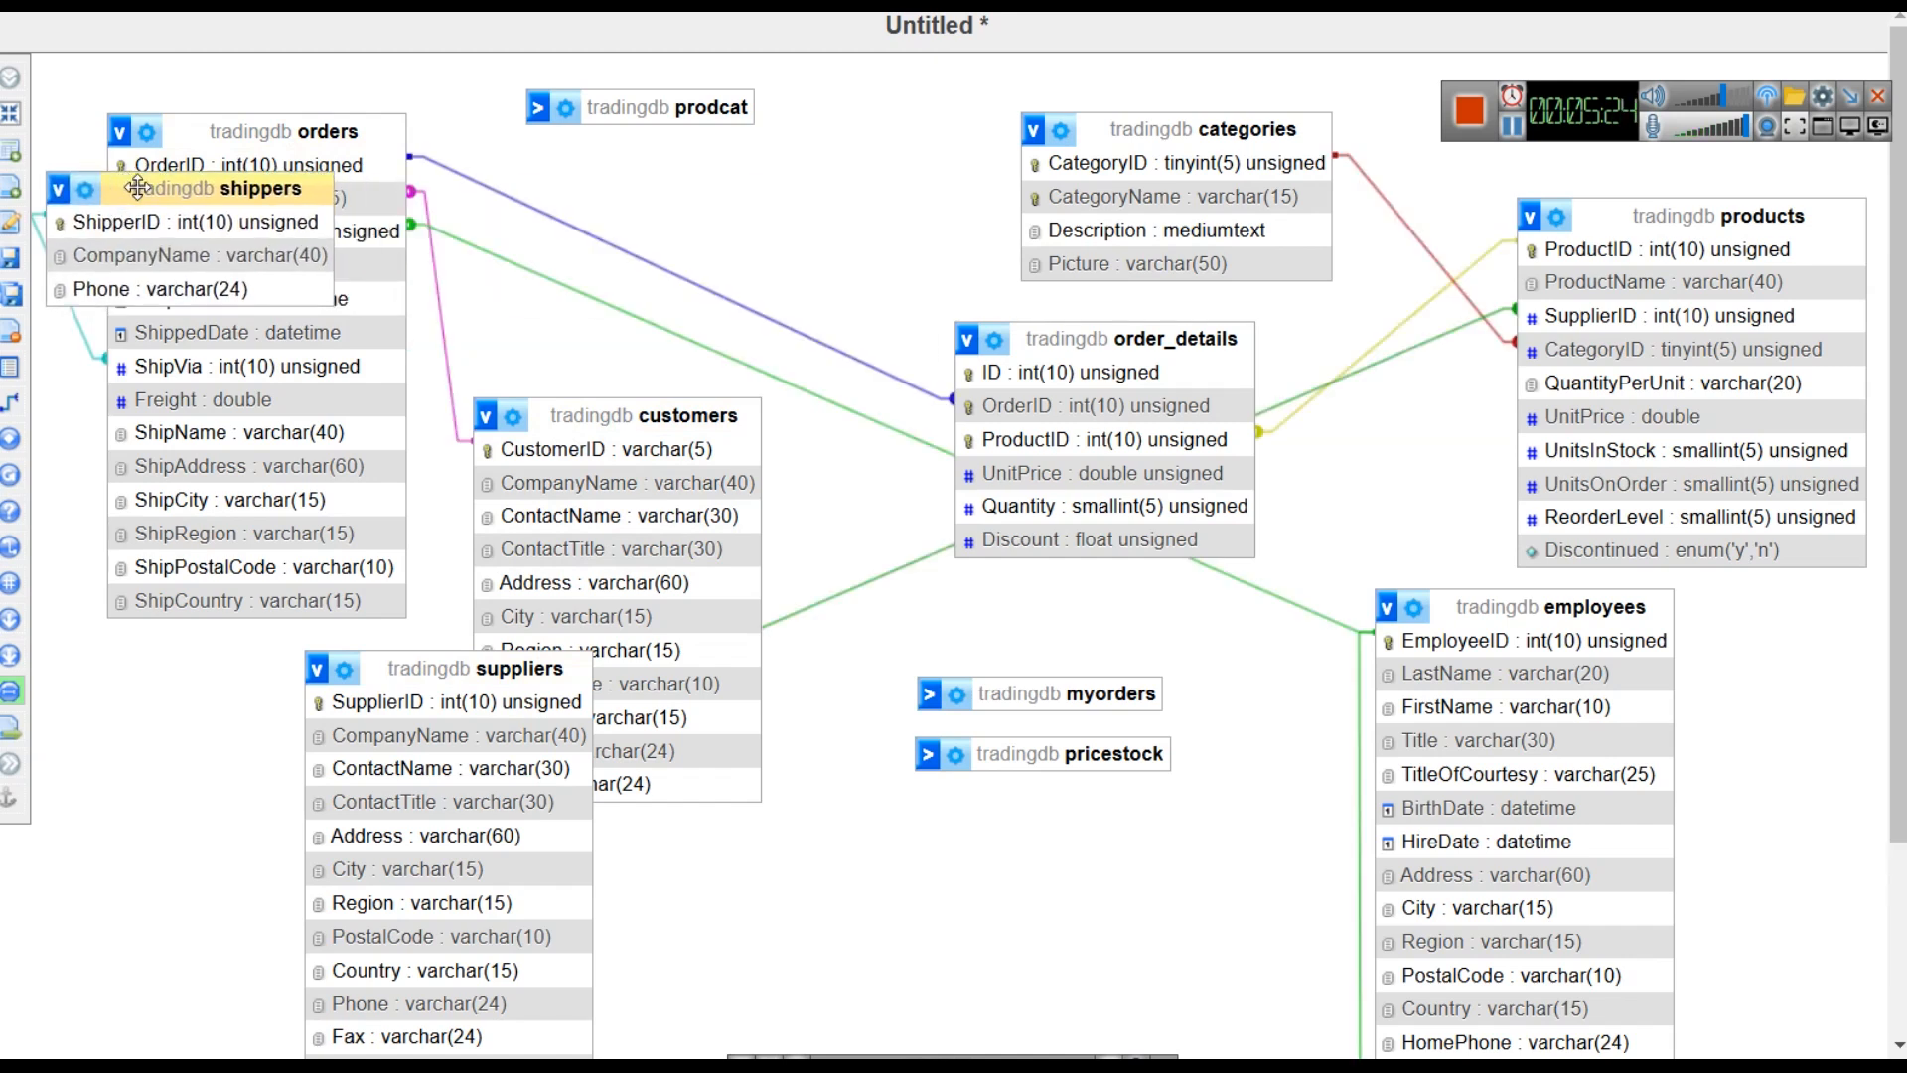
pyautogui.moveTo(1157, 127); pyautogui.dragTo(1386, 166)
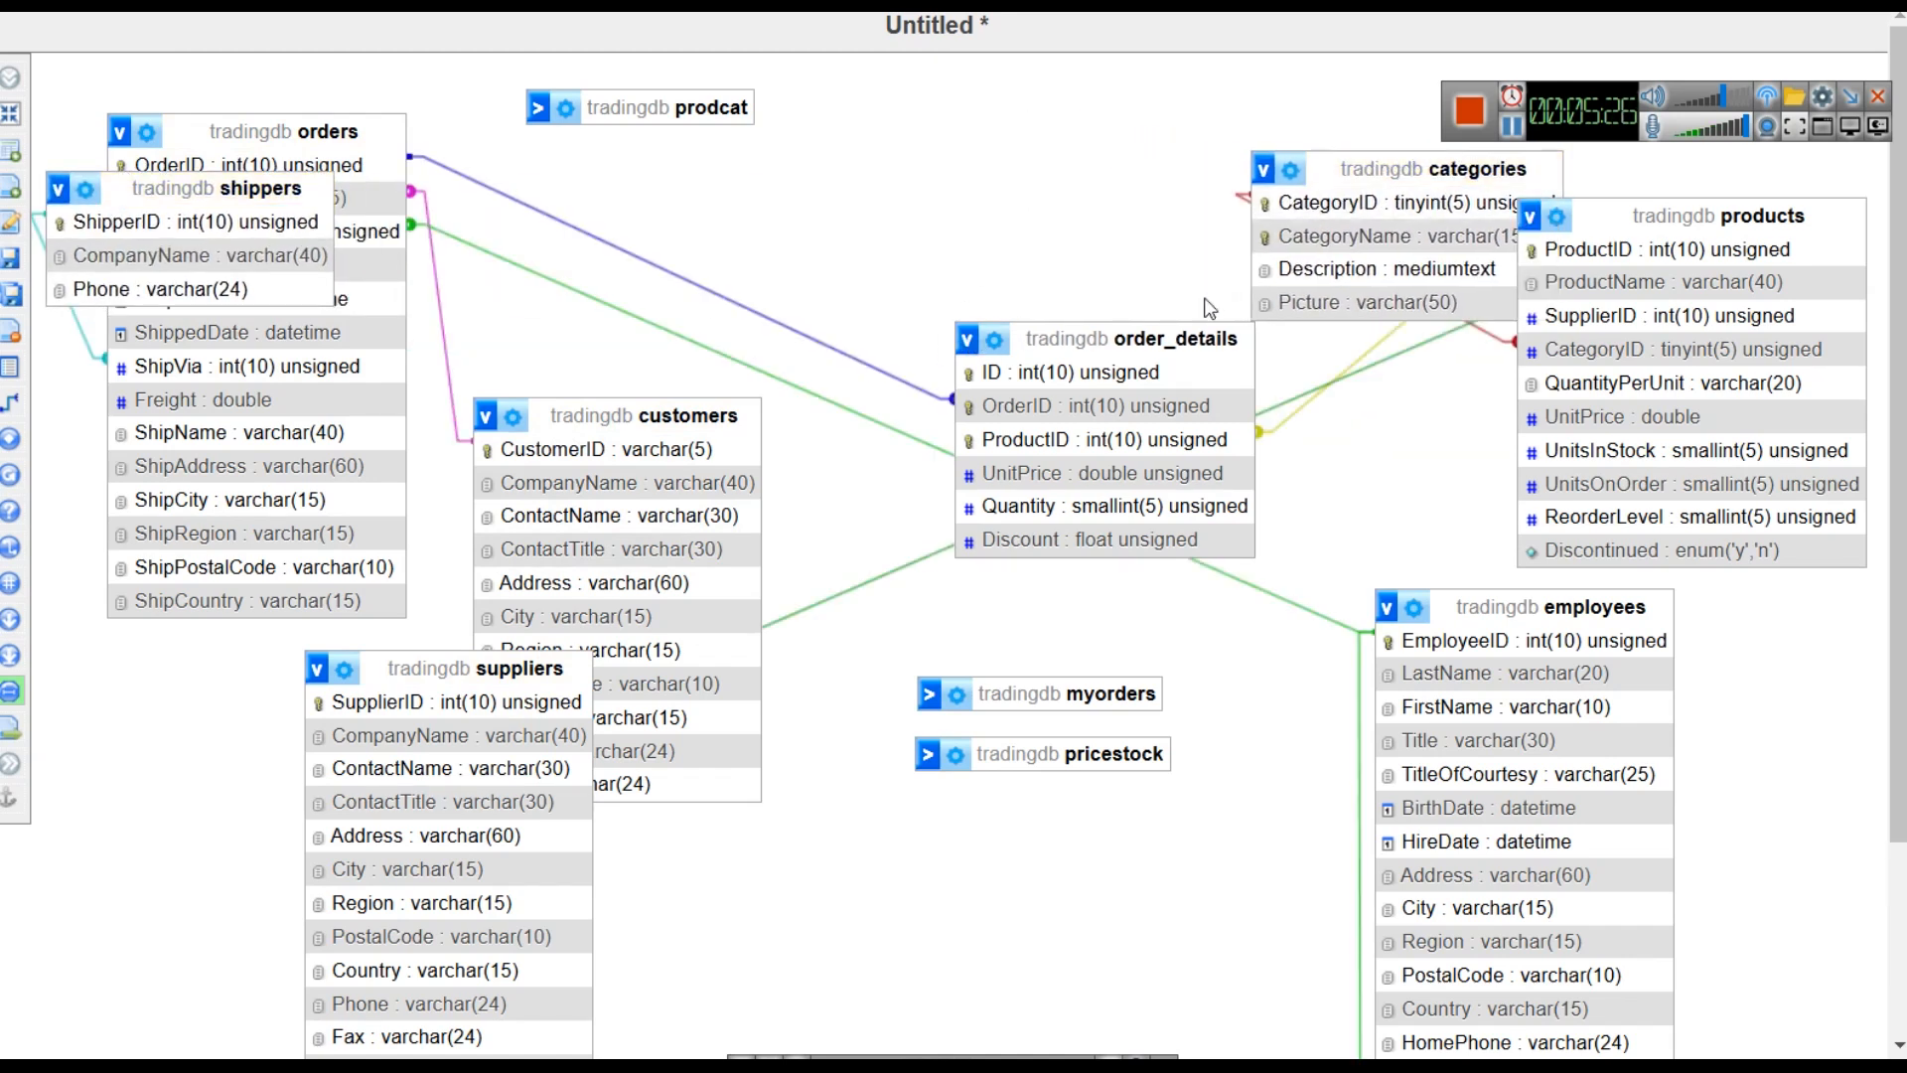
pyautogui.moveTo(1113, 338); pyautogui.dragTo(1002, 253)
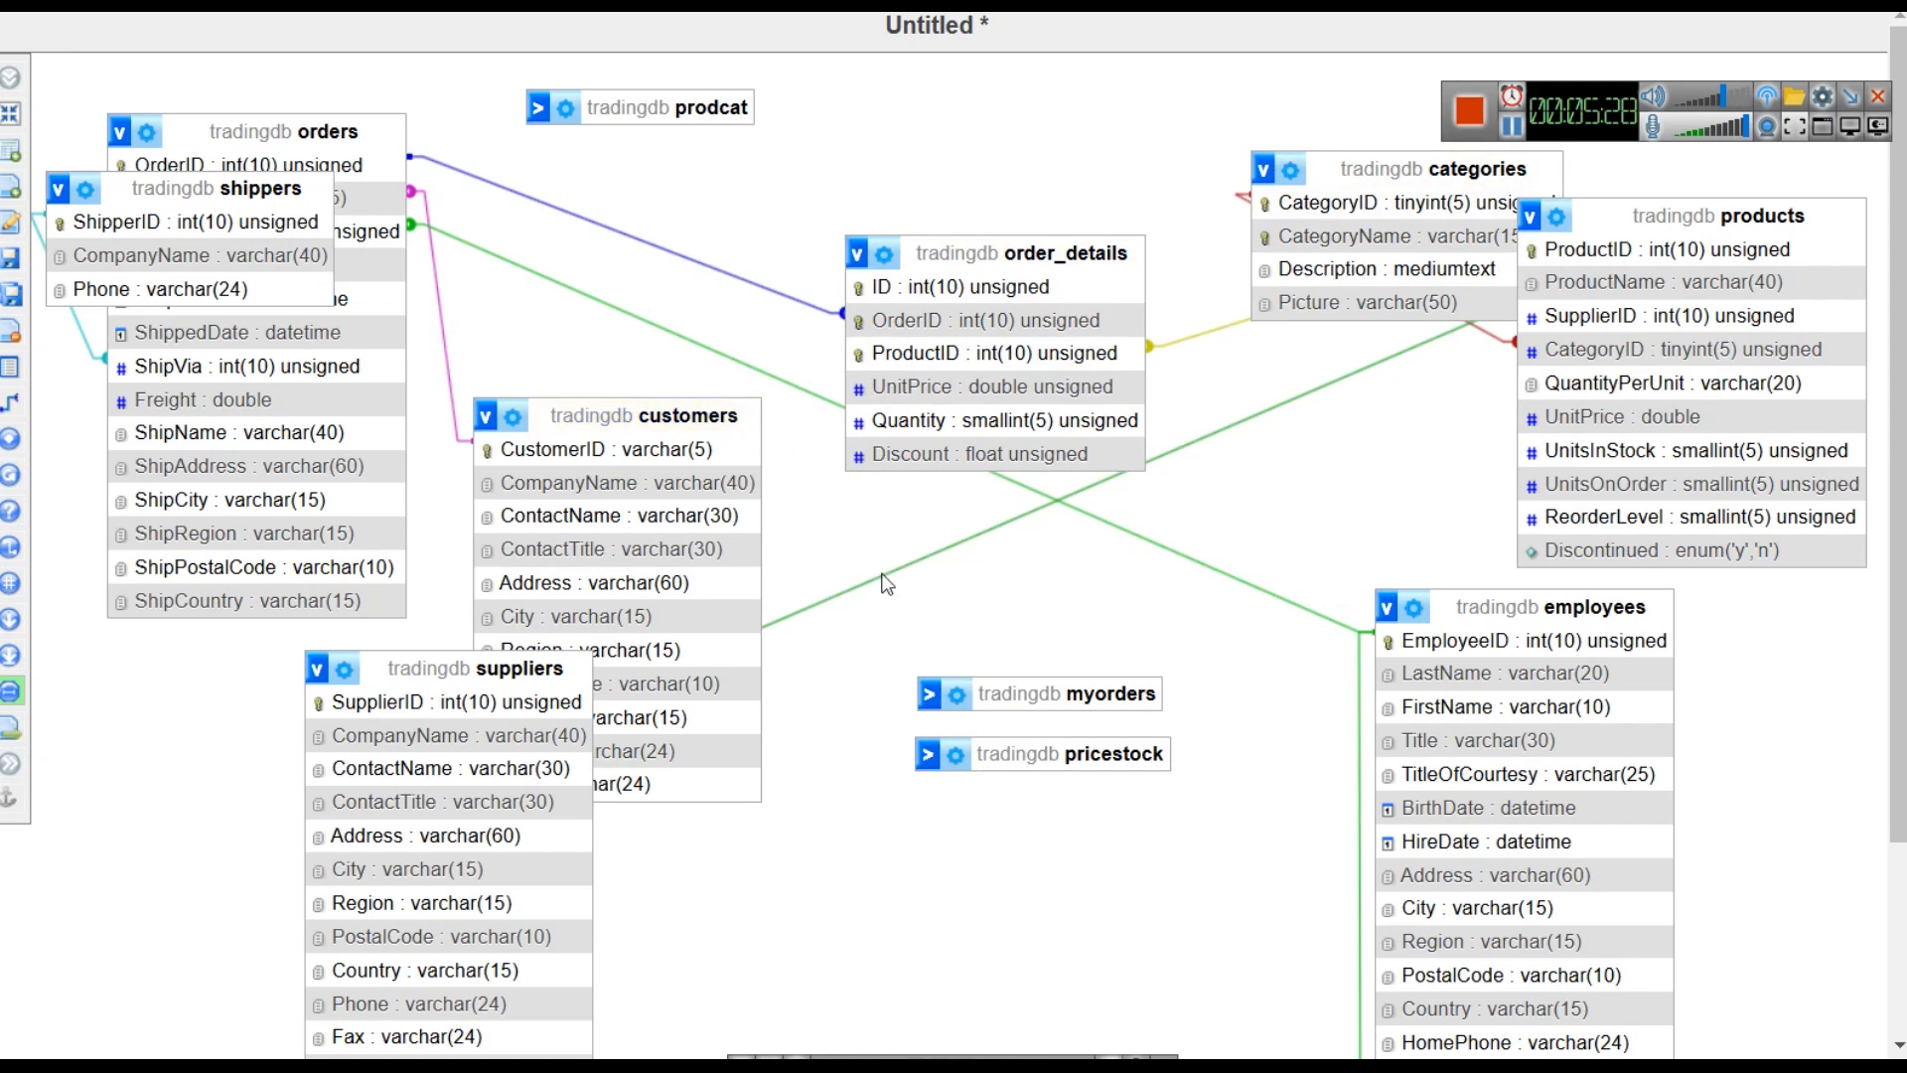
pyautogui.moveTo(651, 415); pyautogui.dragTo(222, 438)
pyautogui.moveTo(331, 123); pyautogui.dragTo(739, 239)
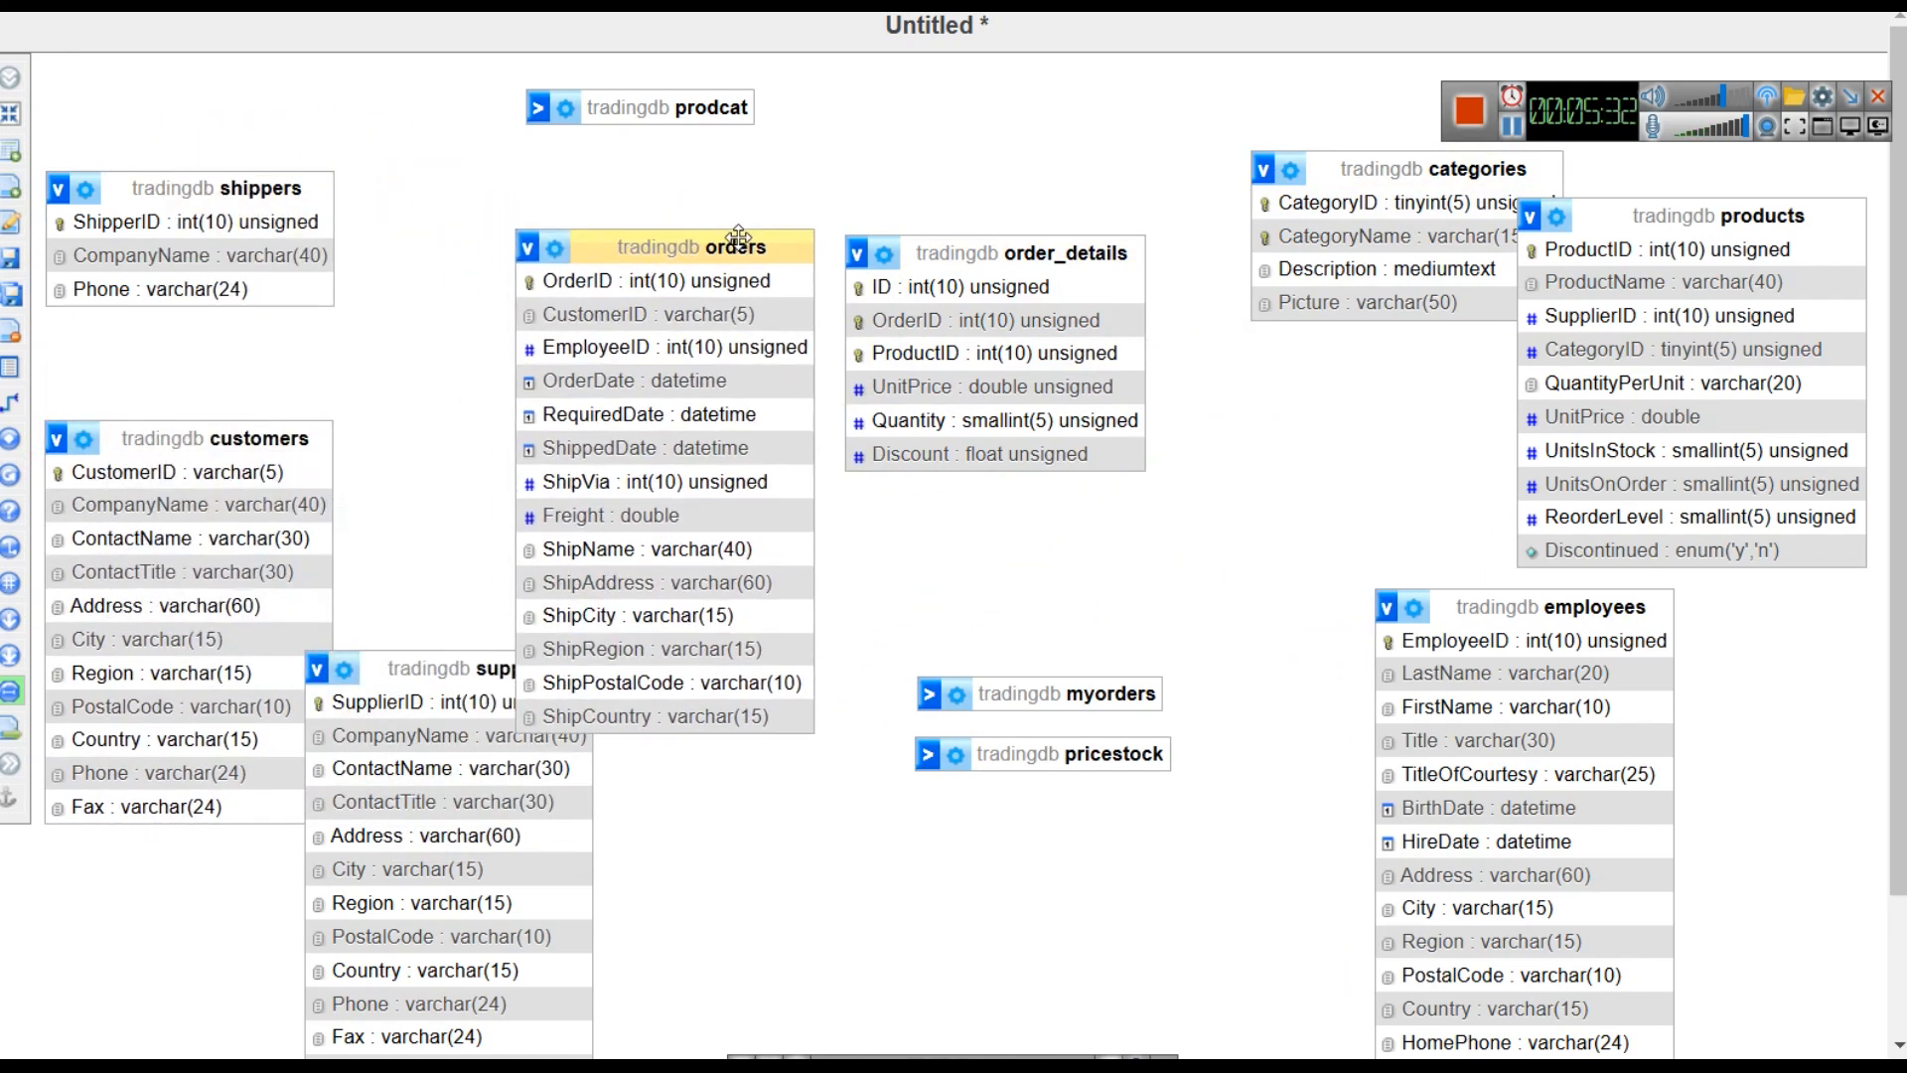
# - Stack customers above shippers on the left of orders, shift orders slightly away from order_details, and move suppliers below them
pyautogui.click(283, 412)
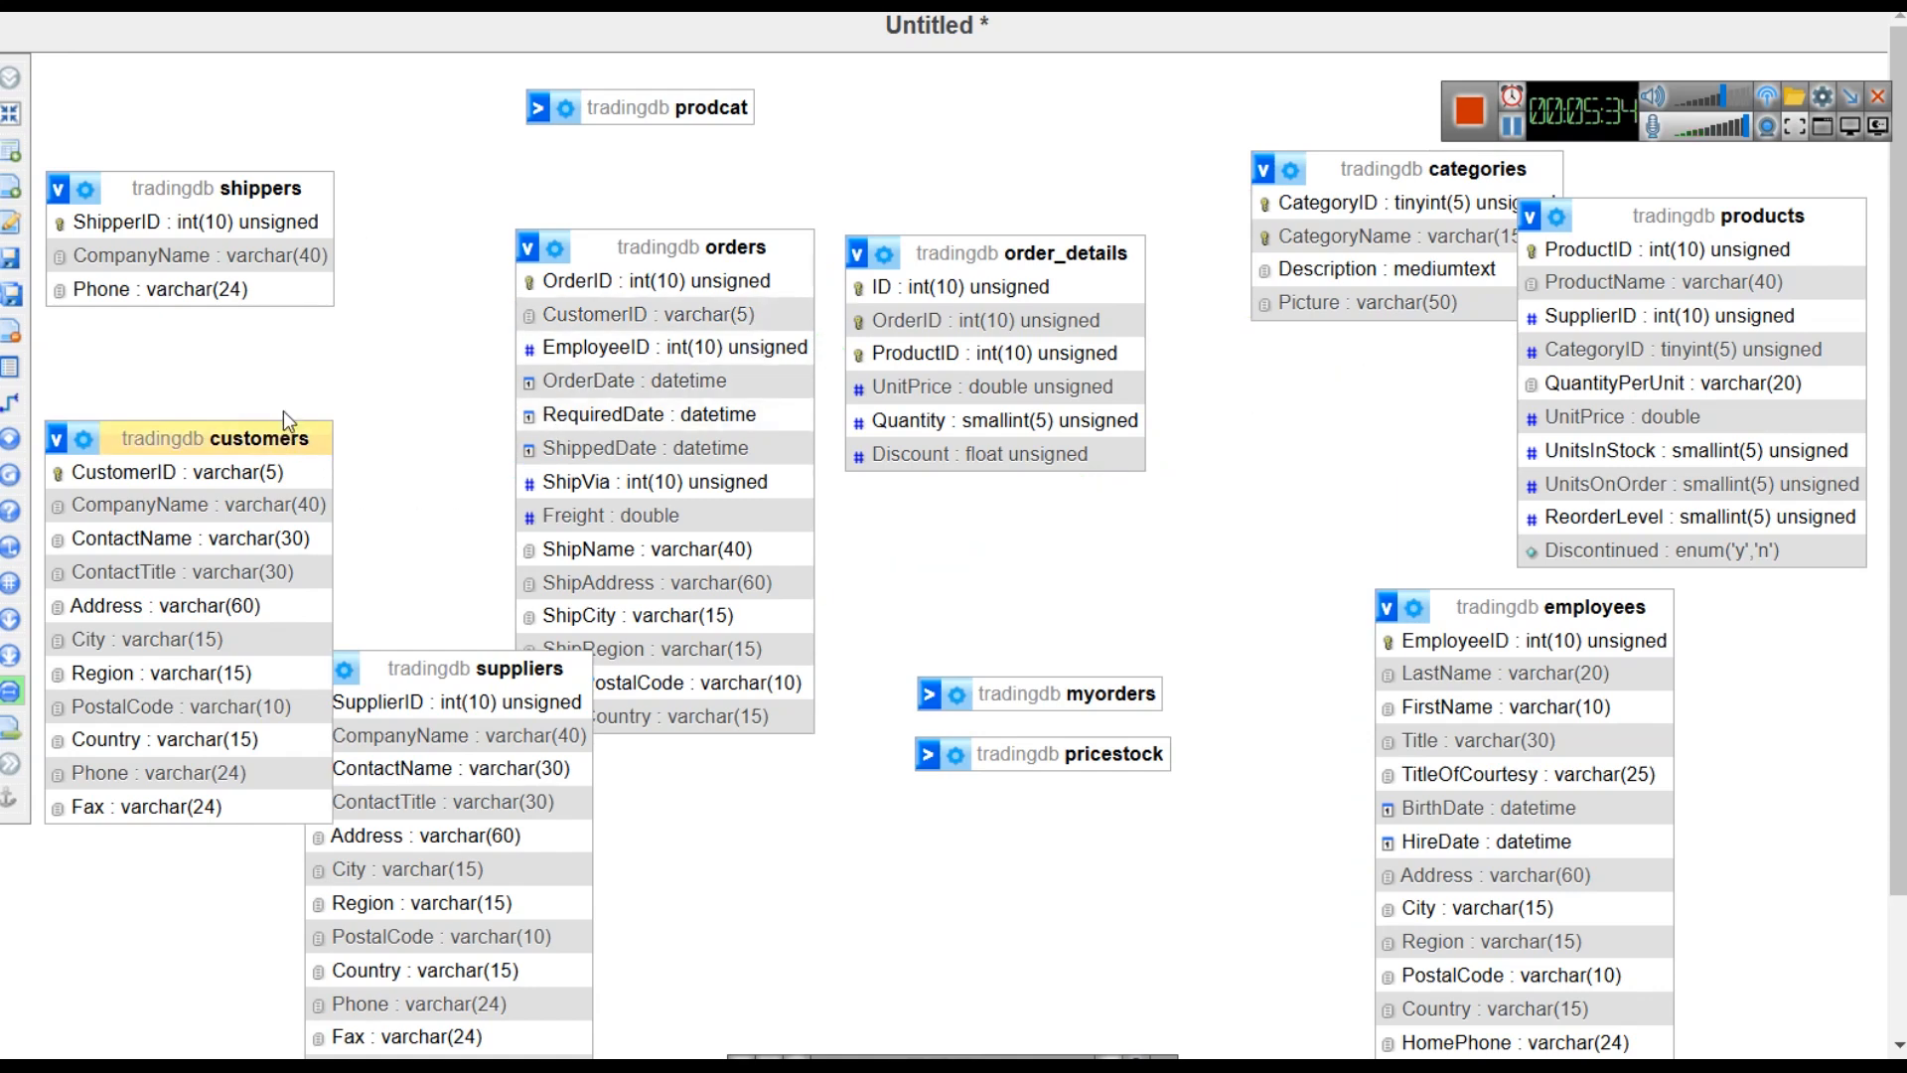
pyautogui.moveTo(283, 412); pyautogui.dragTo(333, 107)
pyautogui.moveTo(124, 195)
pyautogui.mouseDown()
pyautogui.moveTo(159, 292)
pyautogui.moveTo(162, 571)
pyautogui.mouseUp()
pyautogui.moveTo(502, 668)
pyautogui.mouseDown()
pyautogui.moveTo(253, 776)
pyautogui.moveTo(256, 809)
pyautogui.moveTo(577, 881)
pyautogui.mouseUp()
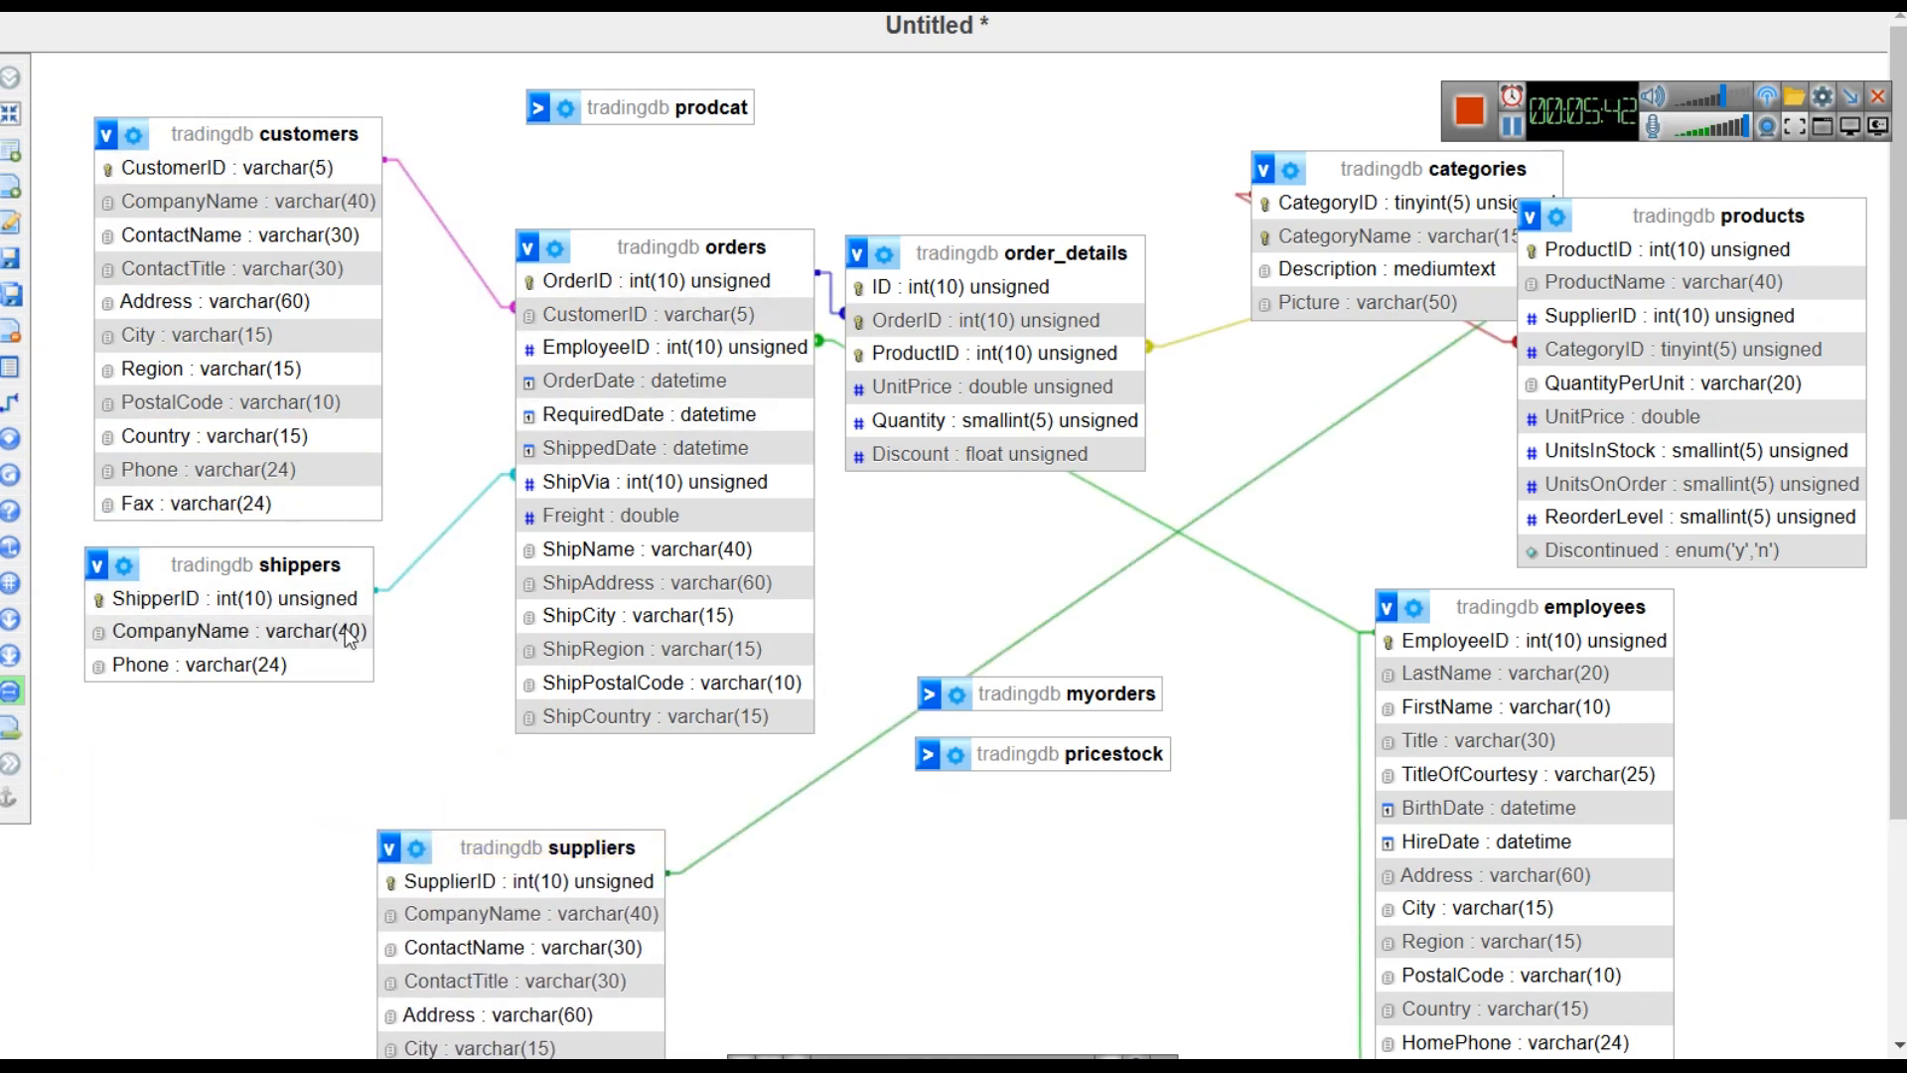
pyautogui.moveTo(692, 250); pyautogui.dragTo(653, 244)
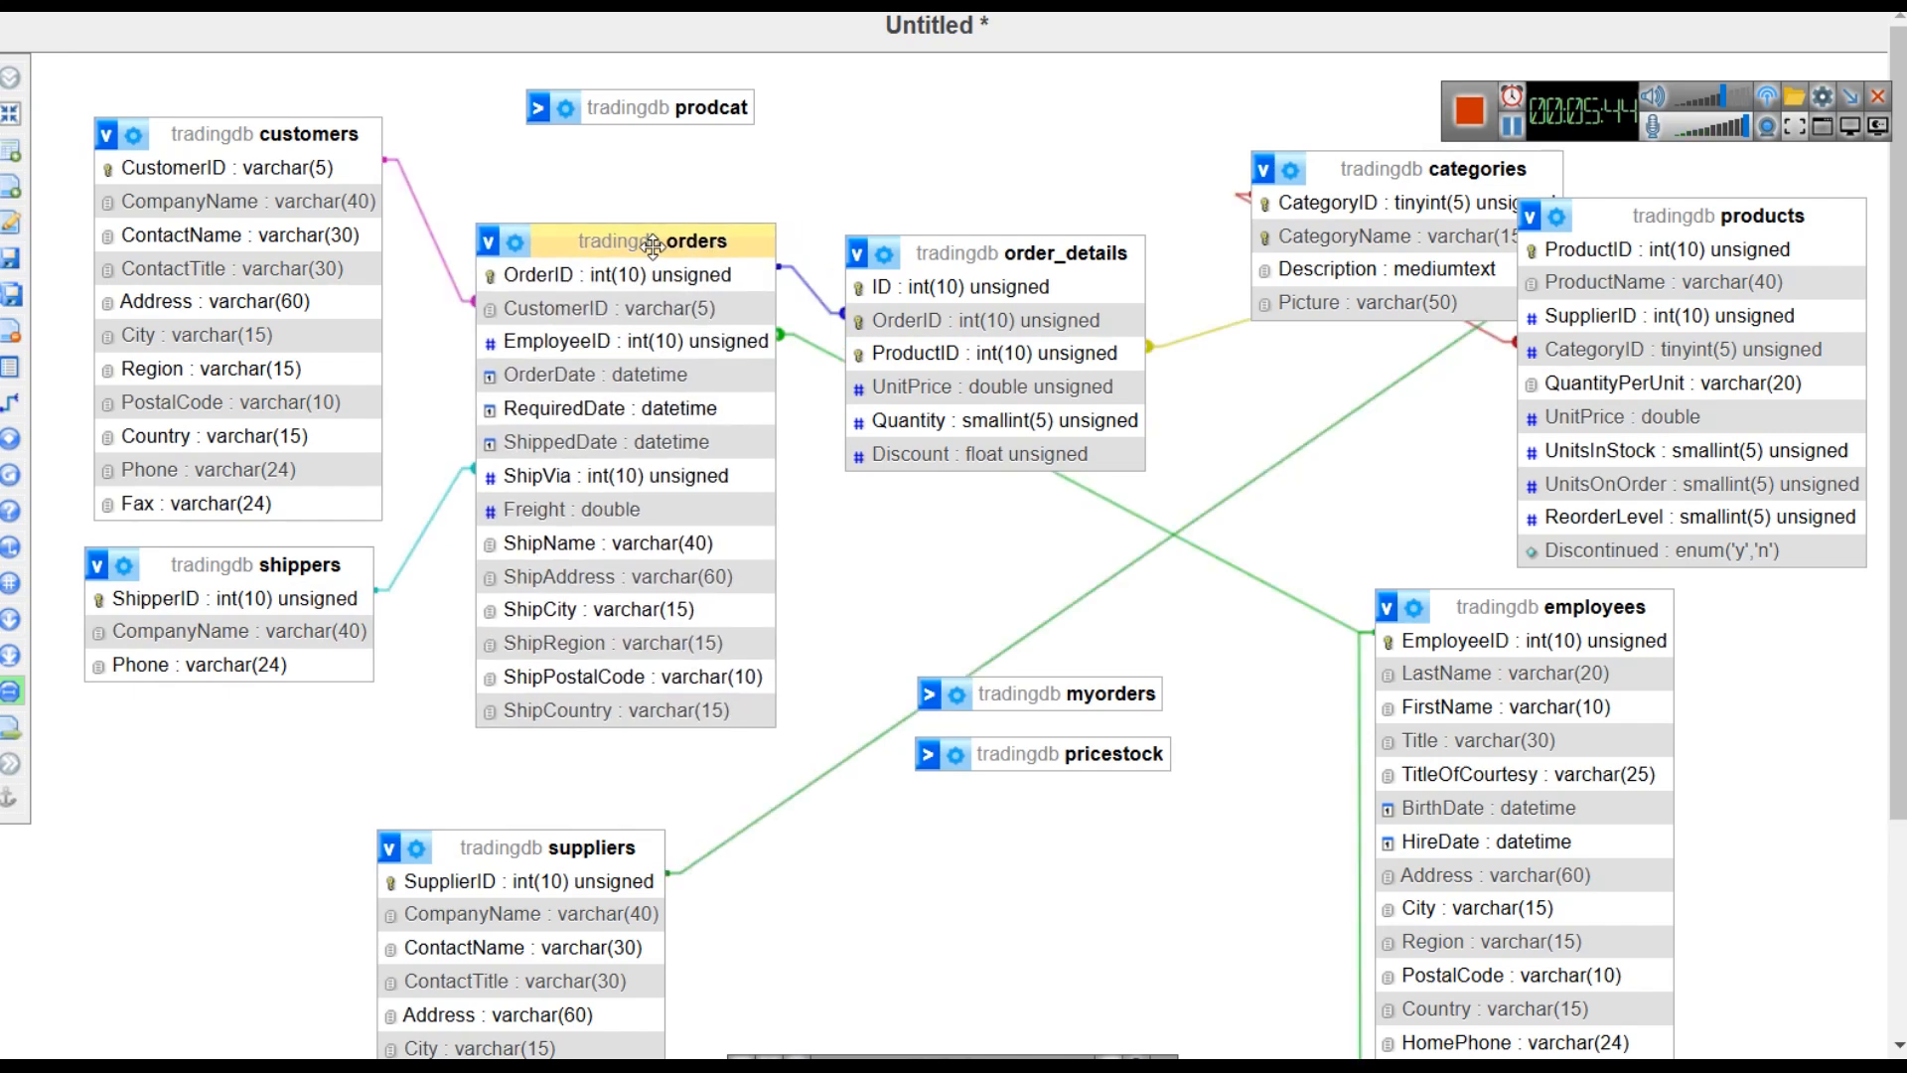
# - Place employees below customers with shippers over its lower part, and move suppliers out of the way beneath pricestock
pyautogui.moveTo(1402, 611); pyautogui.dragTo(114, 745)
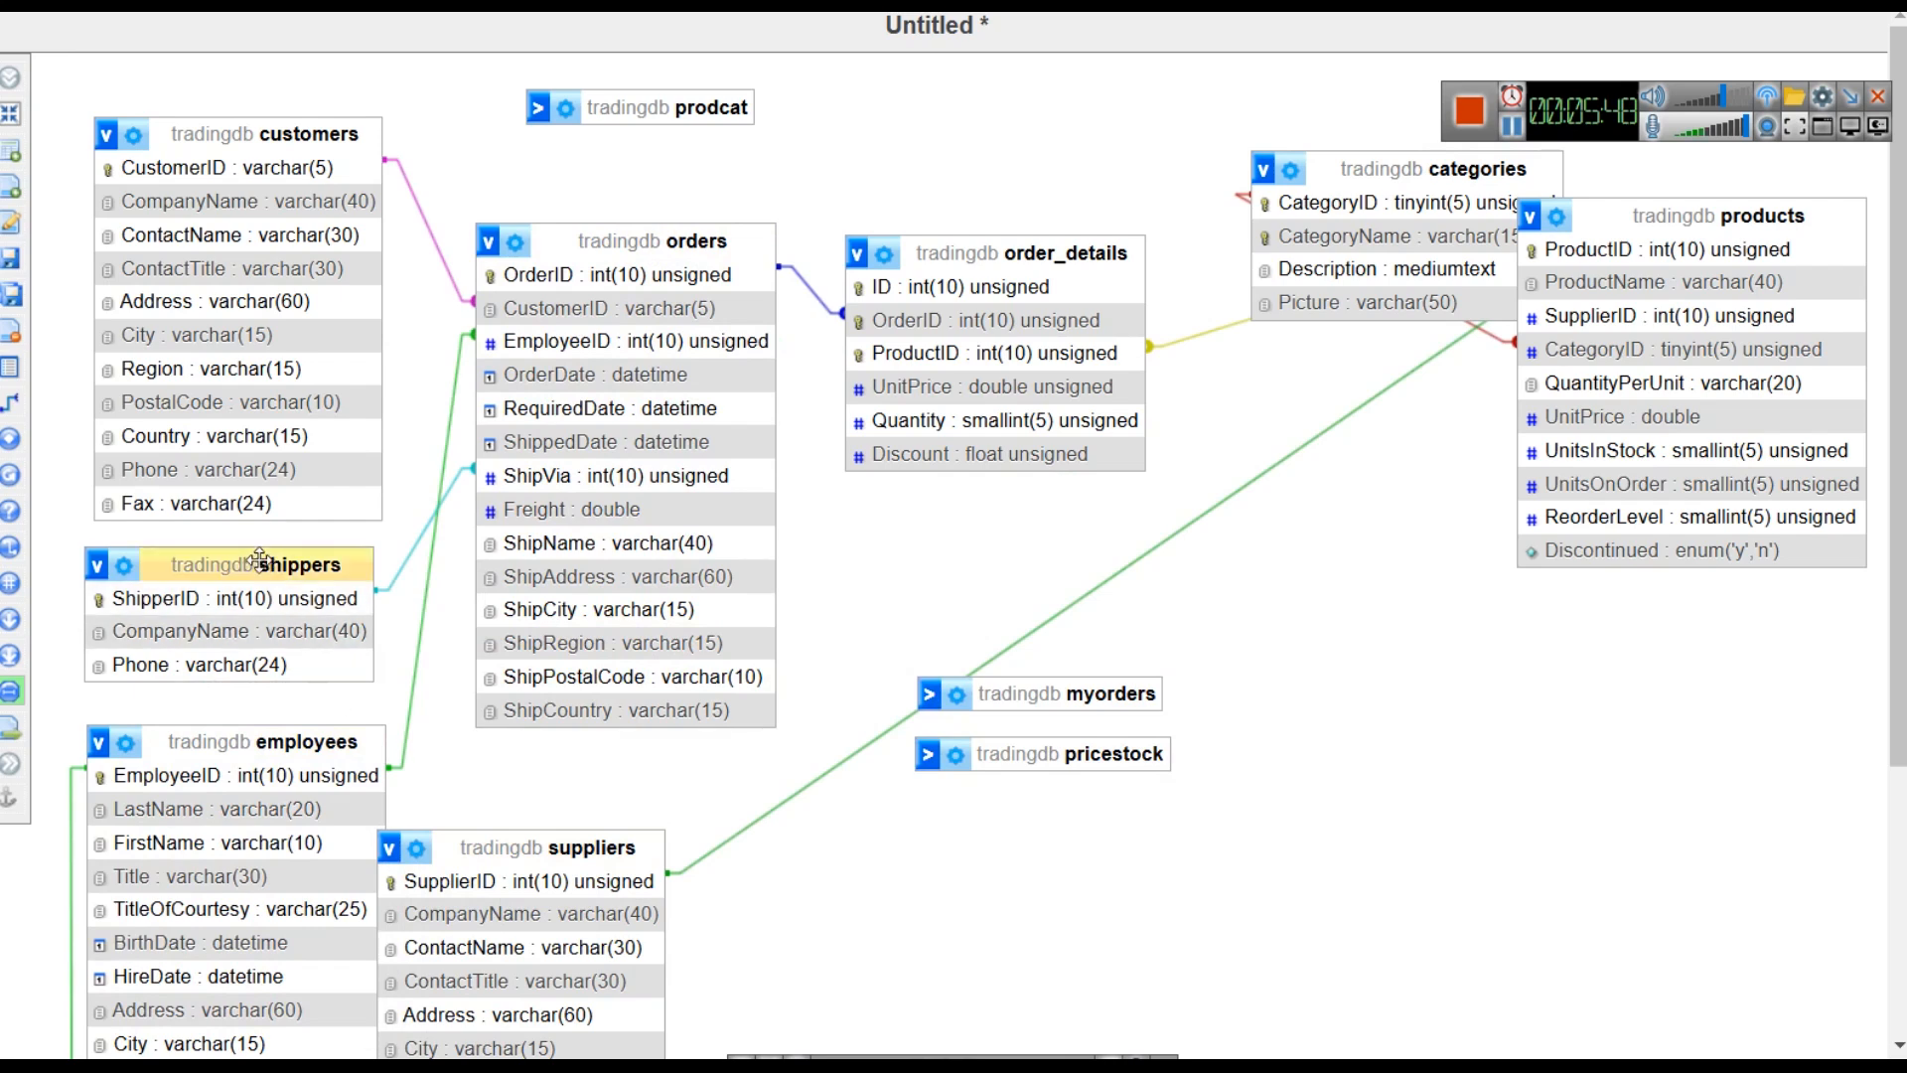
pyautogui.moveTo(265, 565); pyautogui.dragTo(265, 822)
pyautogui.moveTo(245, 740); pyautogui.dragTo(237, 572)
pyautogui.moveTo(536, 847); pyautogui.dragTo(1105, 793)
pyautogui.moveTo(222, 826)
pyautogui.mouseDown()
pyautogui.moveTo(222, 890)
pyautogui.moveTo(348, 874)
pyautogui.moveTo(197, 788)
pyautogui.moveTo(223, 800)
pyautogui.mouseUp()
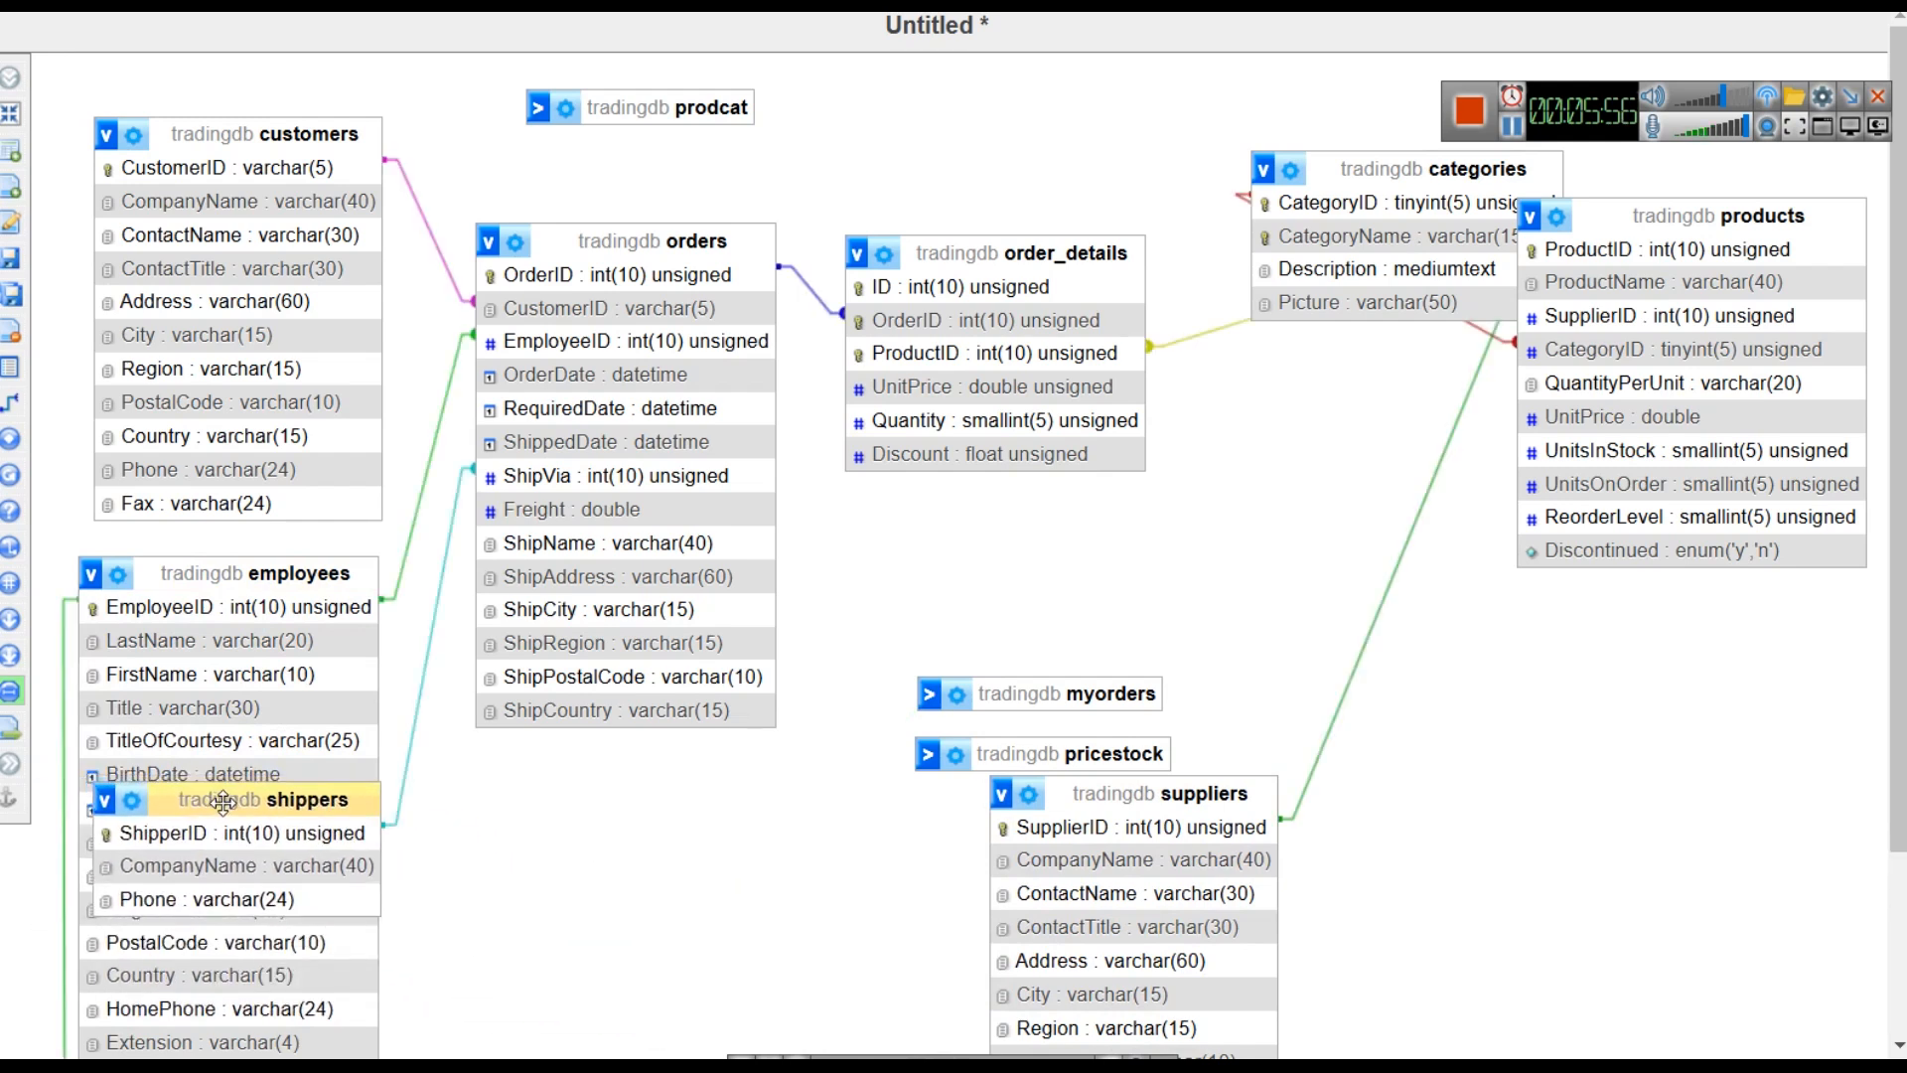
# - Place products immediately after order_details, with suppliers on its far side and categories below suppliers
pyautogui.moveTo(1192, 779); pyautogui.dragTo(1569, 607)
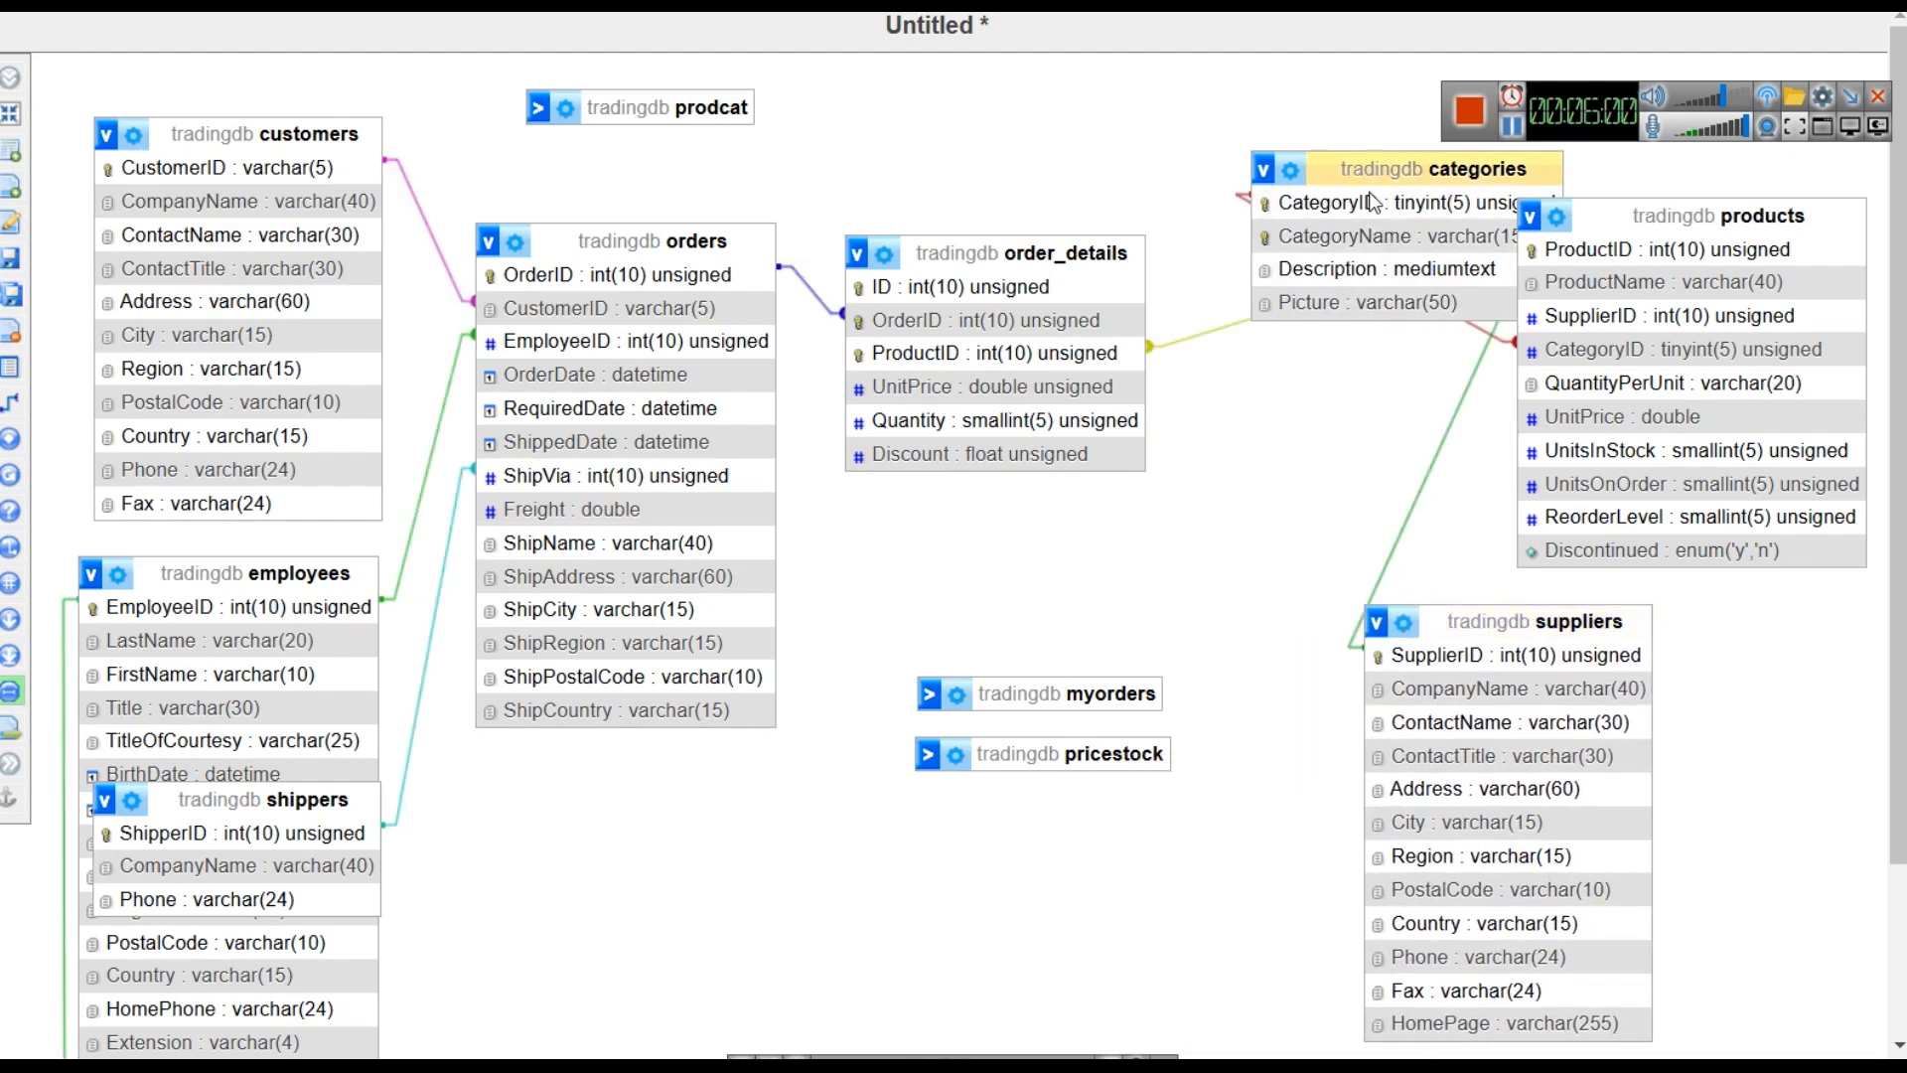
pyautogui.moveTo(1609, 215); pyautogui.dragTo(1269, 260)
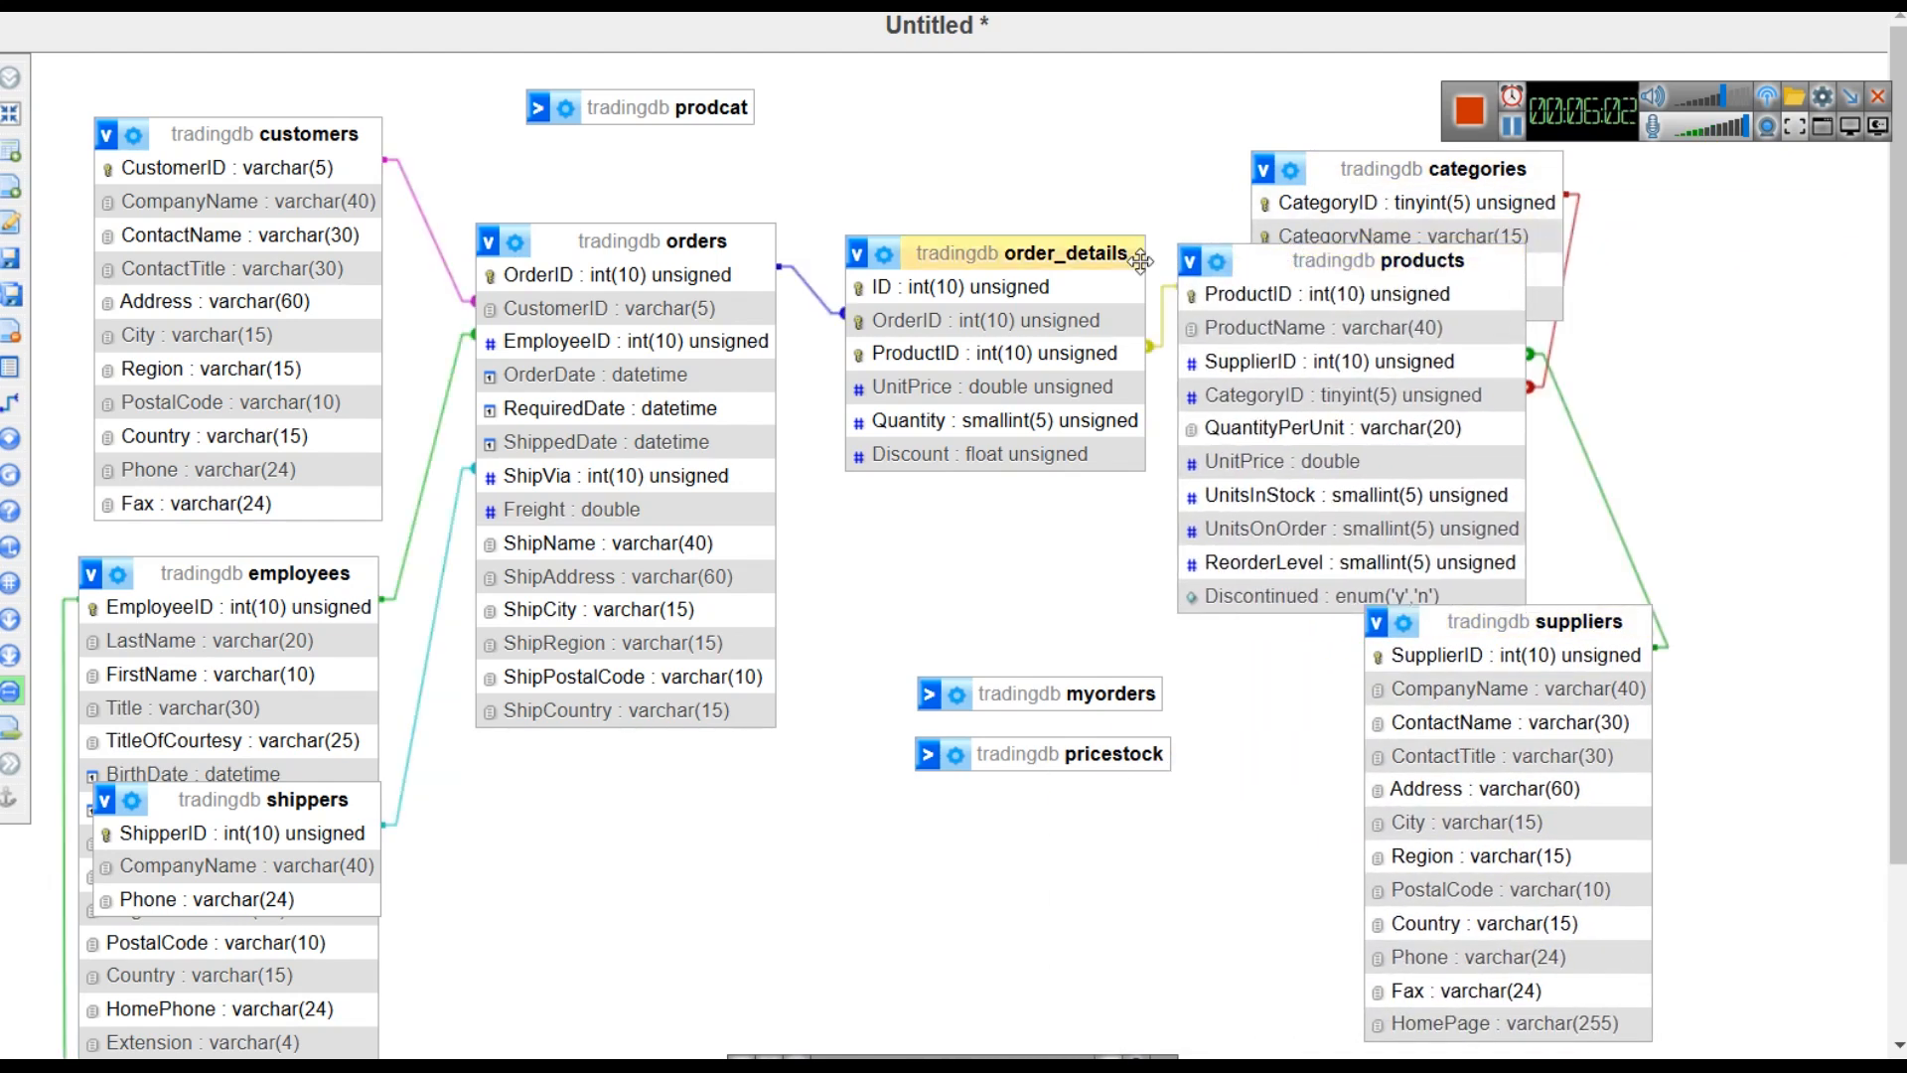
pyautogui.moveTo(1398, 174); pyautogui.dragTo(1658, 224)
pyautogui.moveTo(1550, 623); pyautogui.dragTo(1789, 202)
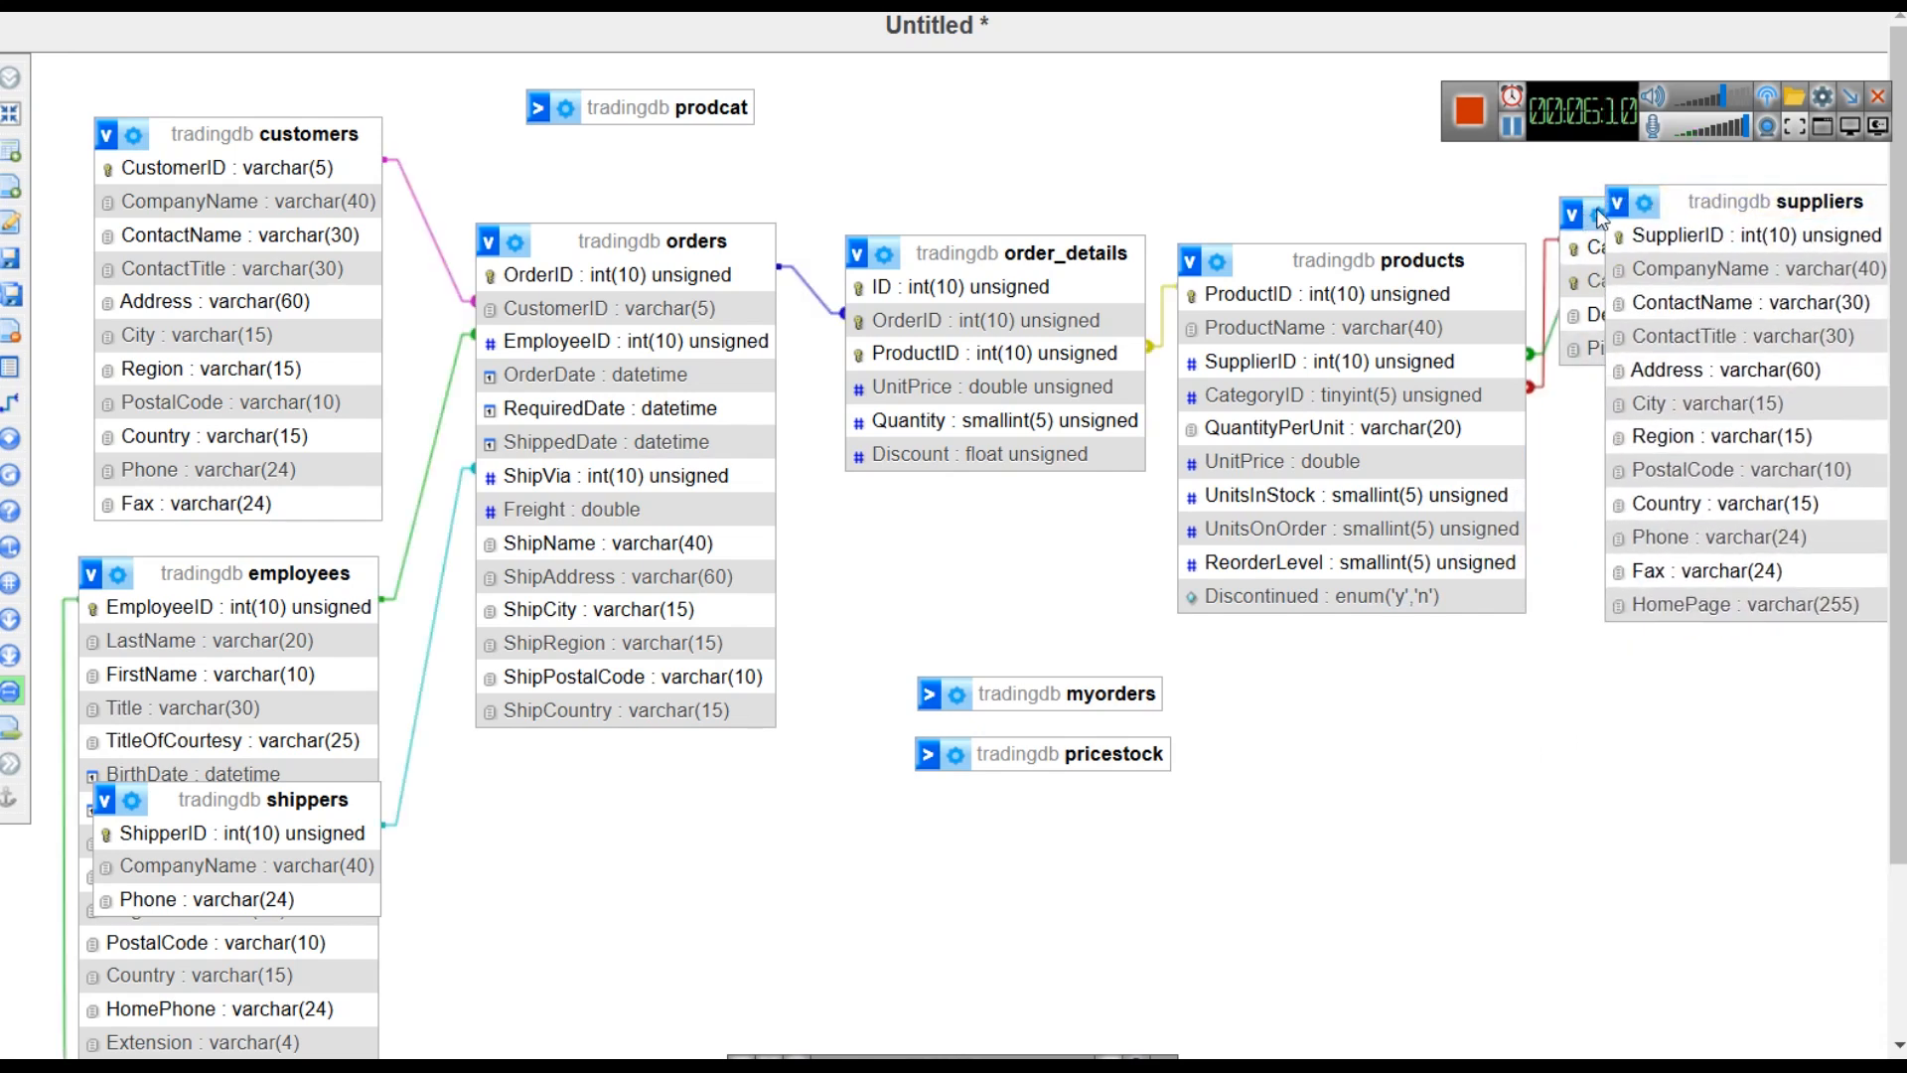
pyautogui.moveTo(1695, 202); pyautogui.dragTo(1751, 185)
pyautogui.moveTo(1634, 213); pyautogui.dragTo(1669, 717)
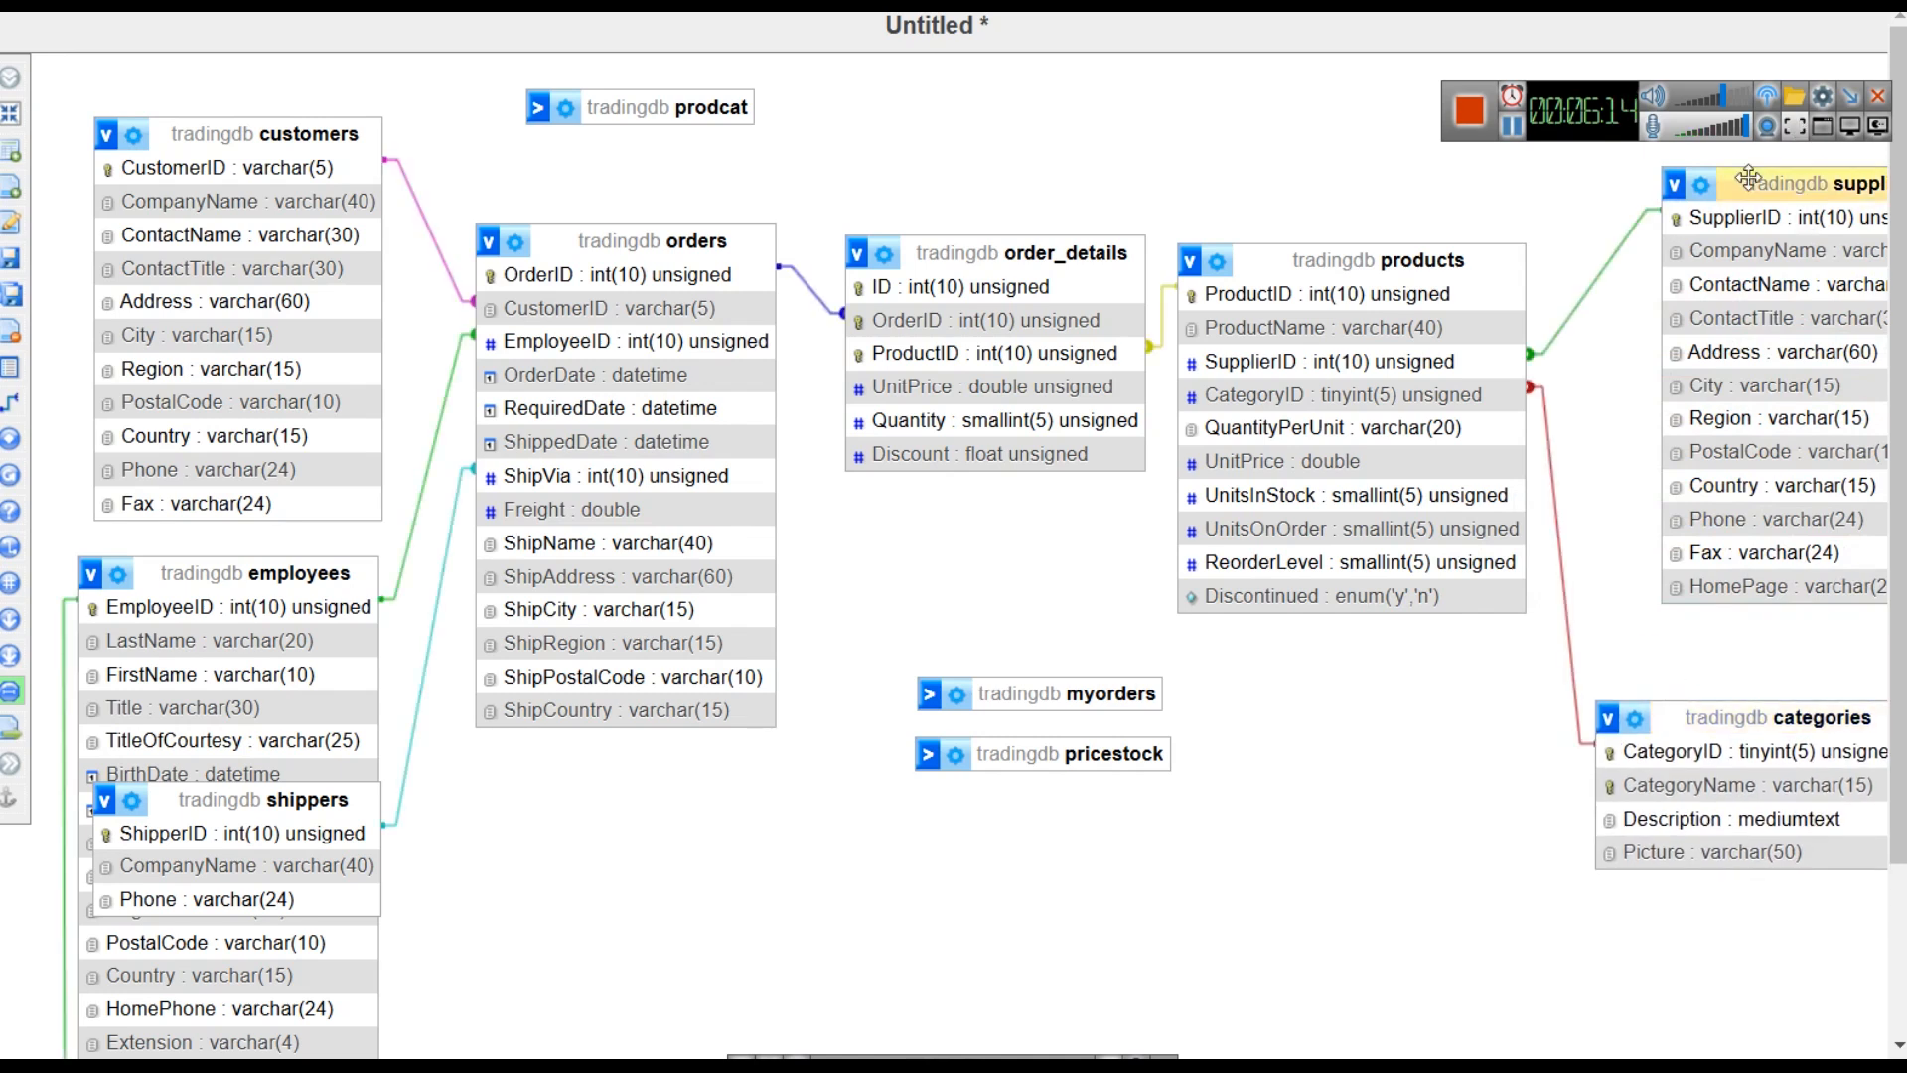
pyautogui.moveTo(1808, 184); pyautogui.dragTo(1727, 193)
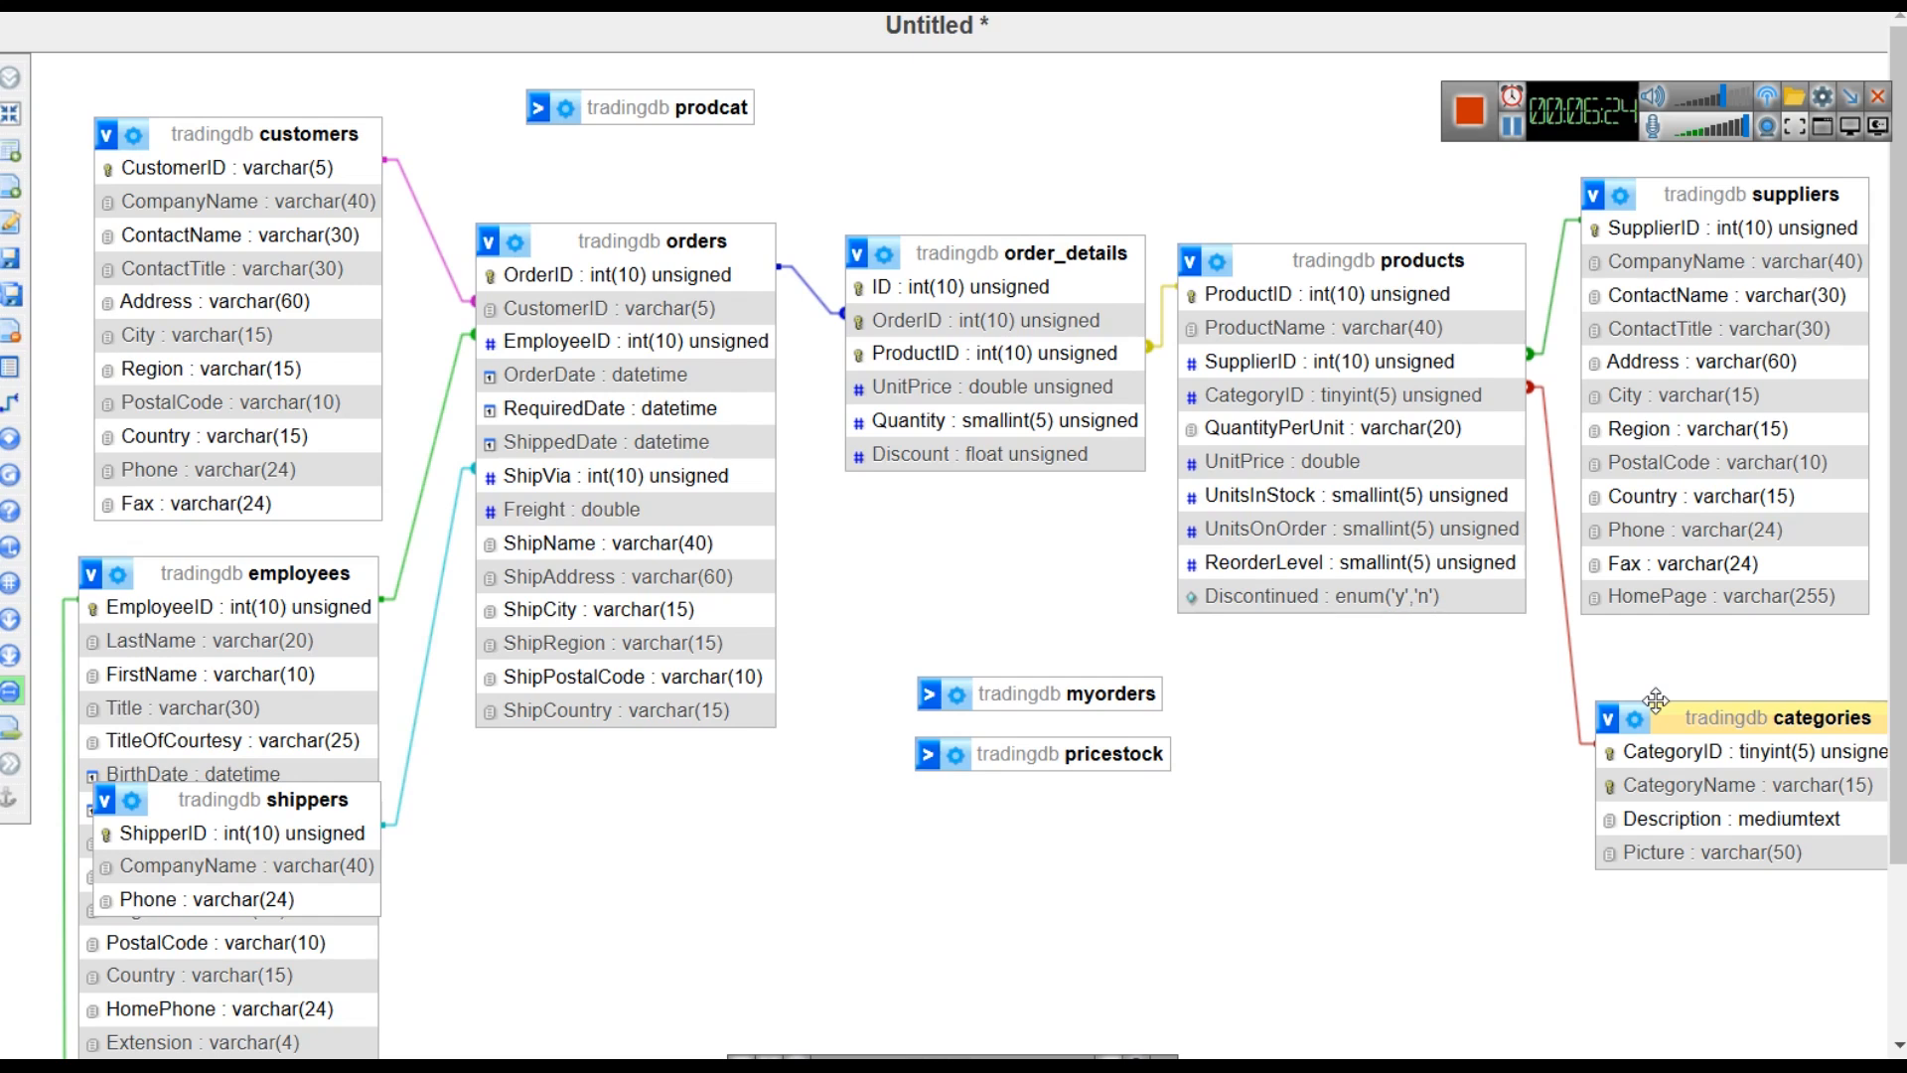
# - Capture a screen snip of the whole arranged table diagram
pyautogui.press('super+shift+s')
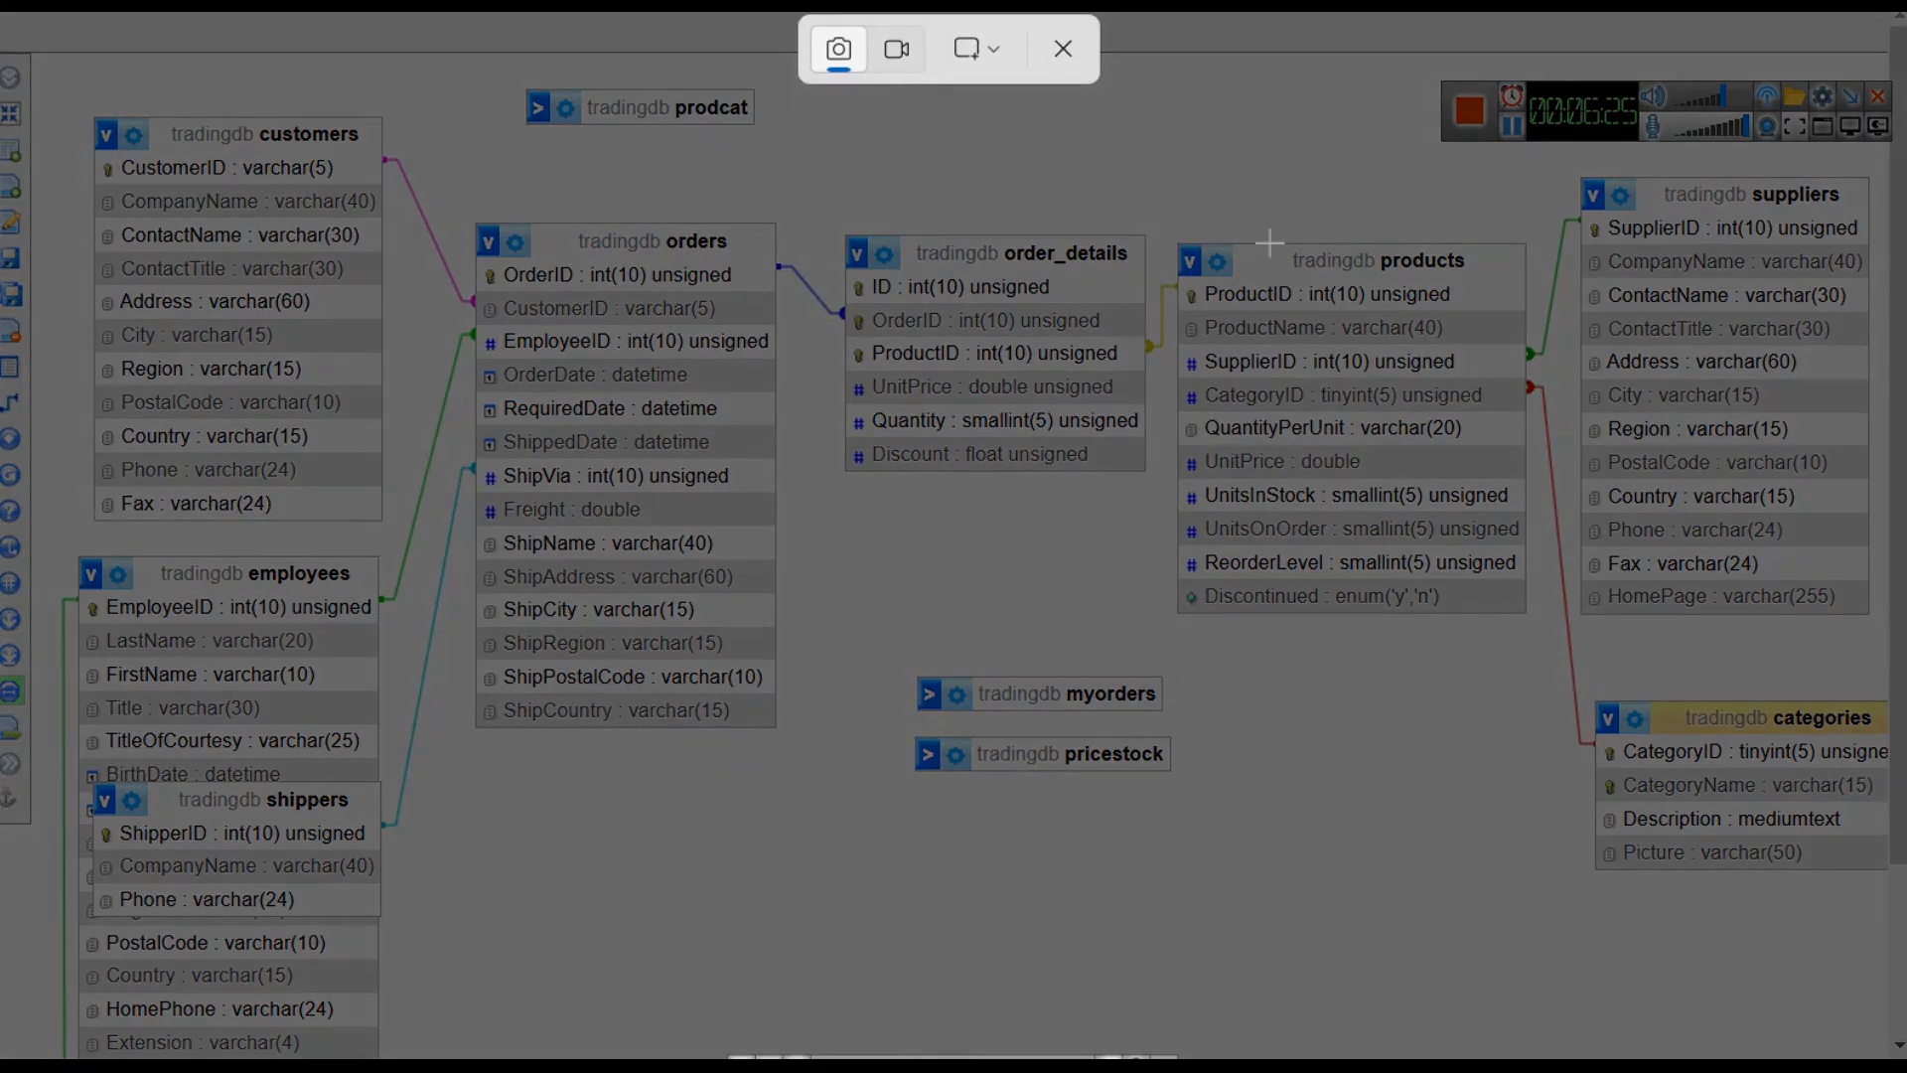
pyautogui.moveTo(45, 68); pyautogui.dragTo(1890, 1053)
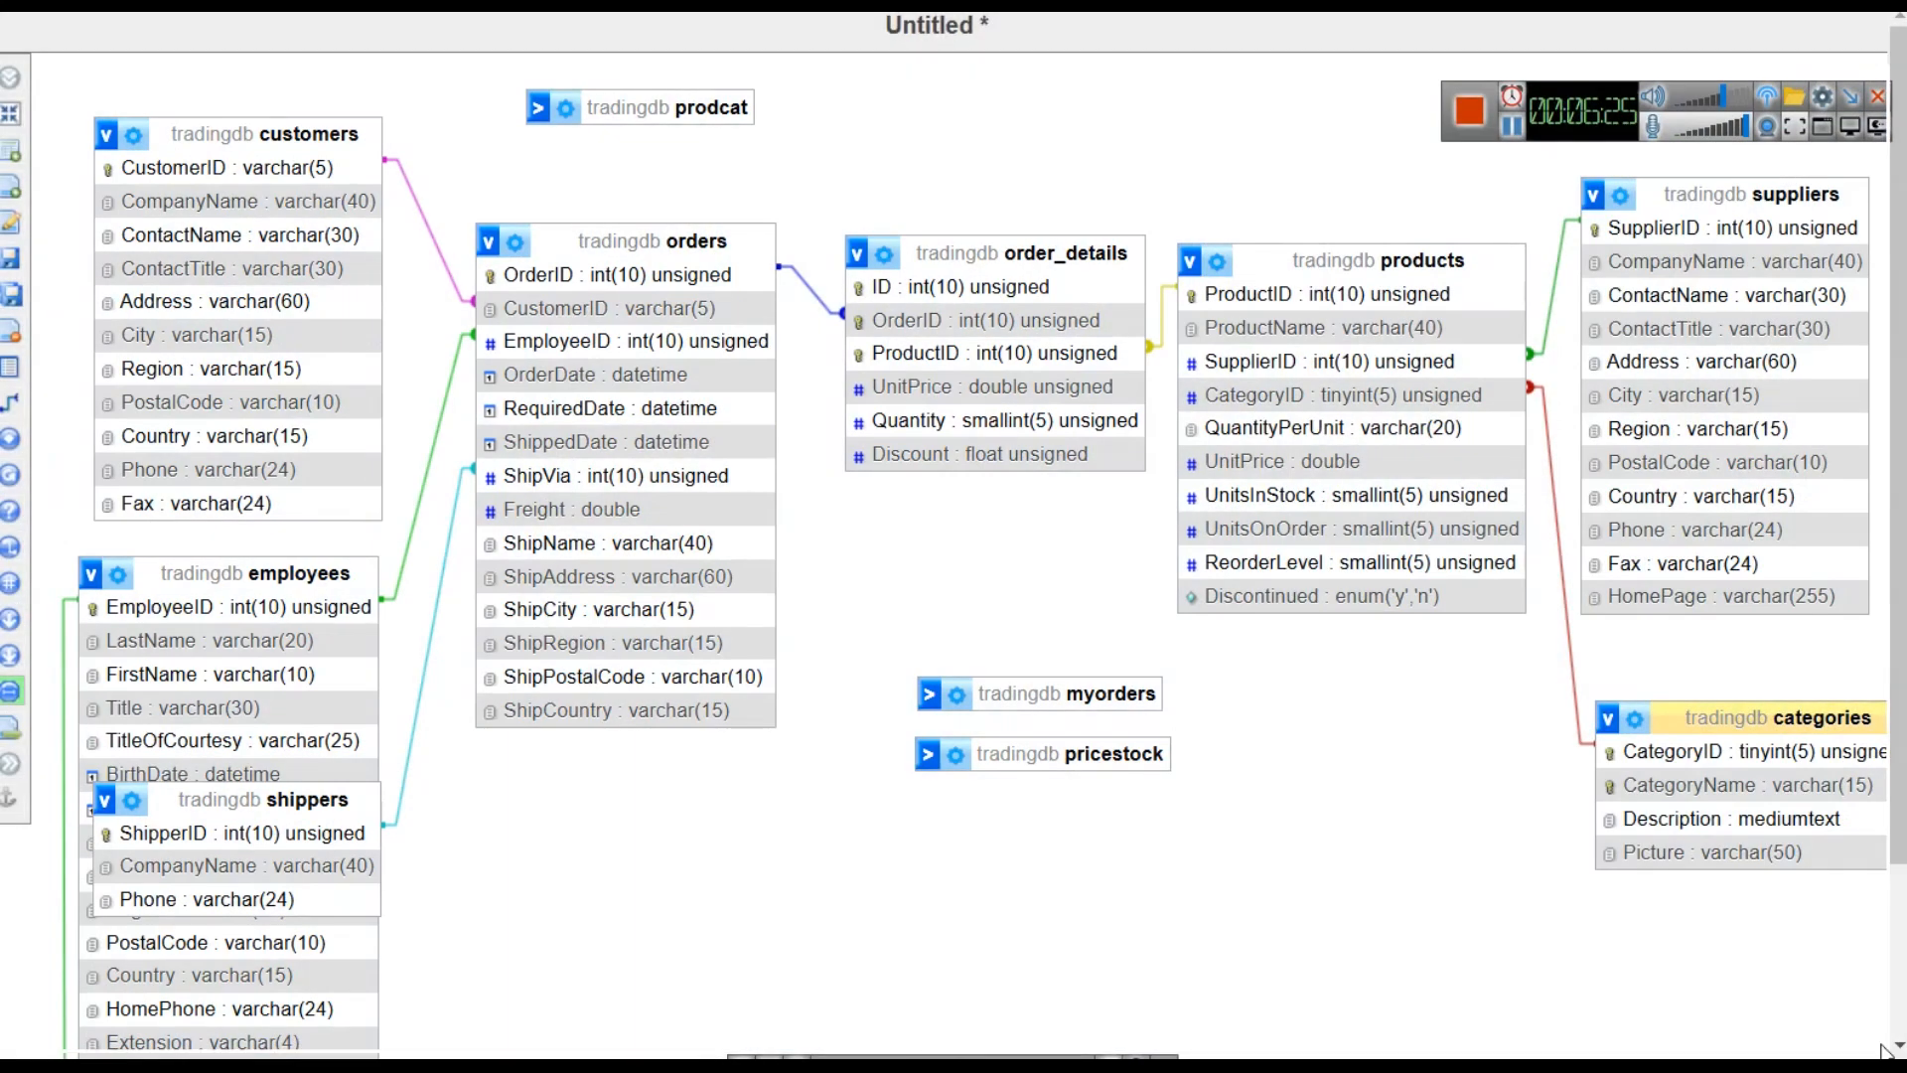
pyautogui.click(1511, 129)
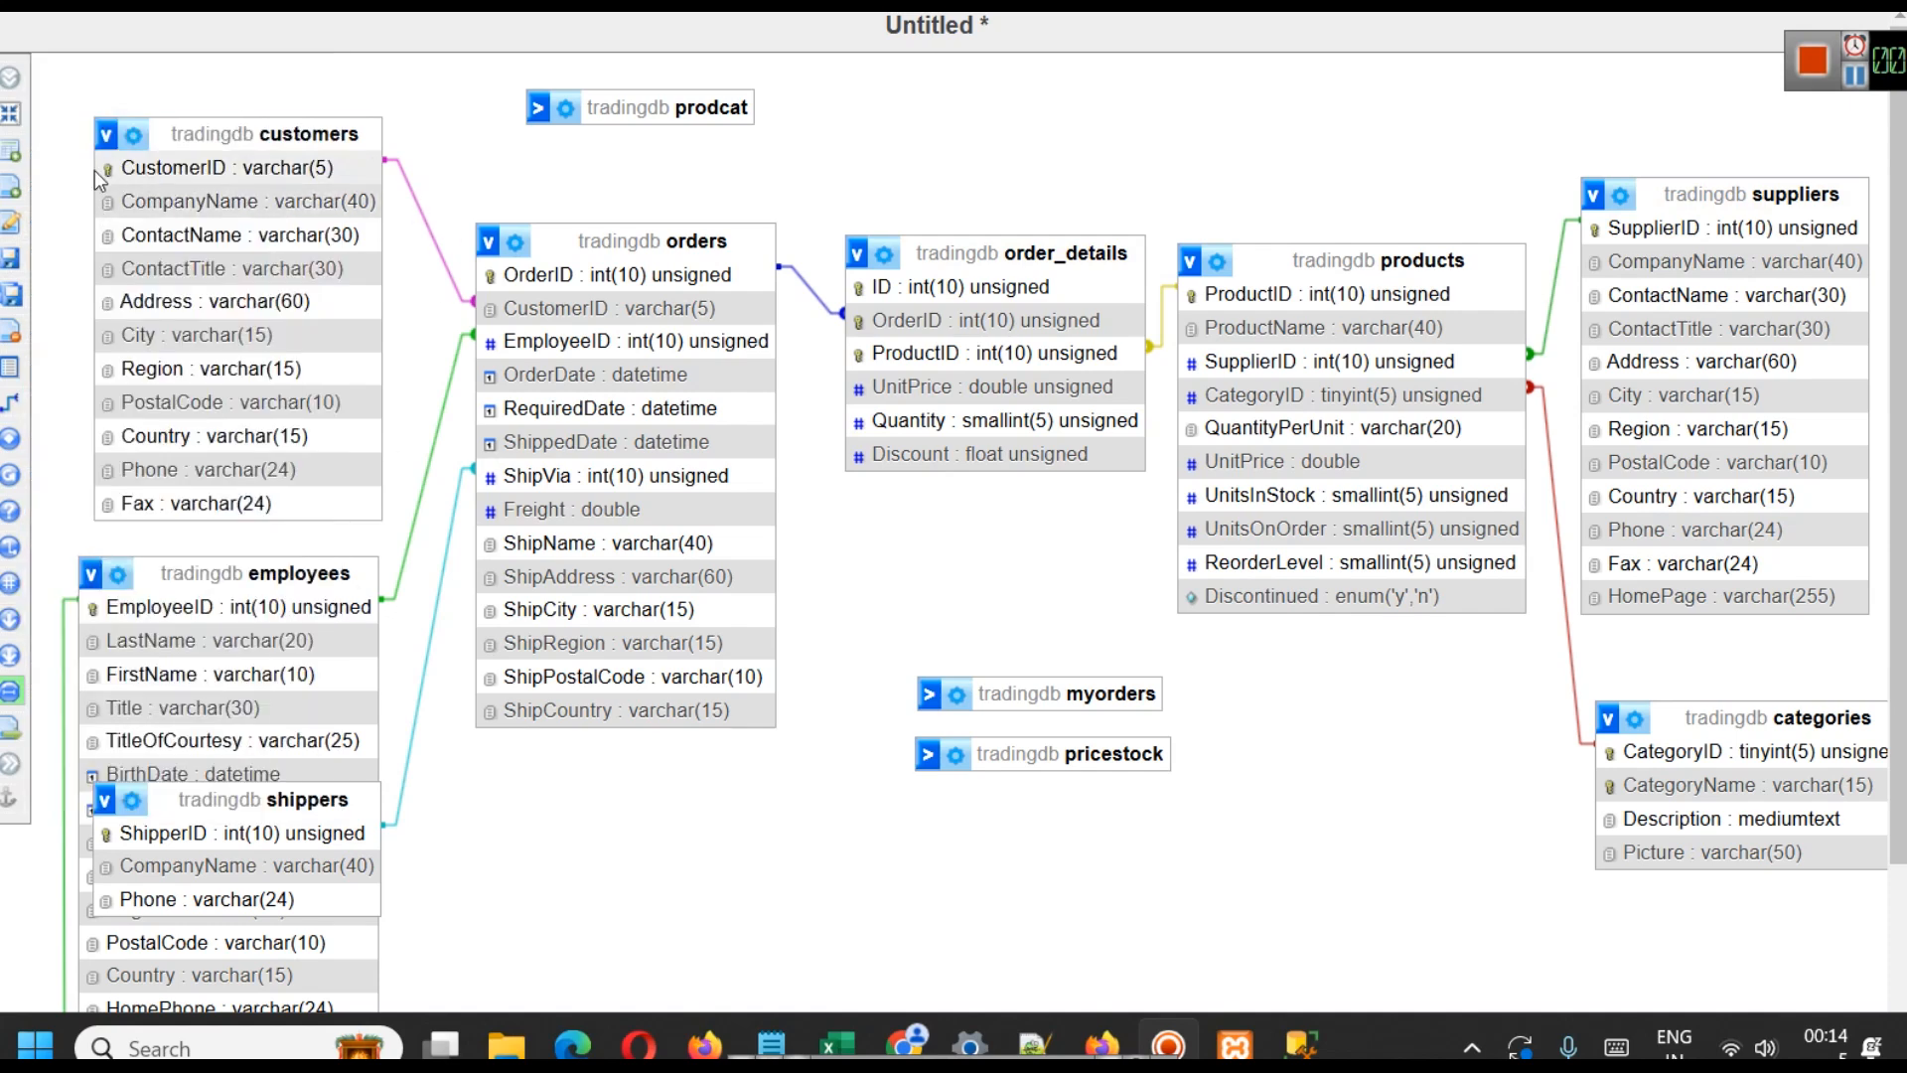
# - Leave the full-screen diagram, close the phpMyAdmin page, and switch to SQL Server Management Studio
pyautogui.click(12, 415)
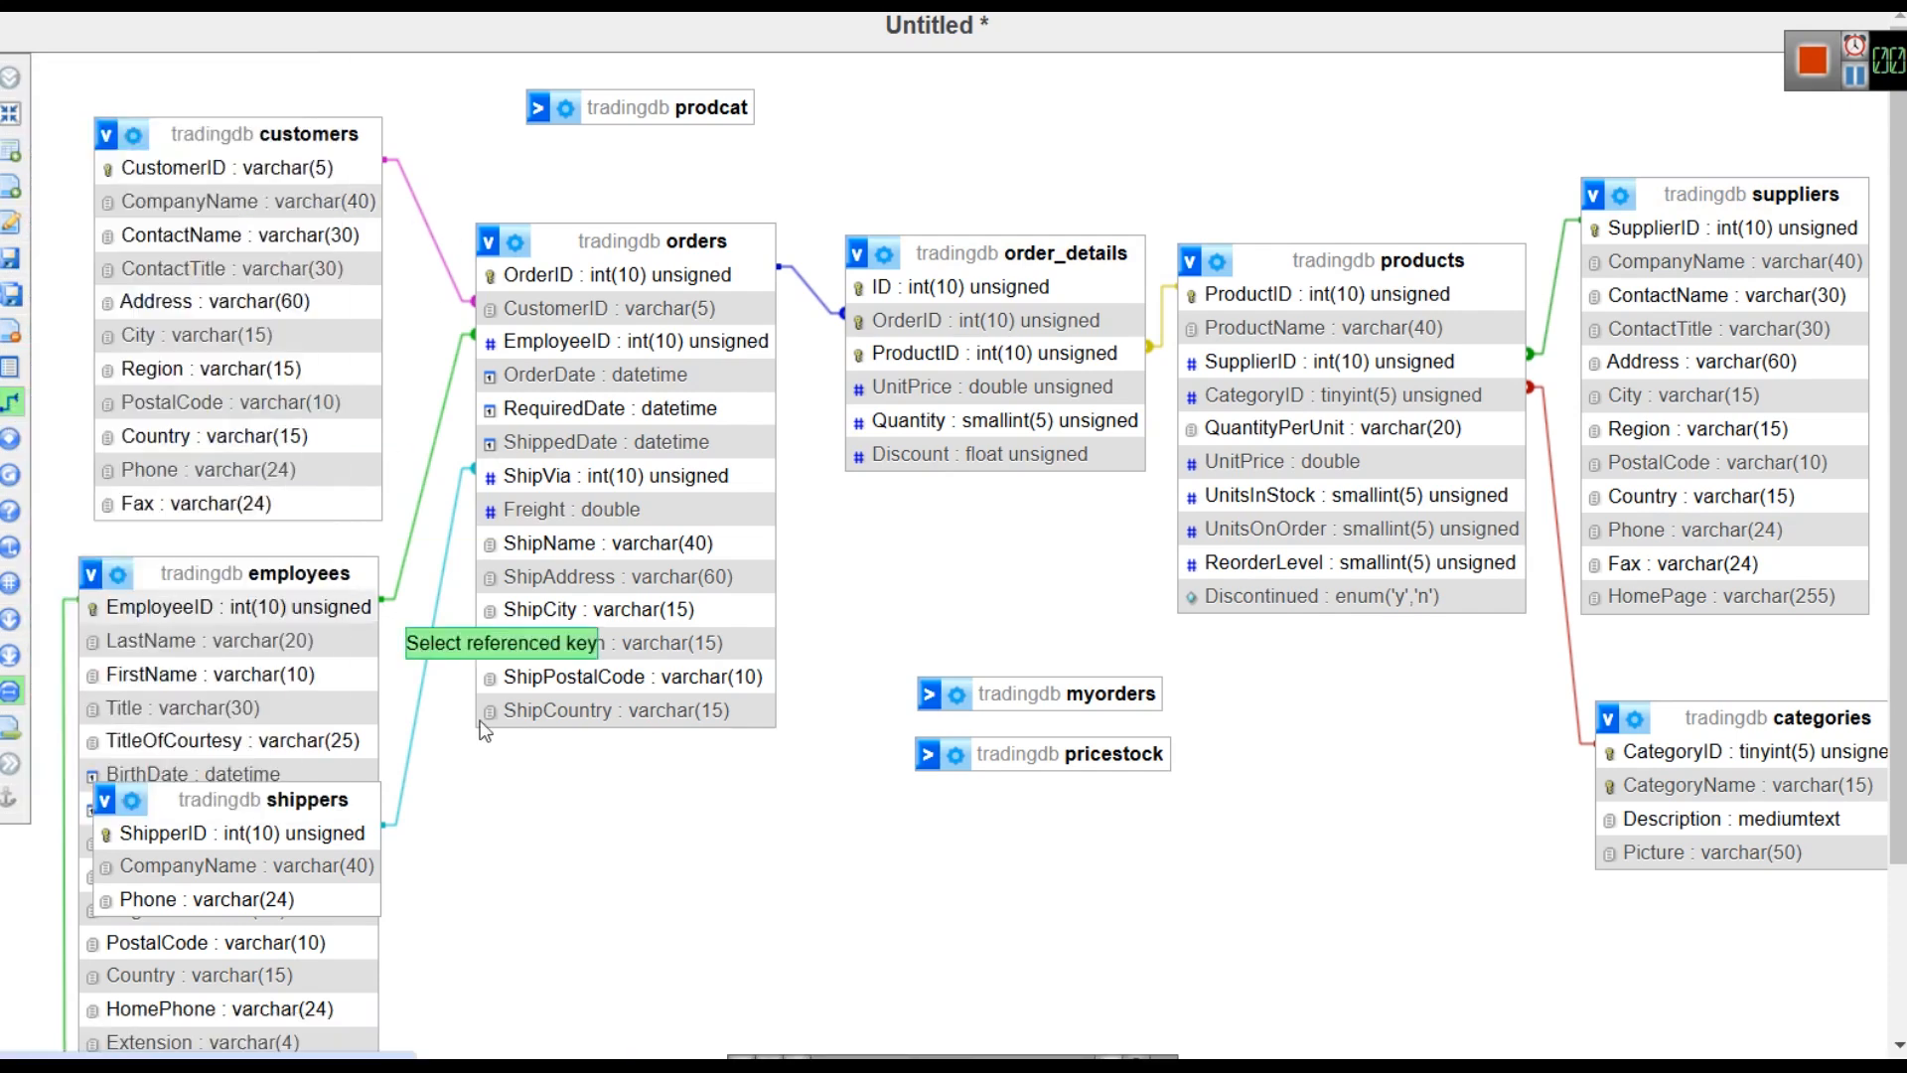
pyautogui.press('Escape')
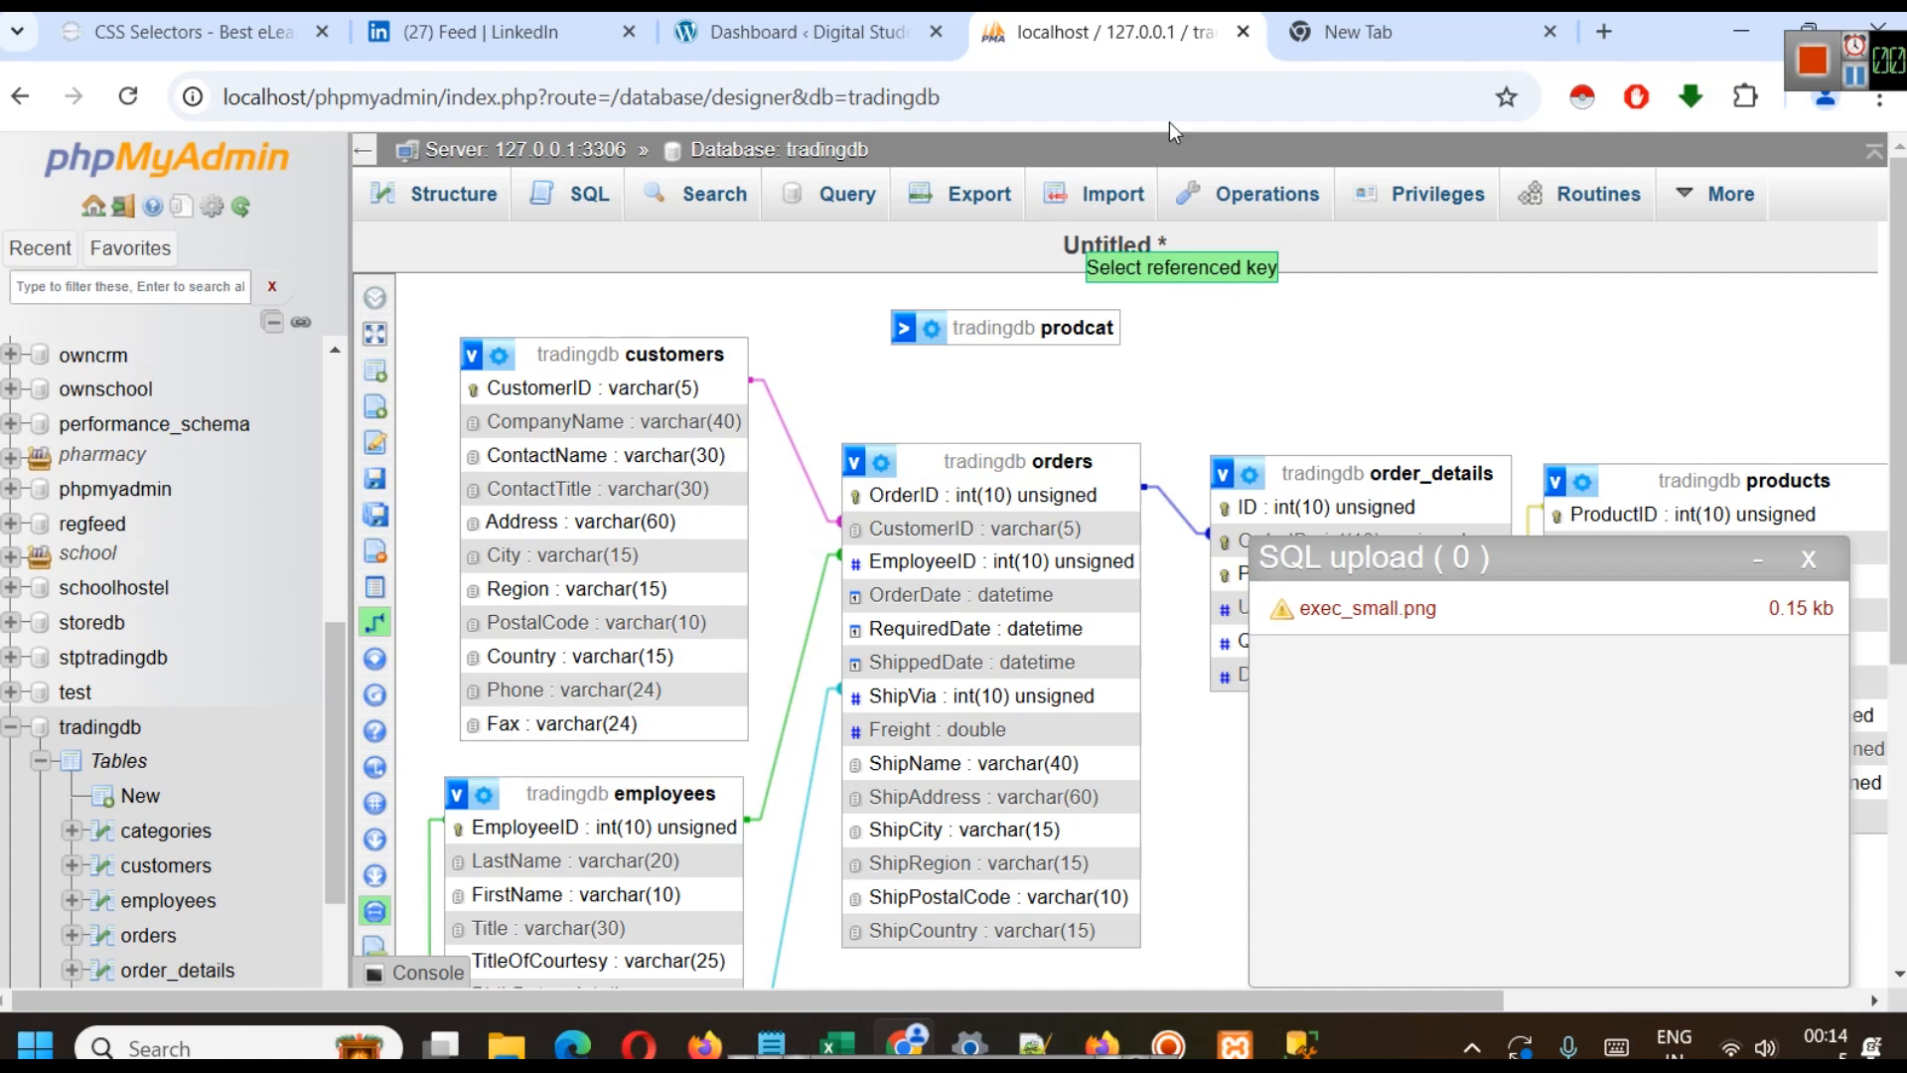
pyautogui.click(1243, 32)
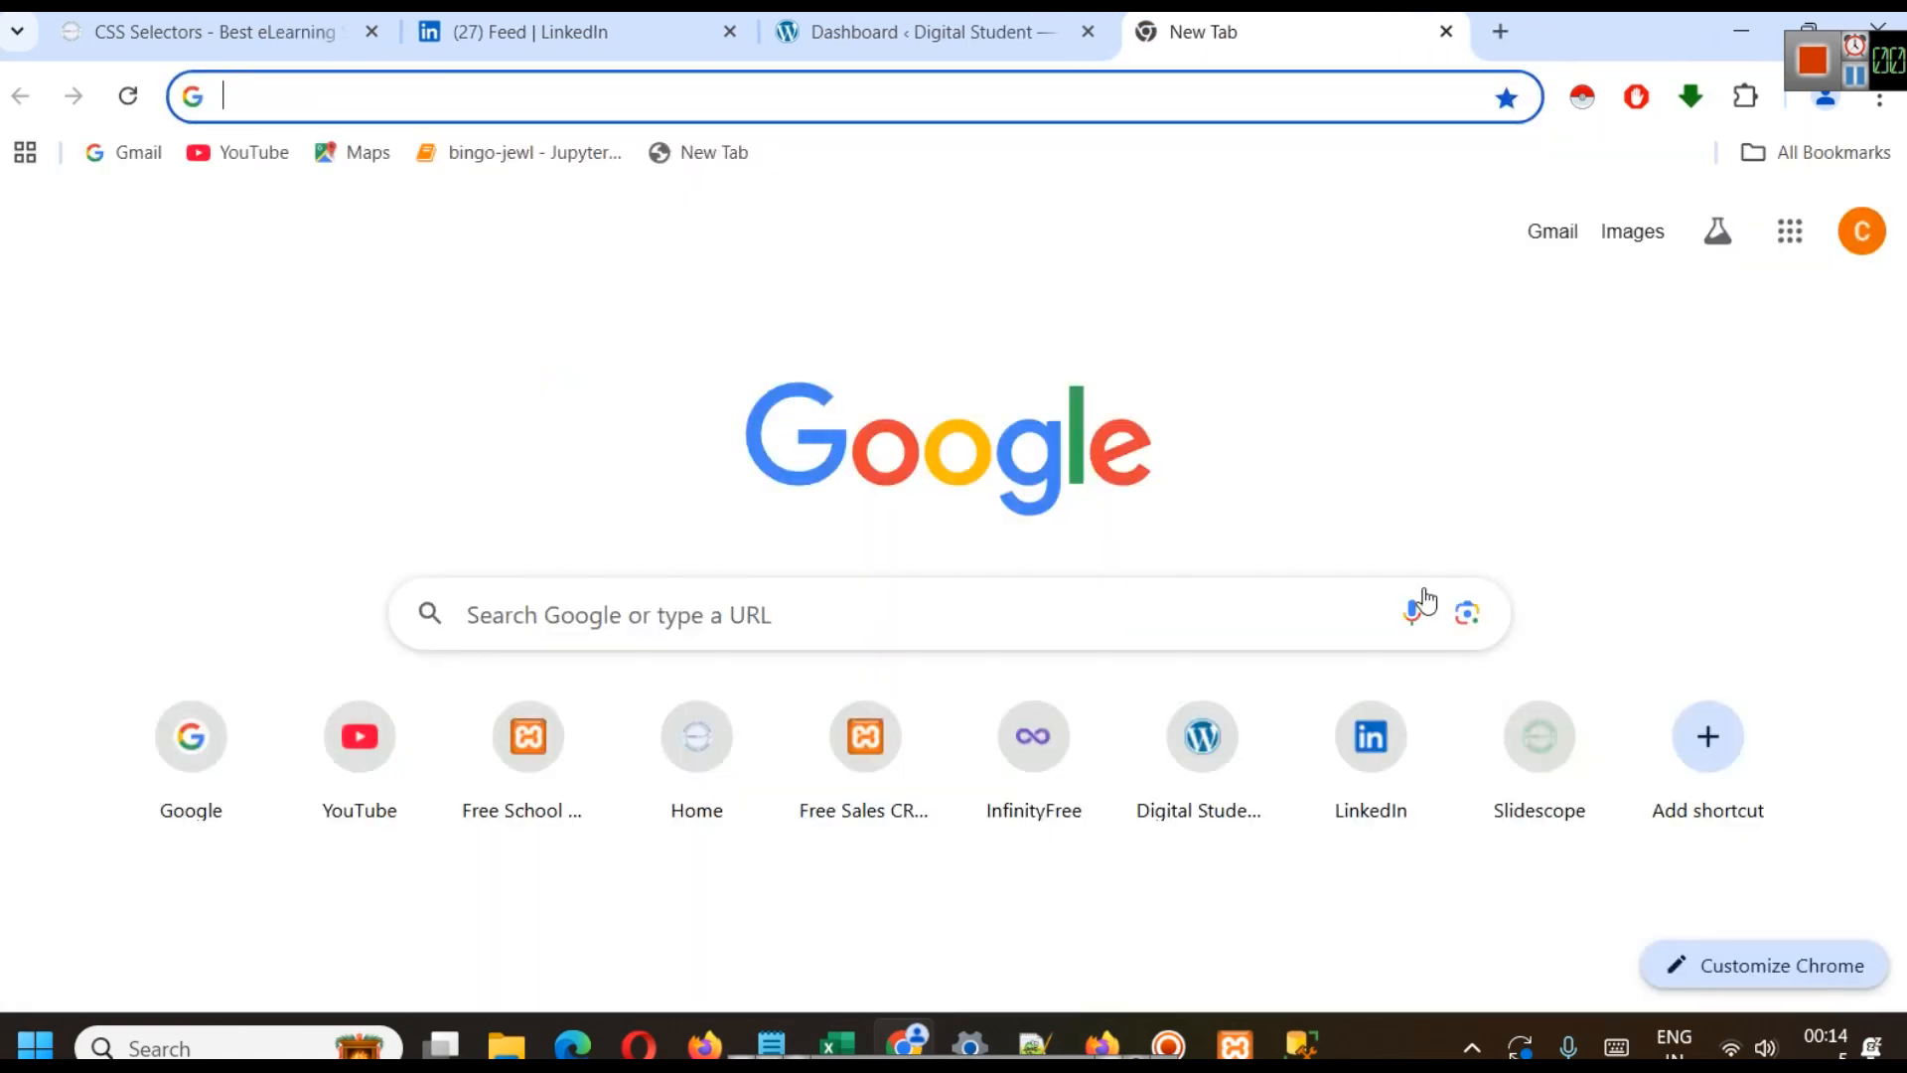
pyautogui.click(1303, 1038)
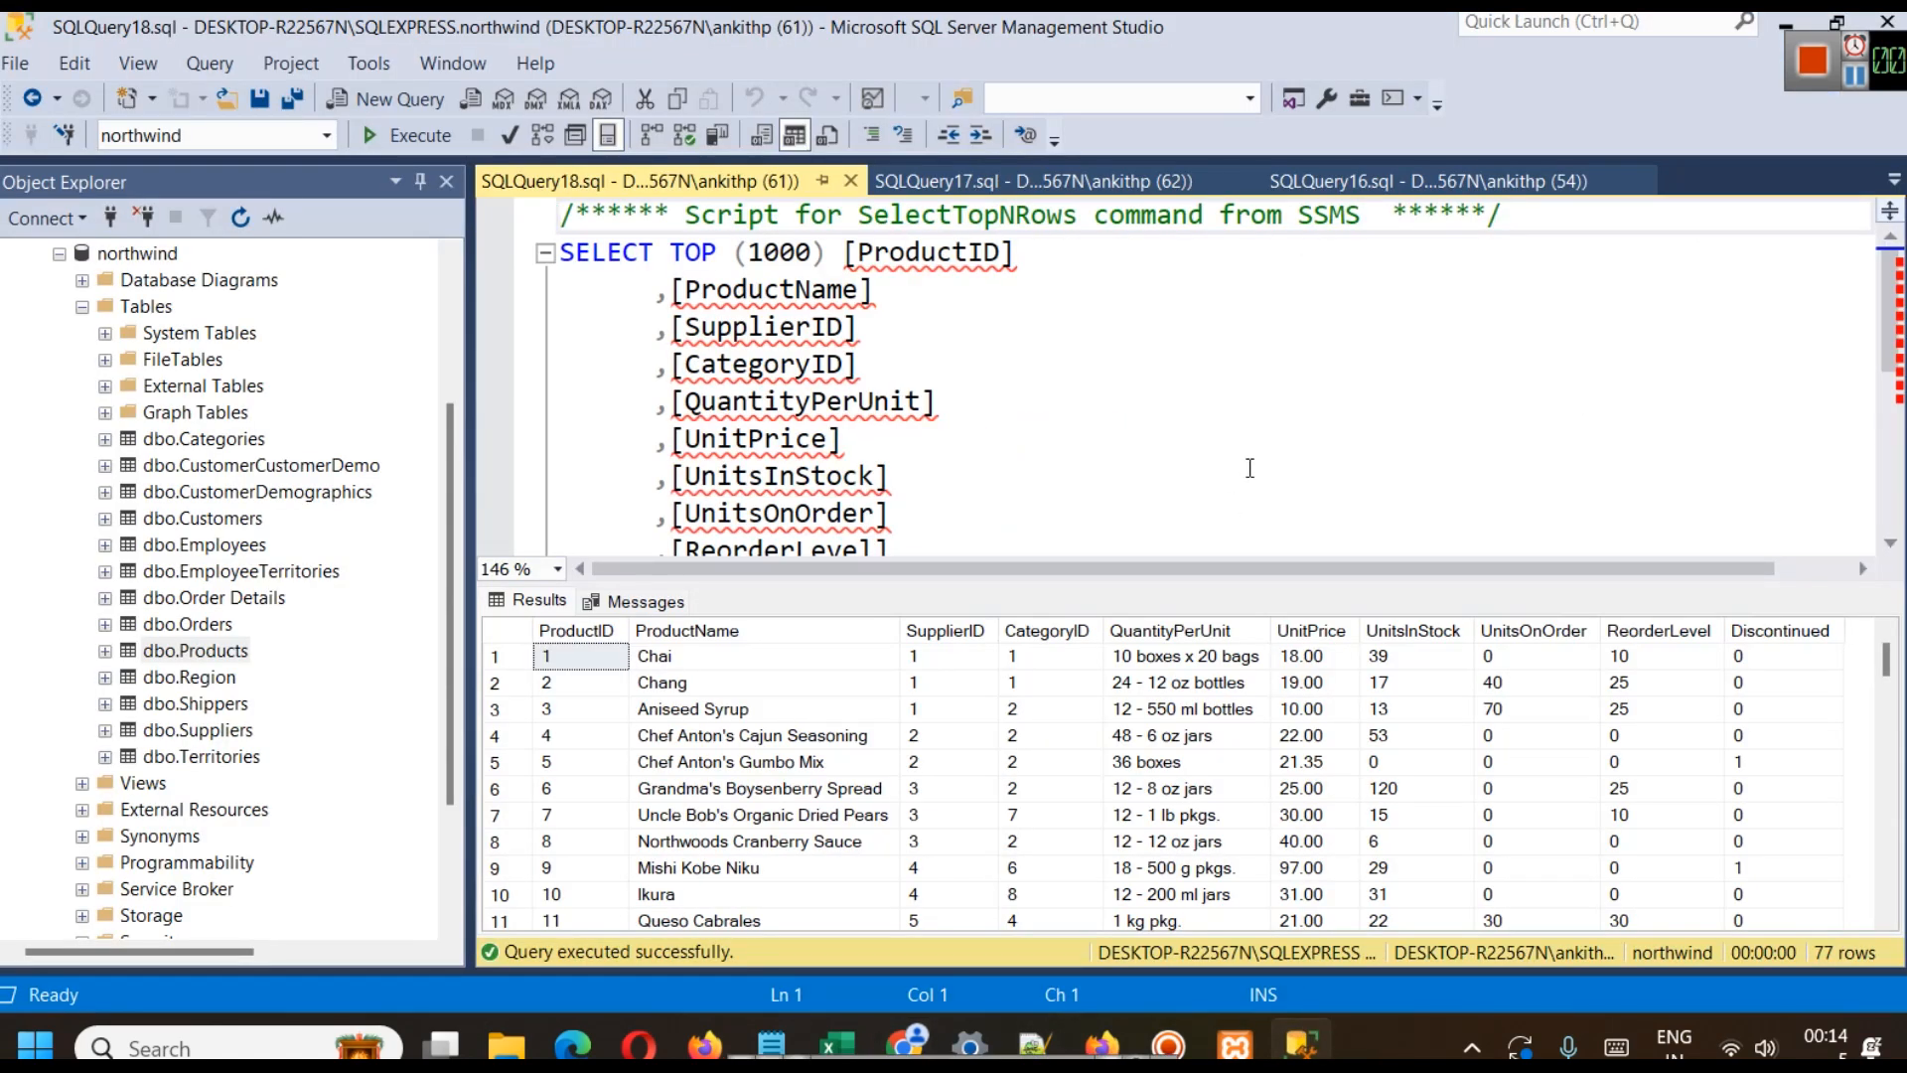
# - Enlarge the results area of the Products query, select the Categories table, and bring up the Shippers query
pyautogui.moveTo(1259, 586); pyautogui.dragTo(1255, 428)
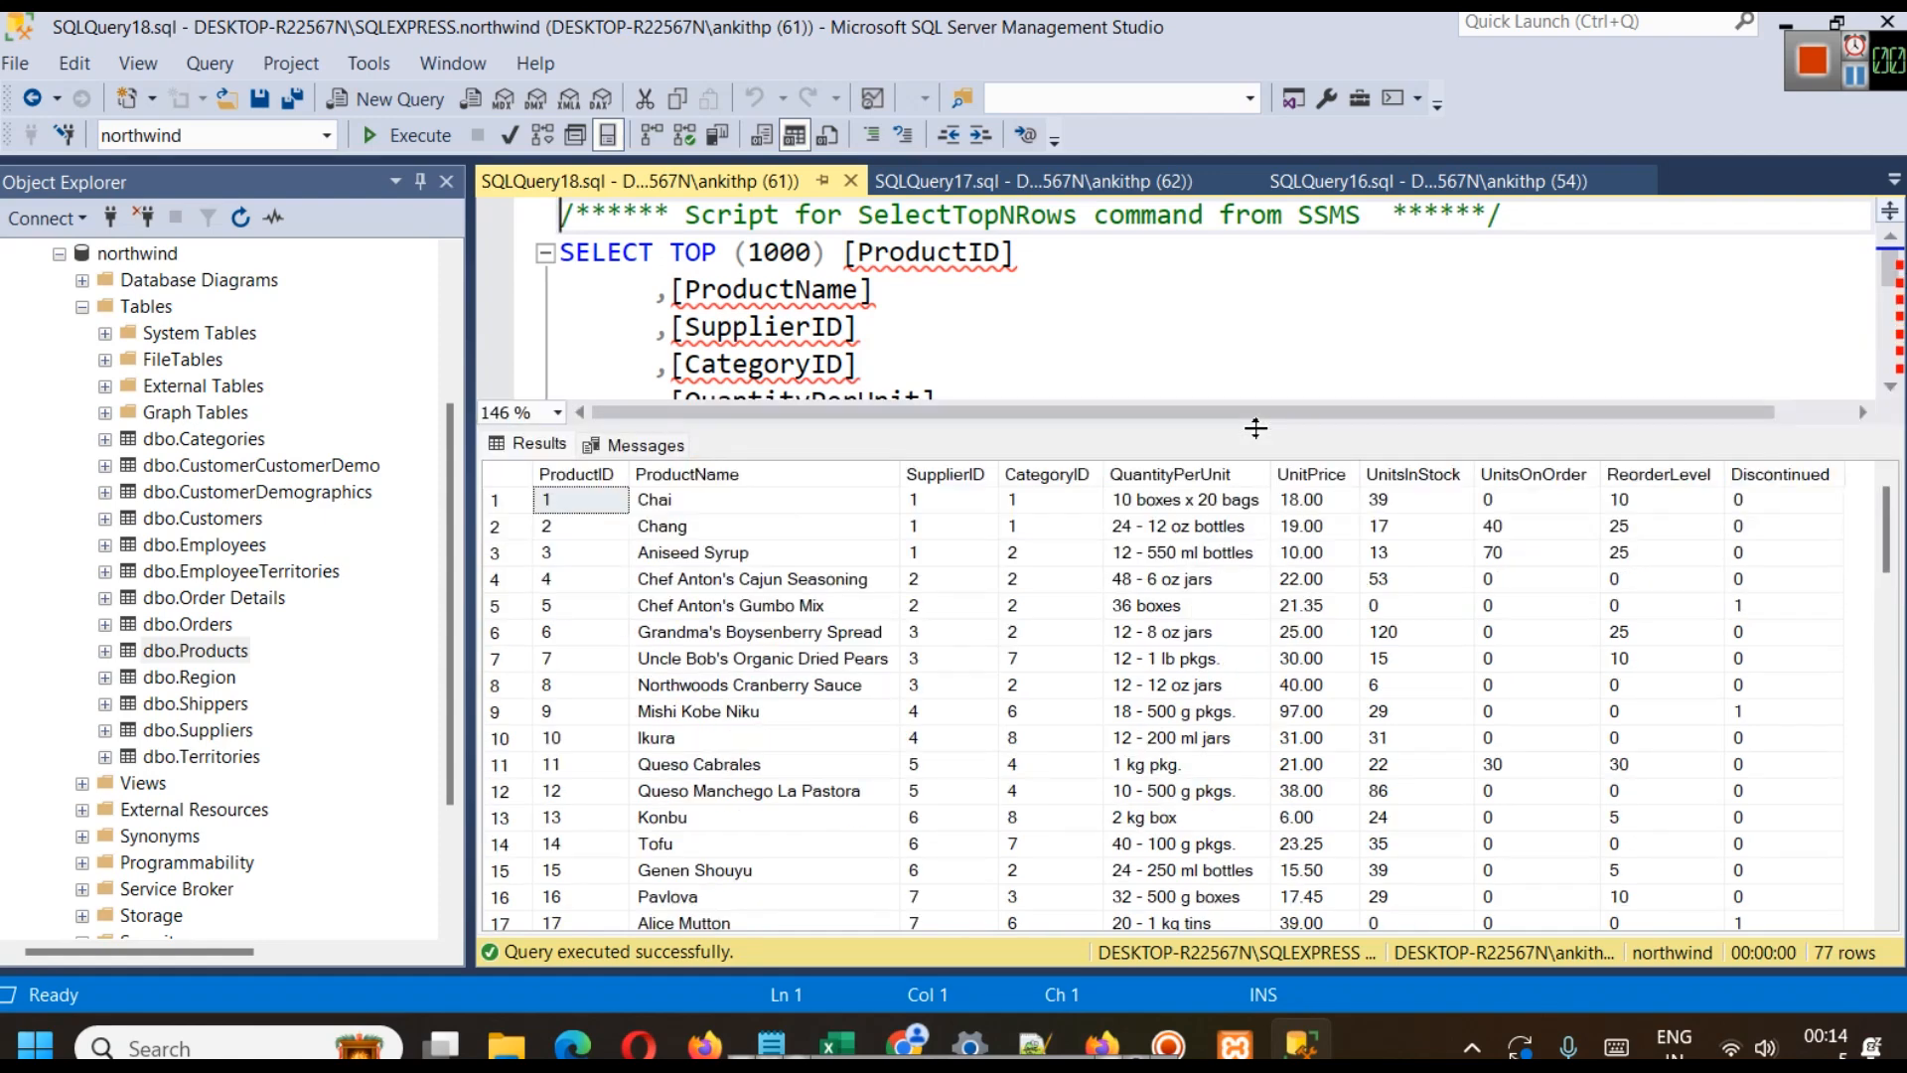
pyautogui.moveTo(1256, 429); pyautogui.dragTo(1271, 516)
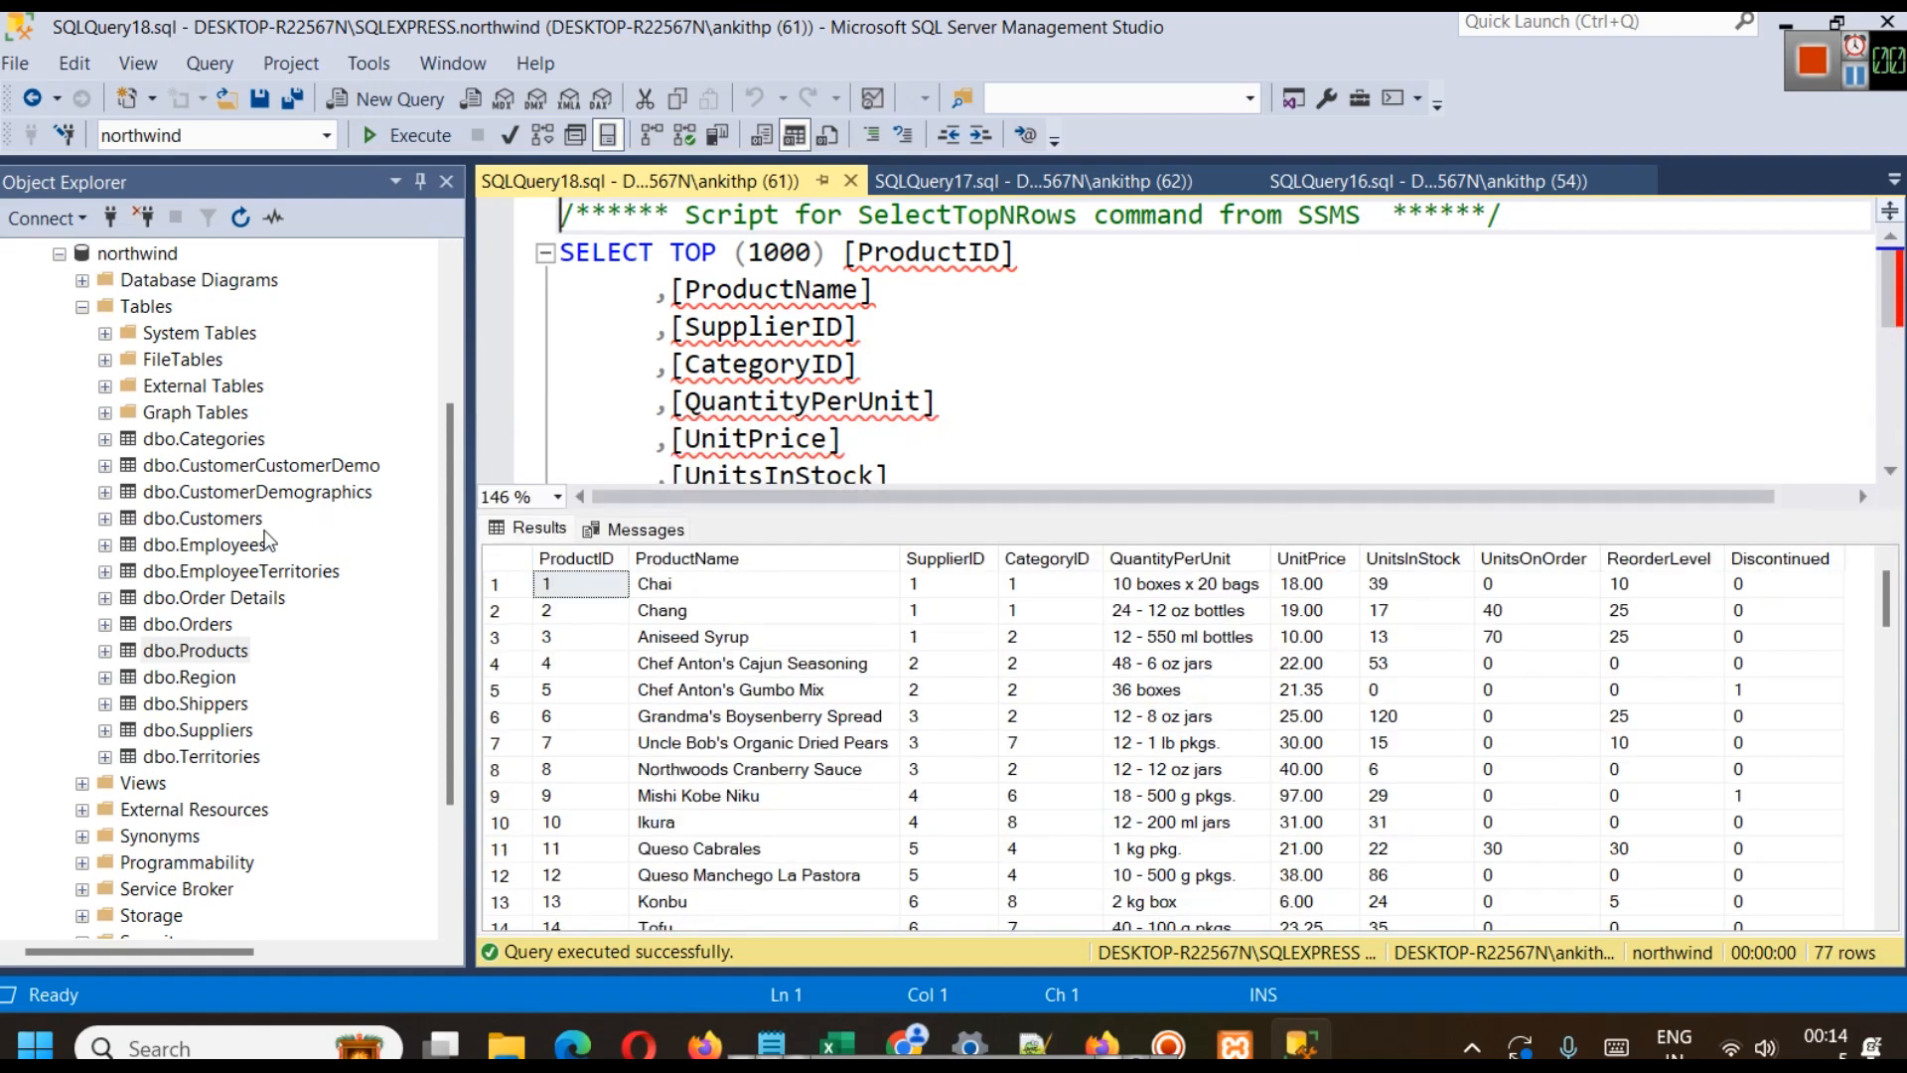
pyautogui.click(241, 443)
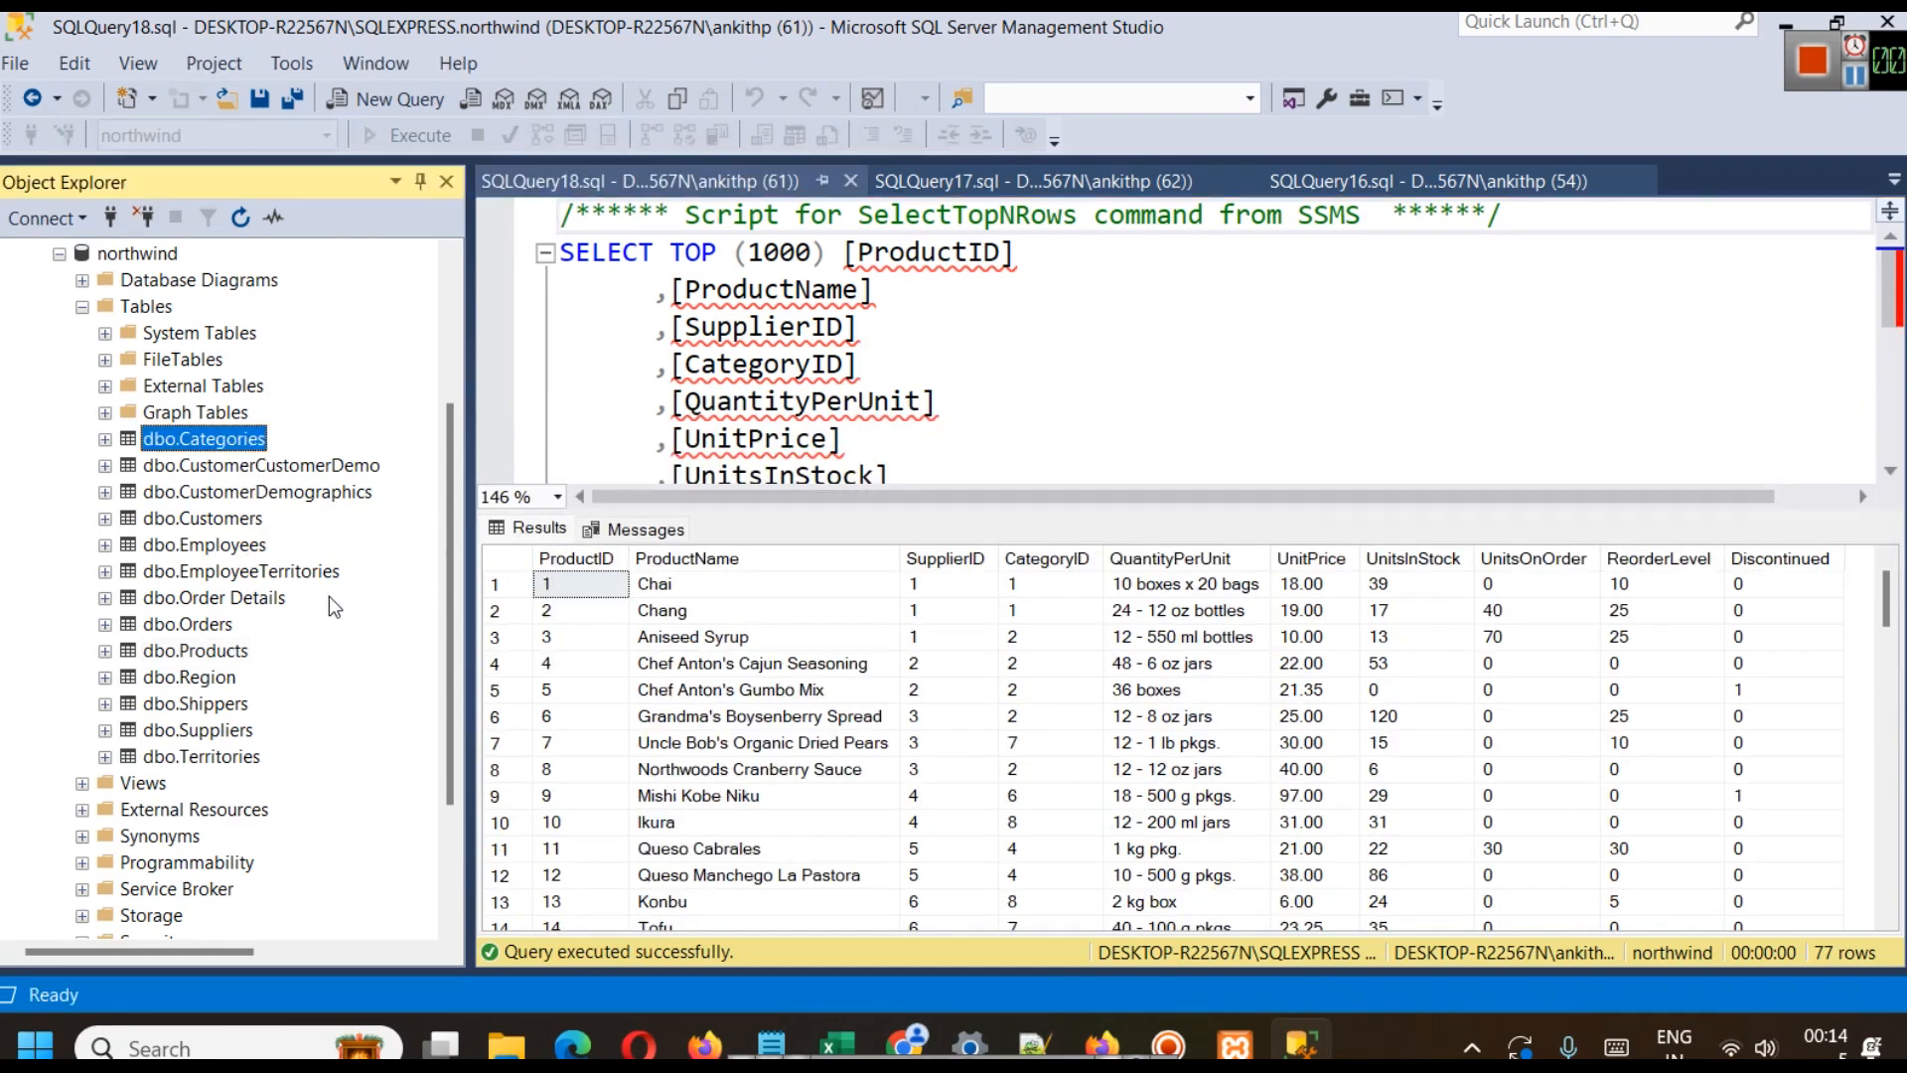
pyautogui.click(991, 181)
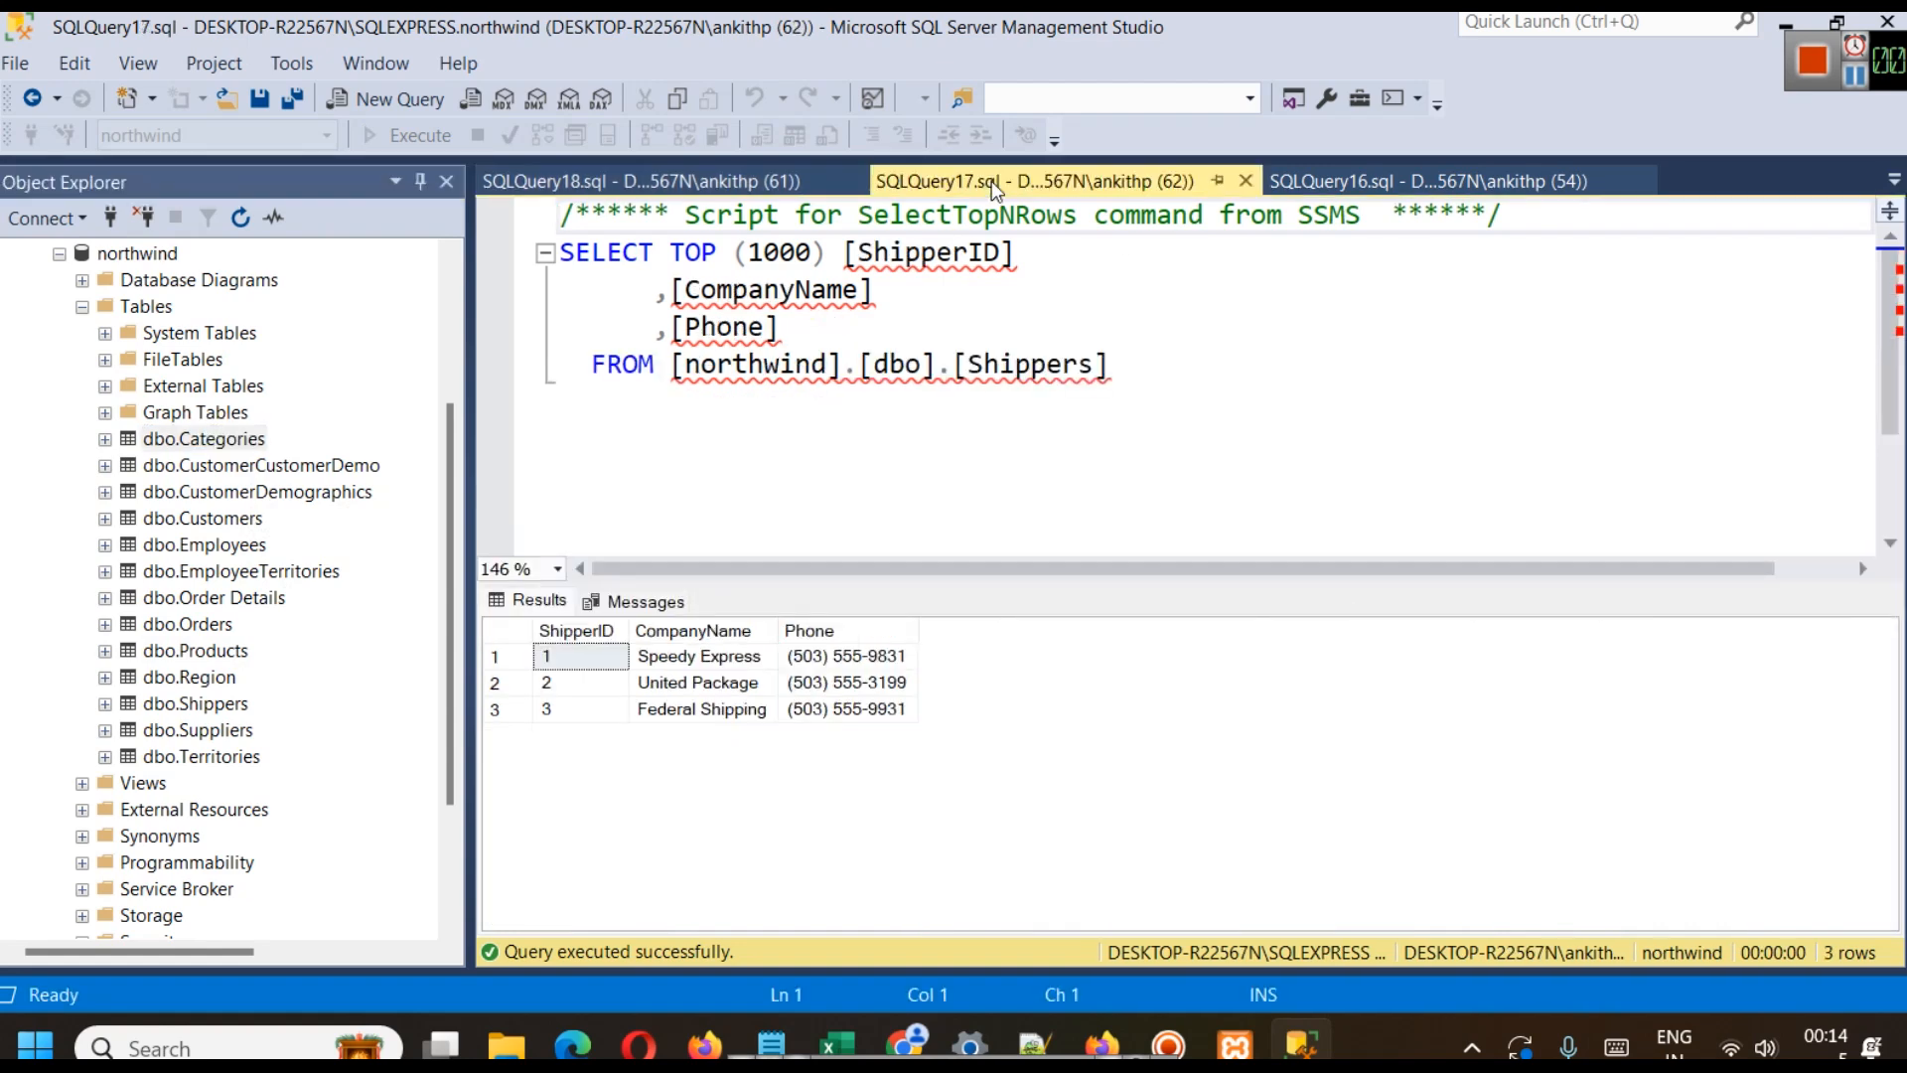
# - Close the Orders and Shippers query windows
pyautogui.click(1382, 181)
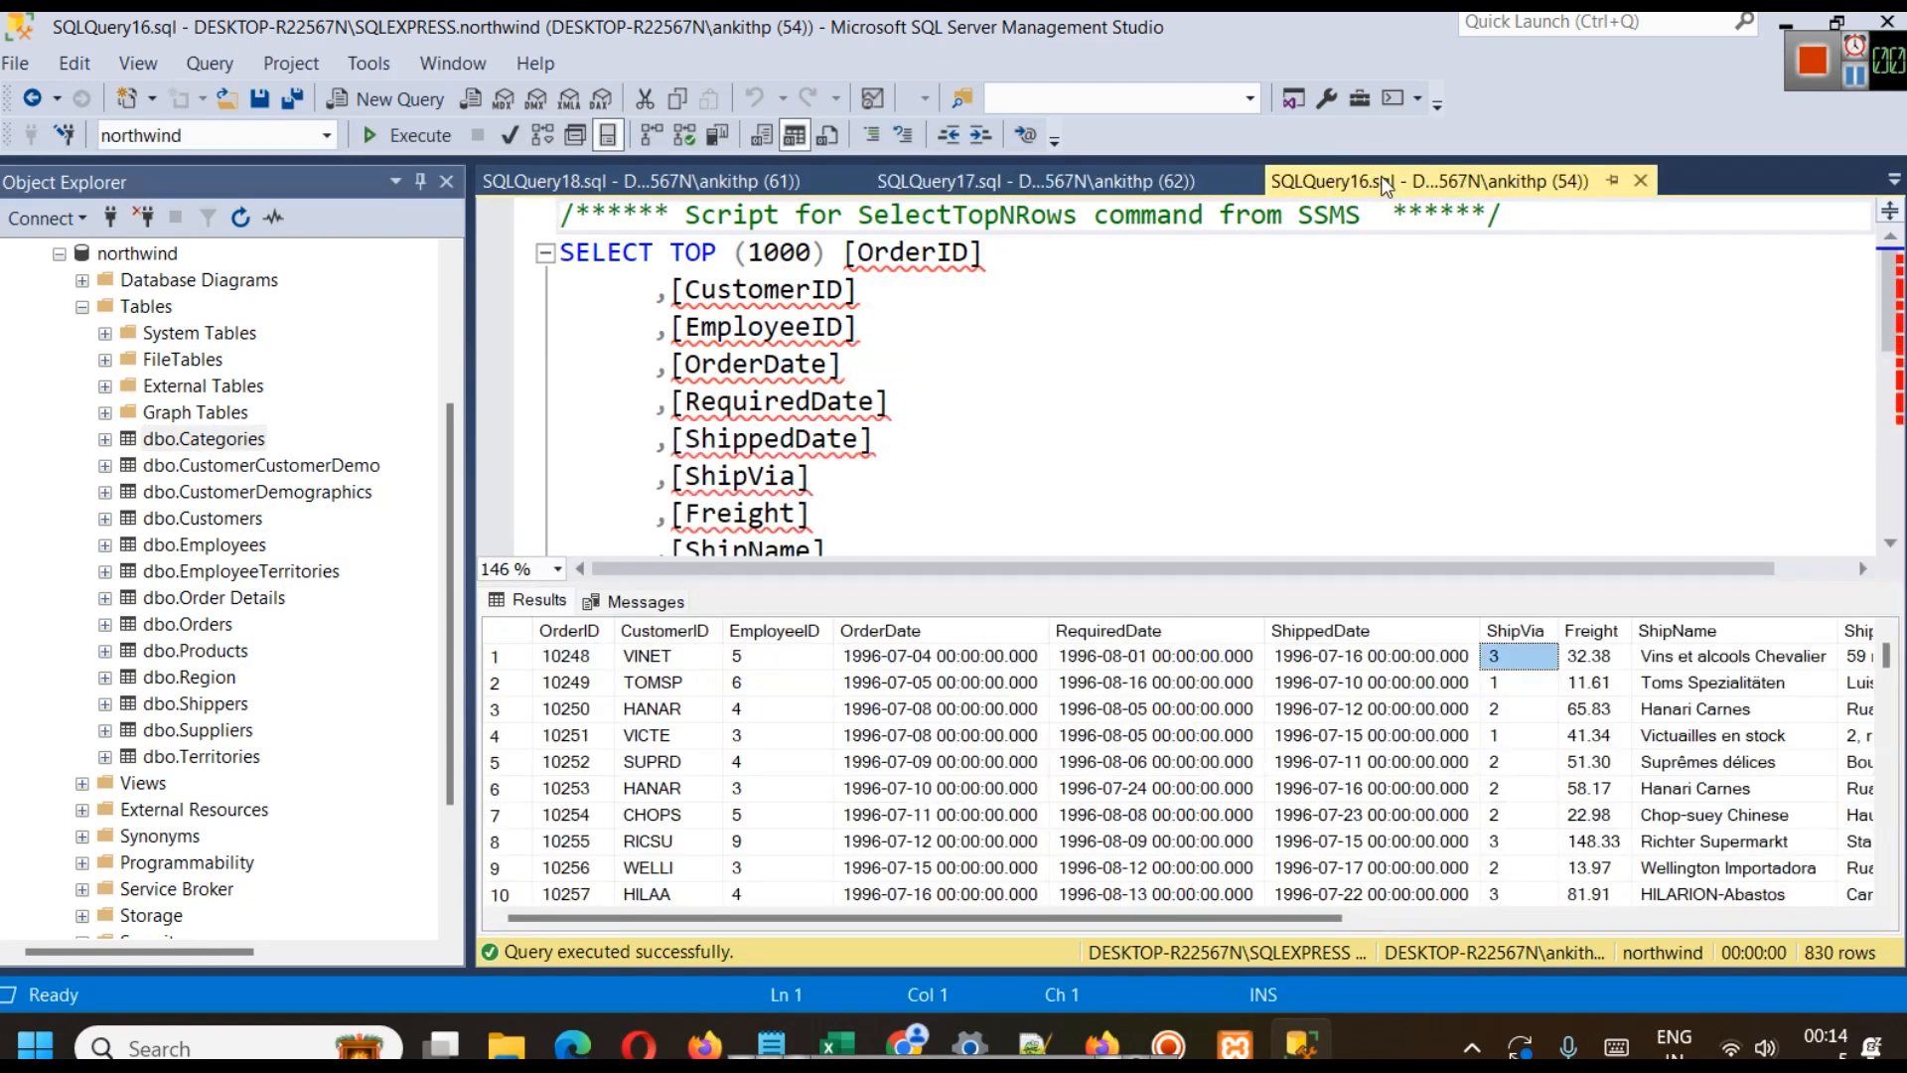
pyautogui.click(1639, 181)
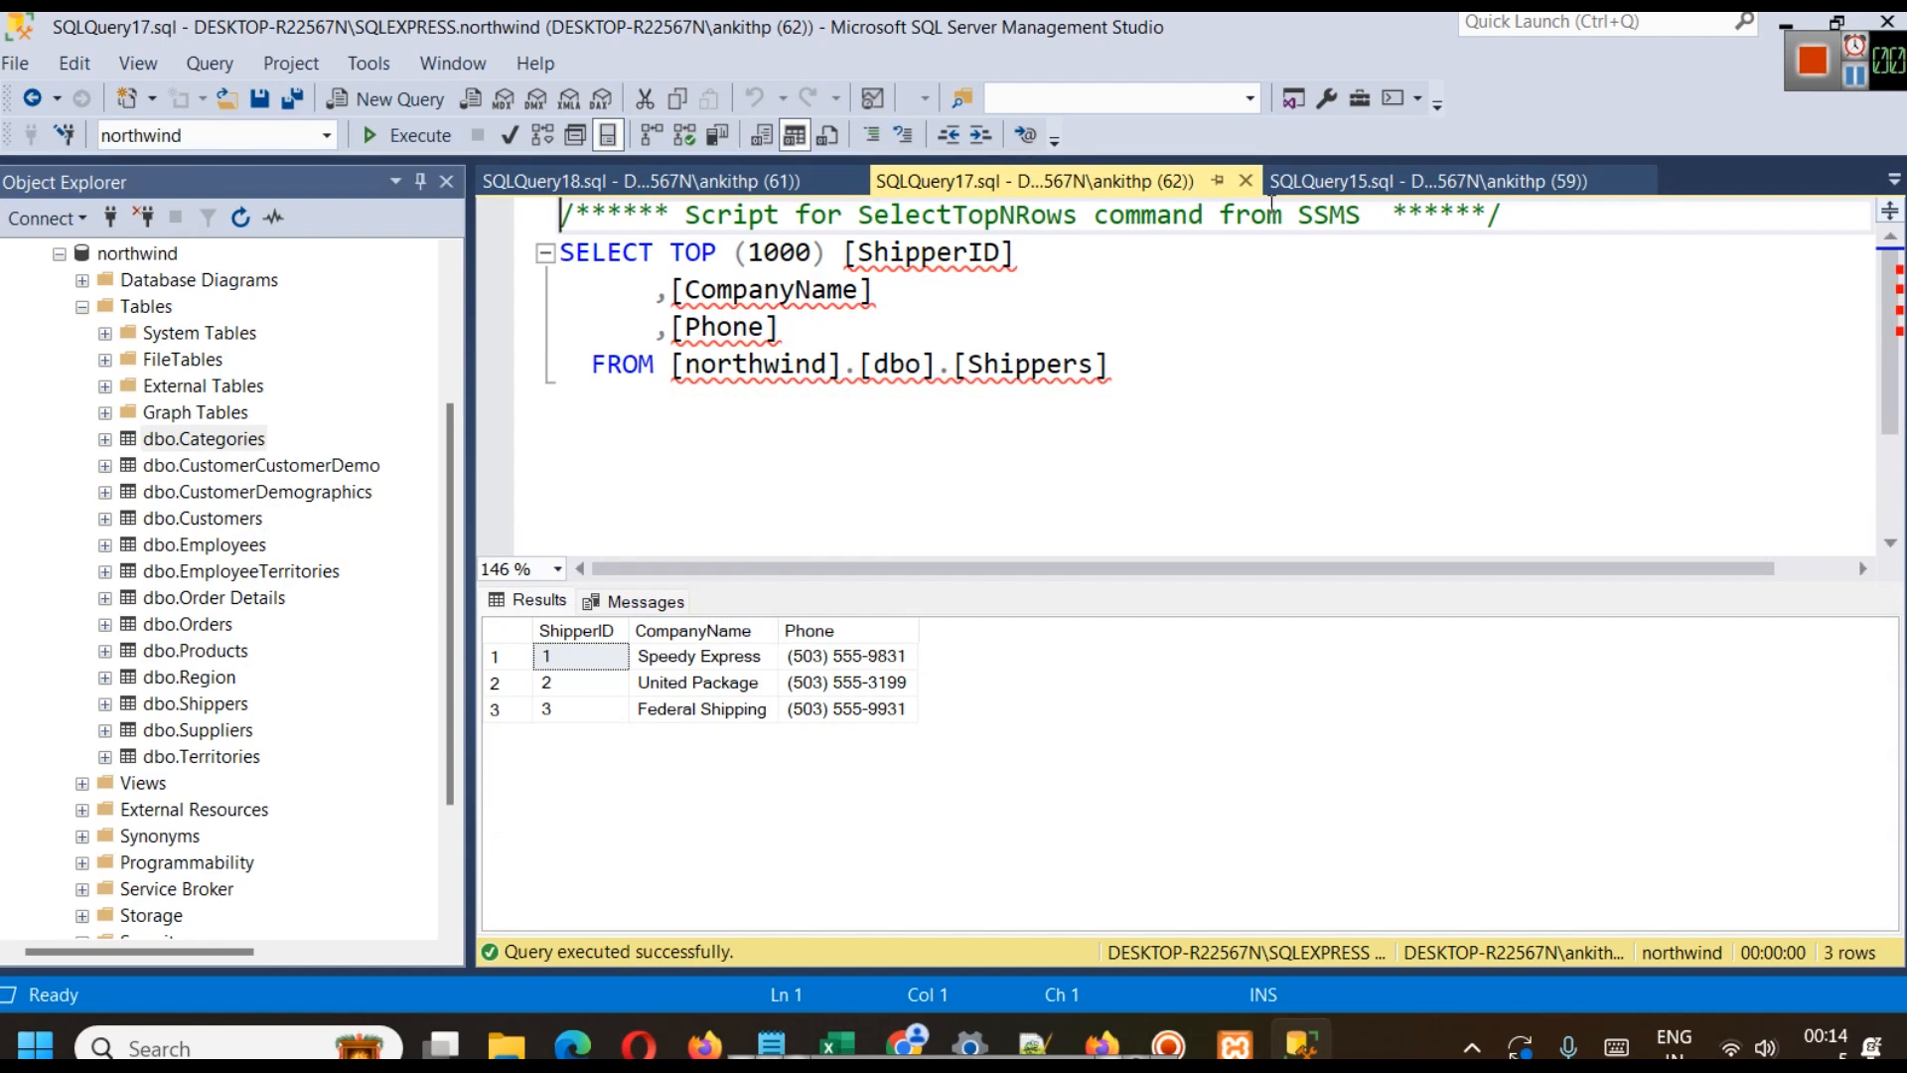
pyautogui.click(1245, 181)
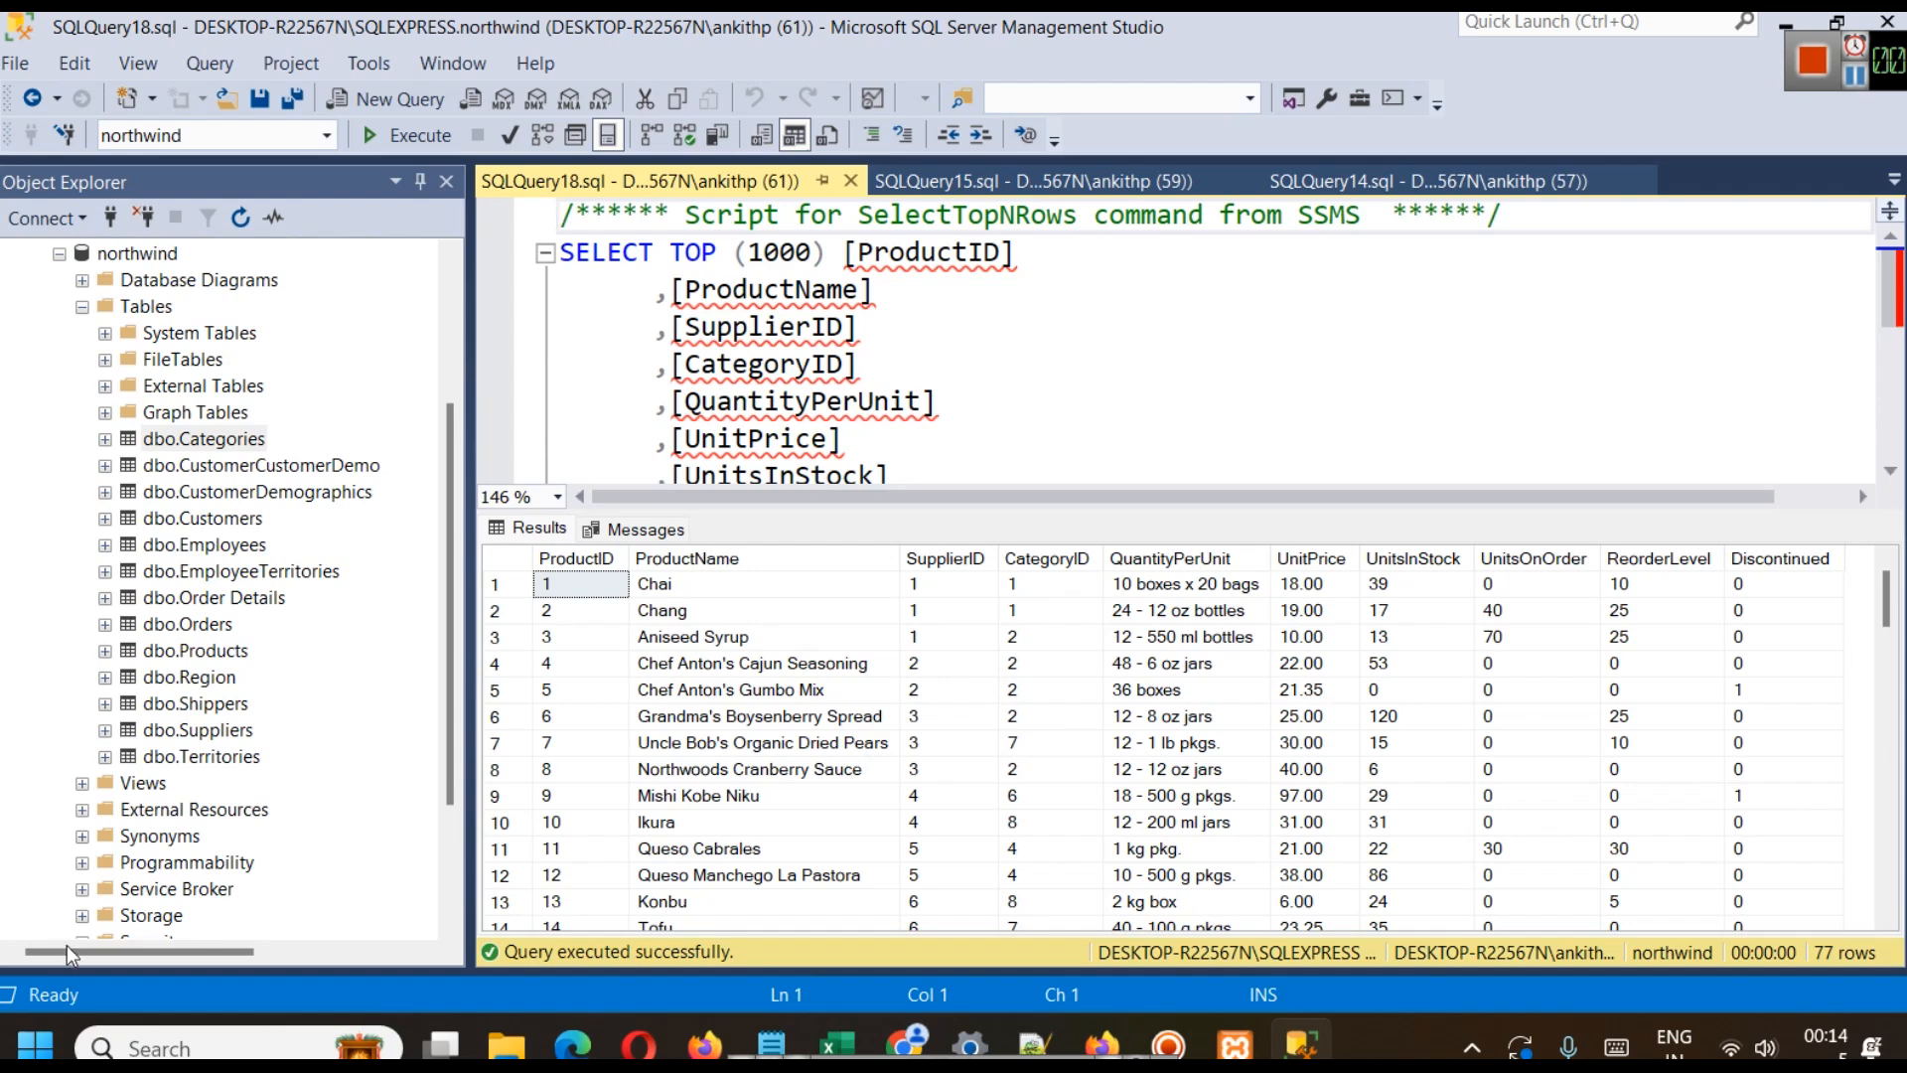
# - Launch Excel with a new blank workbook
pyautogui.click(176, 1043)
pyautogui.write('excel')
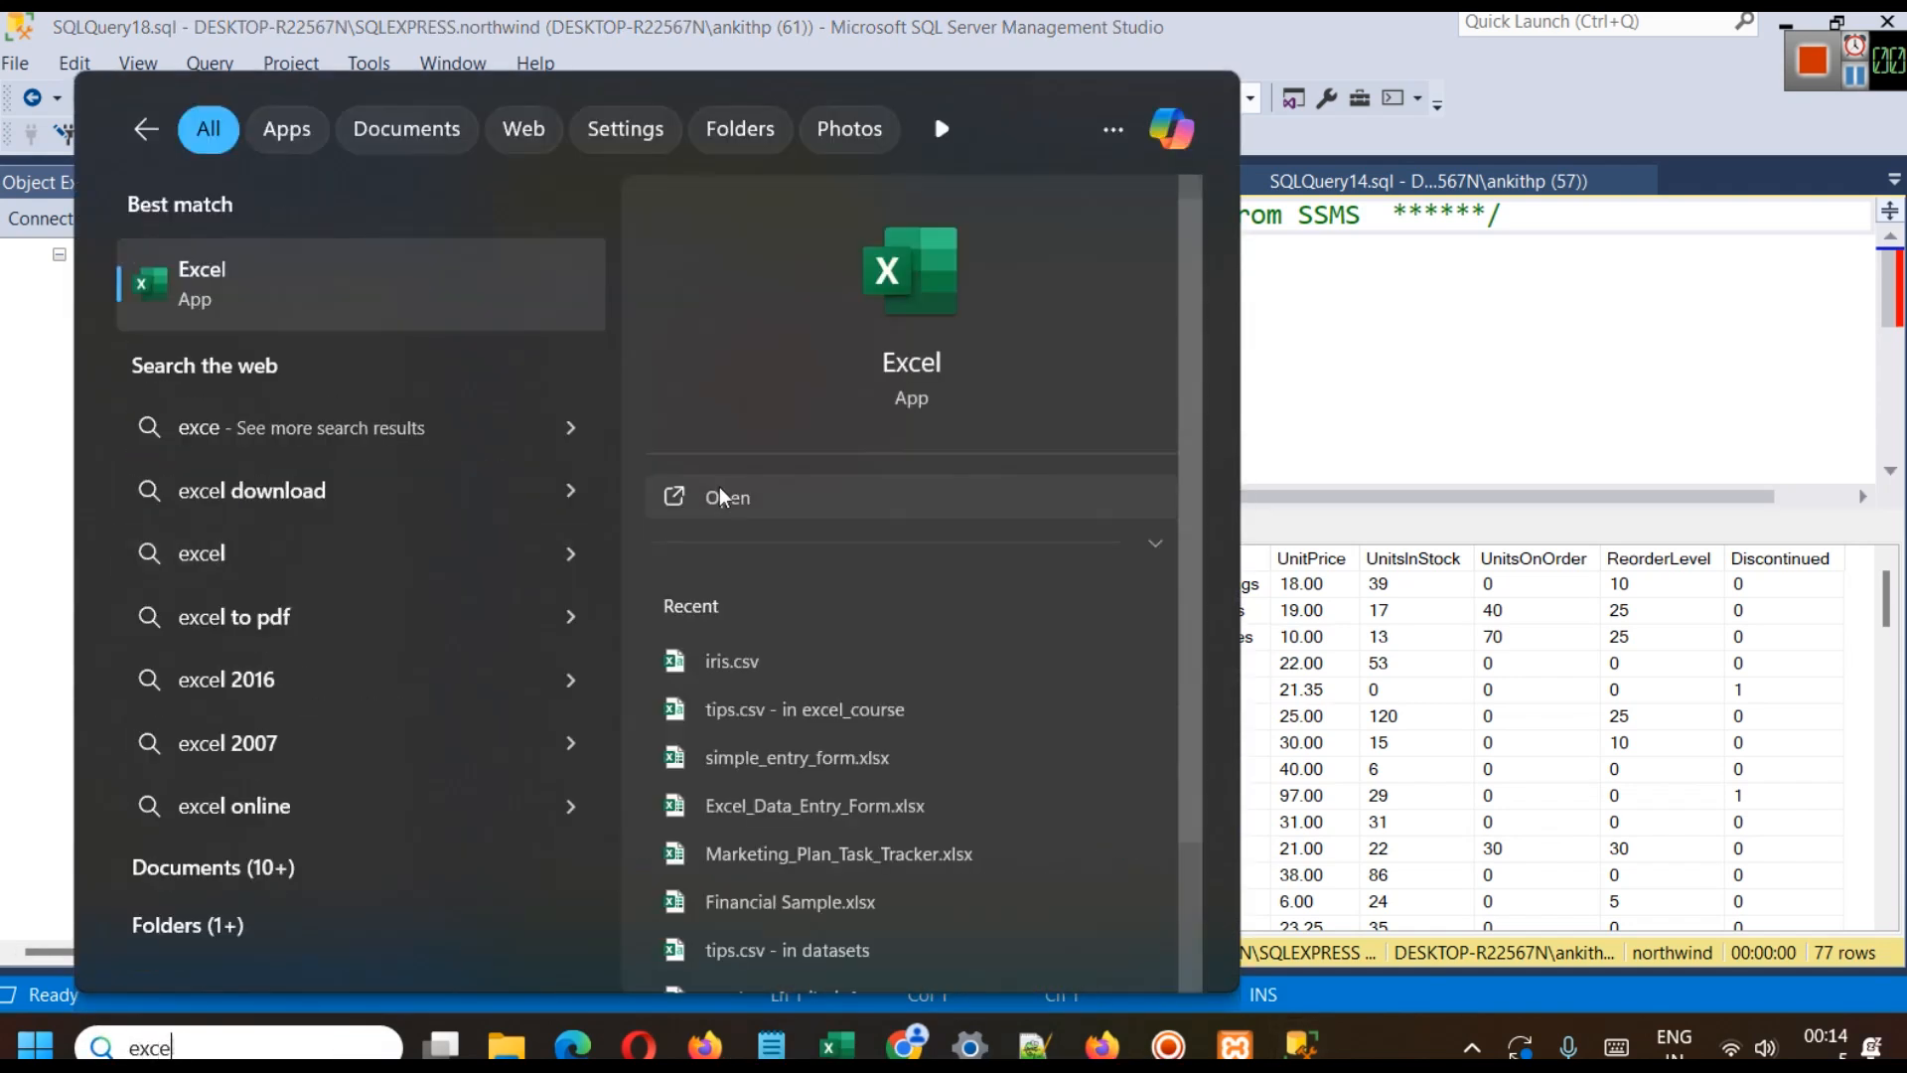
pyautogui.click(739, 483)
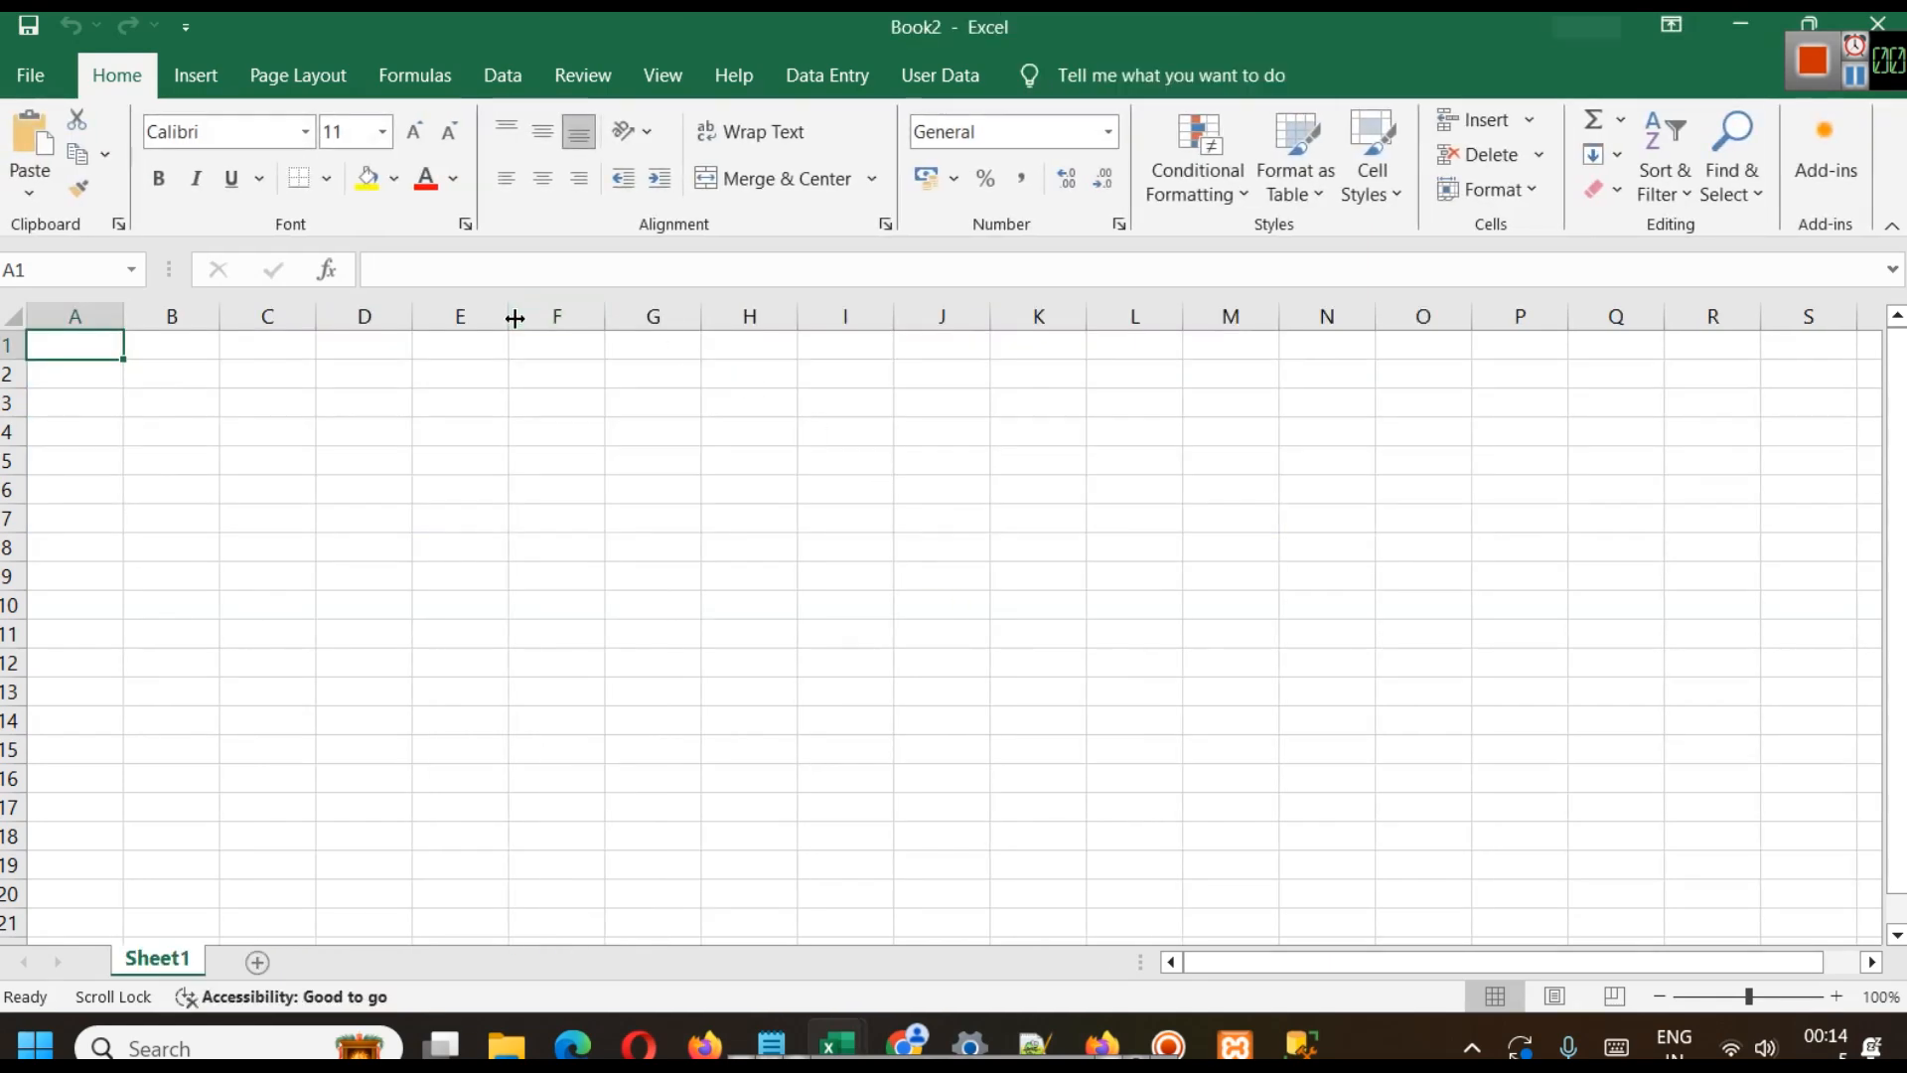
# - Start a data import into the workbook from a SQL Server database
pyautogui.click(503, 85)
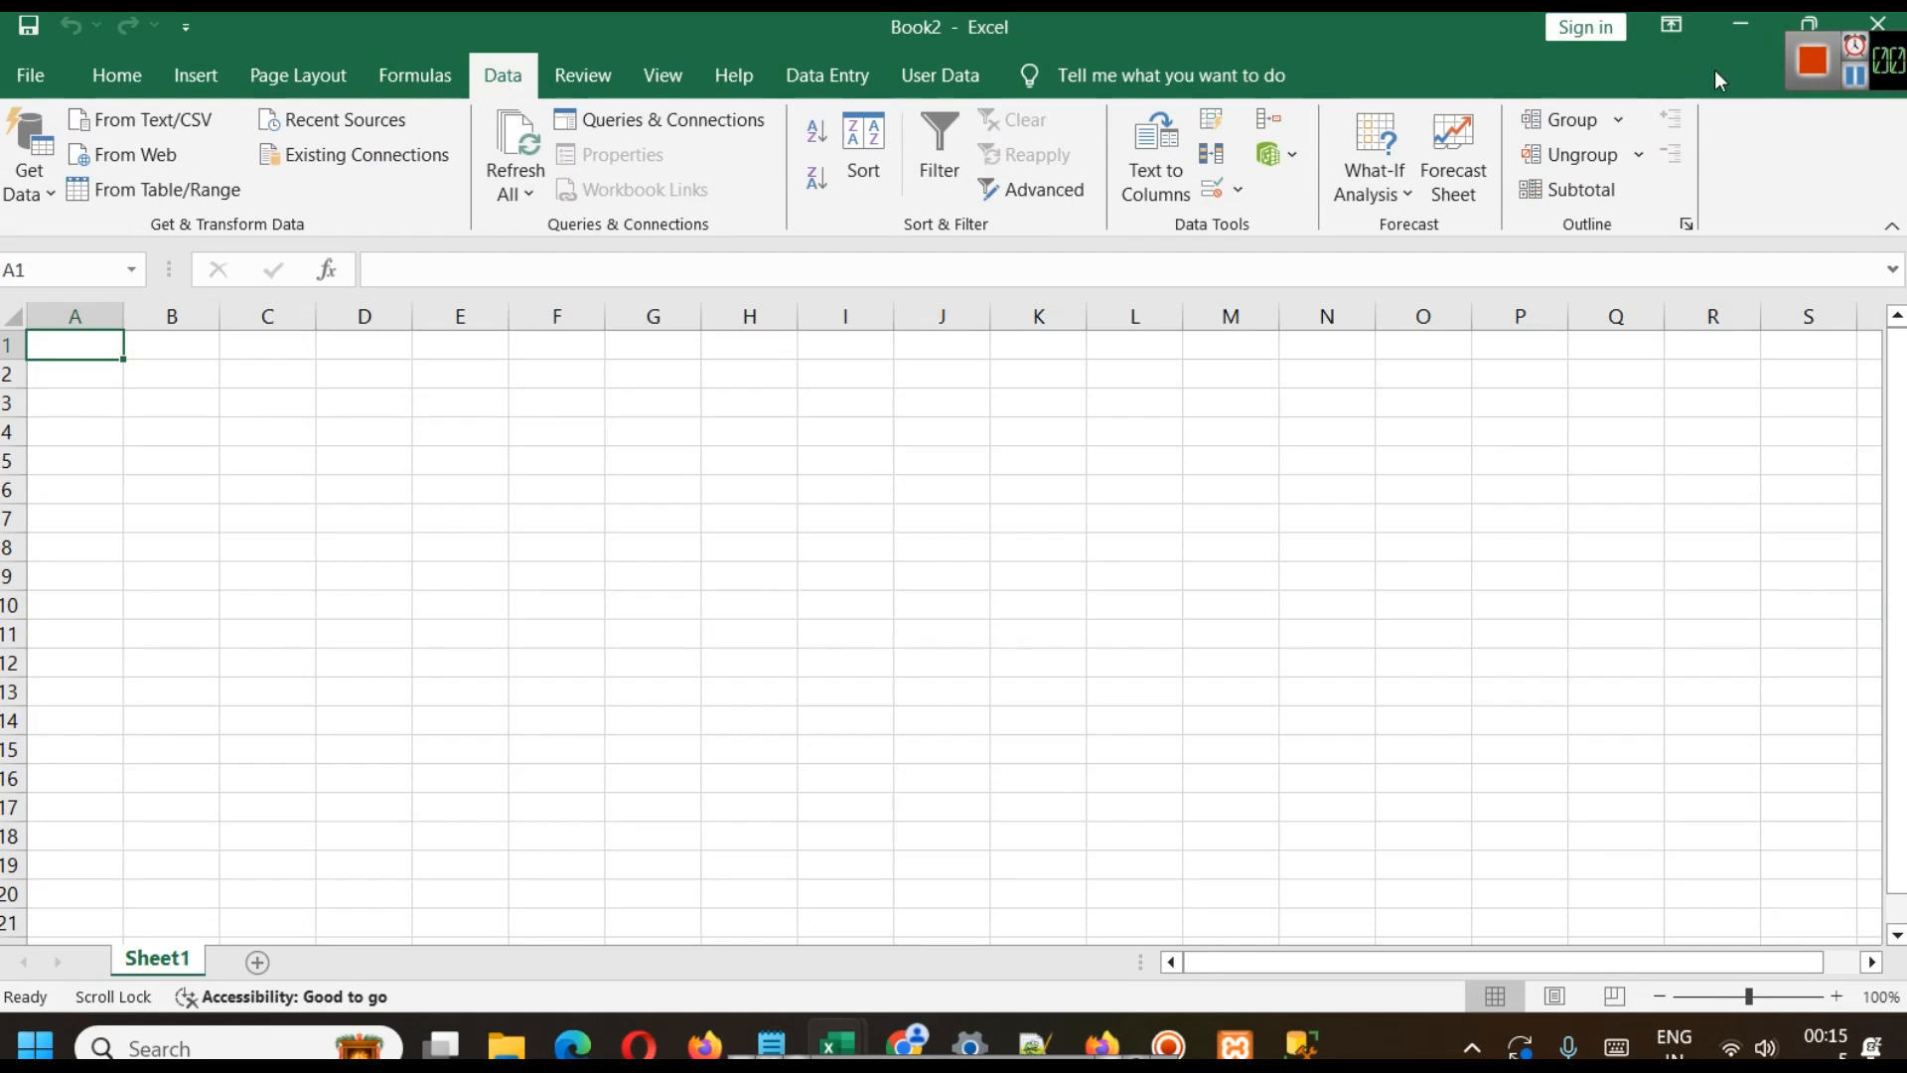
pyautogui.moveTo(1901, 59); pyautogui.dragTo(1714, 62)
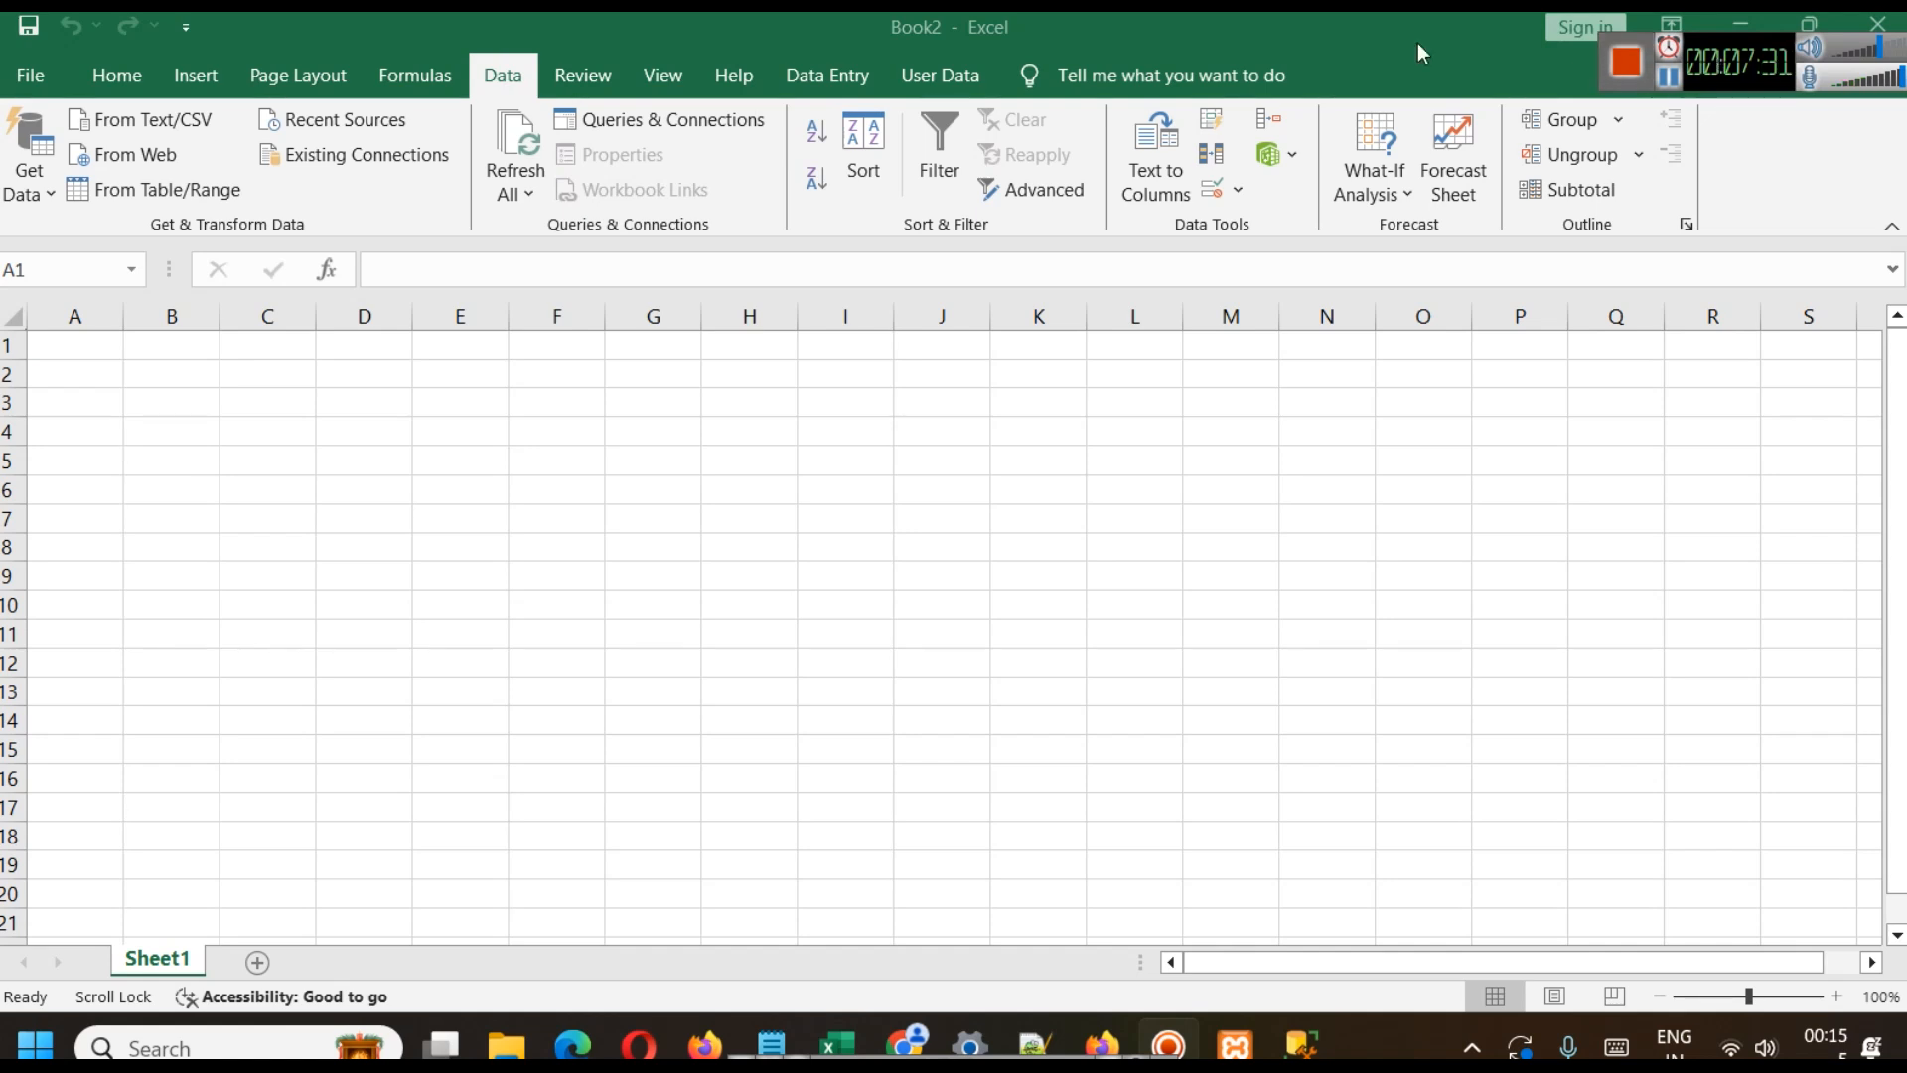
pyautogui.click(51, 182)
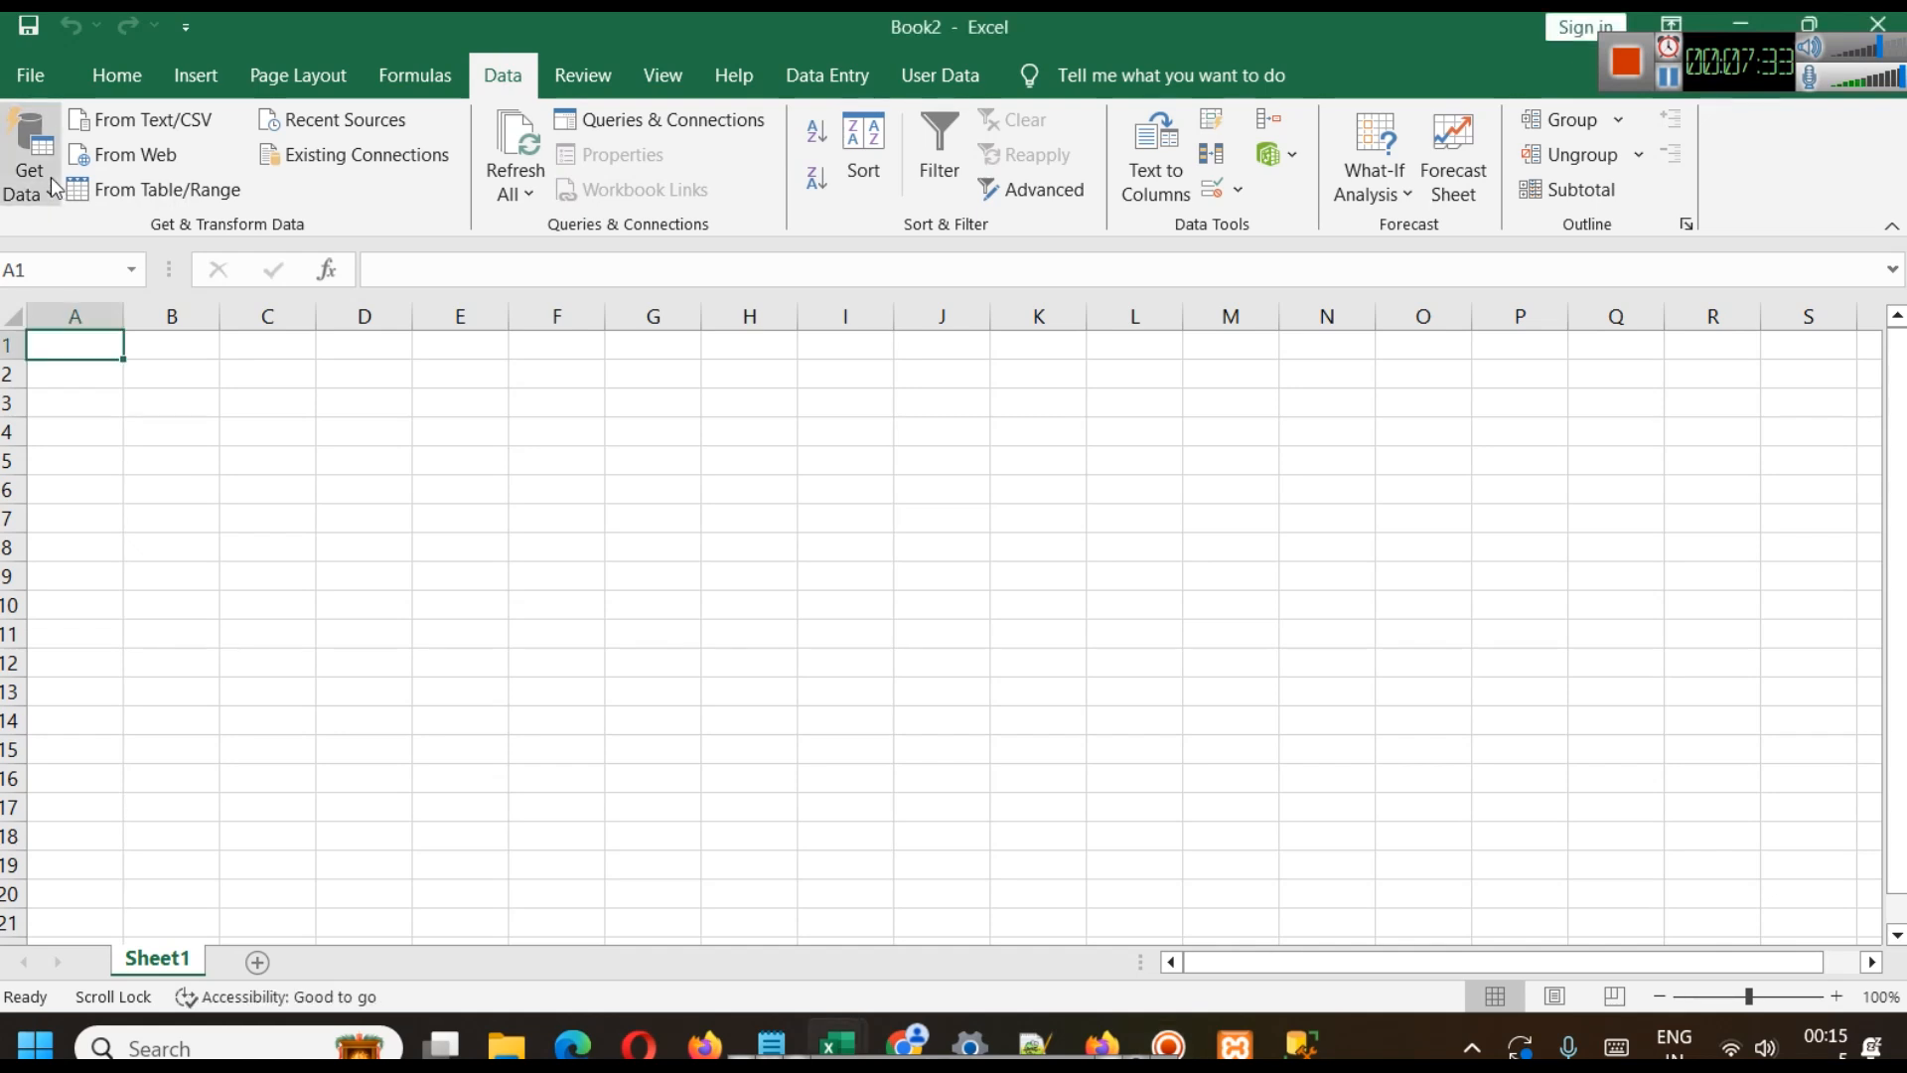
pyautogui.click(51, 177)
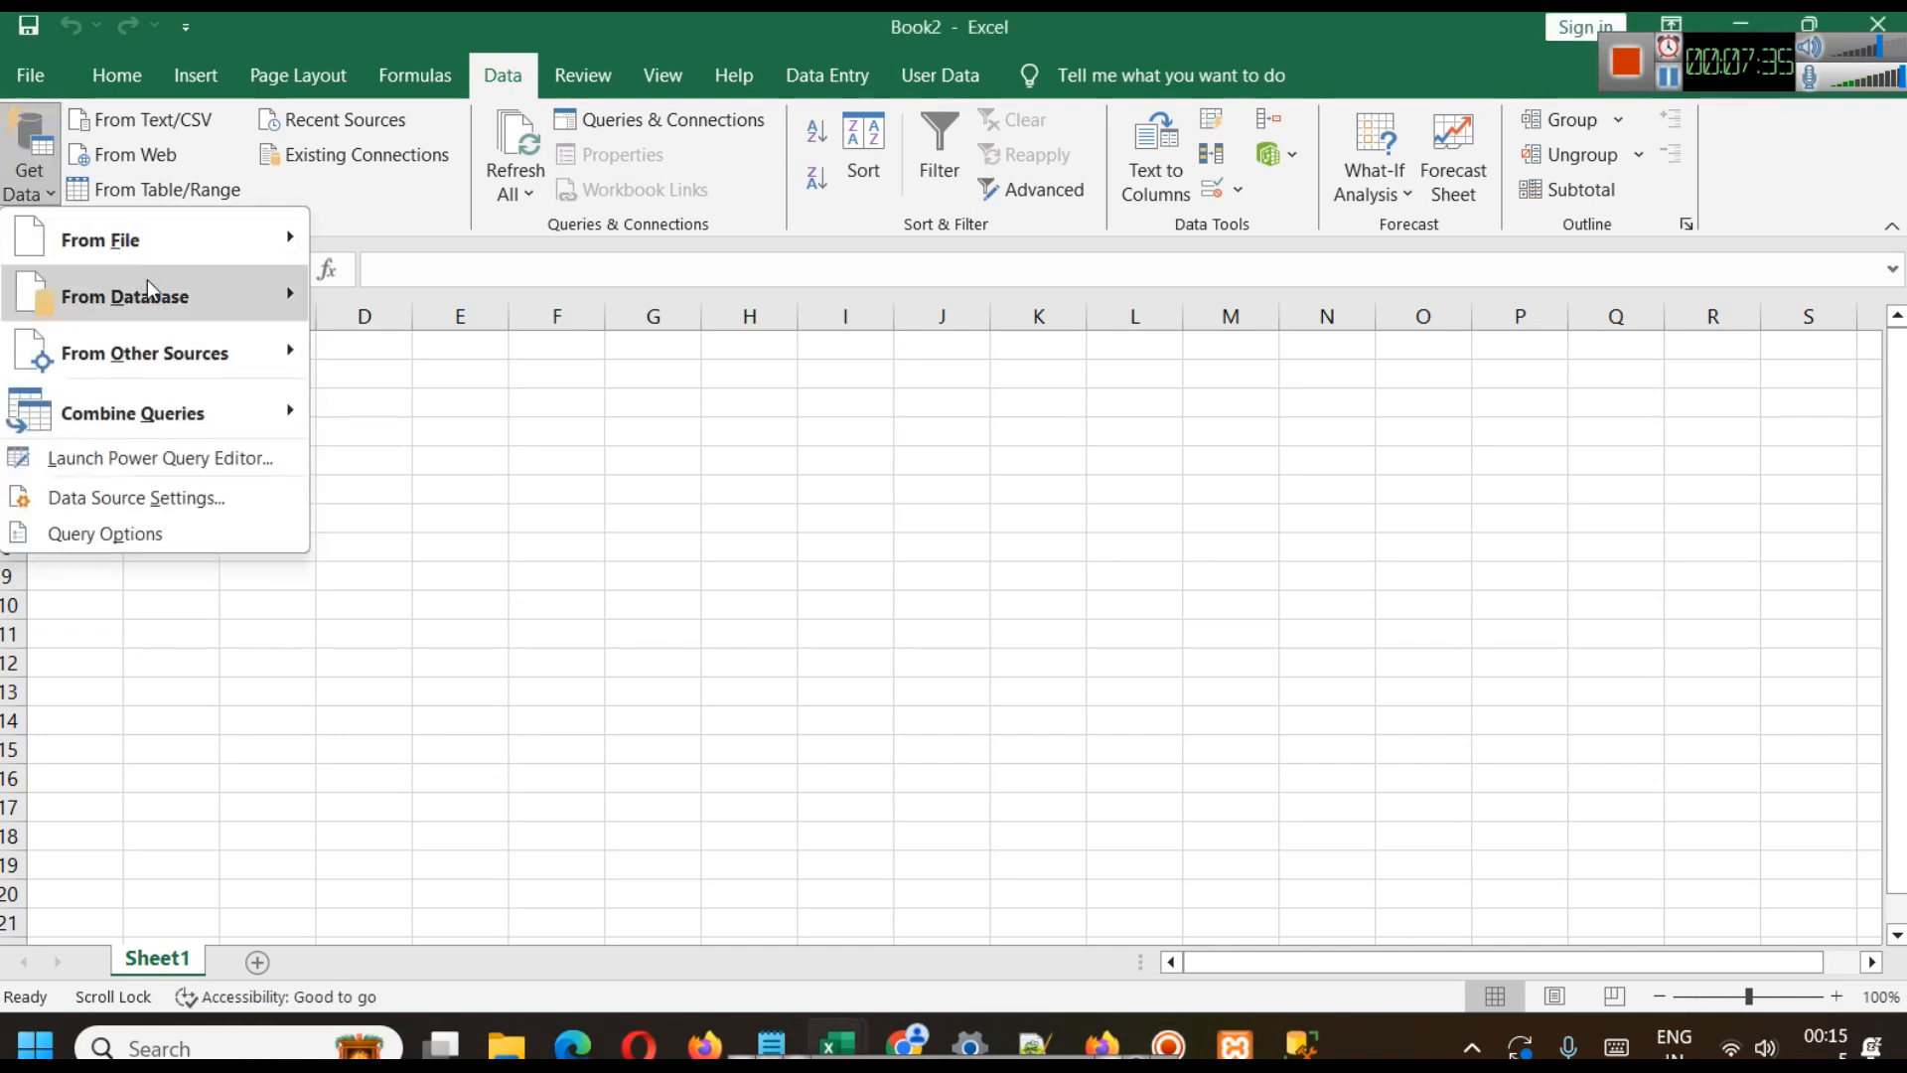
pyautogui.moveTo(171, 310)
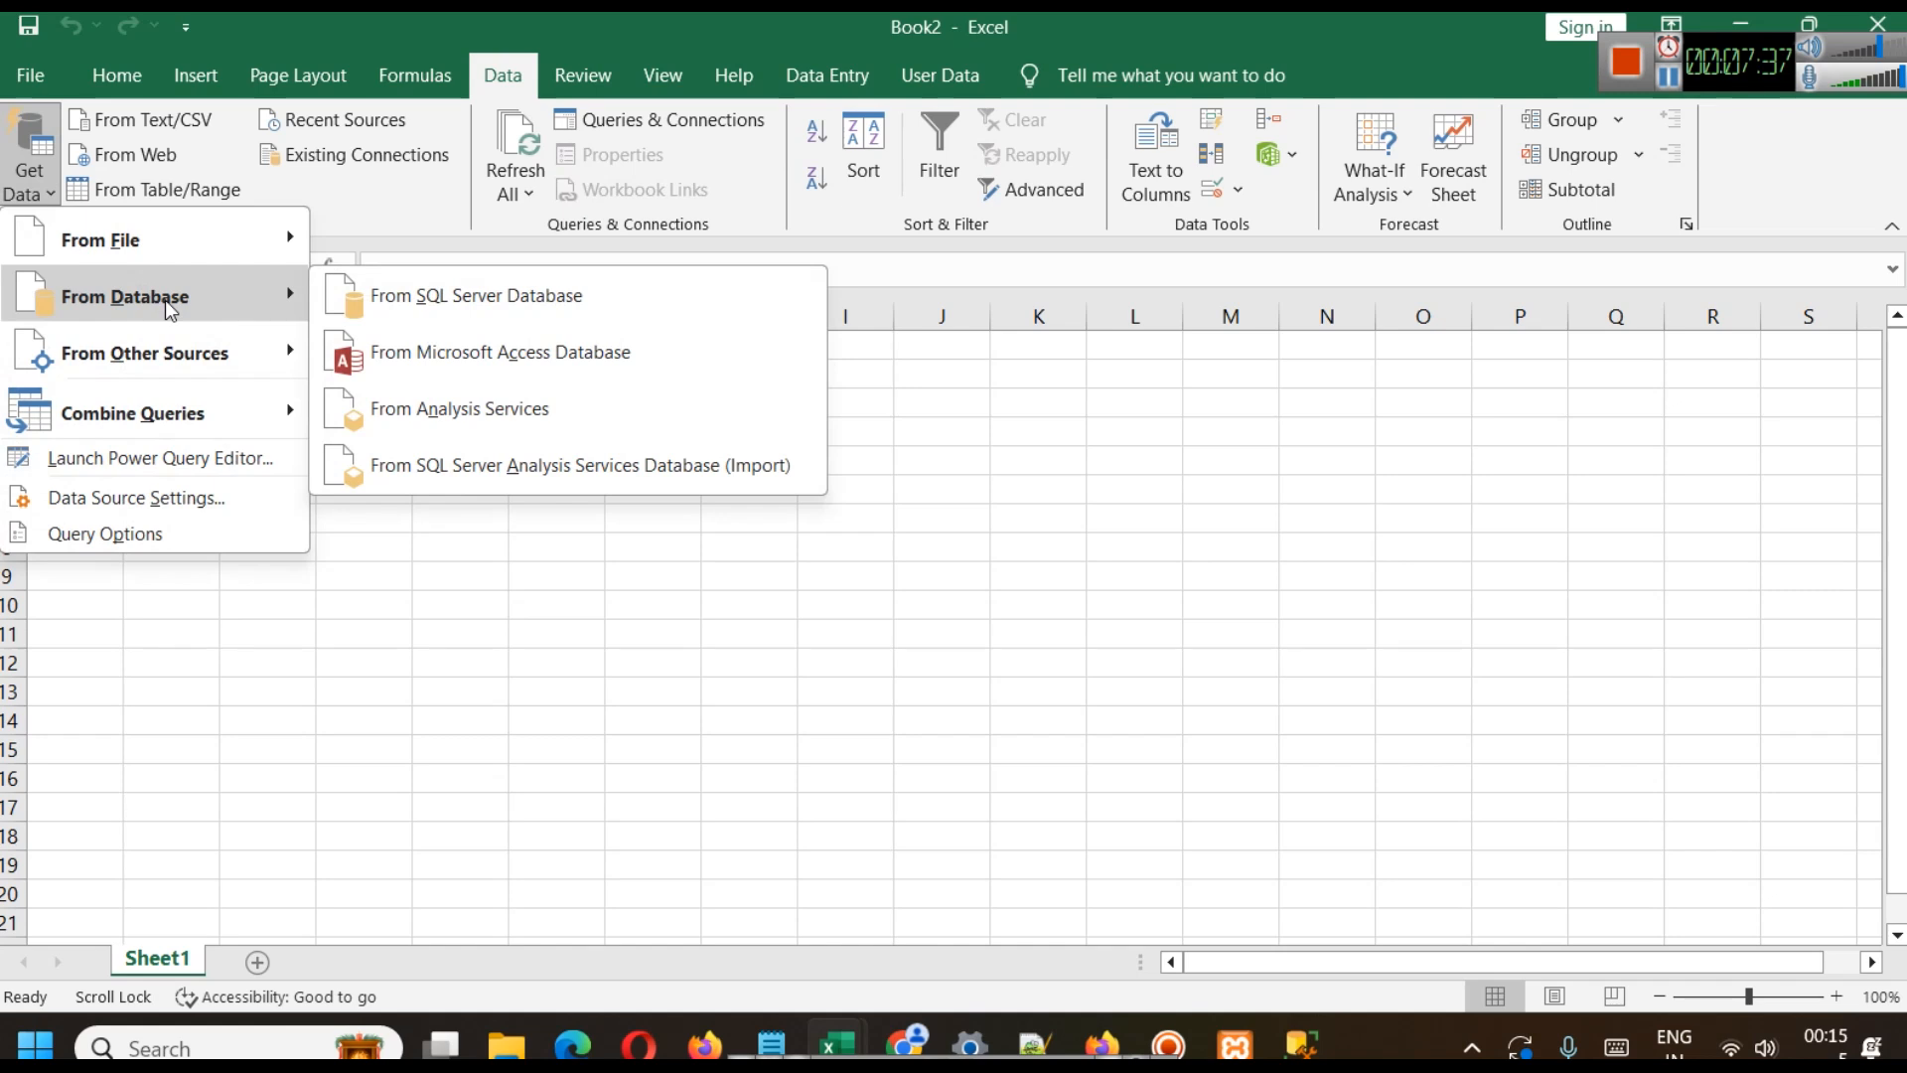
pyautogui.click(429, 303)
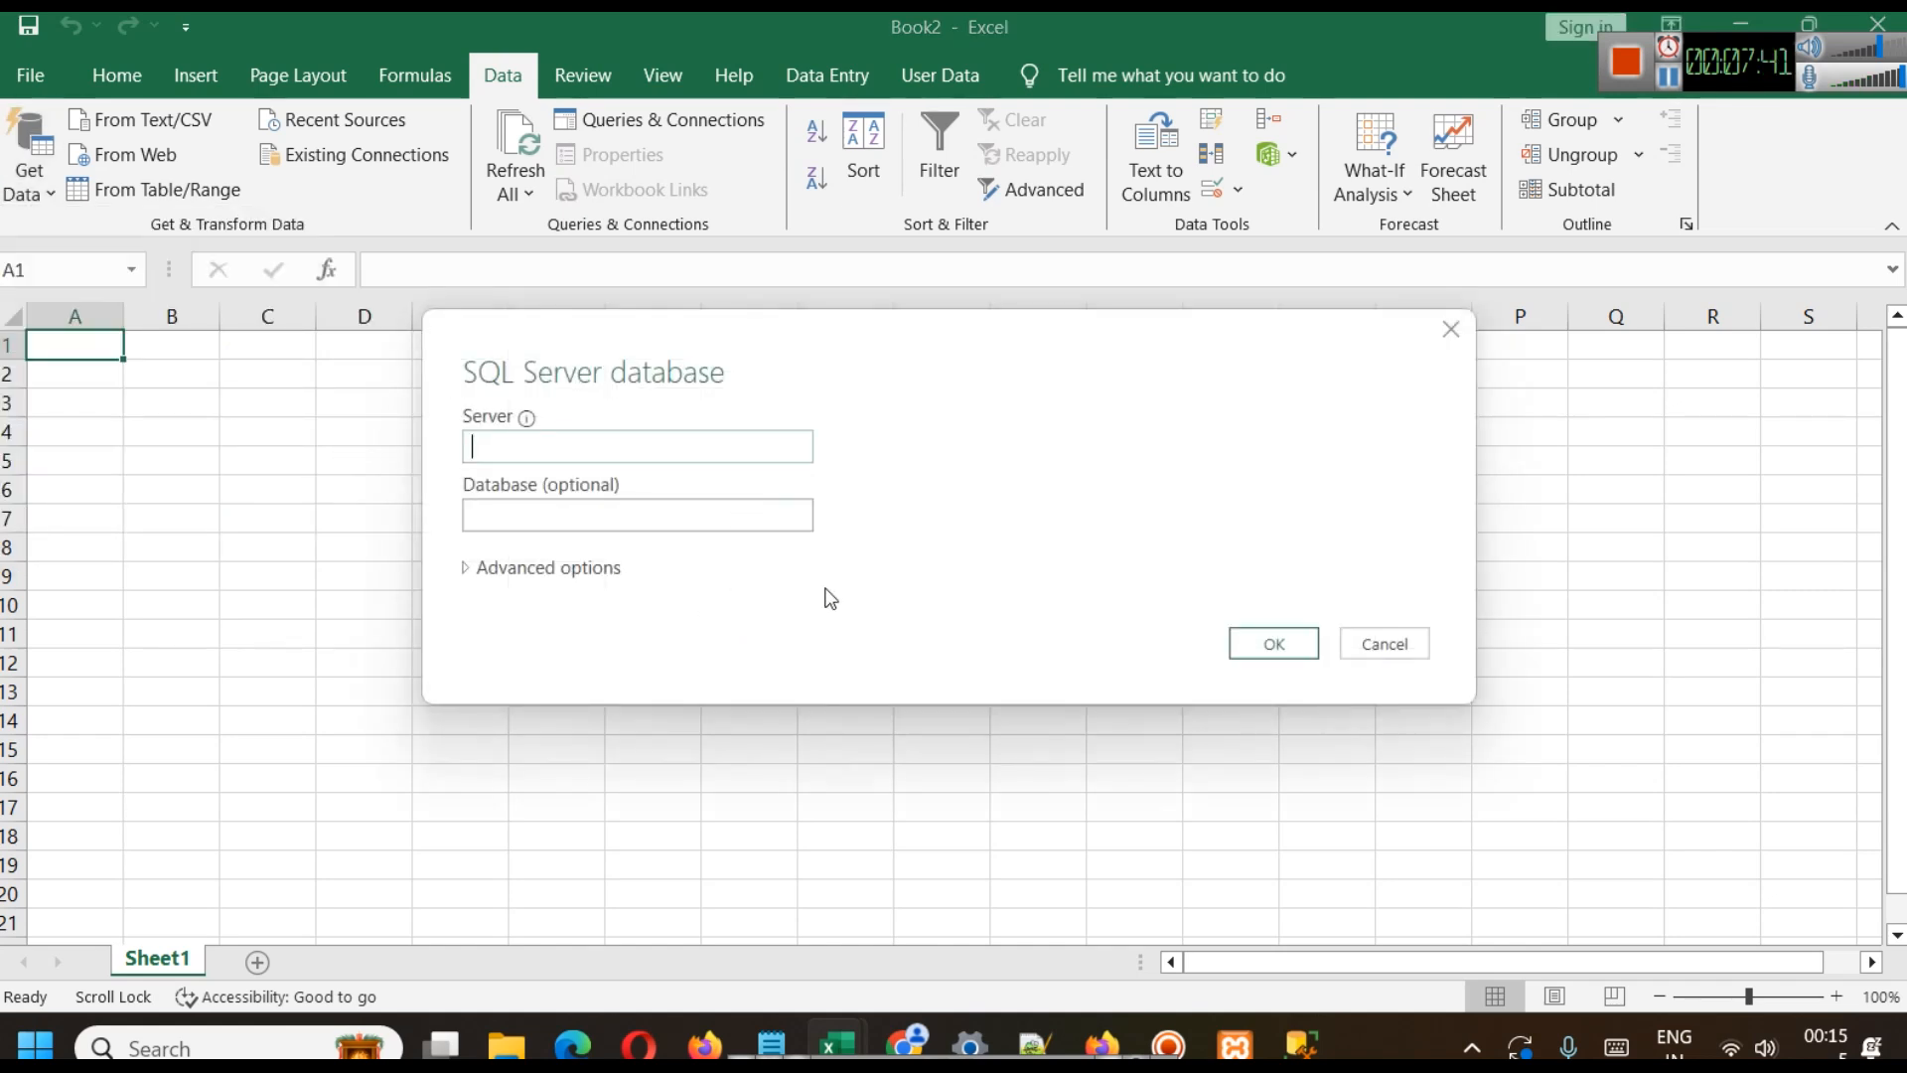
# - Switch to the Notepad notes and copy the server name DESKTOP-R22567N\SQLEXPRESS from below the connection details
pyautogui.moveTo(771, 1043)
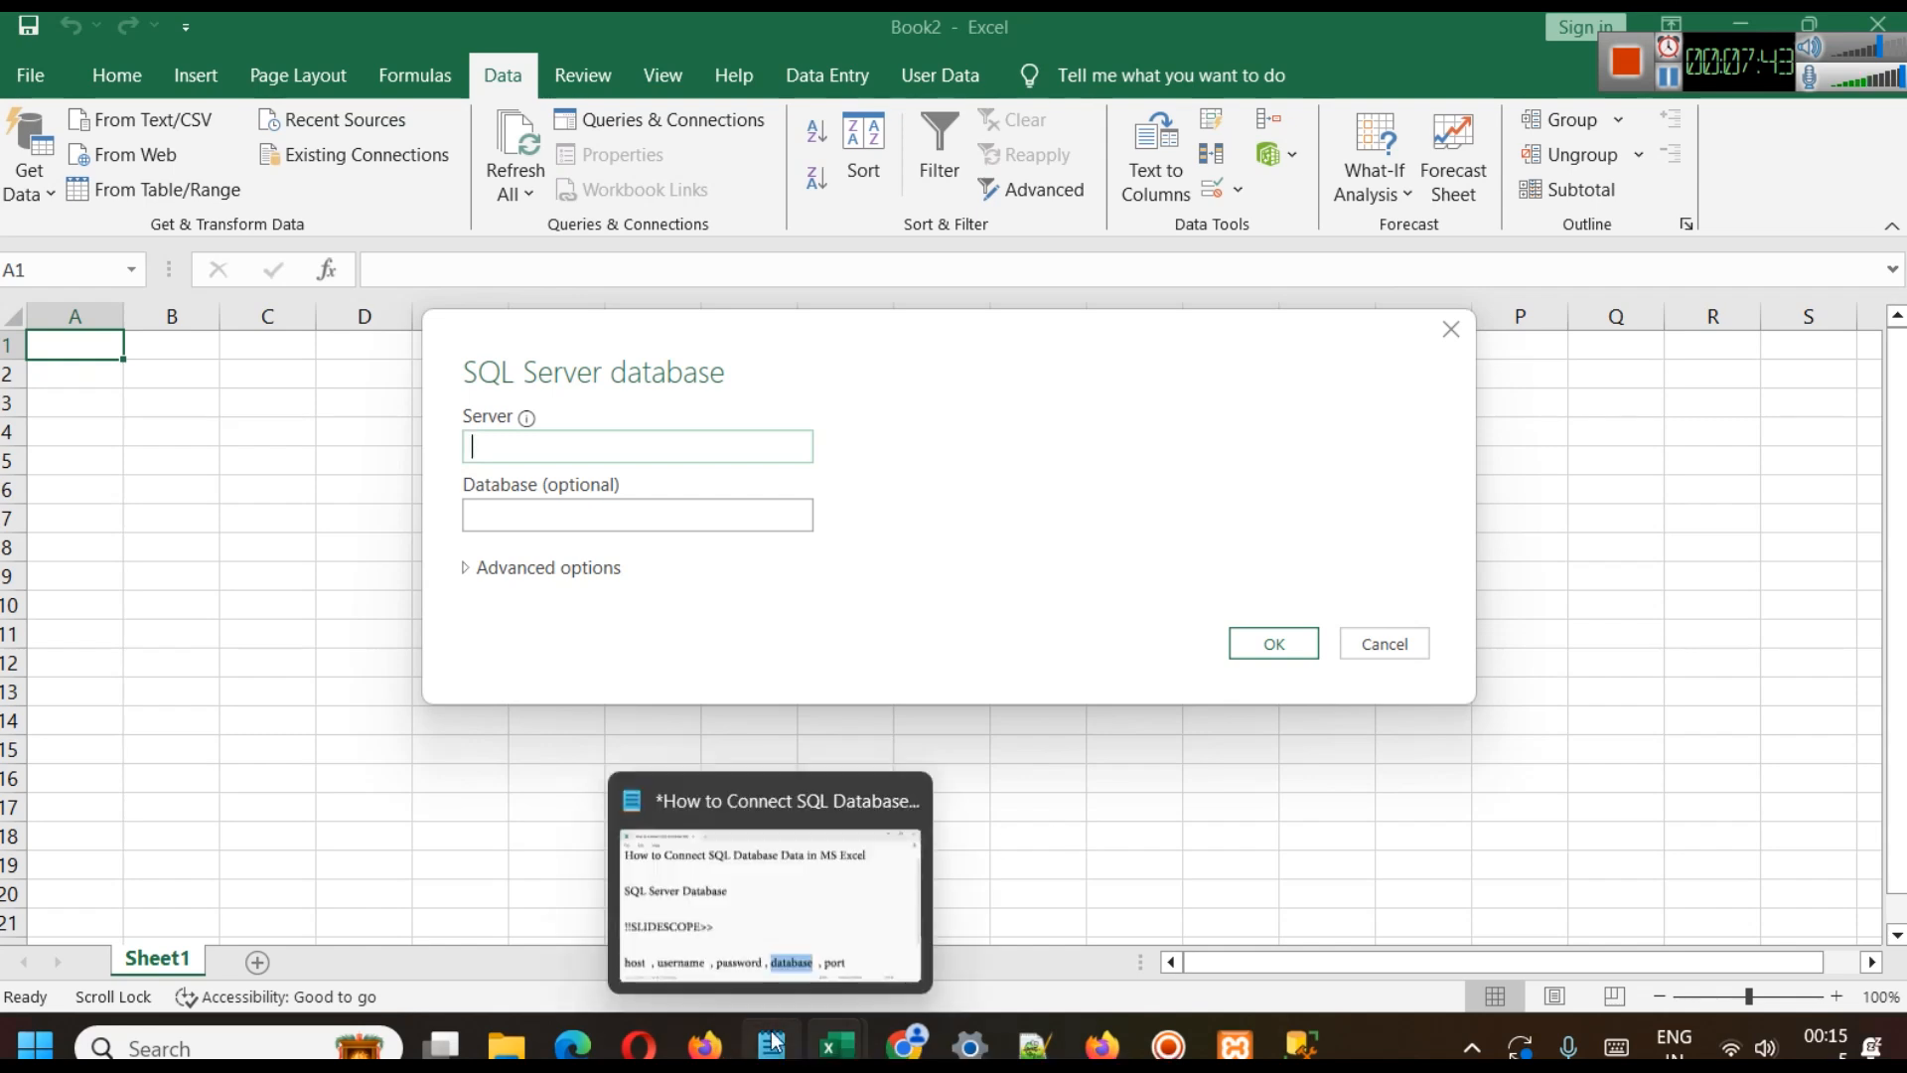
pyautogui.click(793, 889)
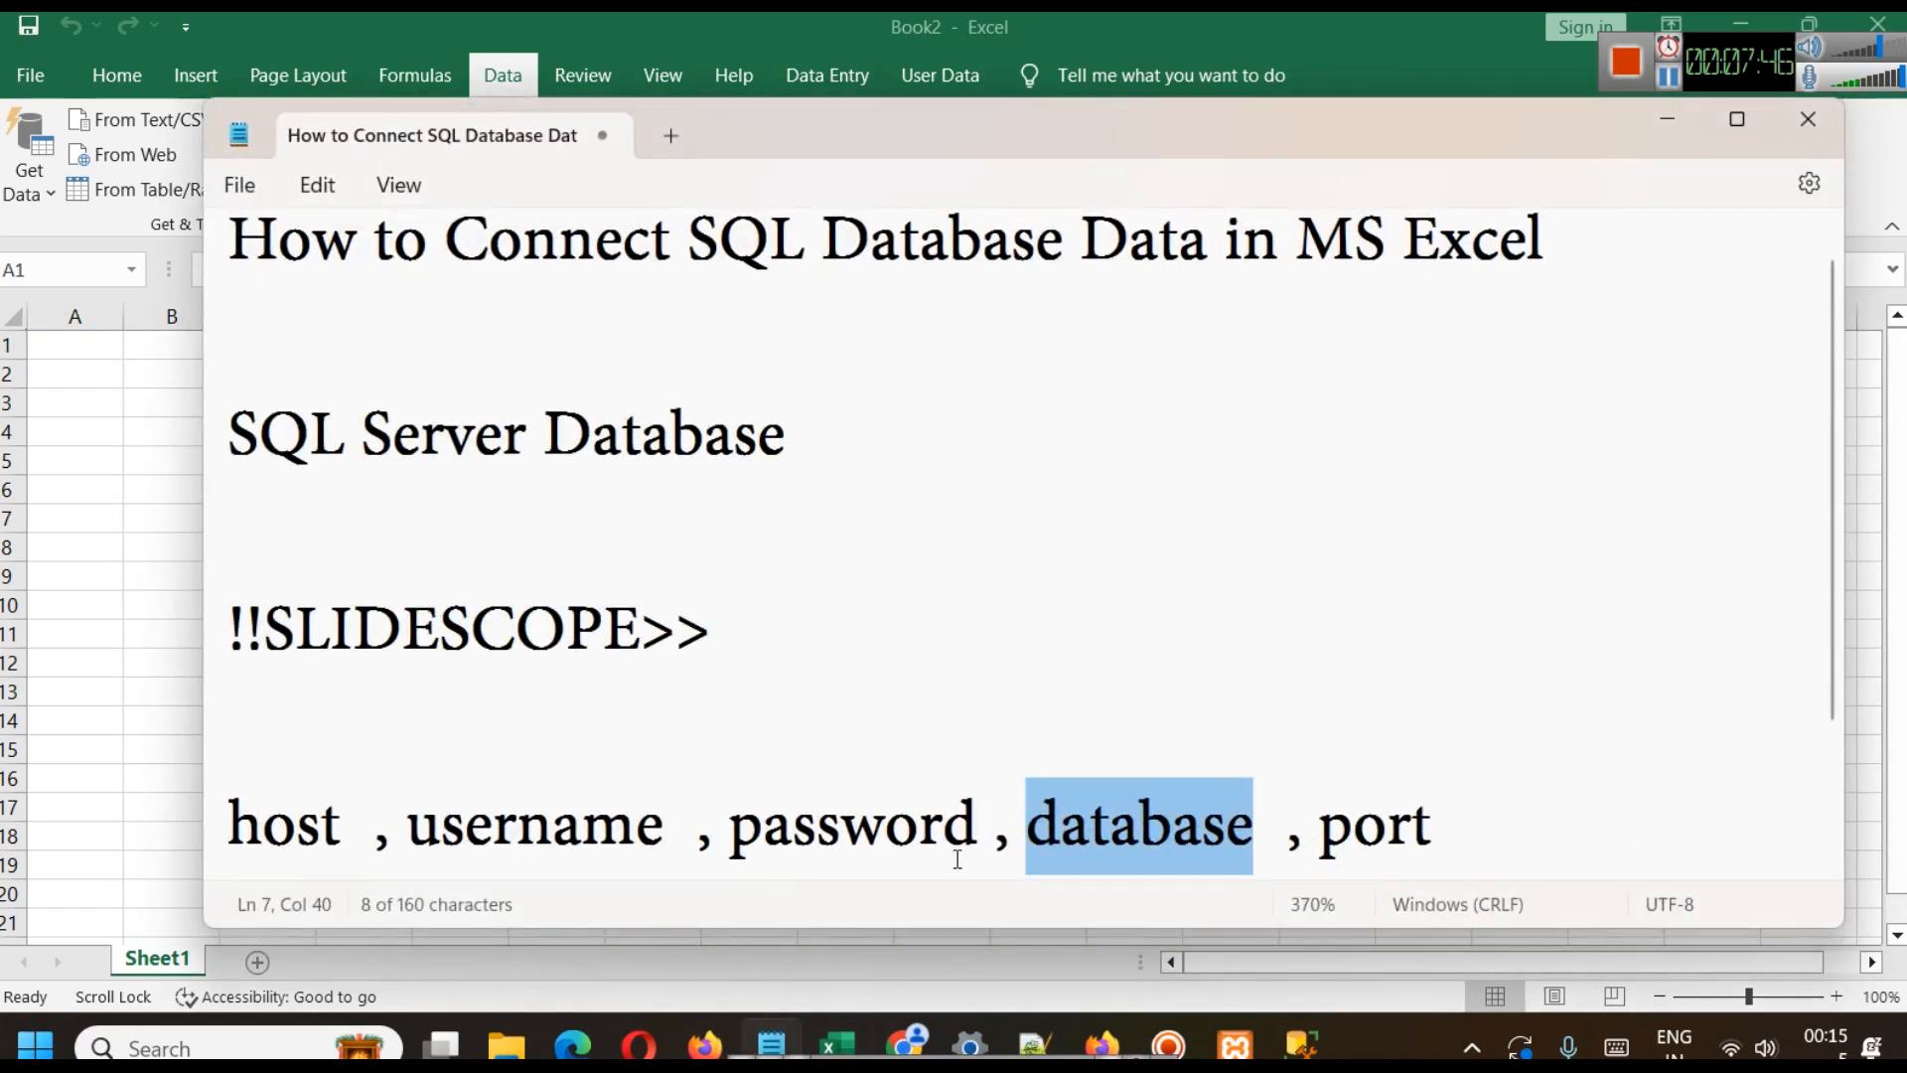
pyautogui.scroll(-2, 962, 789)
pyautogui.moveTo(1186, 829); pyautogui.dragTo(226, 830)
pyautogui.hotkey('ctrl', 'c')
pyautogui.scroll(2, 878, 827)
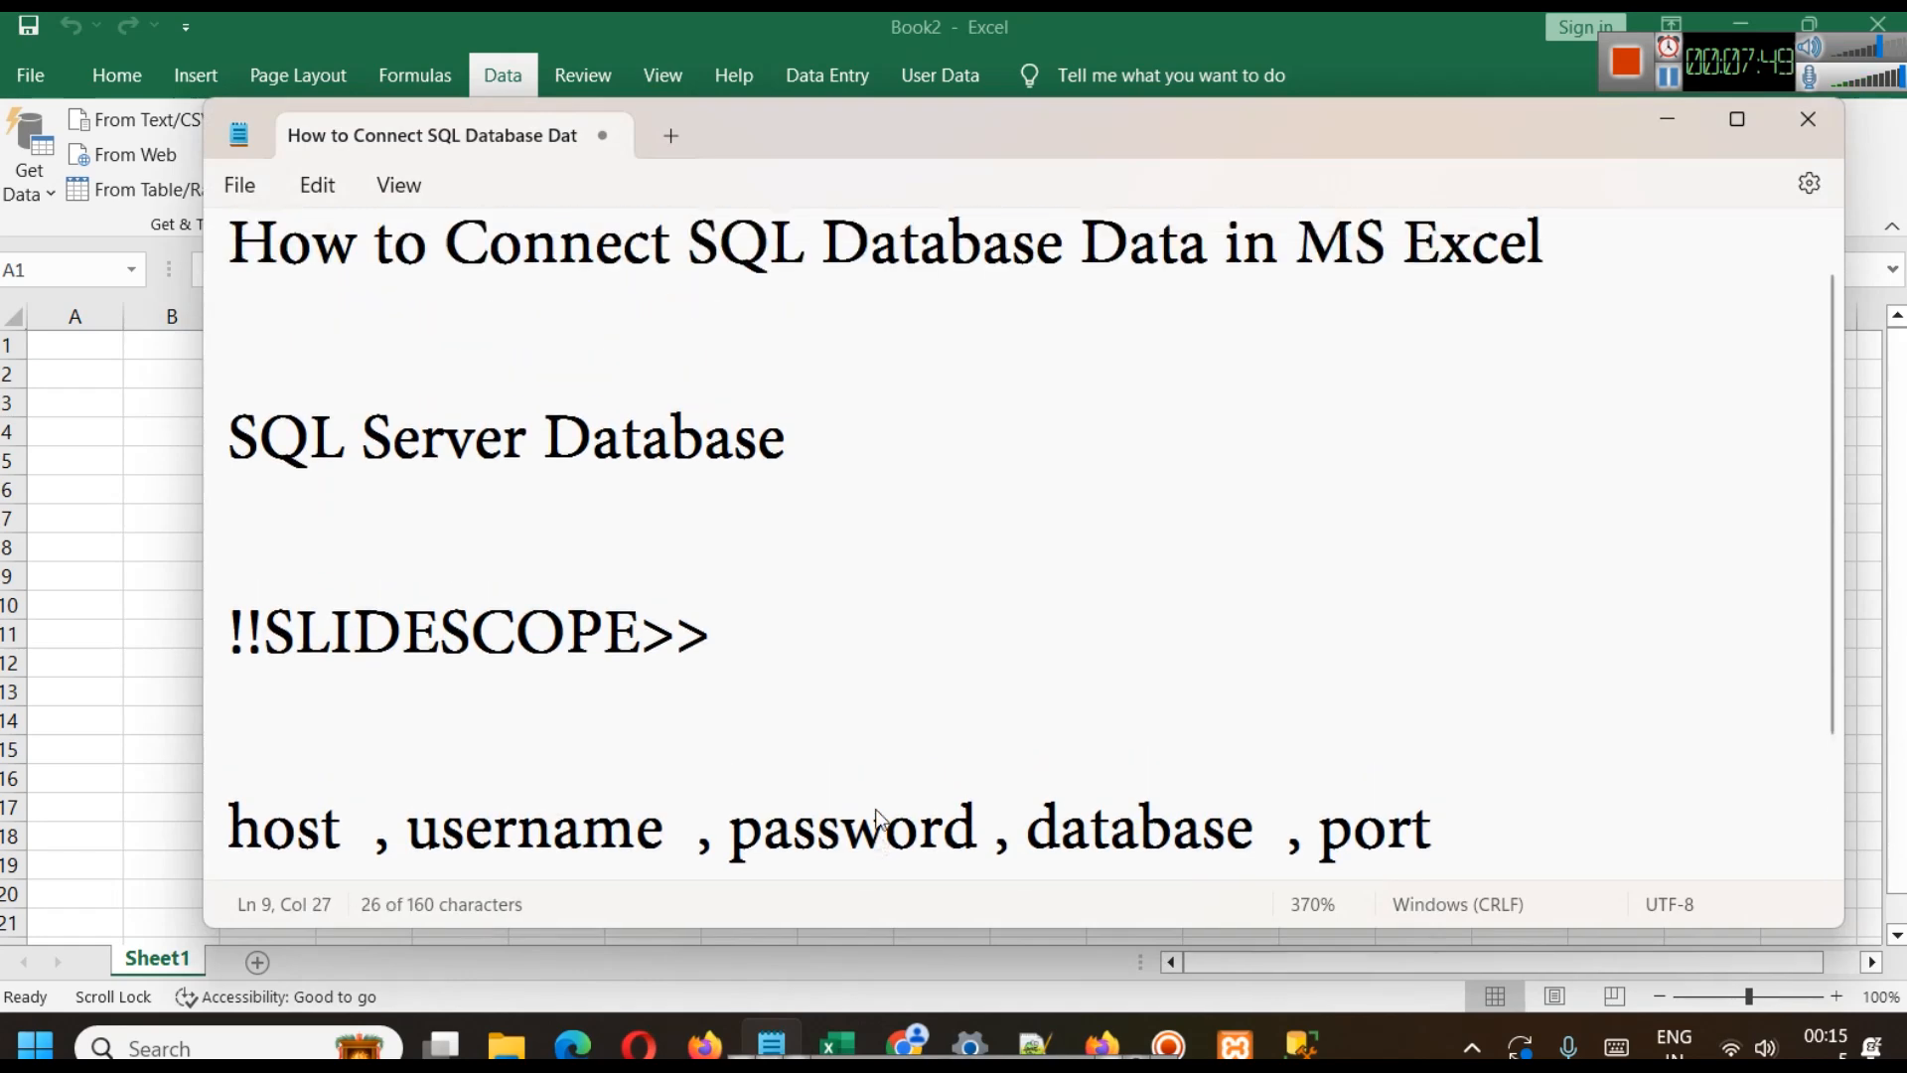
# - Check the server name at the root of Object Explorer in SQL Server Management Studio, and return to the Notepad notes
pyautogui.click(1300, 1044)
pyautogui.scroll(1, 289, 427)
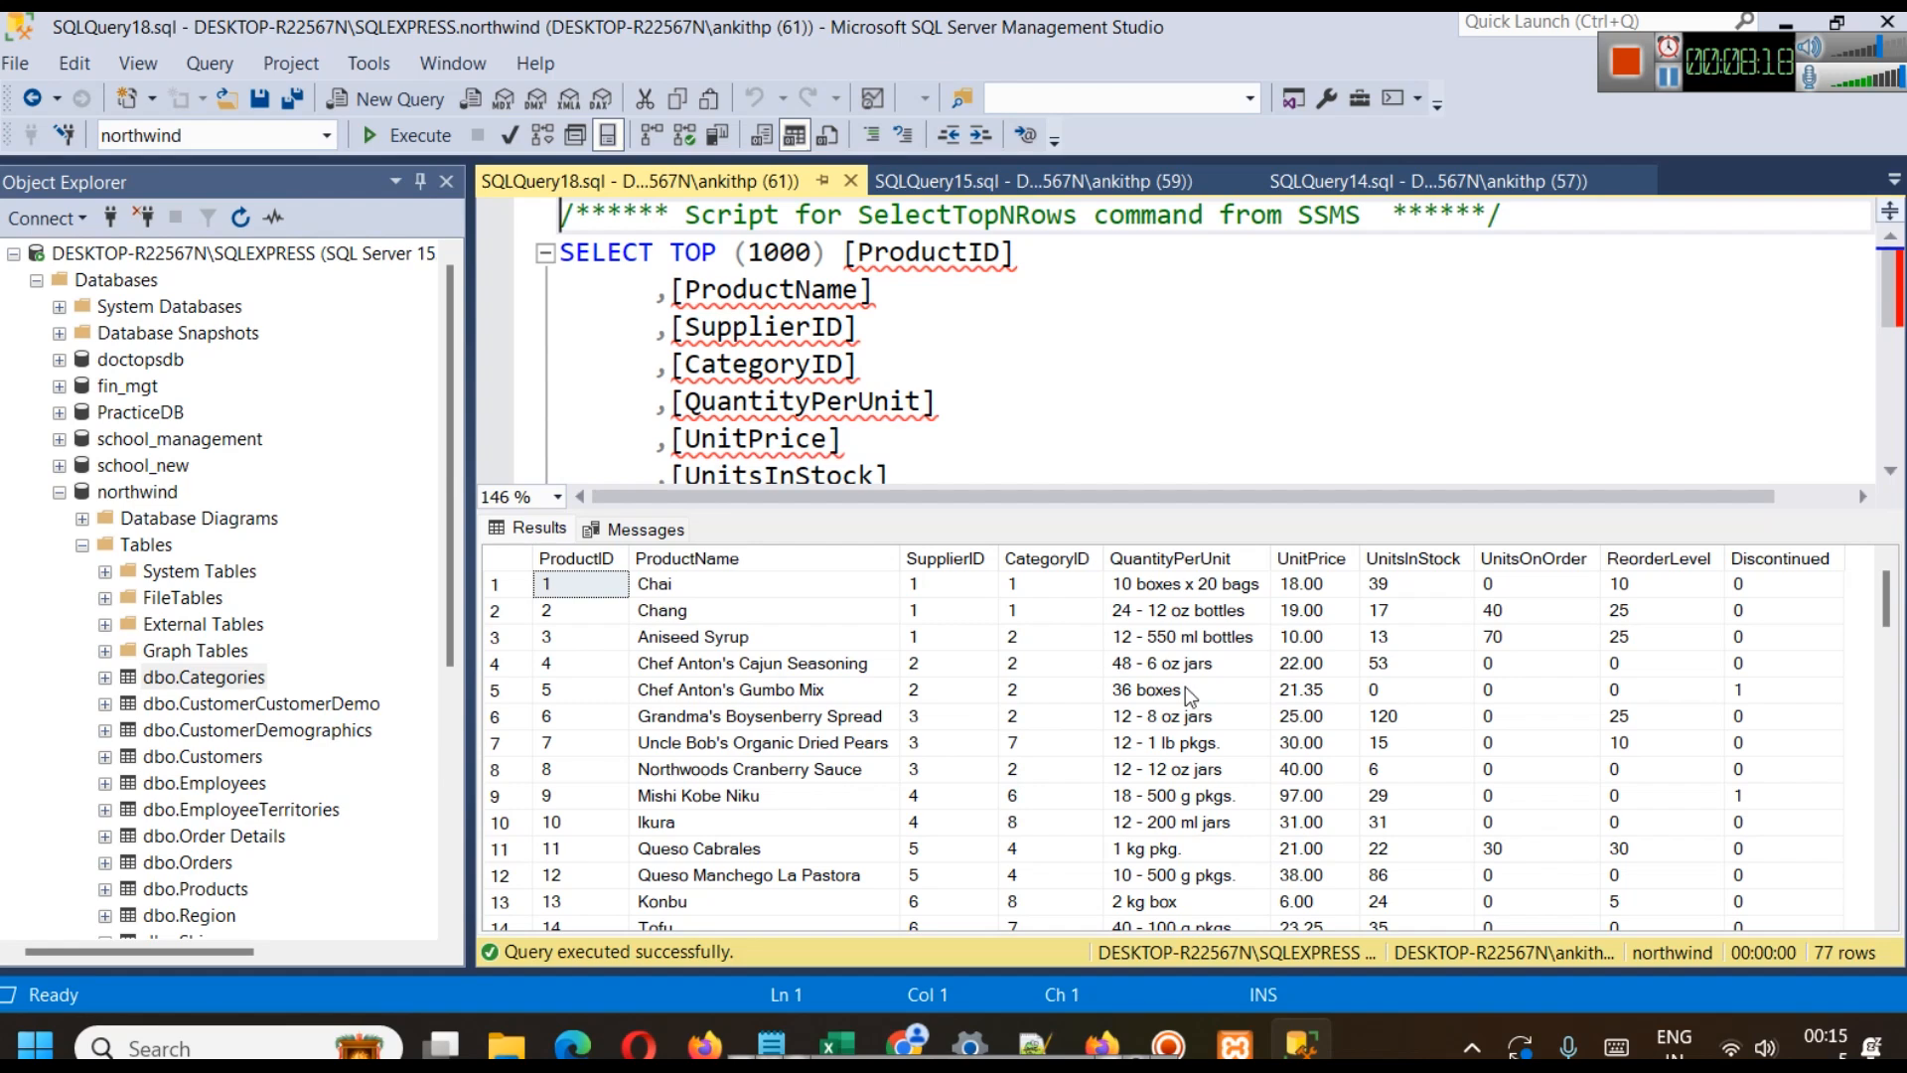
pyautogui.click(771, 1043)
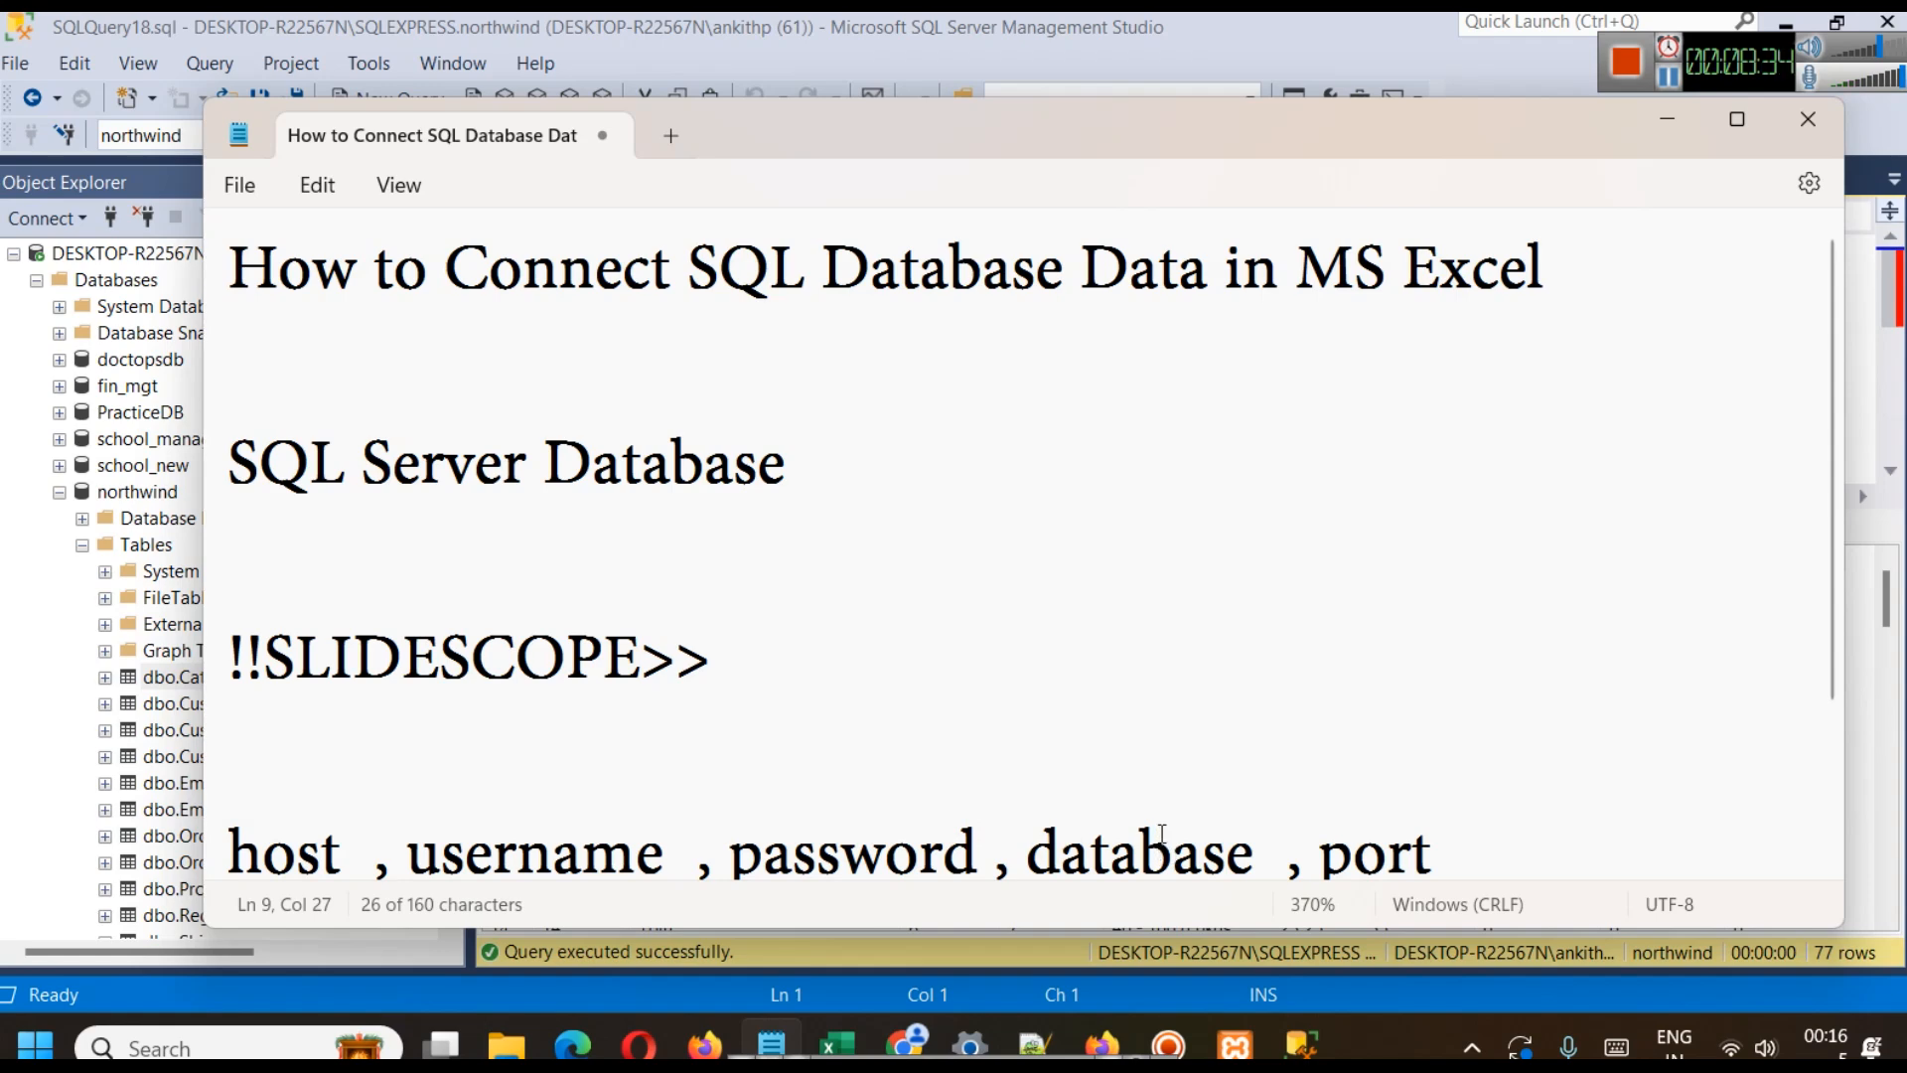
# - Return to Excel and connect to server DESKTOP-R22567N\SQLEXPRESS with northwind as the database
pyautogui.moveTo(826, 1028)
pyautogui.click(993, 894)
pyautogui.click(497, 447)
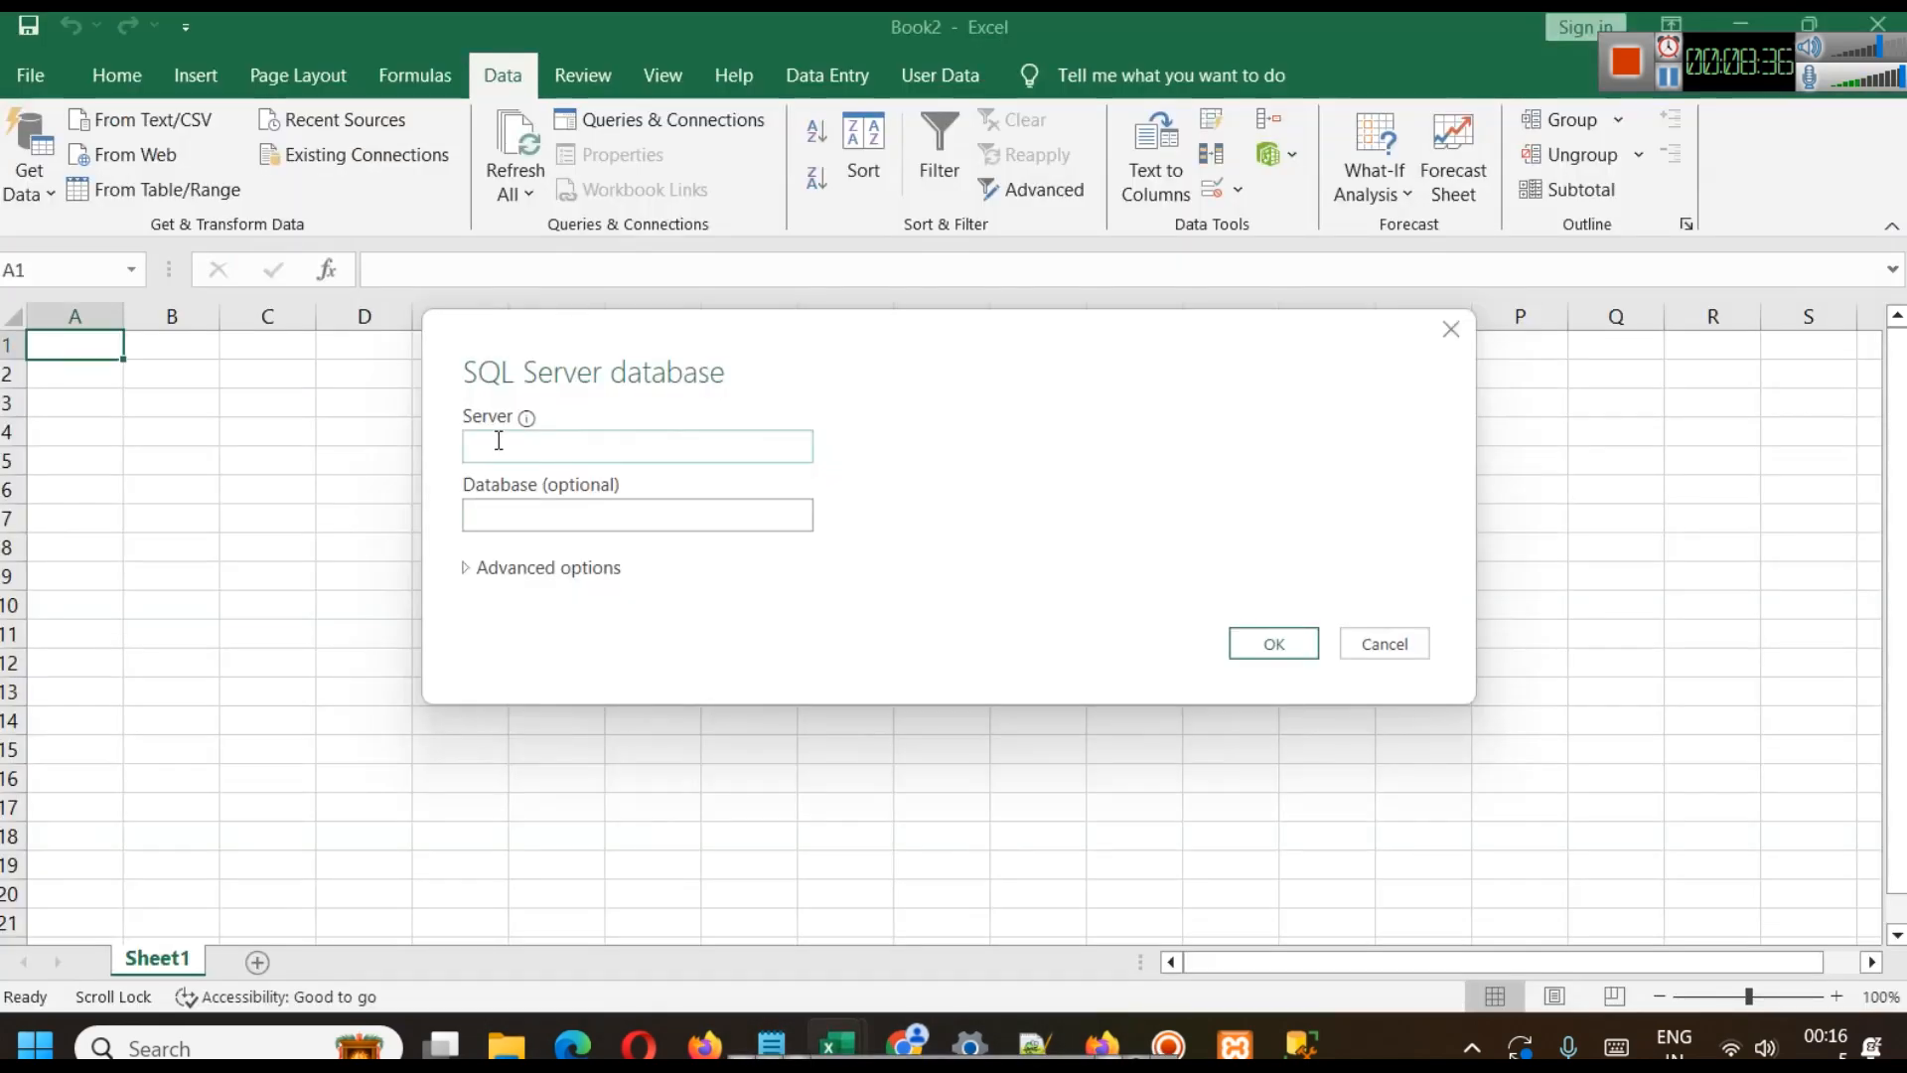
pyautogui.hotkey('ctrl', 'v')
pyautogui.click(578, 516)
pyautogui.write('northwind')
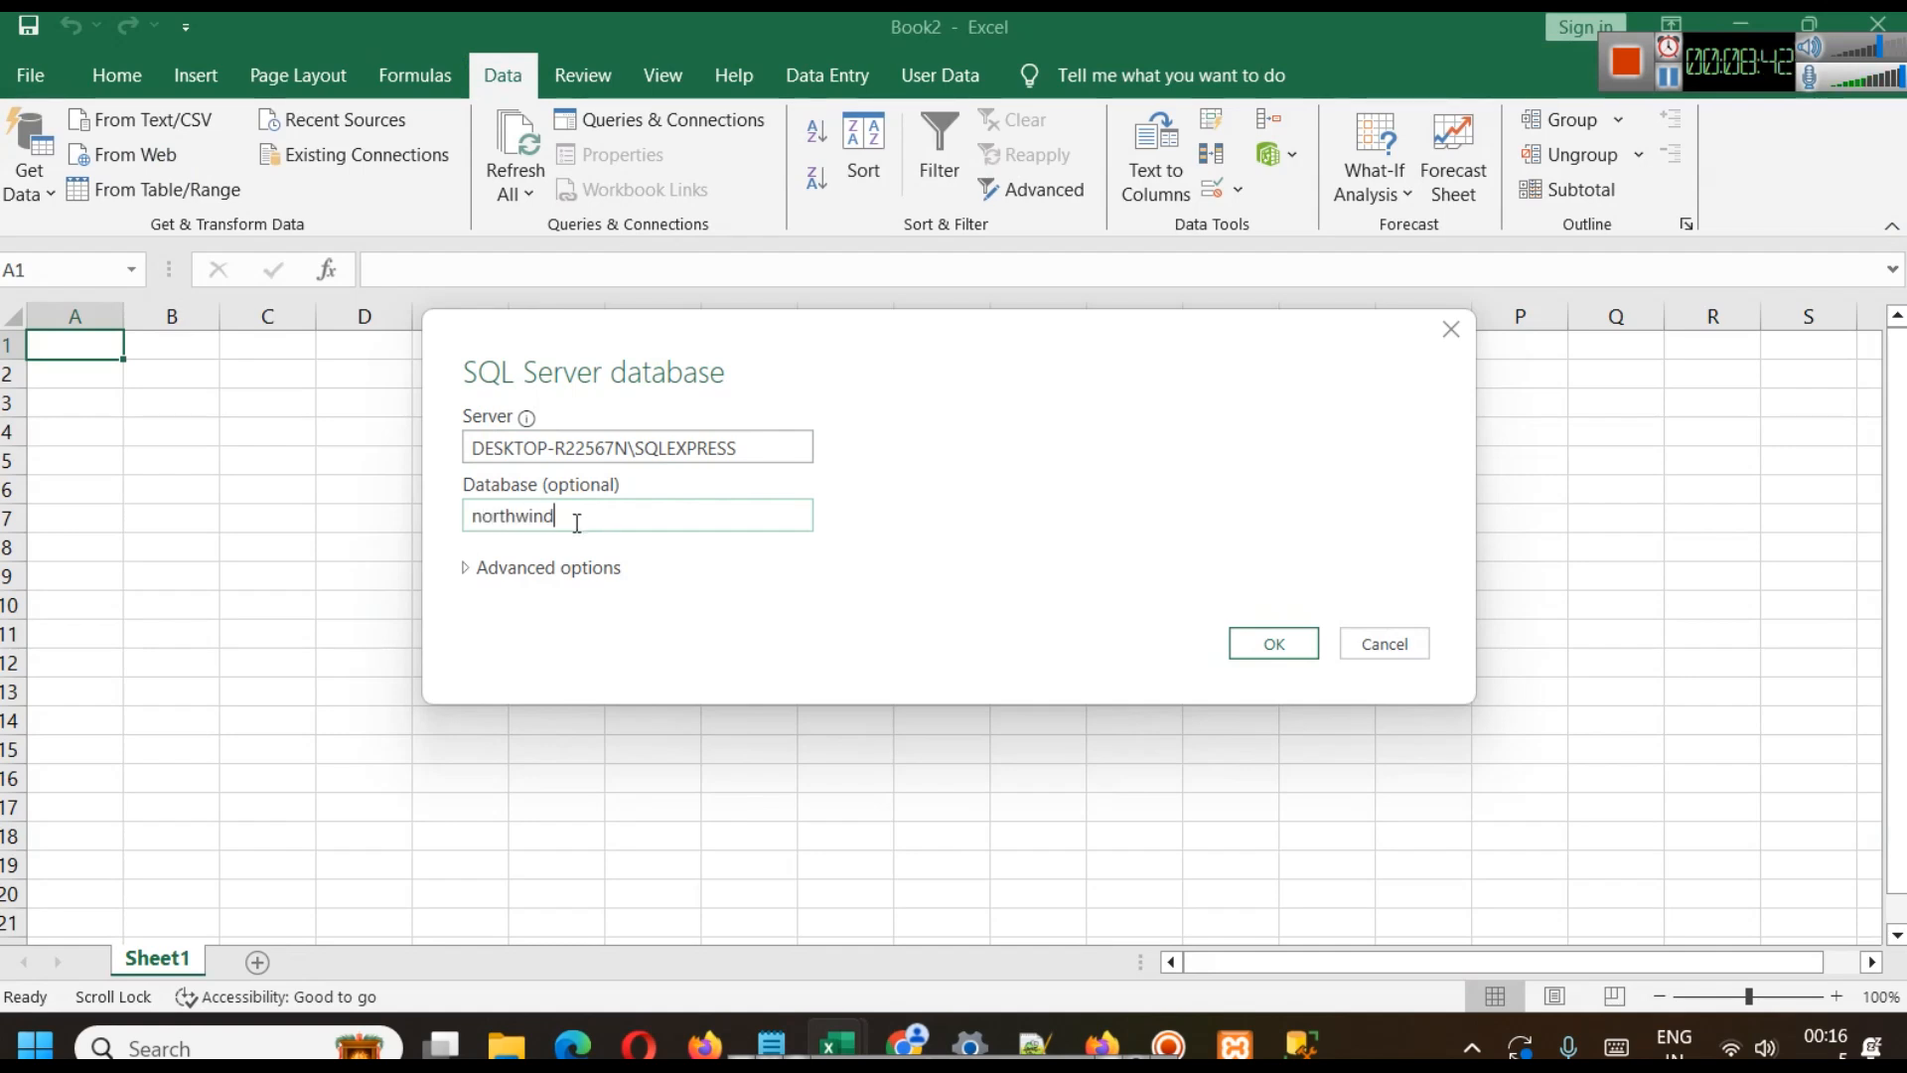
pyautogui.click(1267, 647)
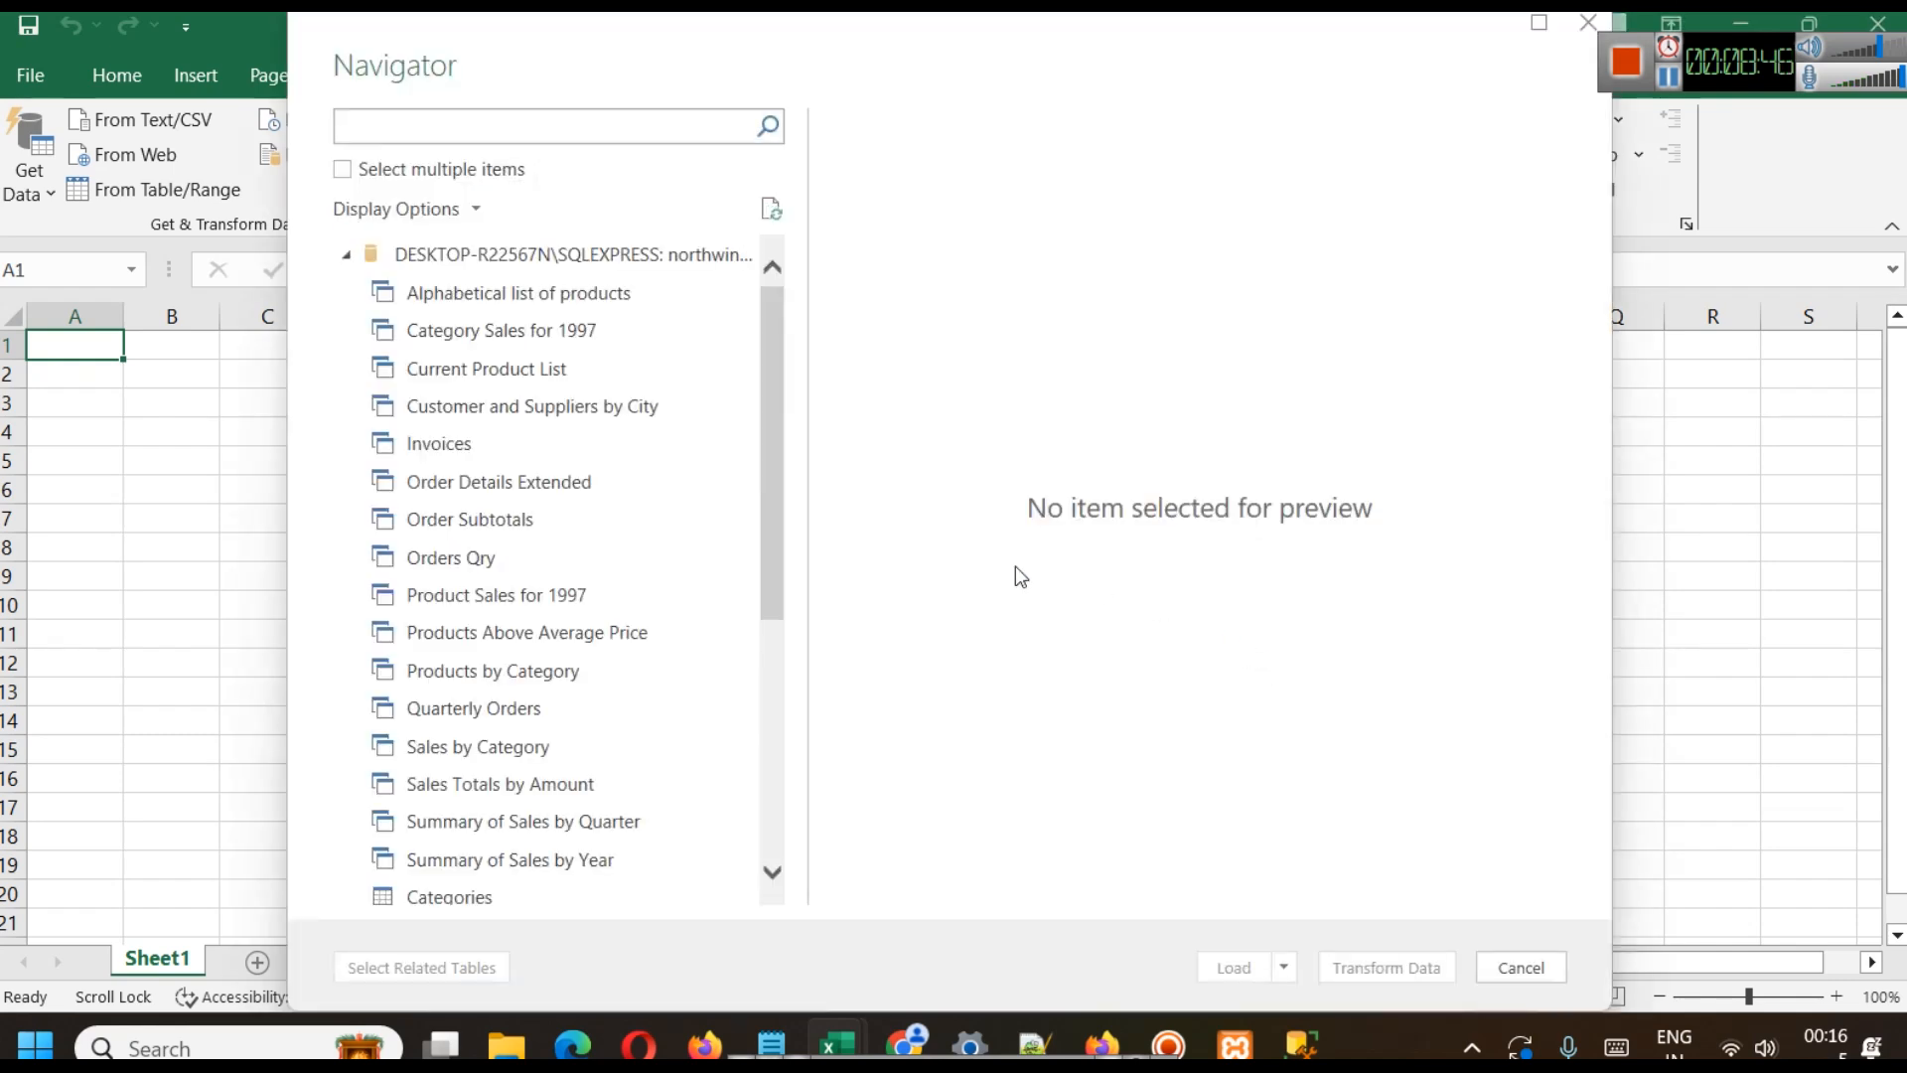
# - Preview the Products and Categories tables of northwind, and load Products into the Power Query Editor for transformation
pyautogui.scroll(-3, 687, 376)
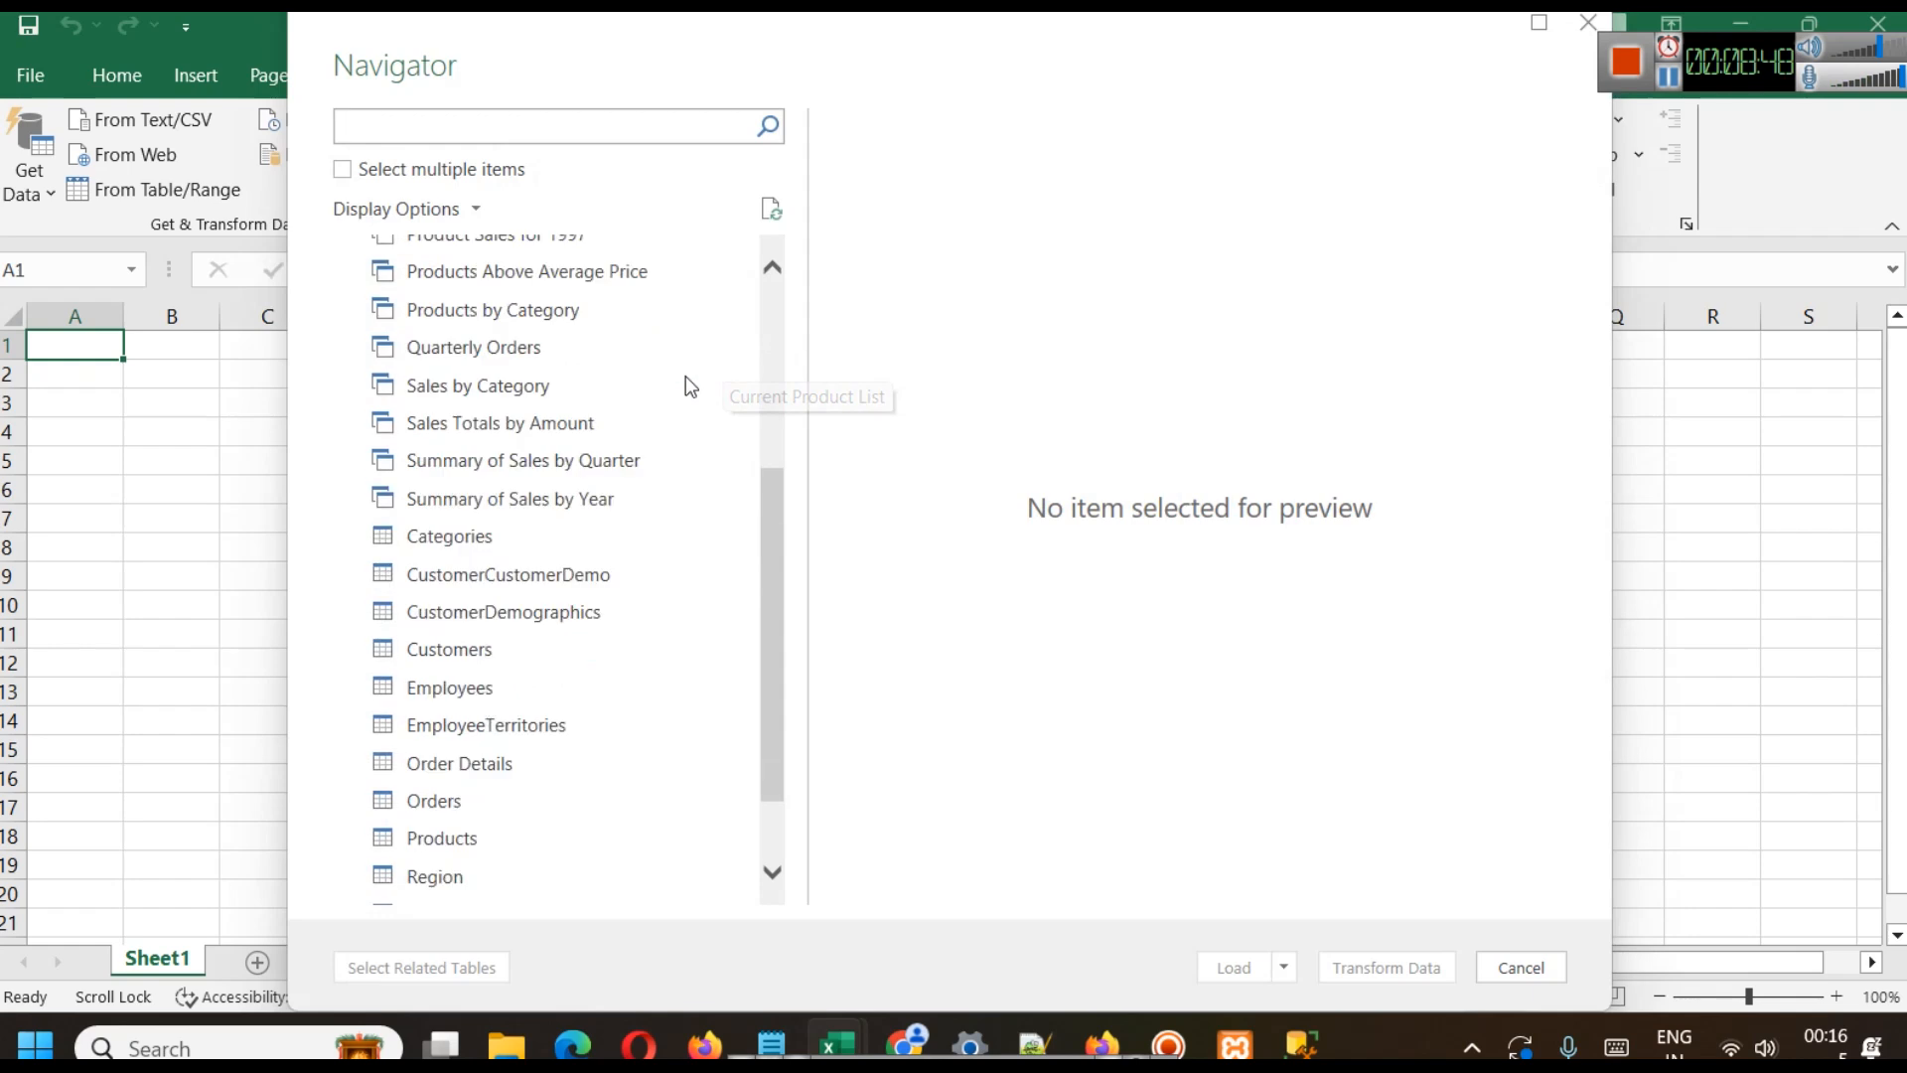
pyautogui.scroll(-1, 690, 386)
pyautogui.scroll(4, 688, 394)
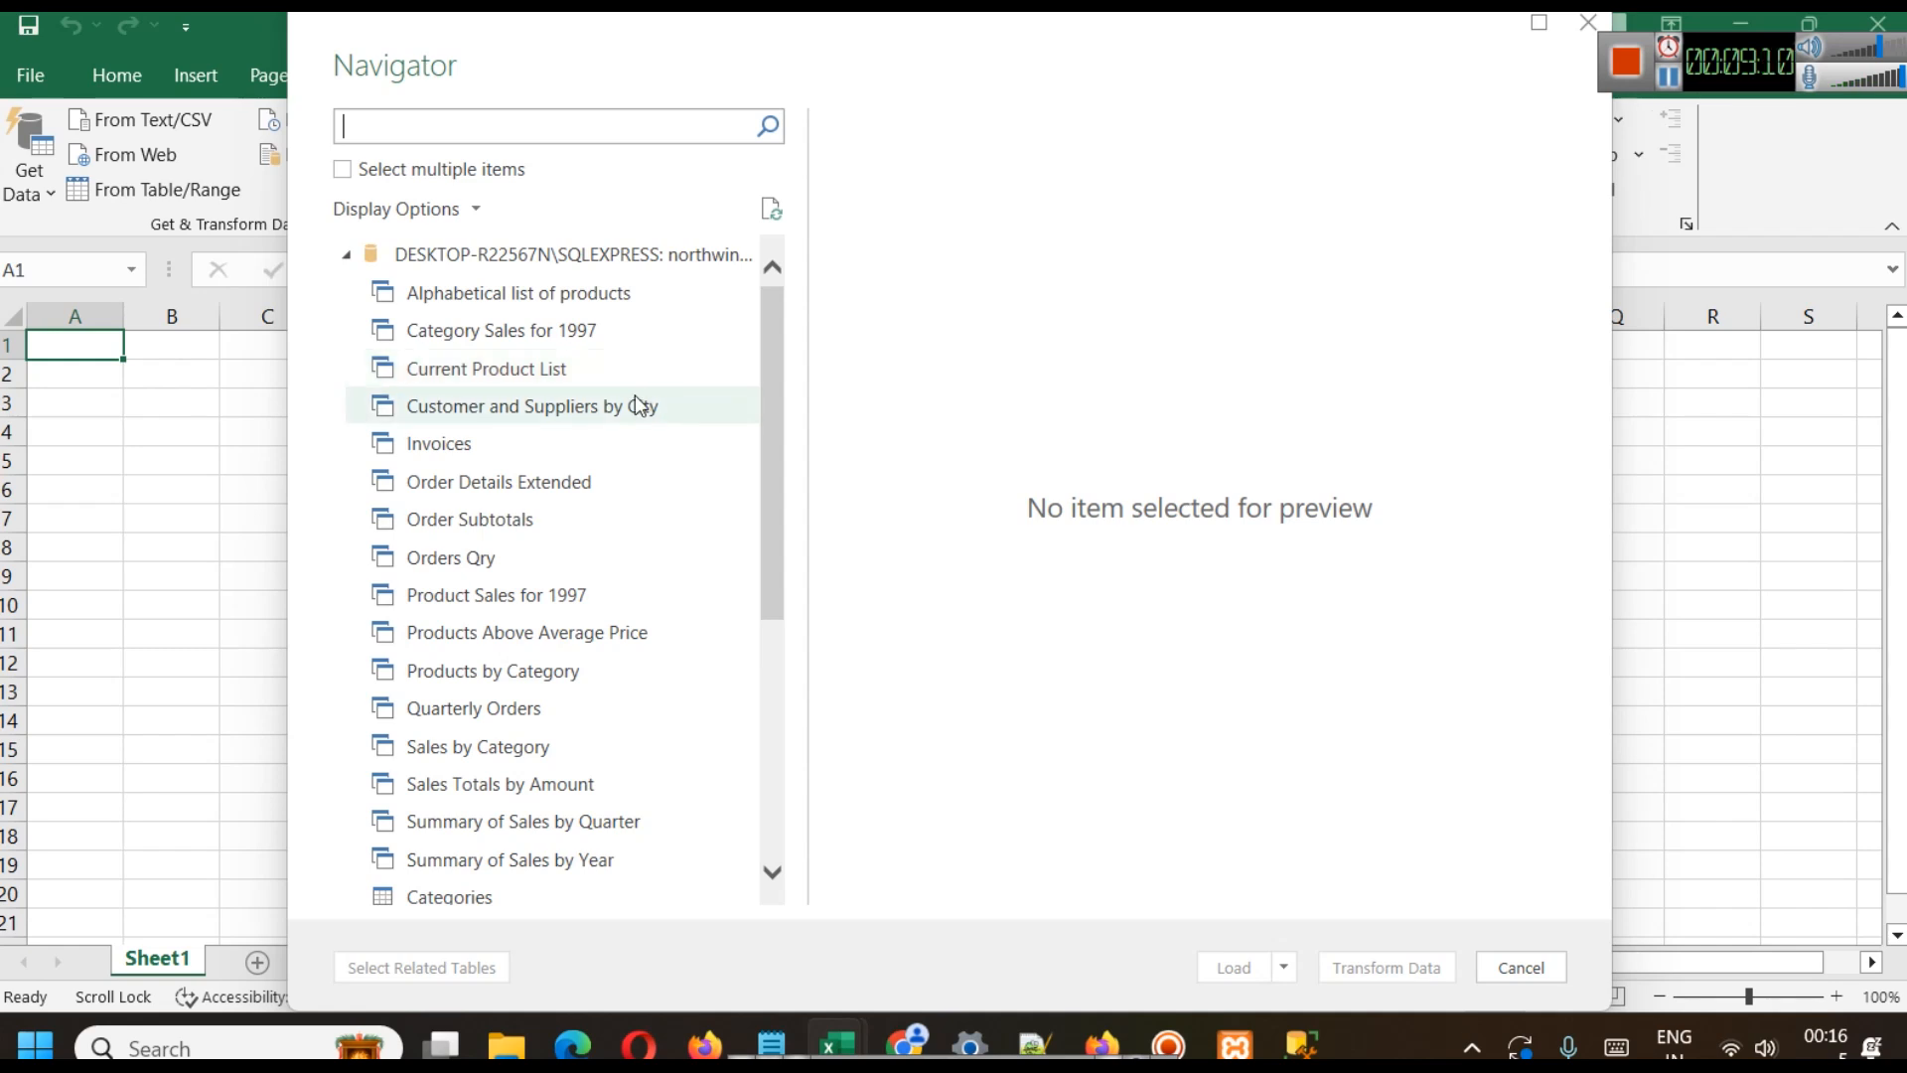
pyautogui.scroll(-4, 606, 457)
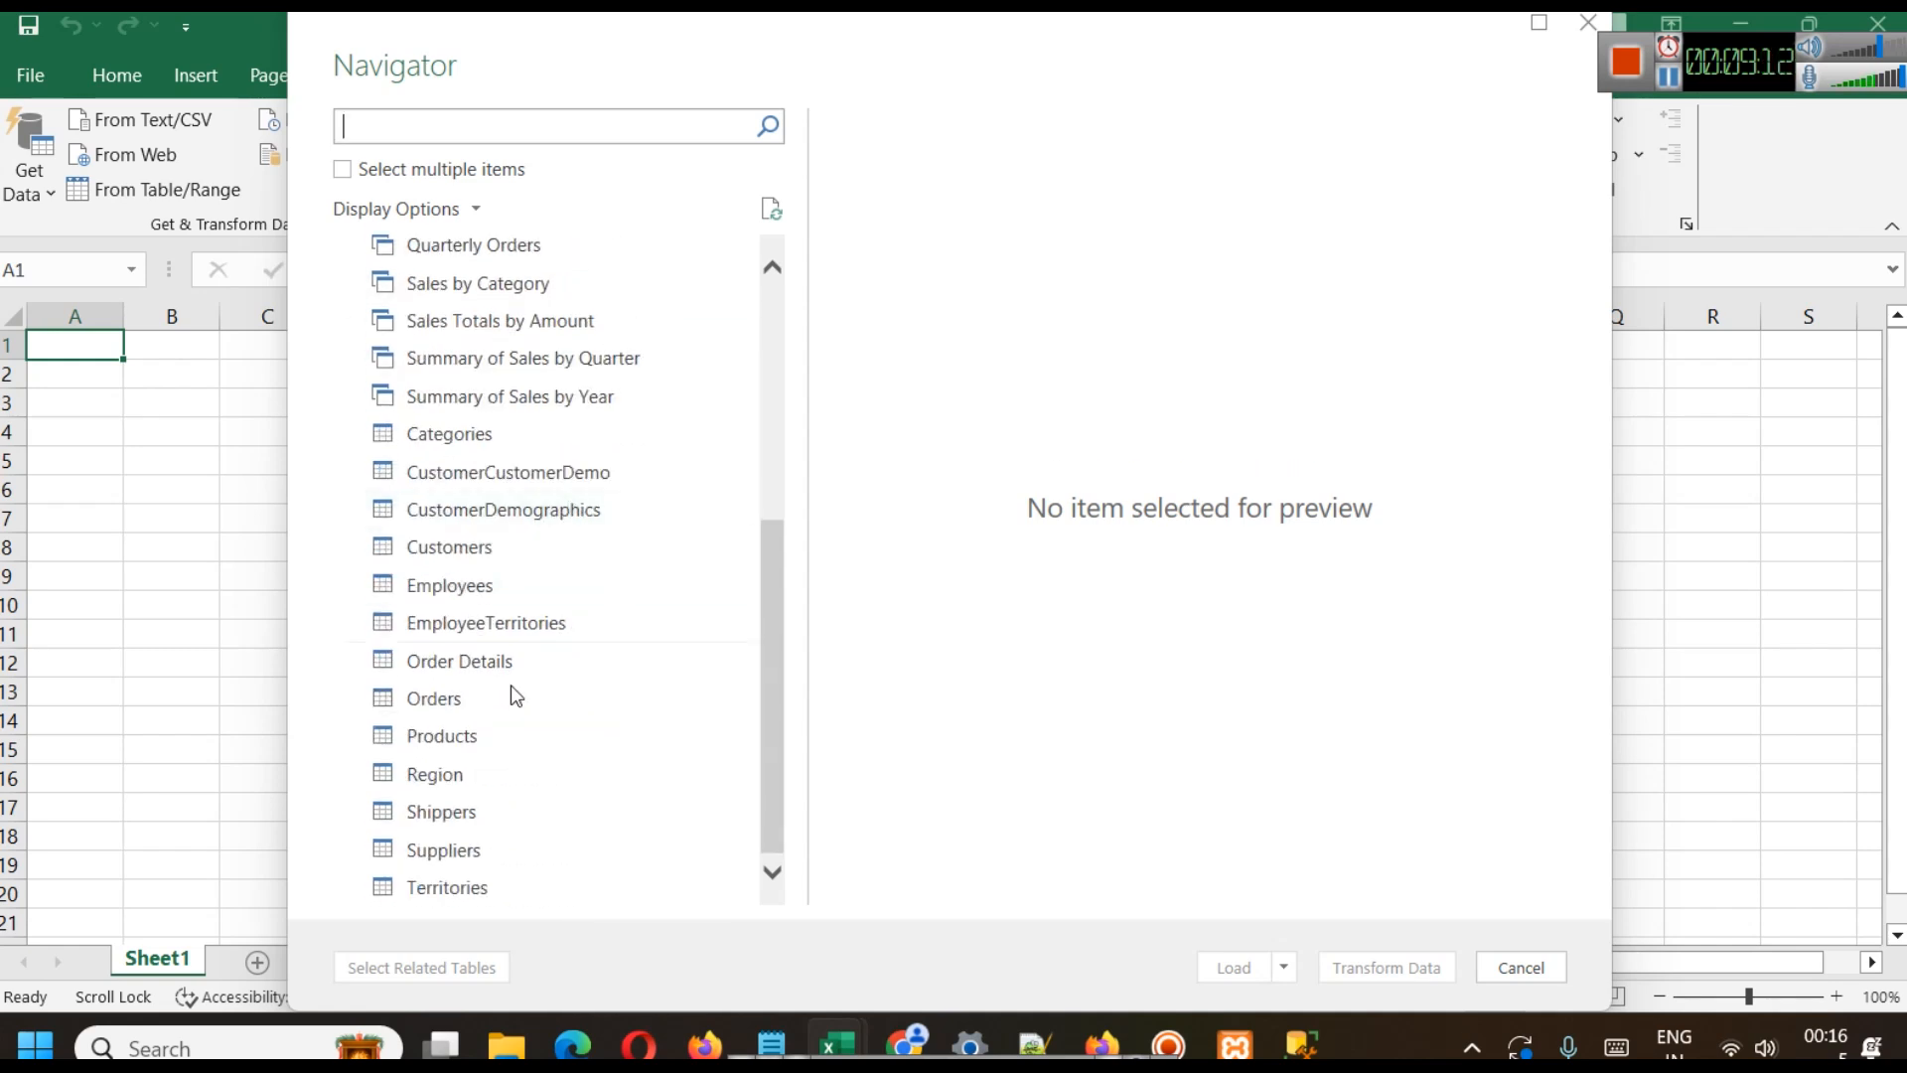
pyautogui.click(391, 735)
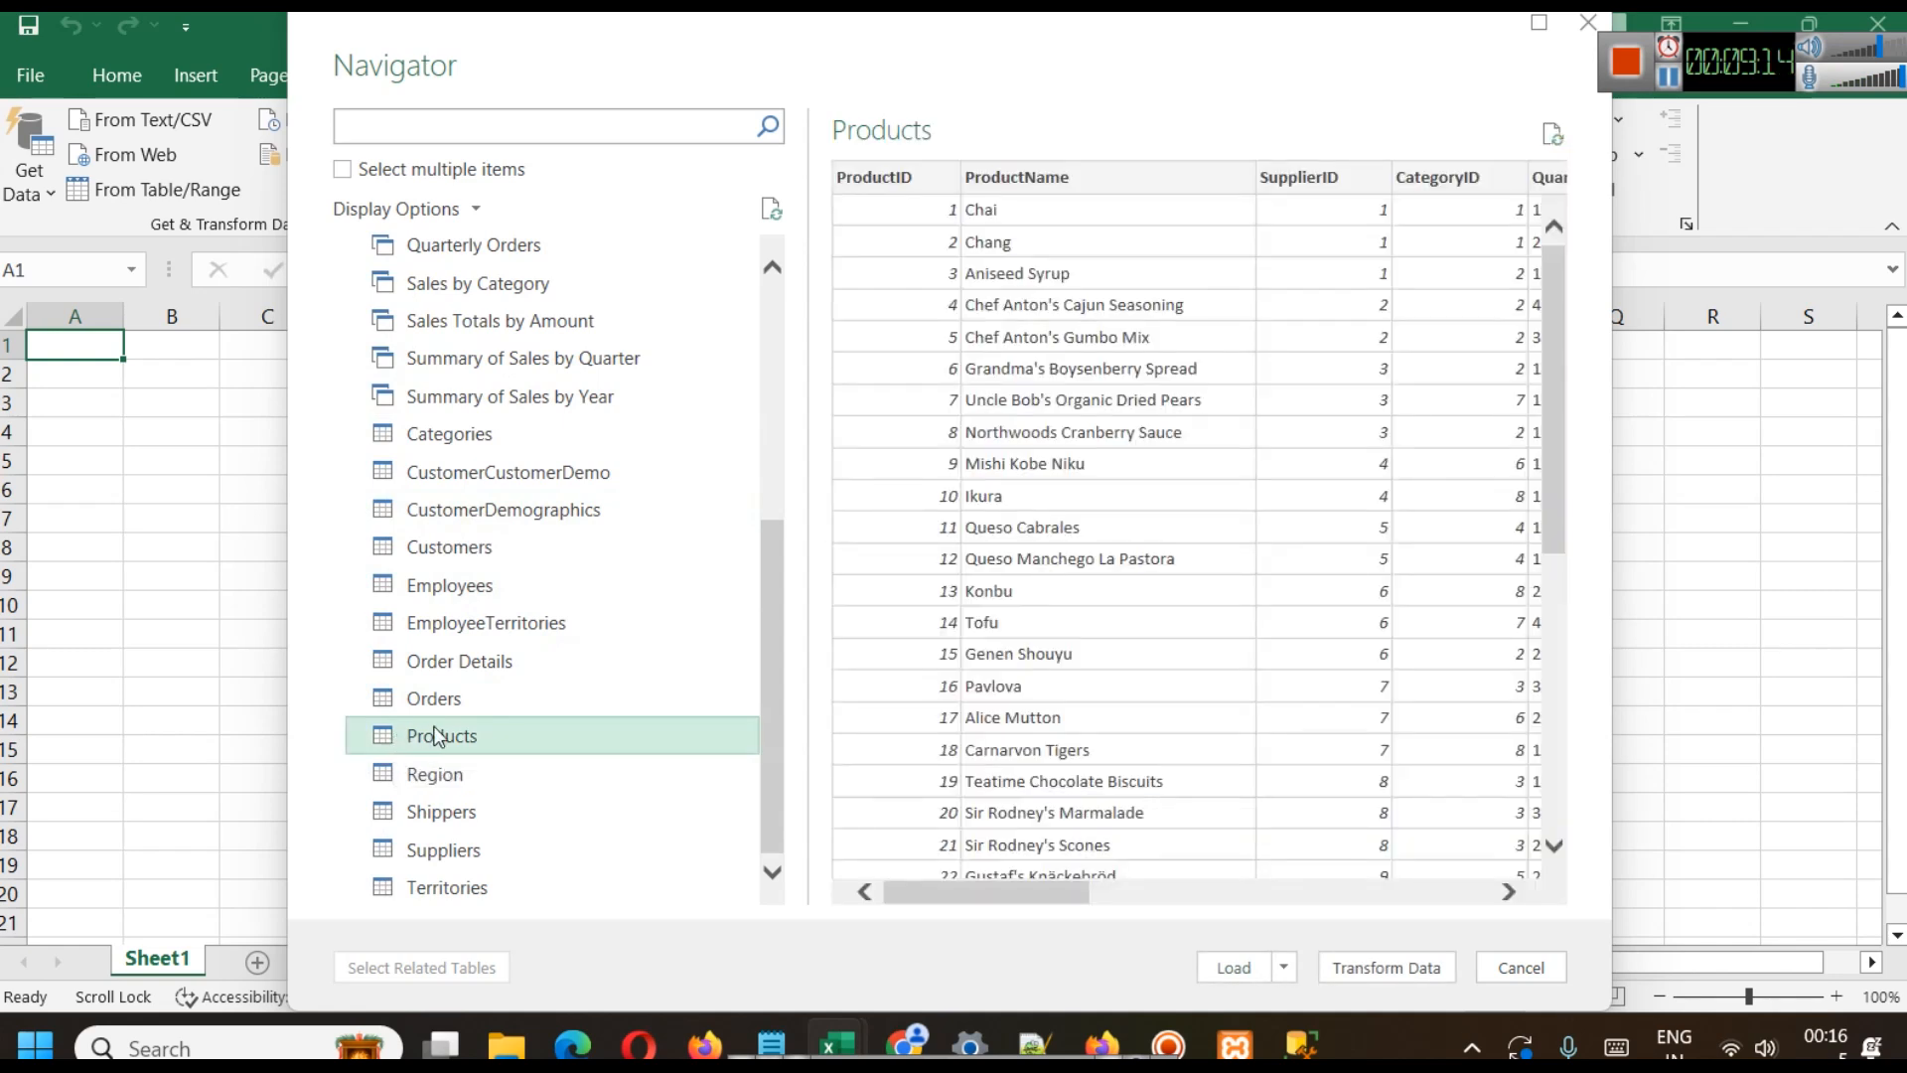
pyautogui.click(468, 449)
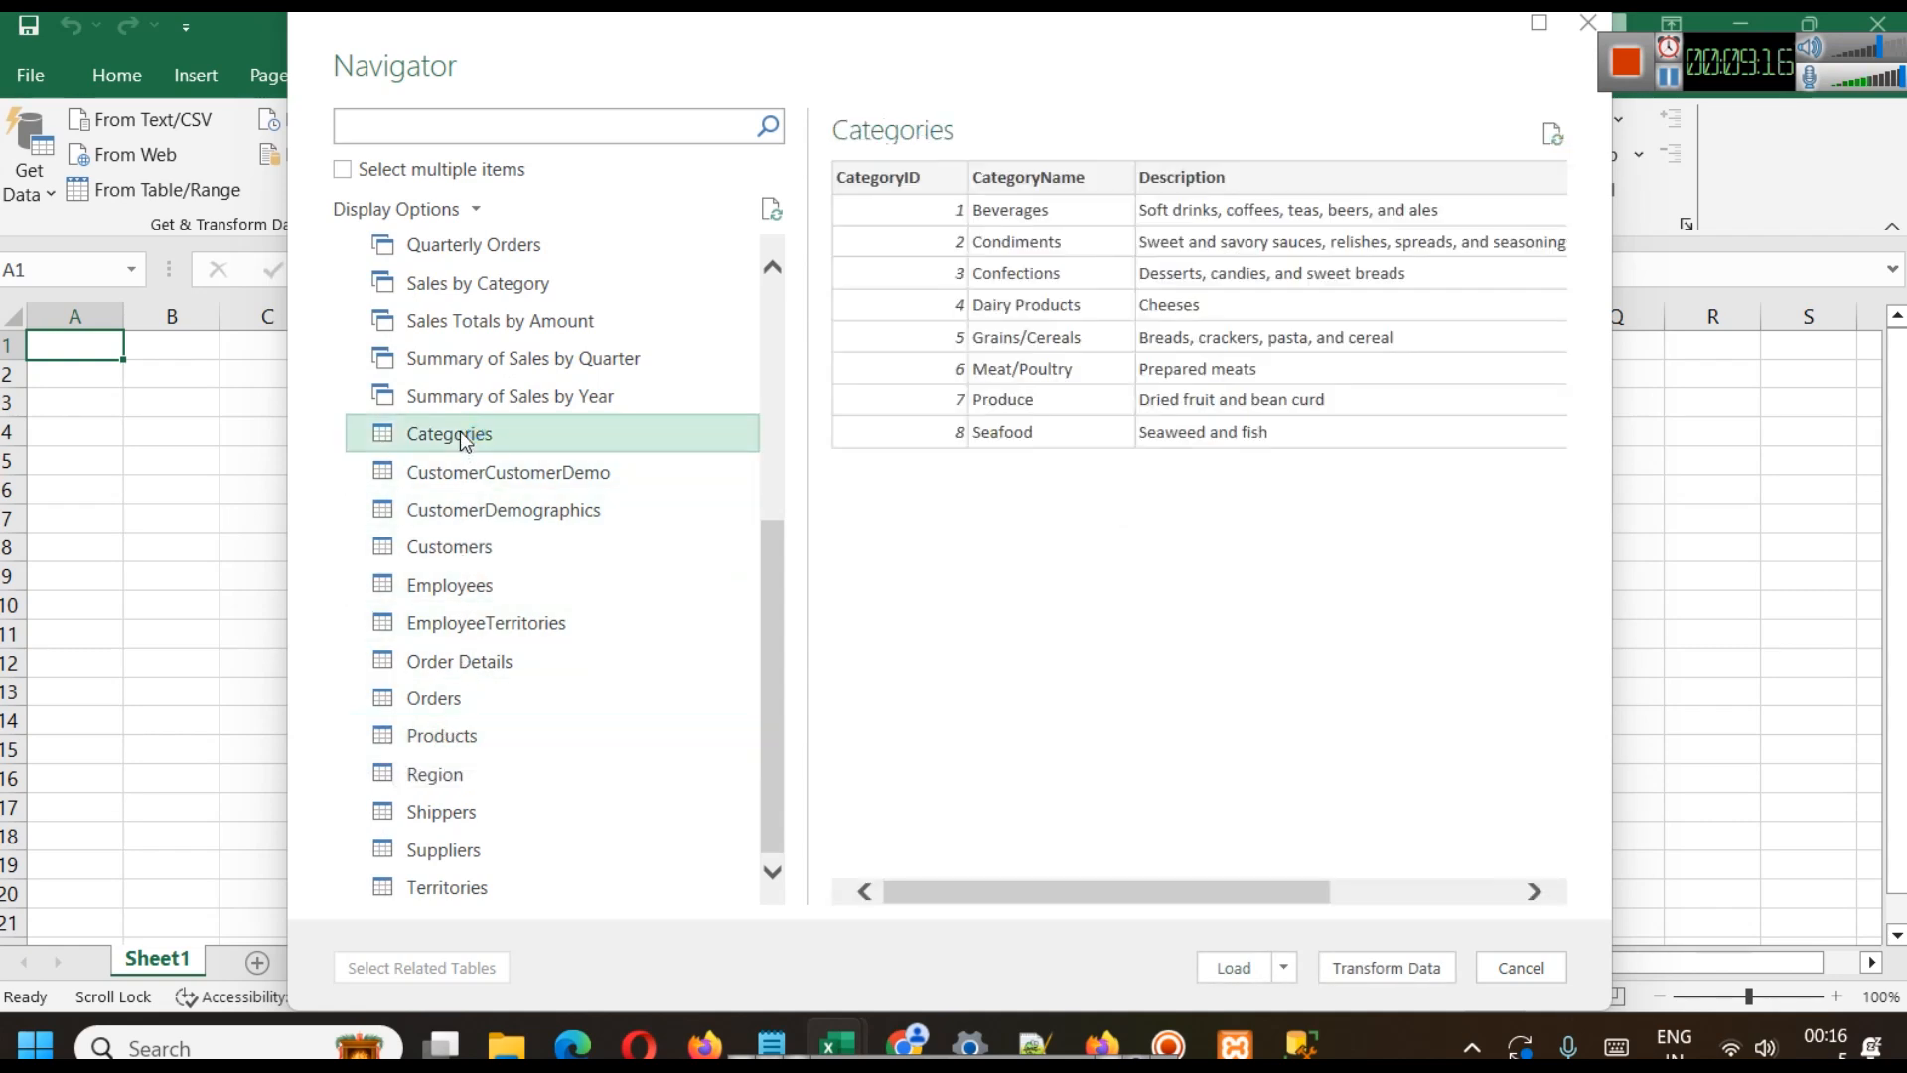
pyautogui.click(442, 737)
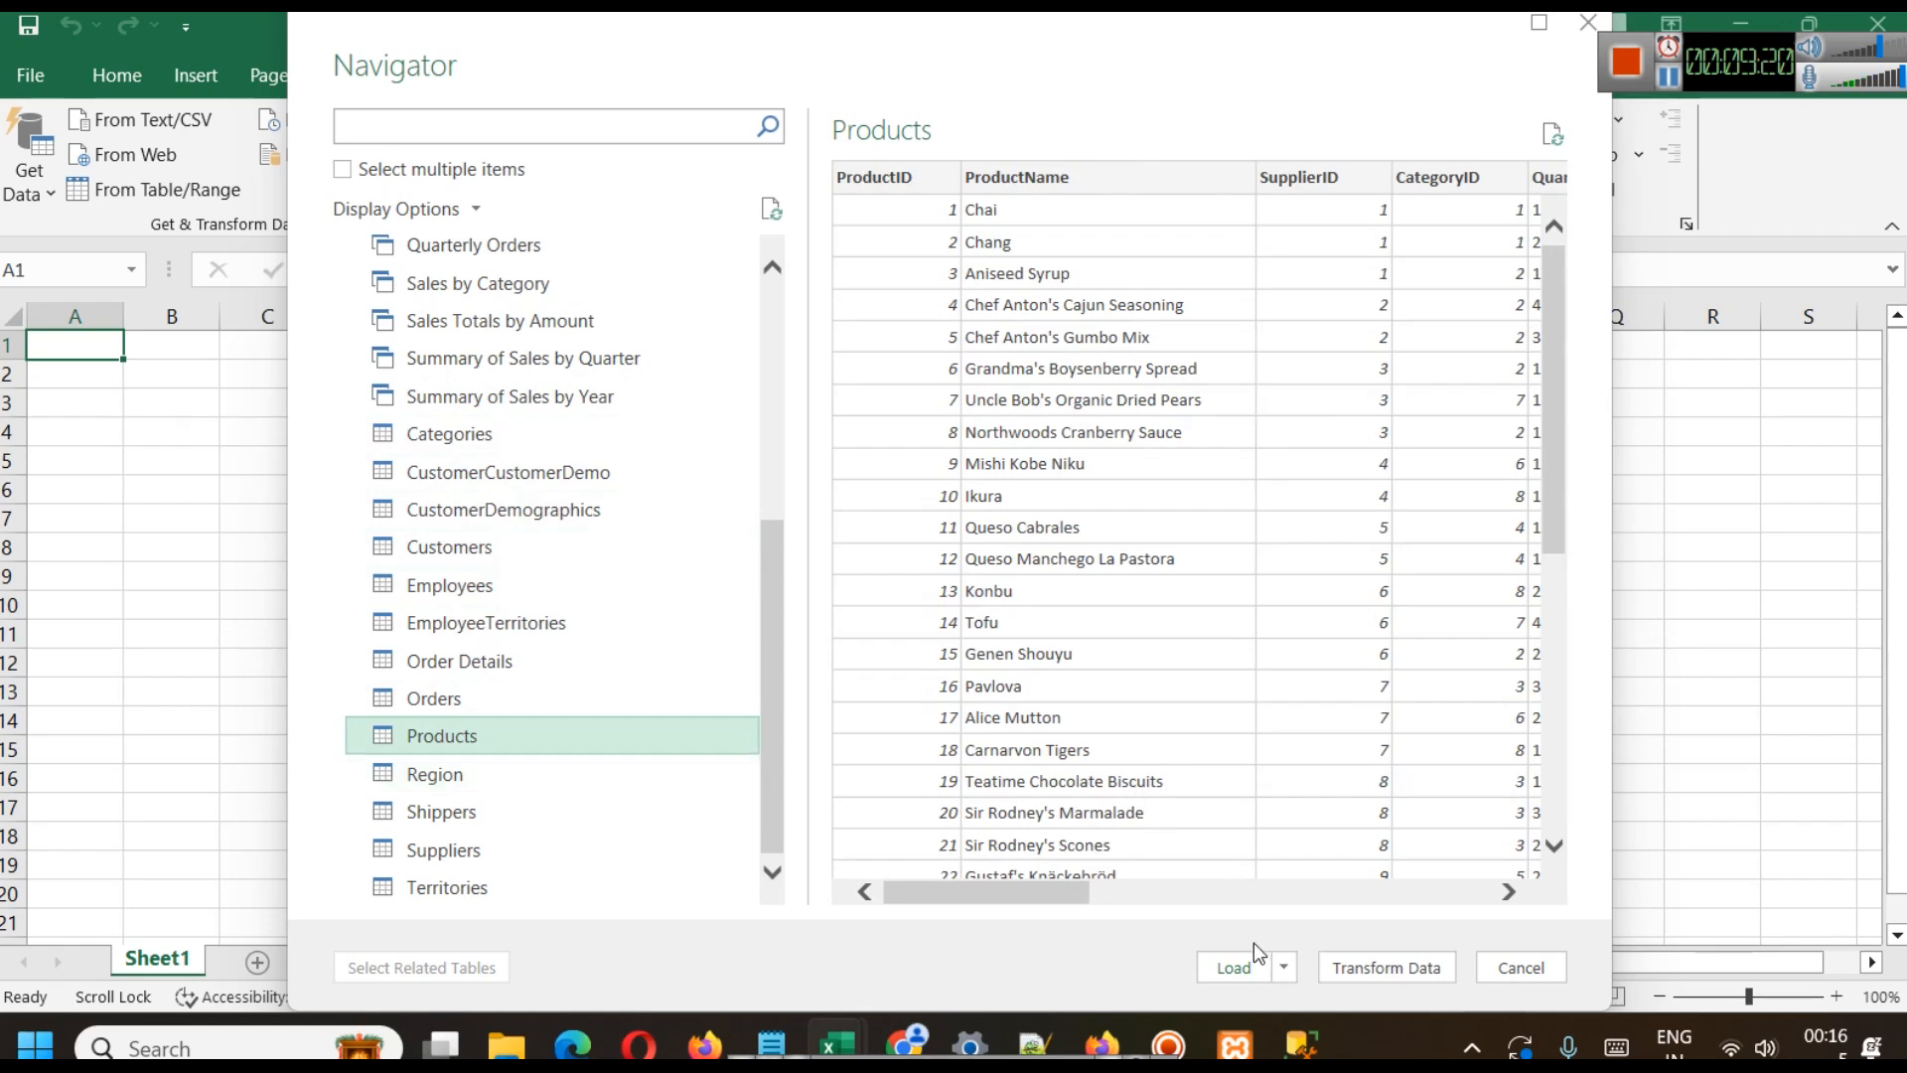
pyautogui.click(1386, 968)
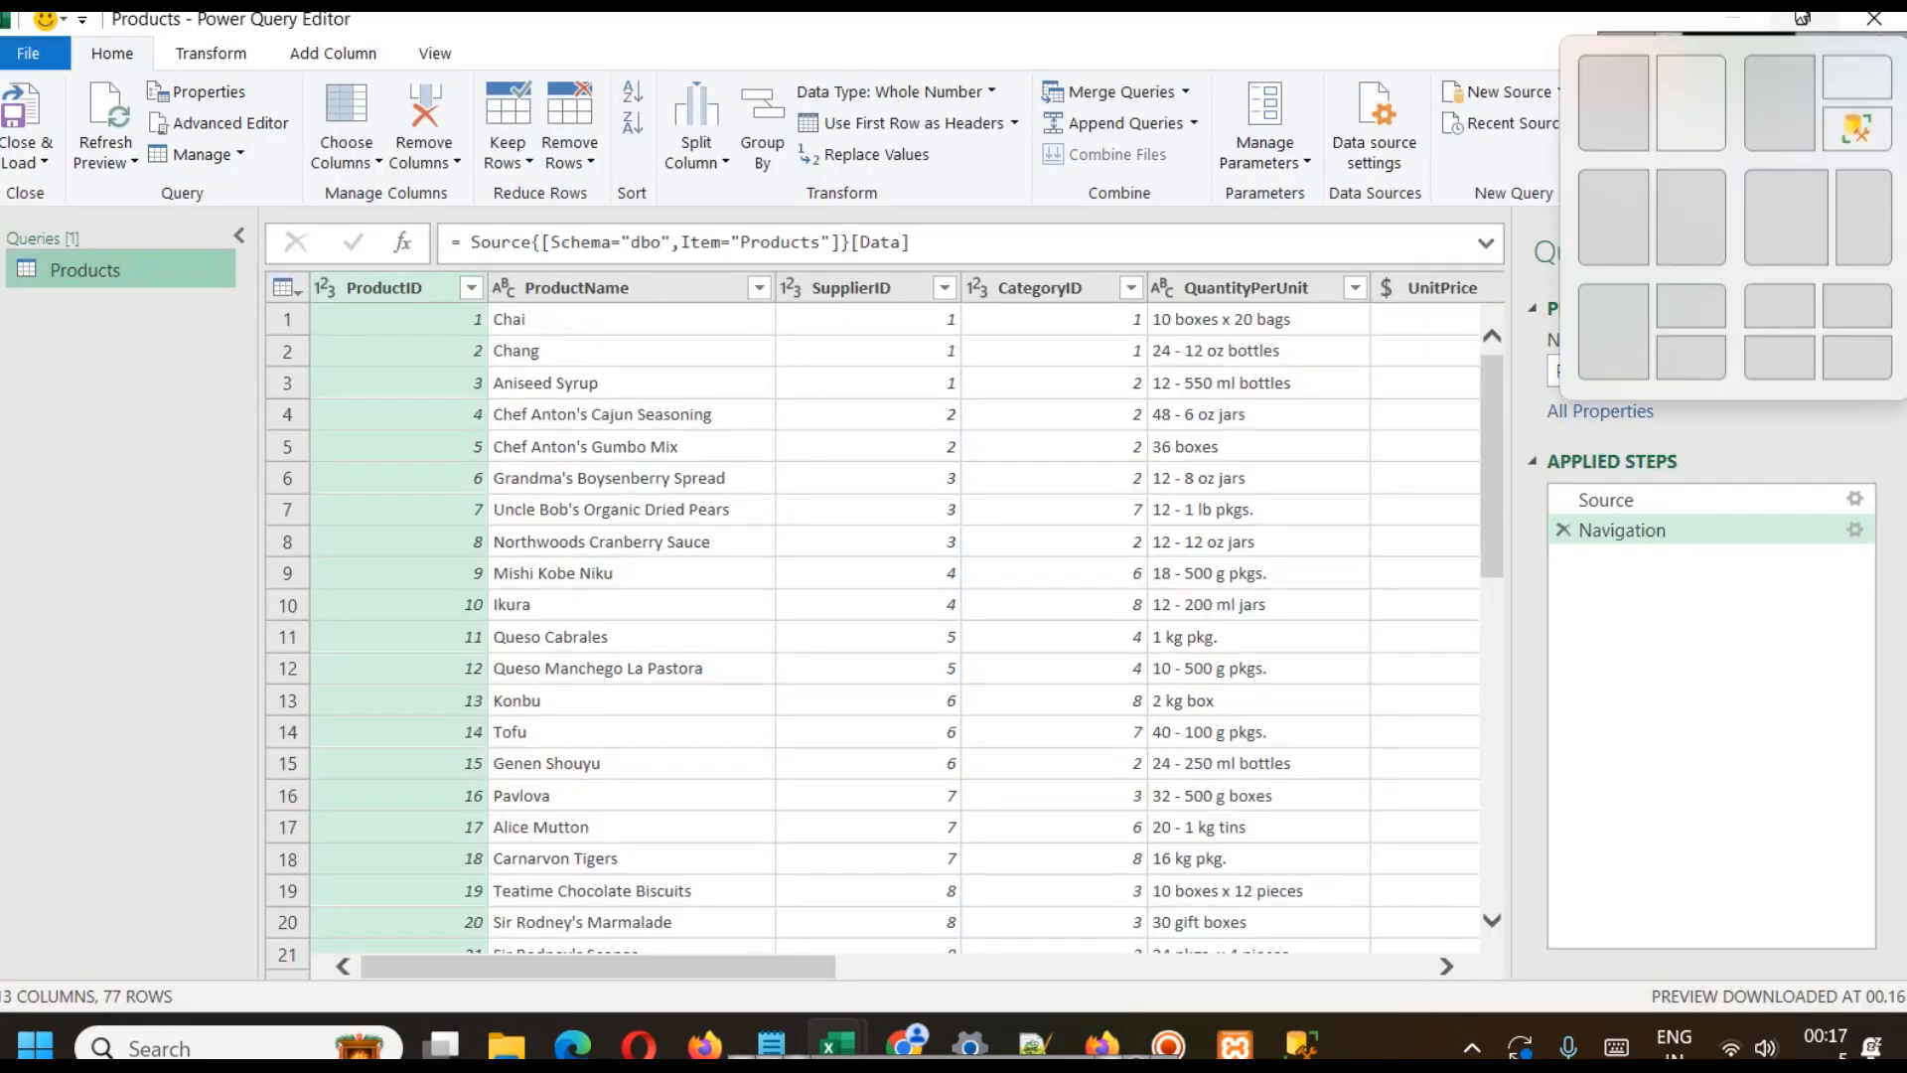
# - Shrink and reposition the Power Query Editor window, and examine the Products columns through to Categories, Order Details and Suppliers
pyautogui.click(1809, 18)
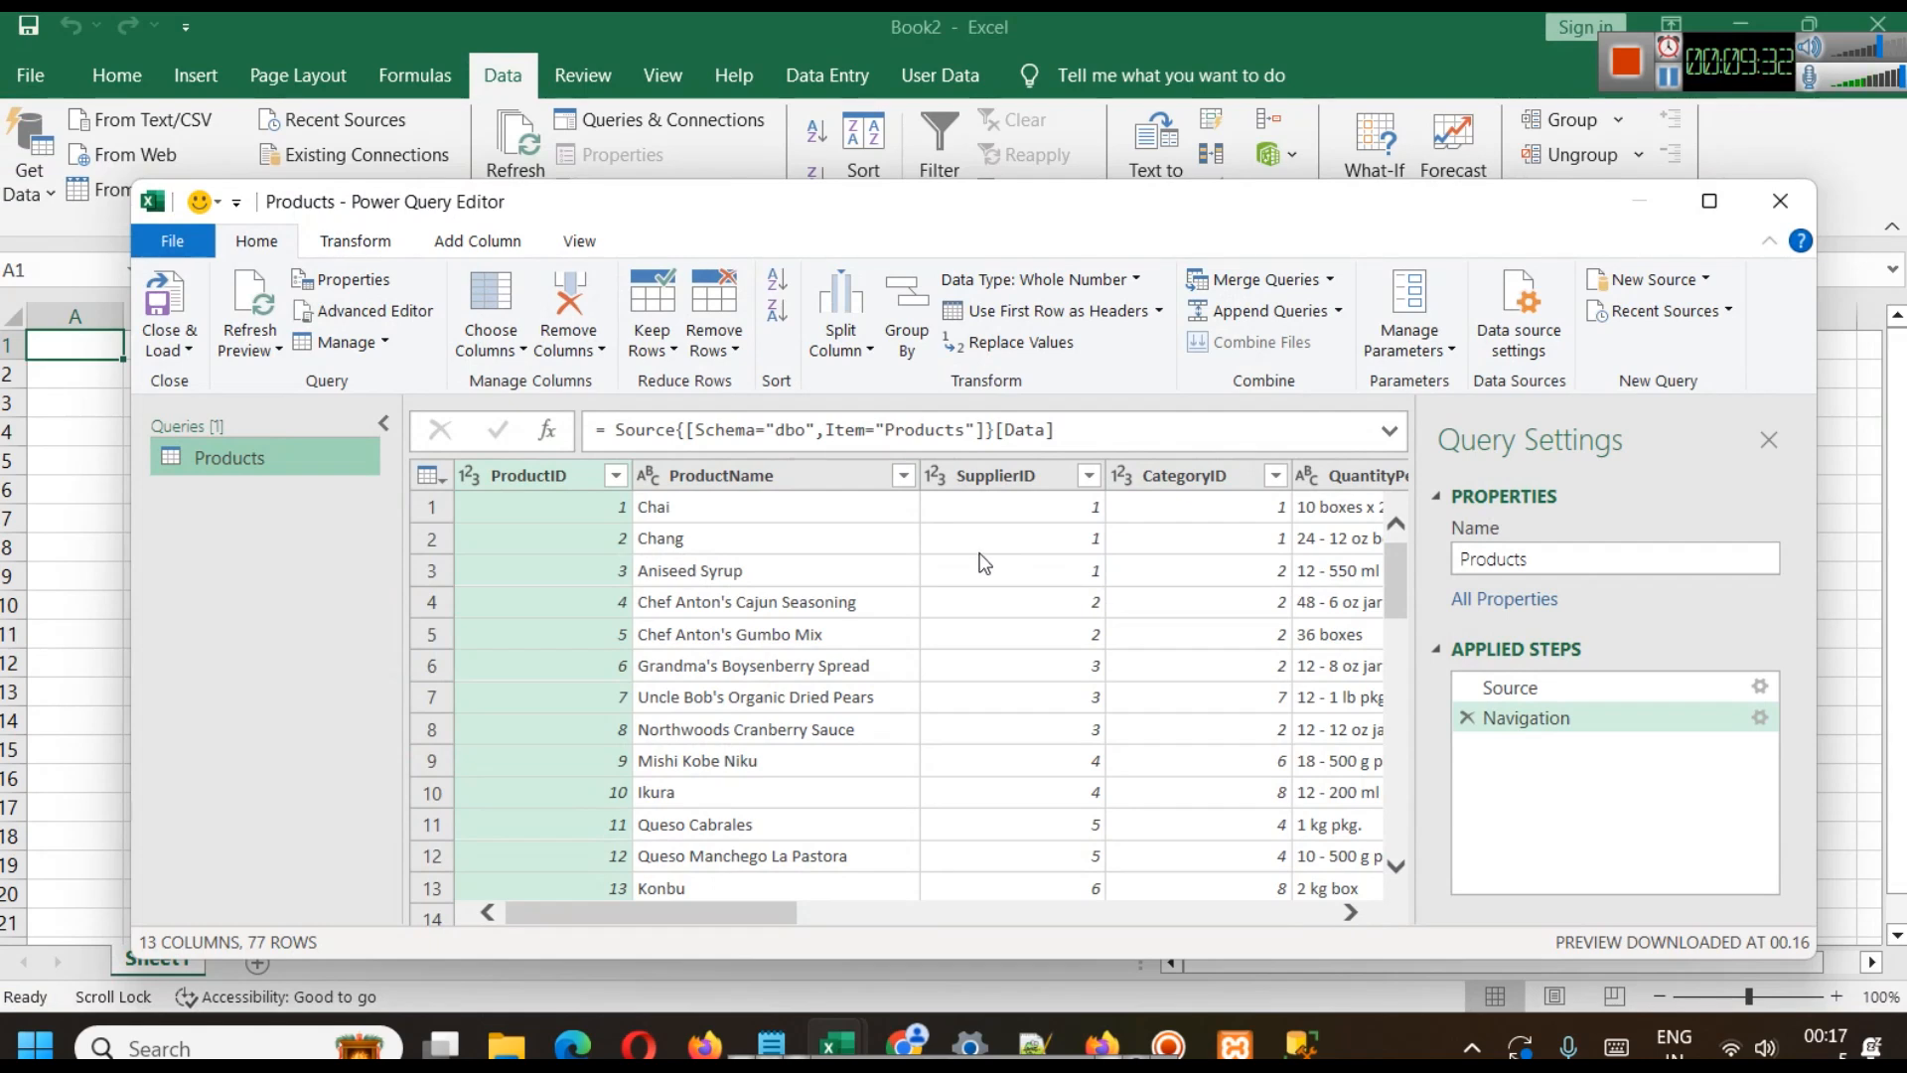
pyautogui.click(752, 477)
pyautogui.click(999, 476)
pyautogui.moveTo(747, 920); pyautogui.dragTo(1302, 945)
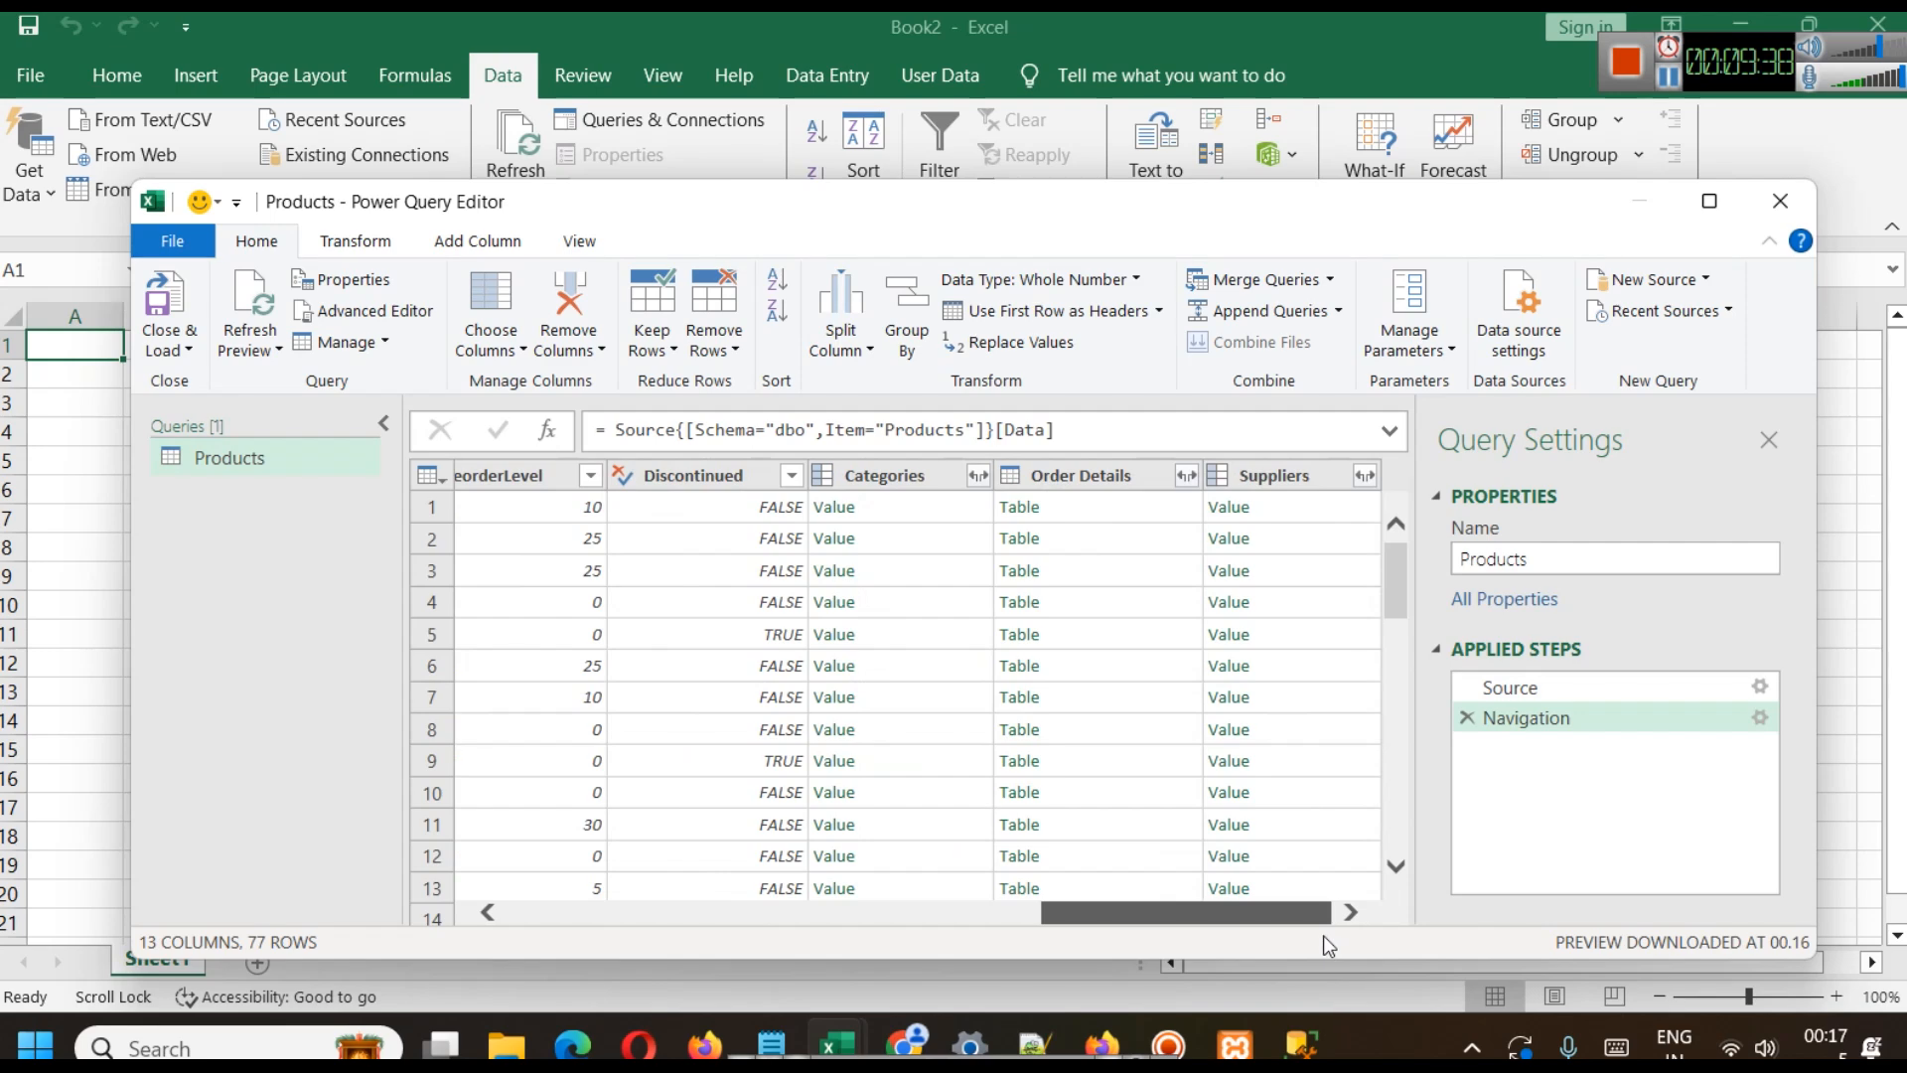
pyautogui.moveTo(1291, 911); pyautogui.dragTo(707, 839)
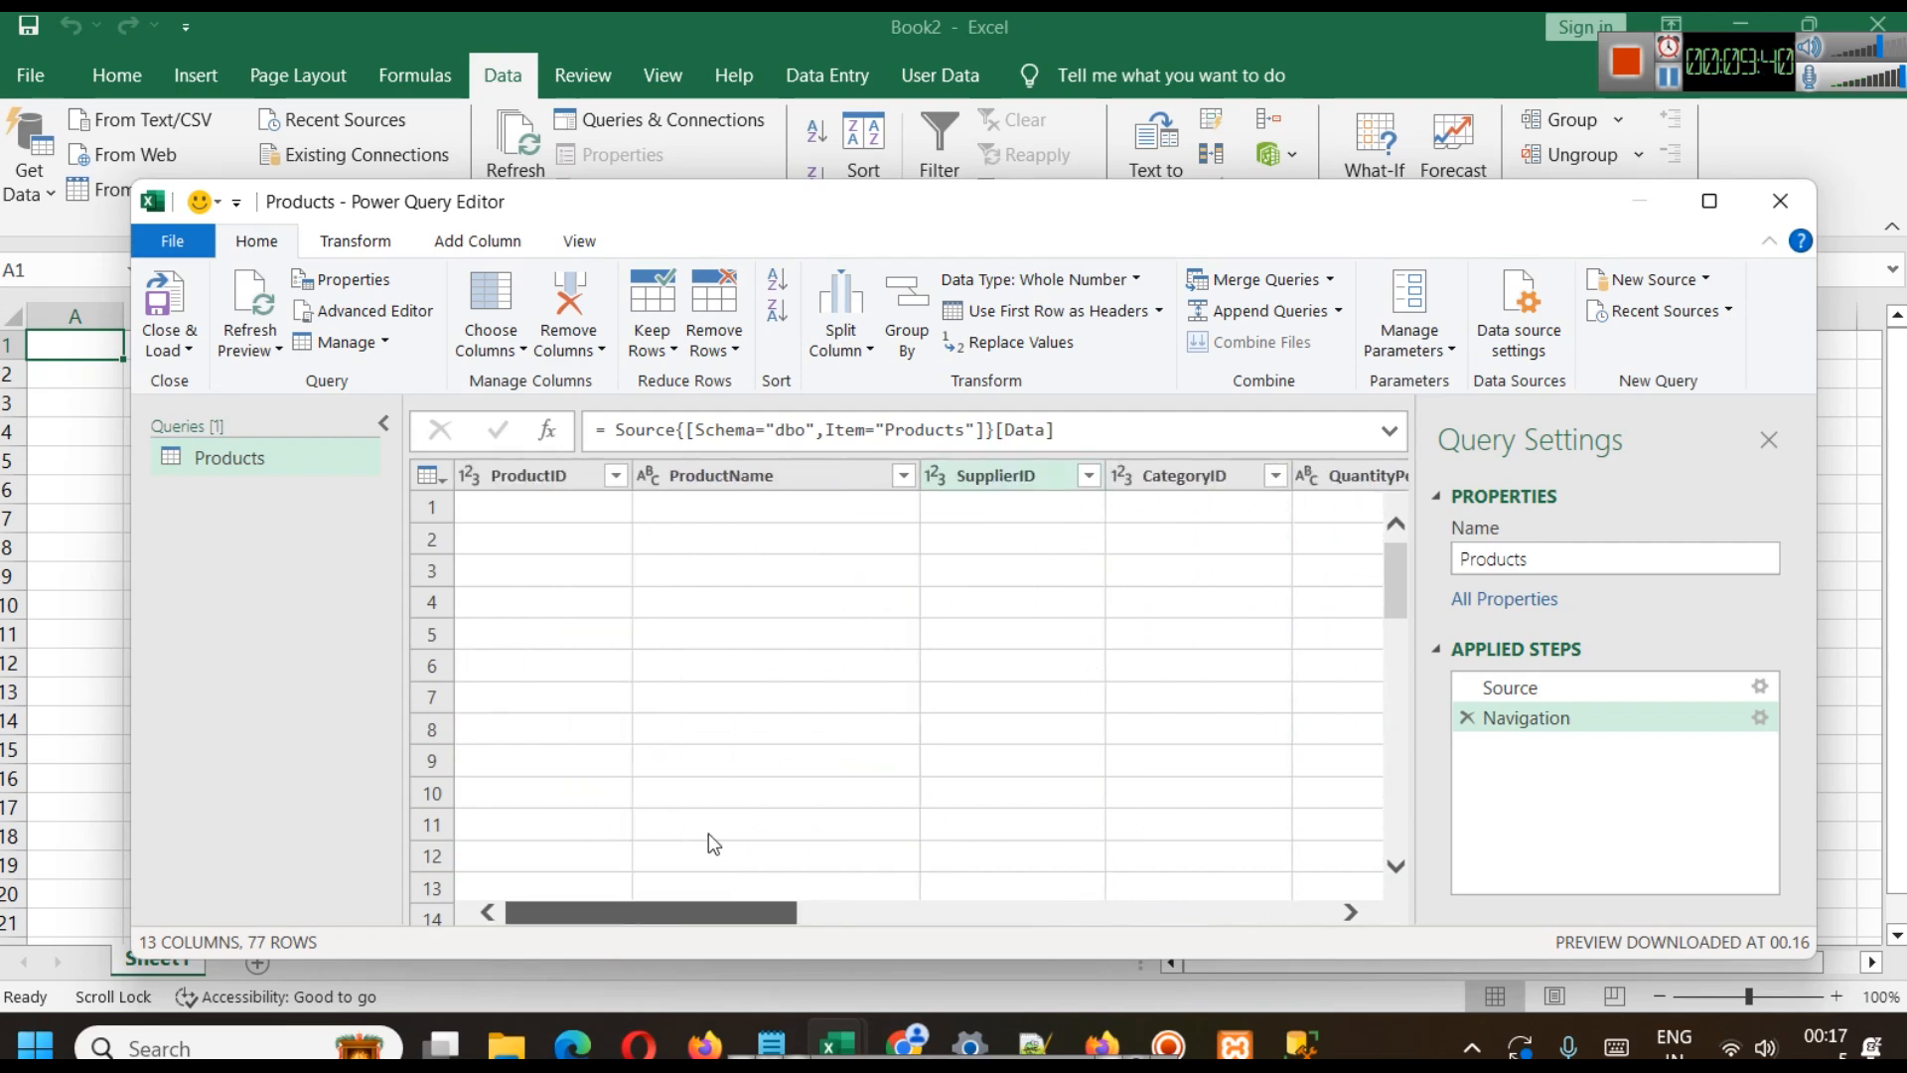
pyautogui.moveTo(1262, 181); pyautogui.dragTo(1259, 41)
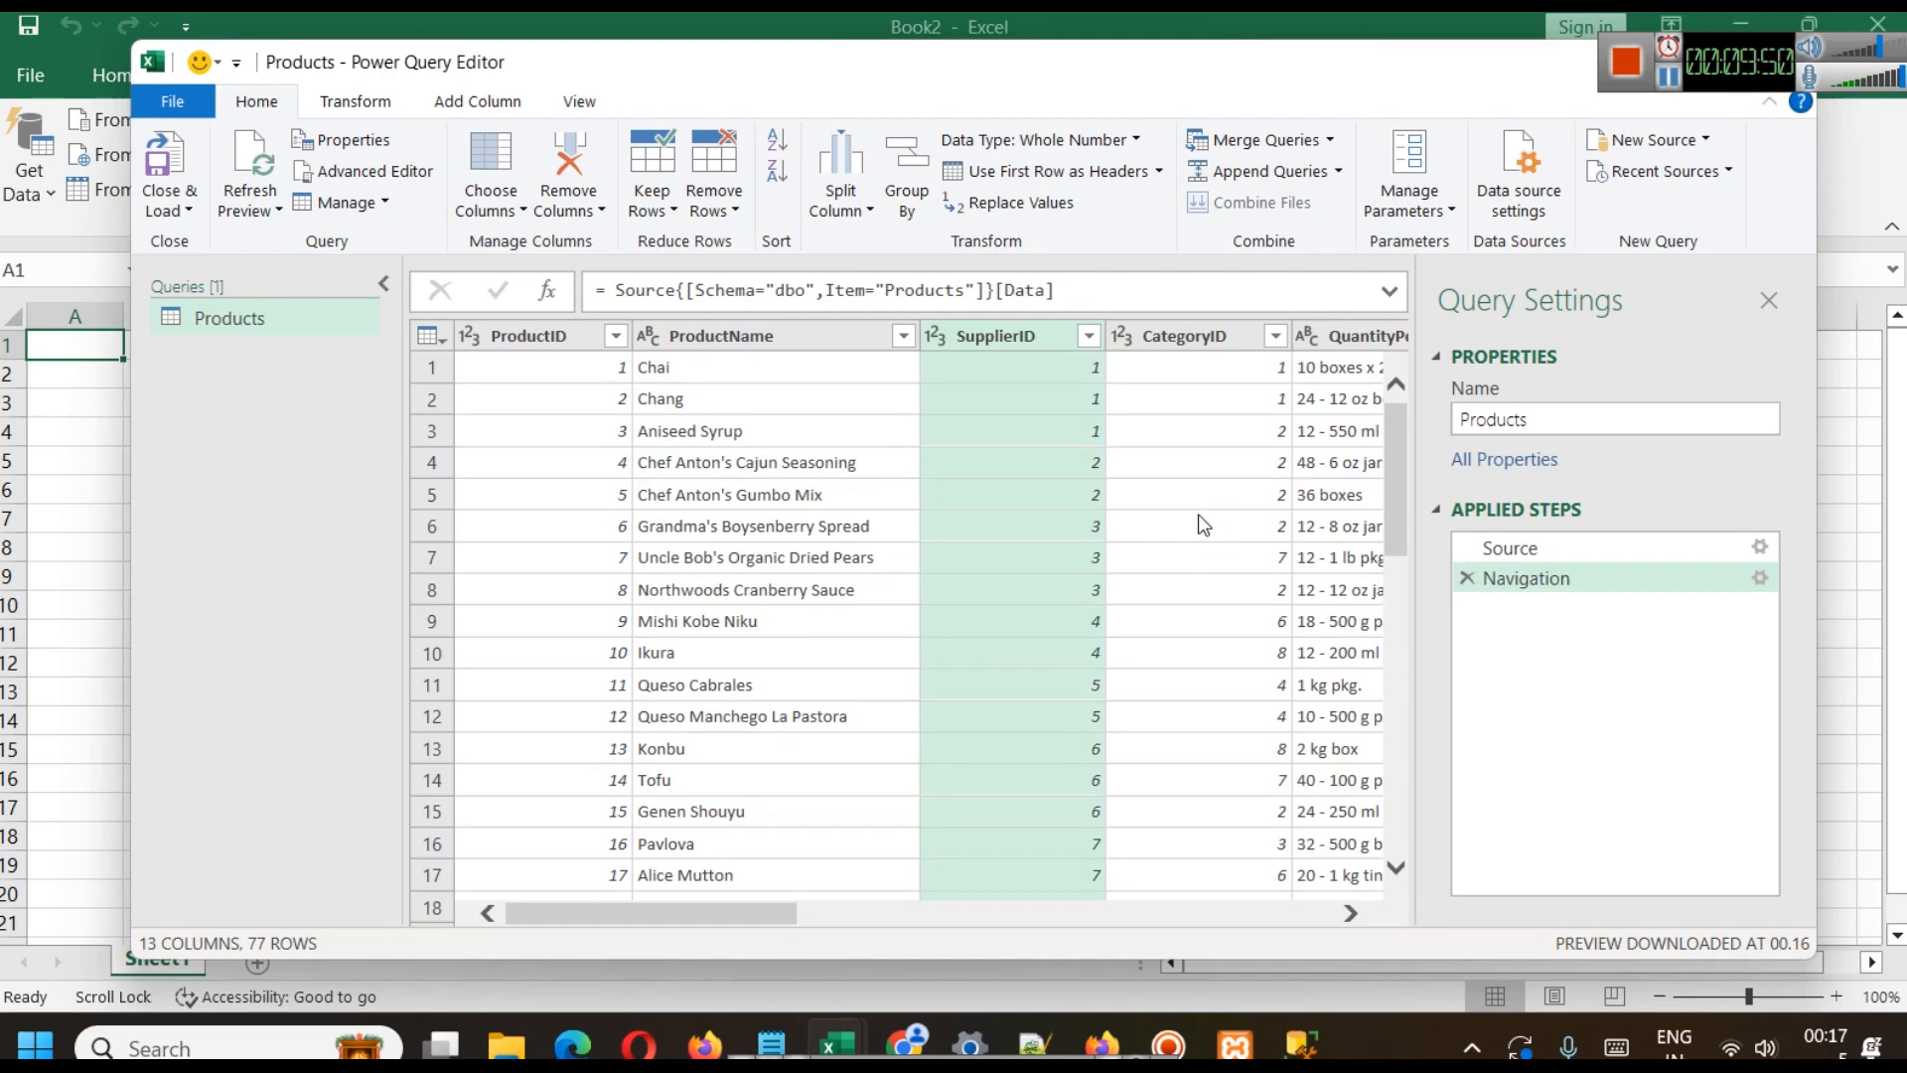
pyautogui.moveTo(728, 912); pyautogui.dragTo(1283, 934)
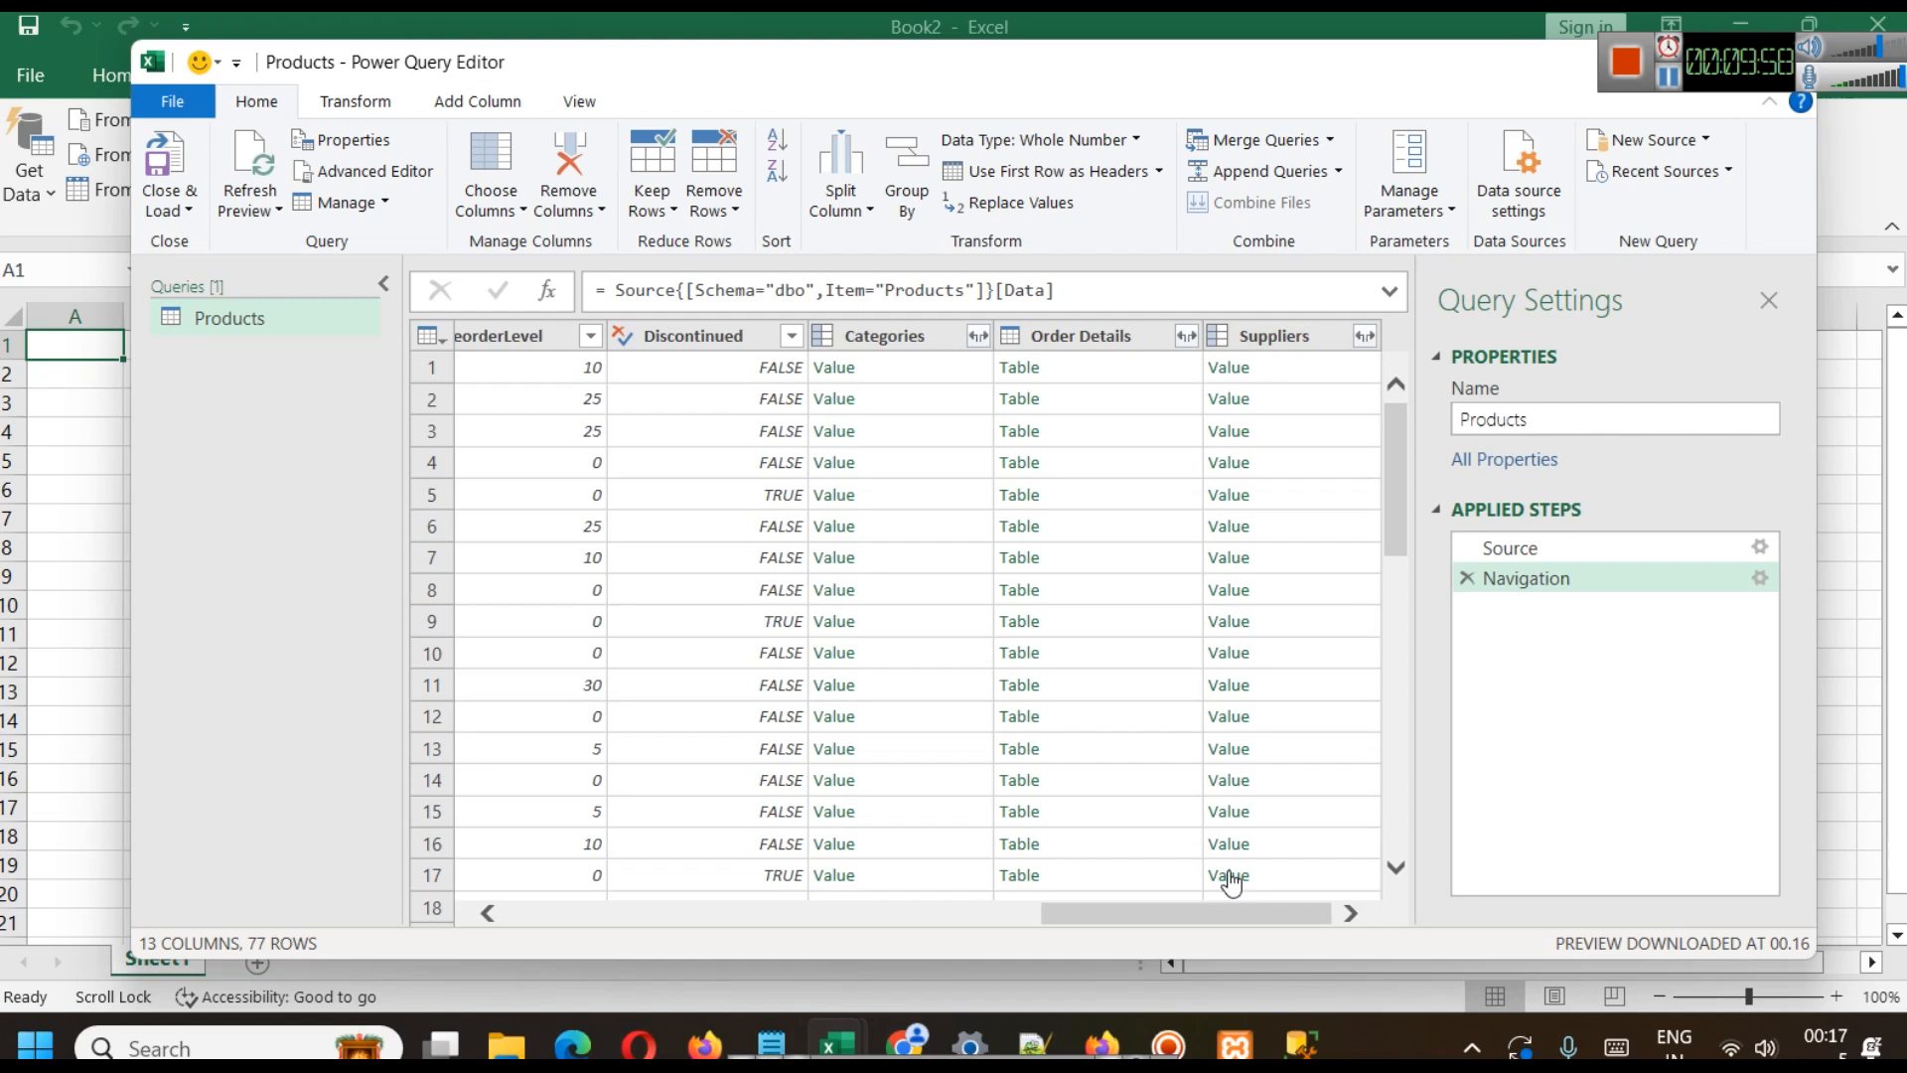
pyautogui.moveTo(1214, 914); pyautogui.dragTo(685, 899)
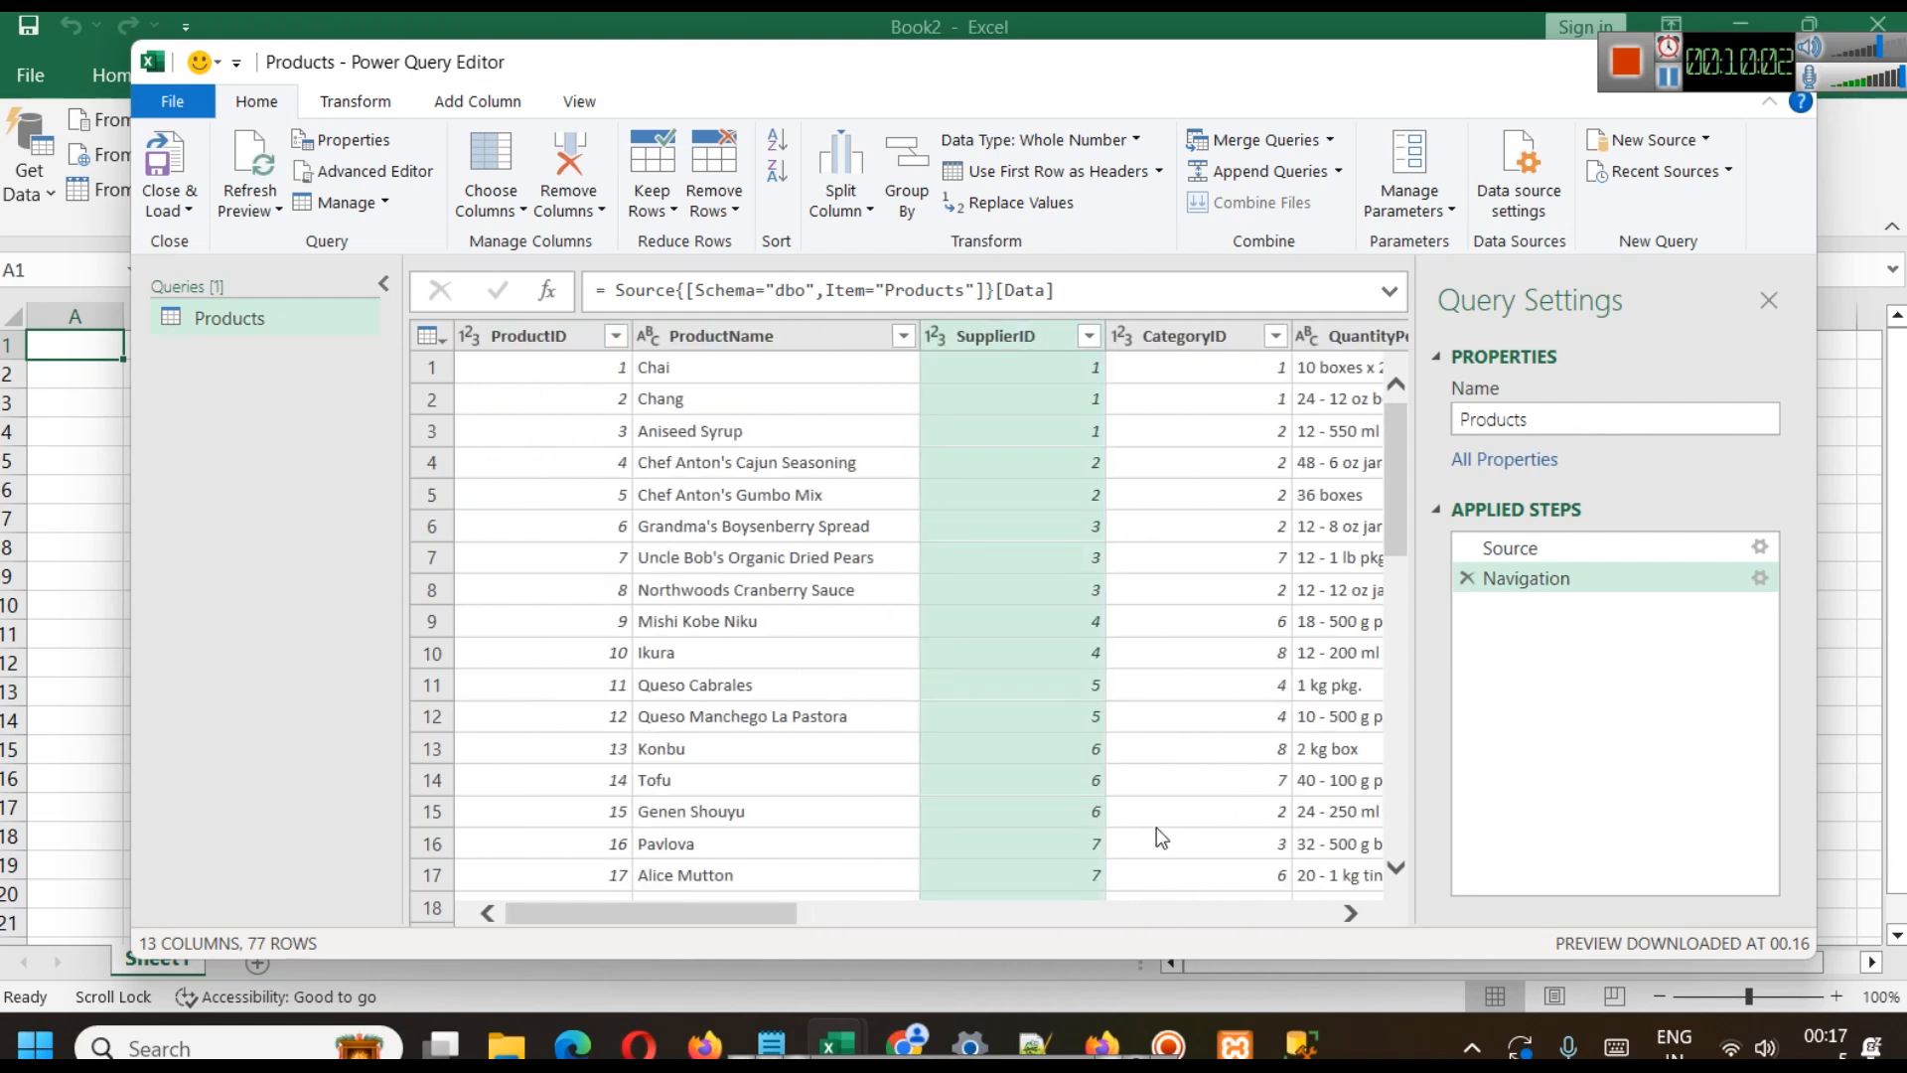
# - Examine how products links to suppliers, categories and order_details in northwind-diagram.png
pyautogui.click(1672, 79)
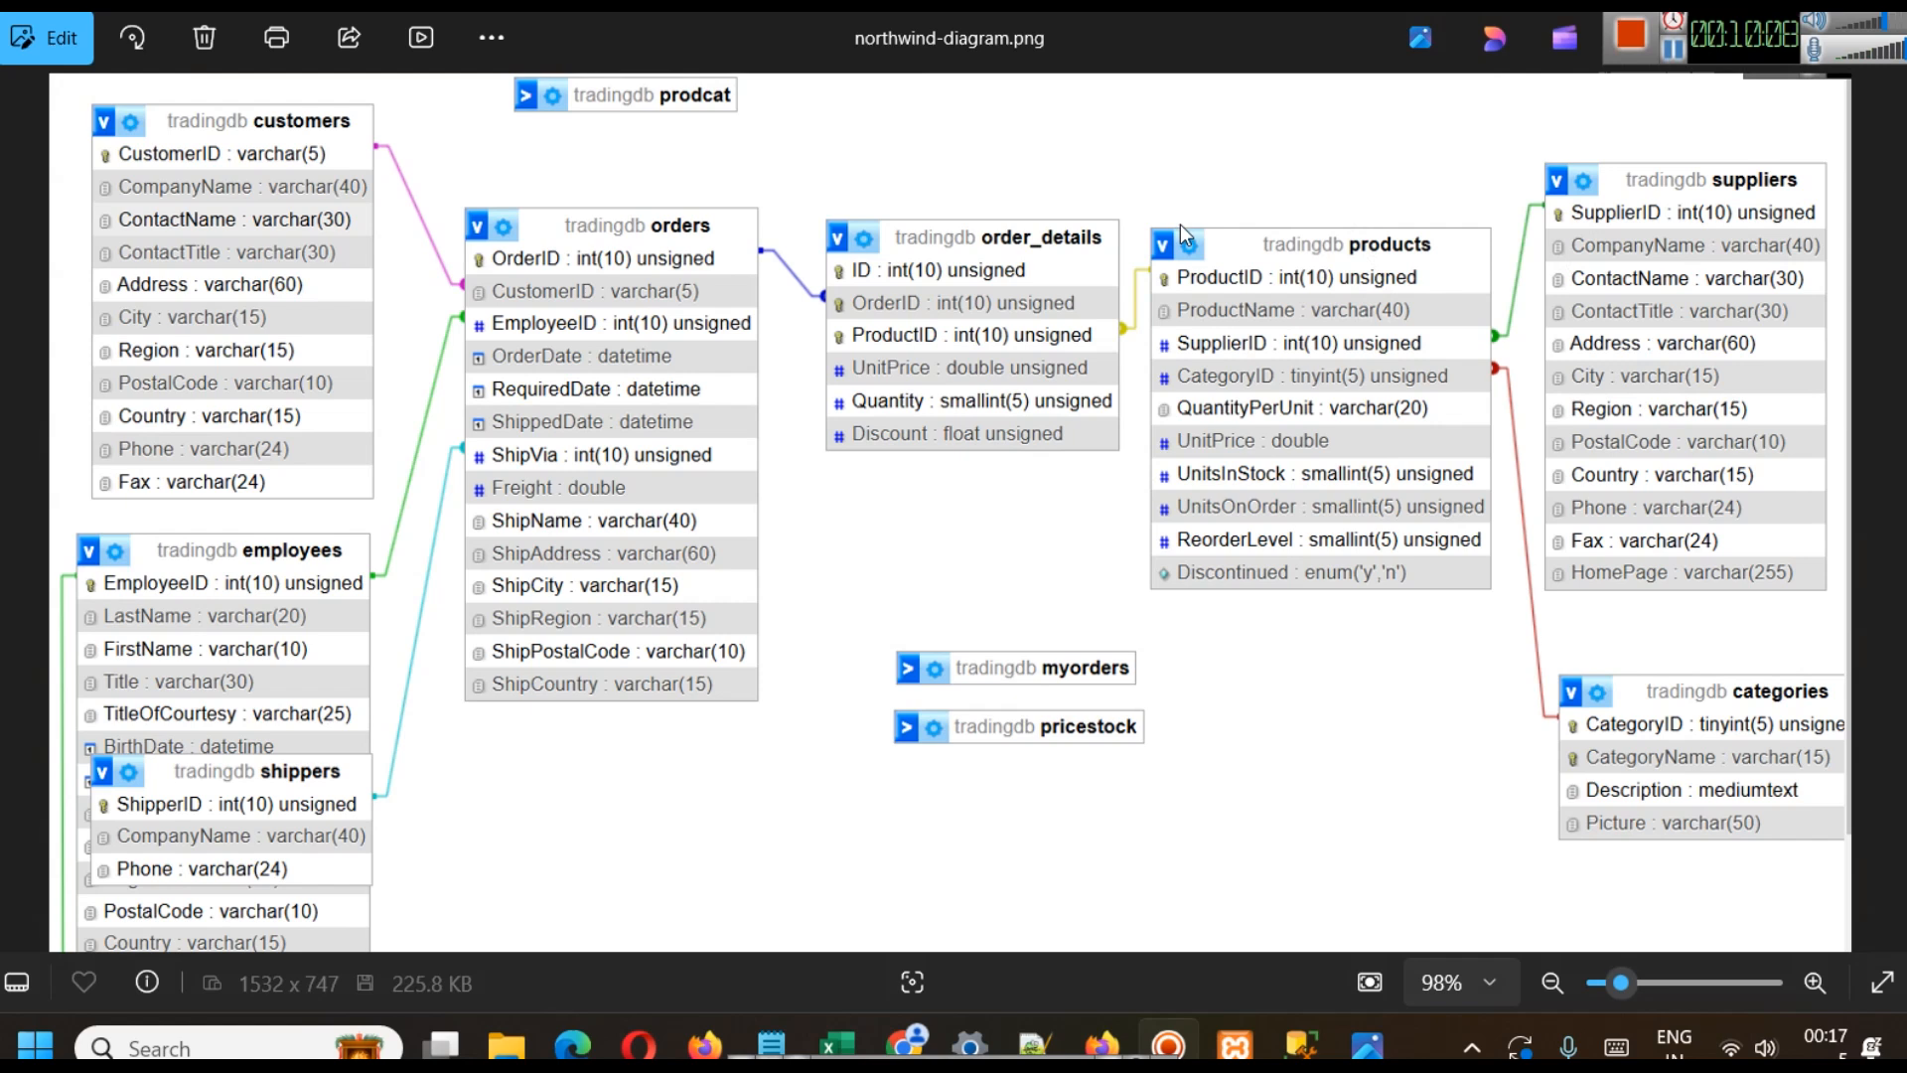
pyautogui.click(1158, 162)
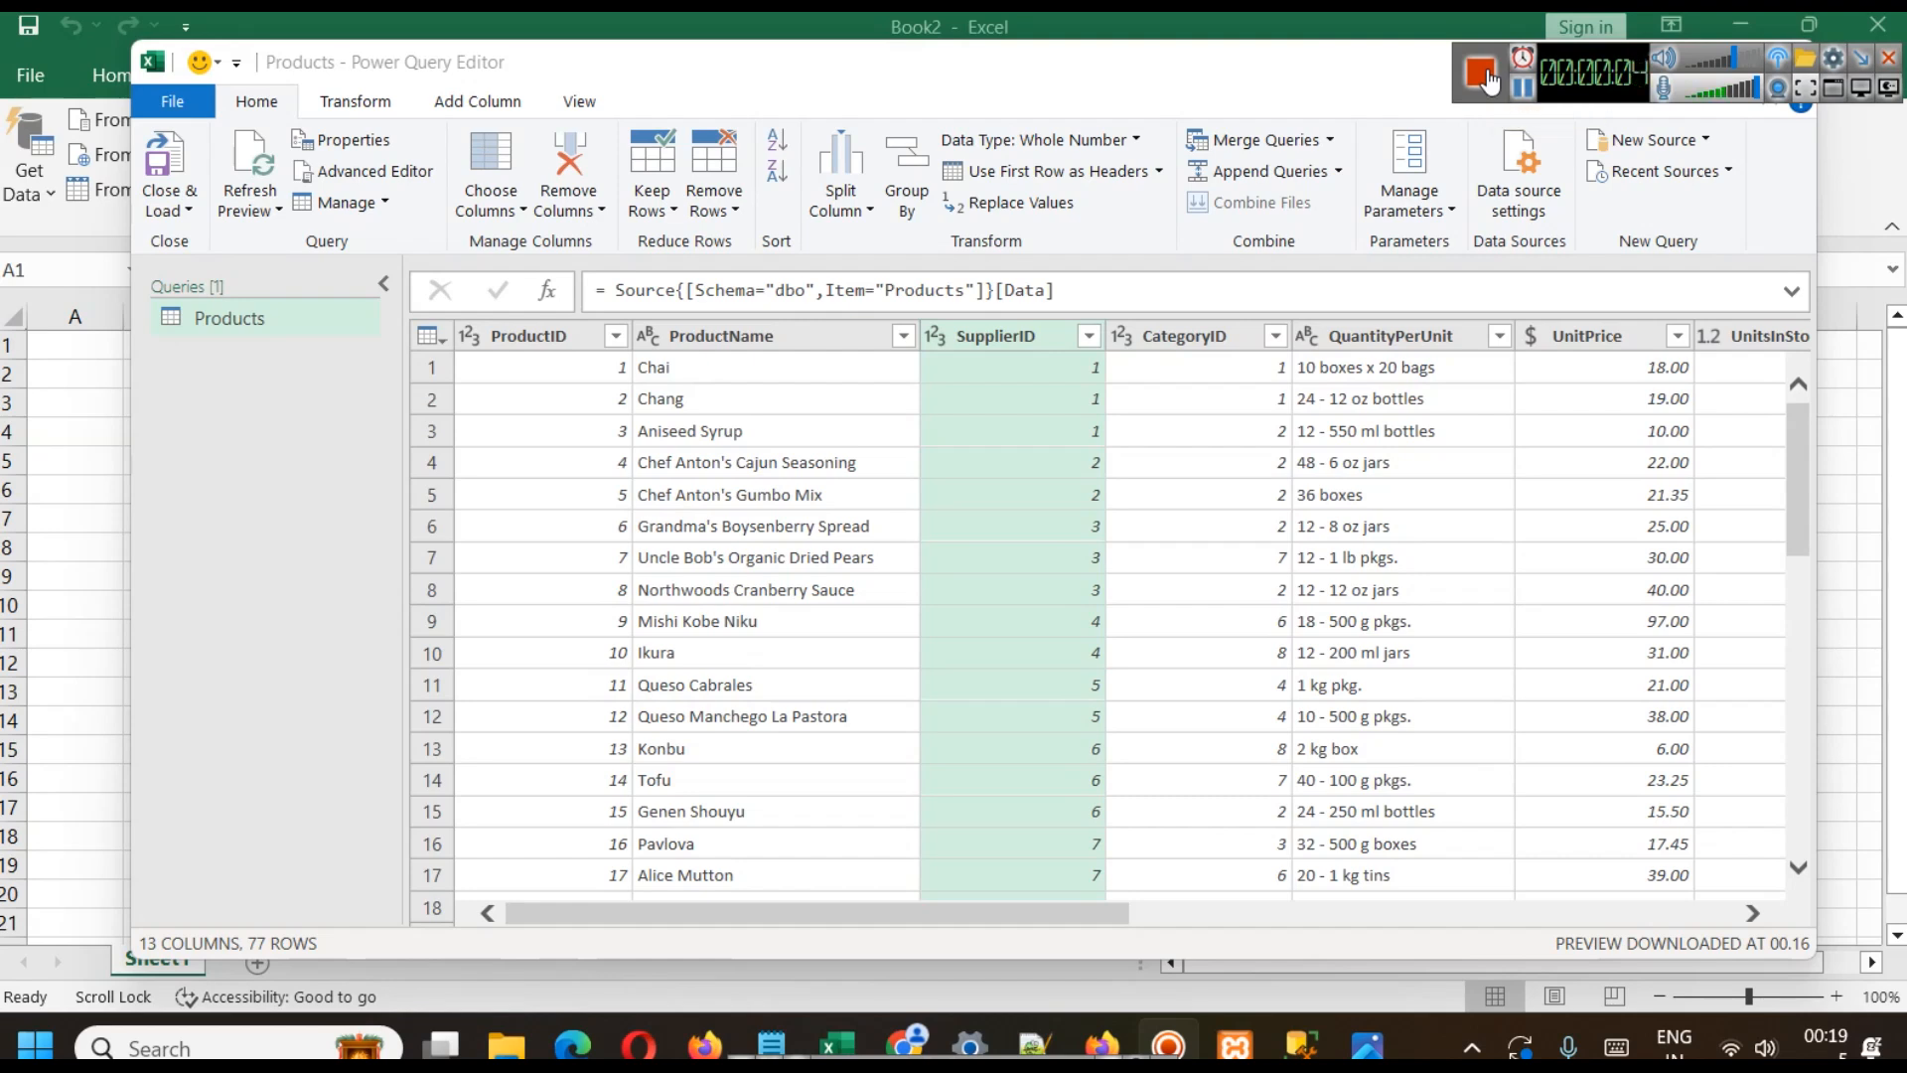
# - Add a SQL Server database source using server DESKTOP-R22567N\SQLEXPRESS, copied from the notes, and northwind as the database
pyautogui.click(1707, 145)
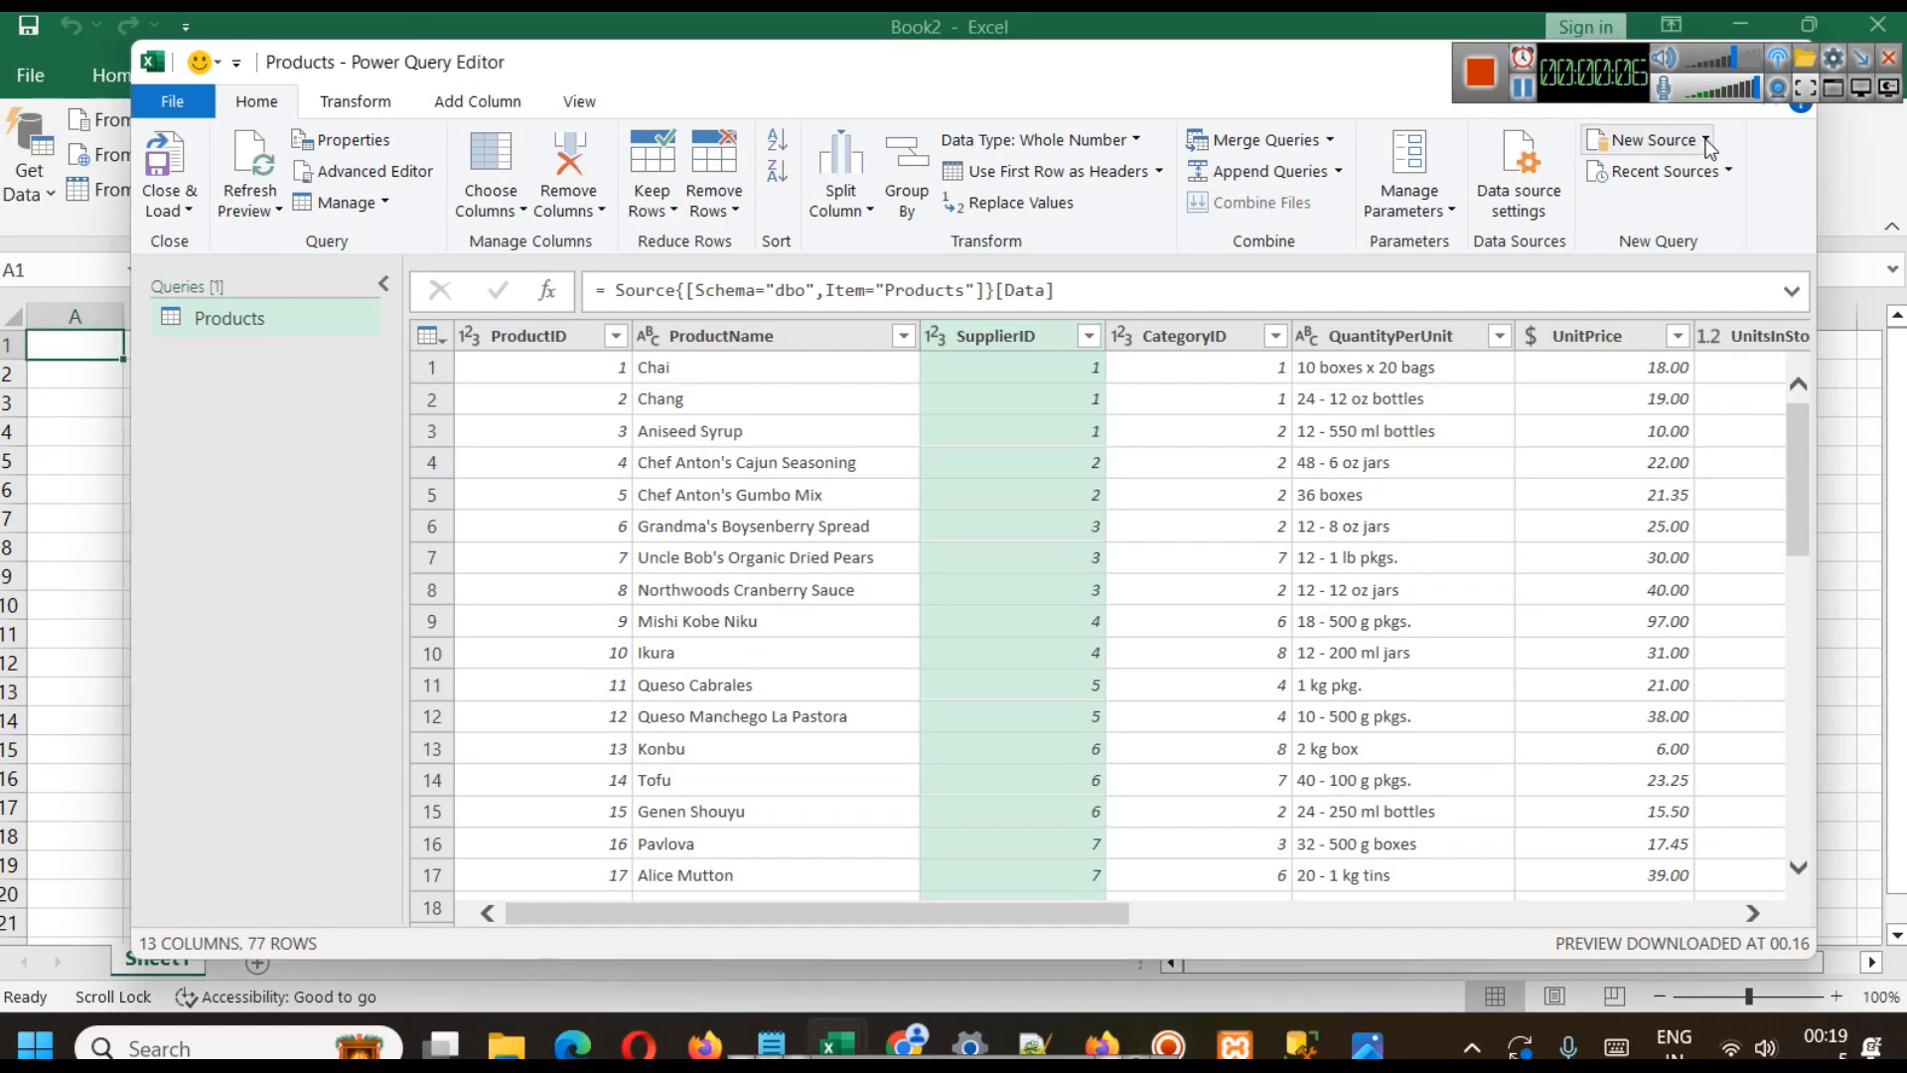
pyautogui.moveTo(1688, 206)
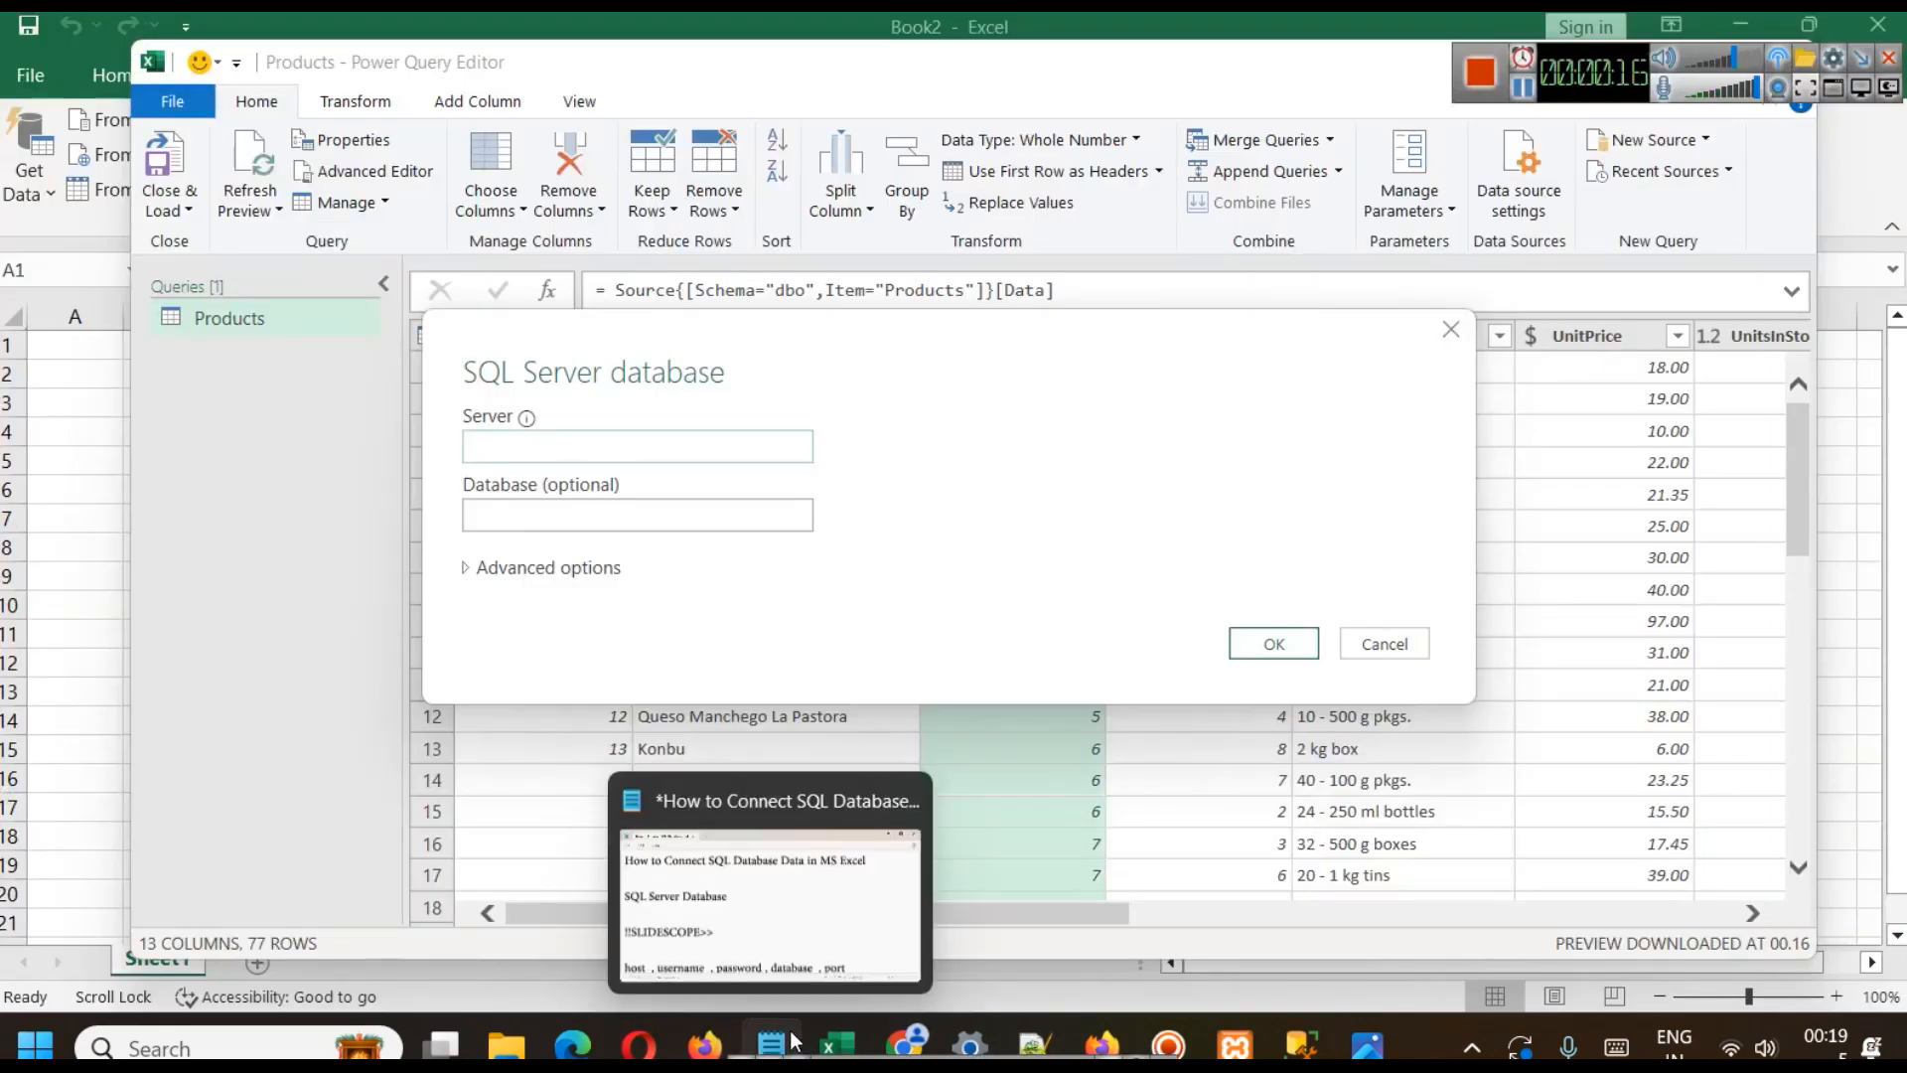
pyautogui.click(790, 1041)
pyautogui.scroll(-2, 968, 838)
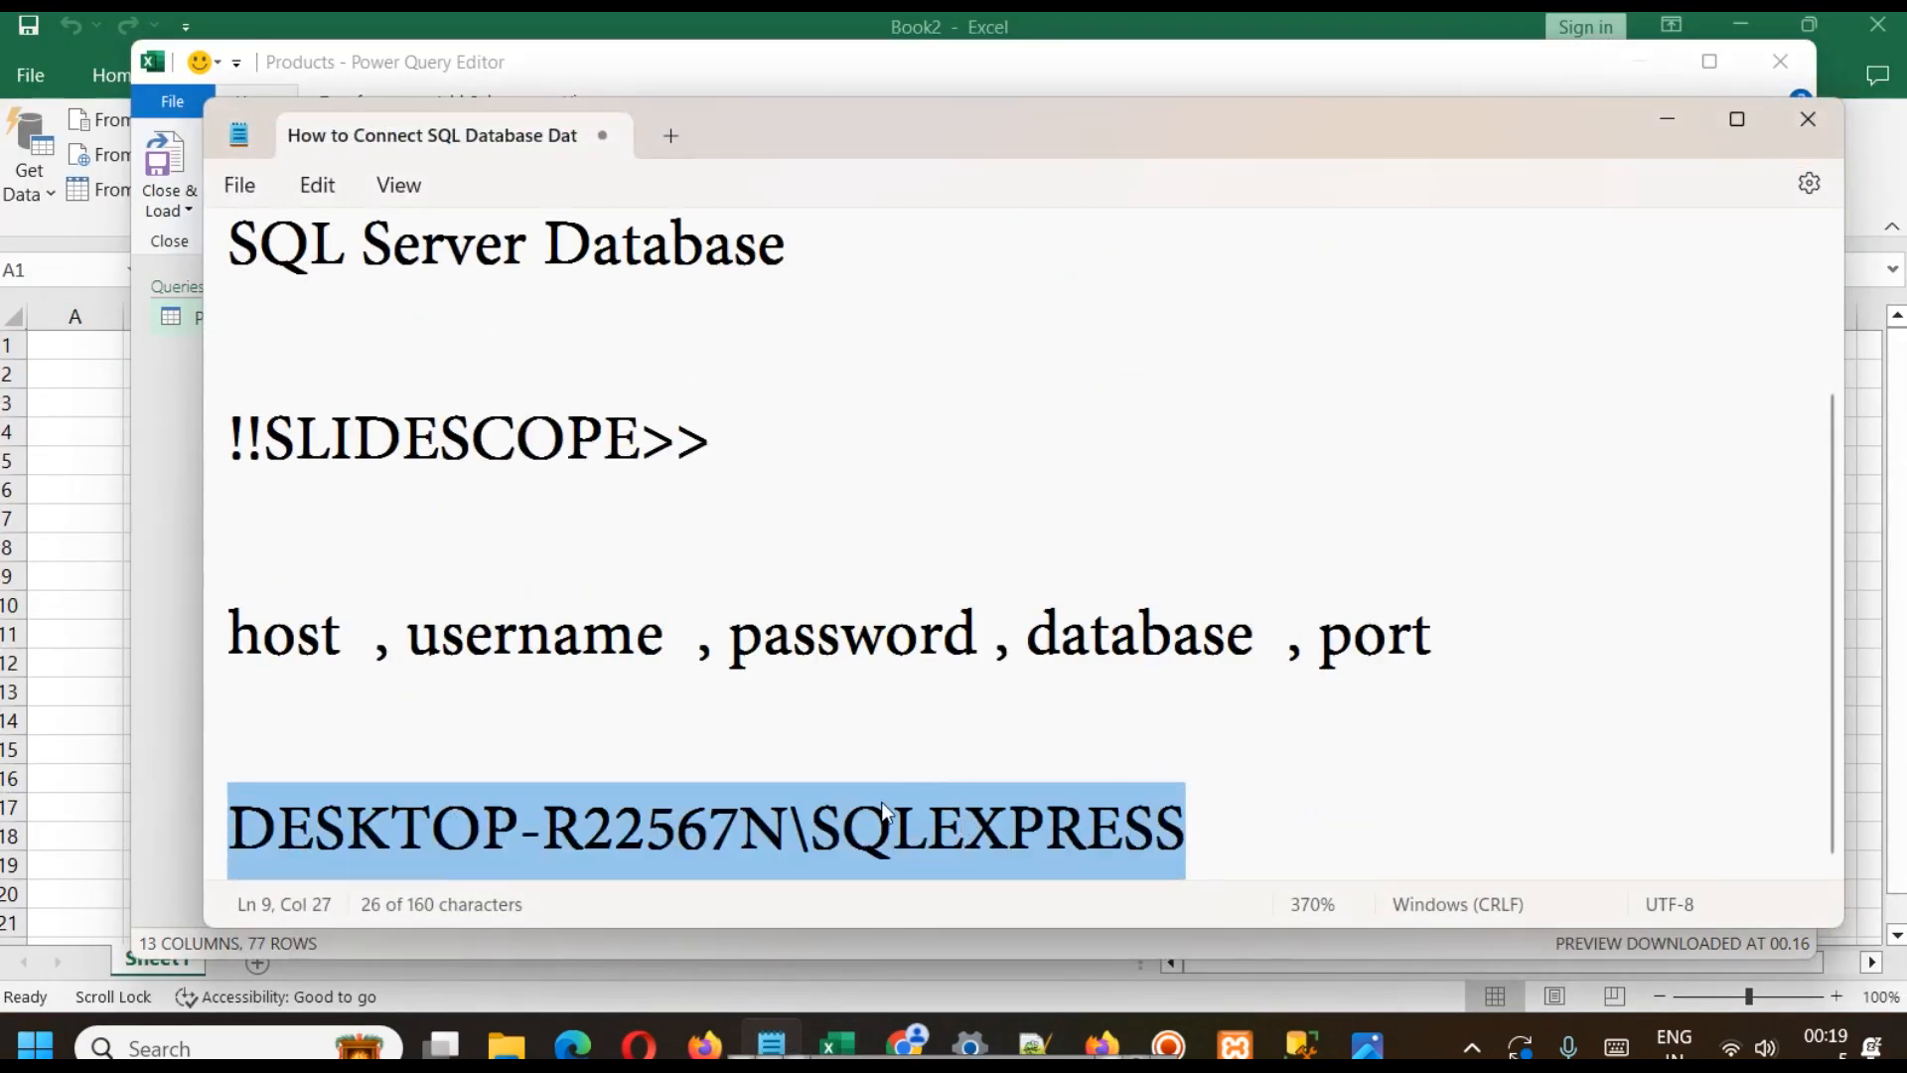
pyautogui.click(1668, 119)
pyautogui.write('DESKTOP-R22567N\\SQLEXPRESS')
pyautogui.click(695, 504)
pyautogui.write('northwind')
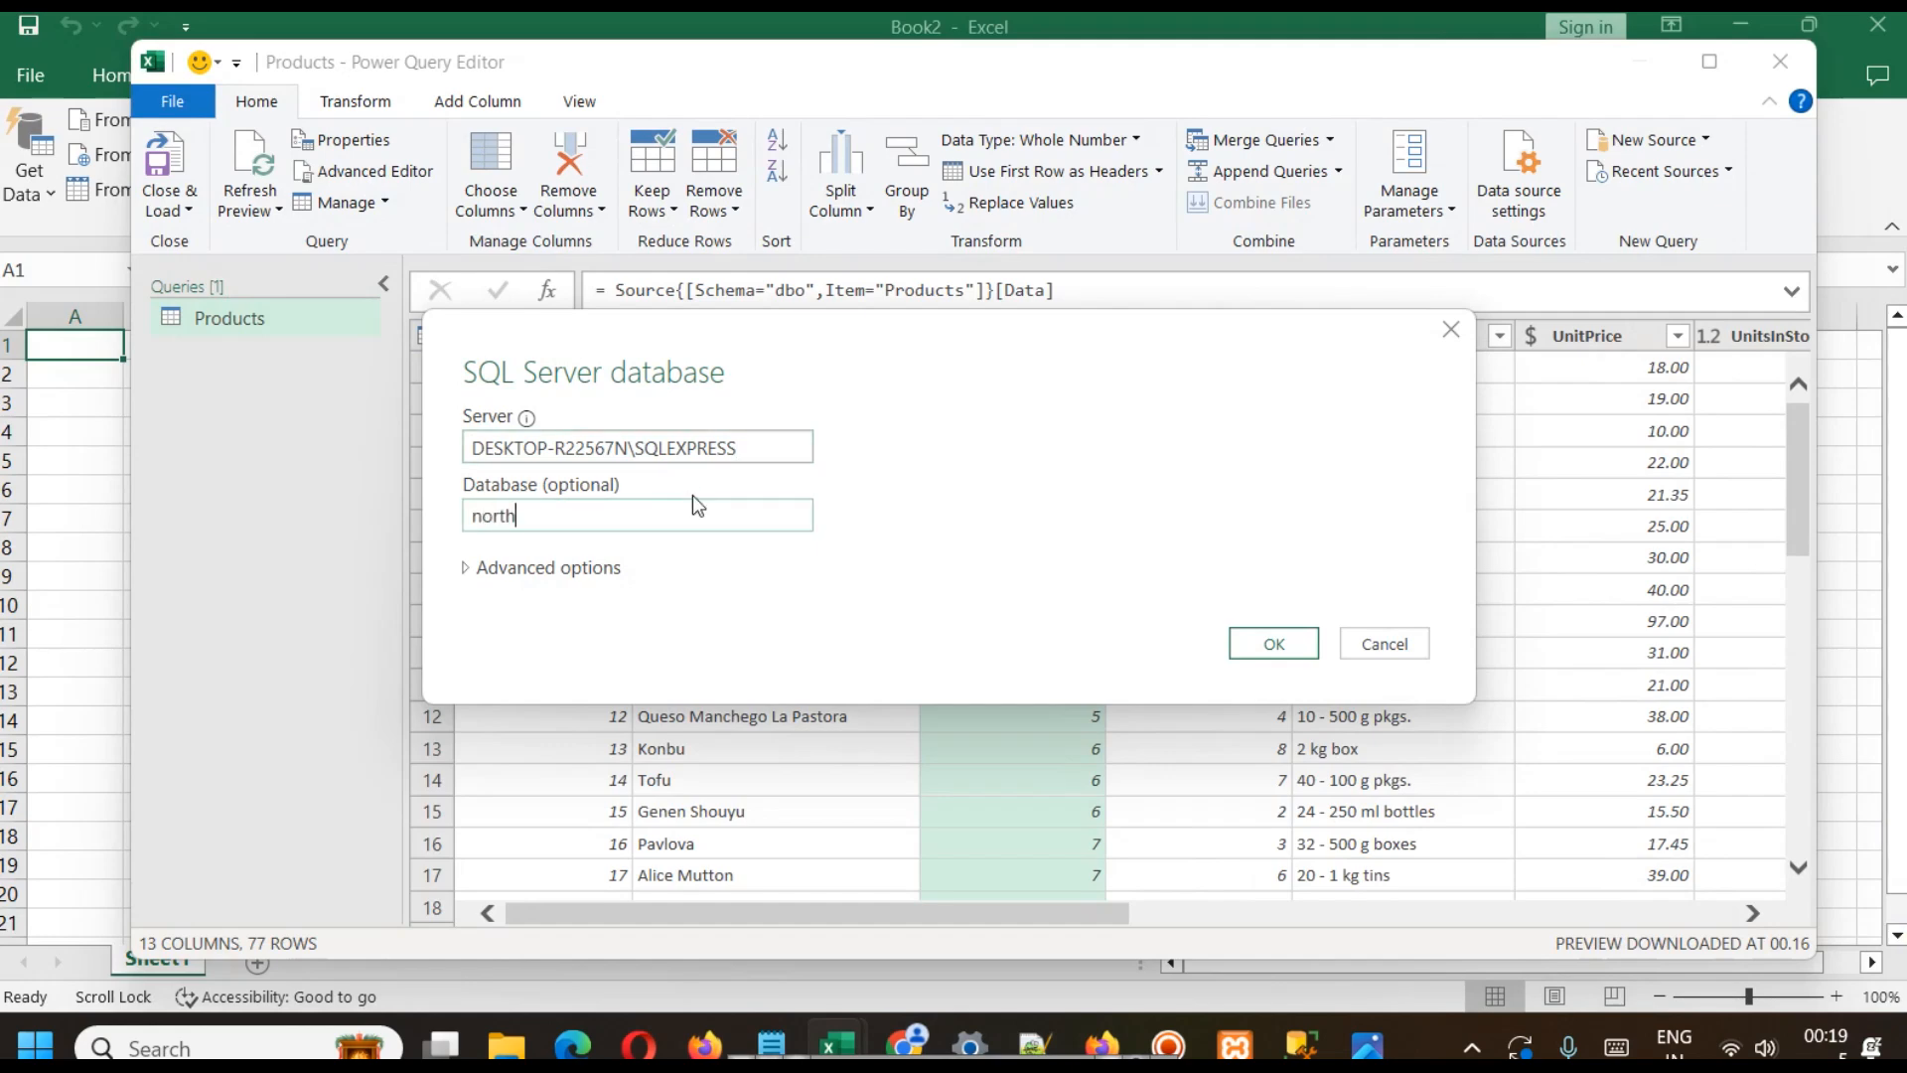
pyautogui.press('Return')
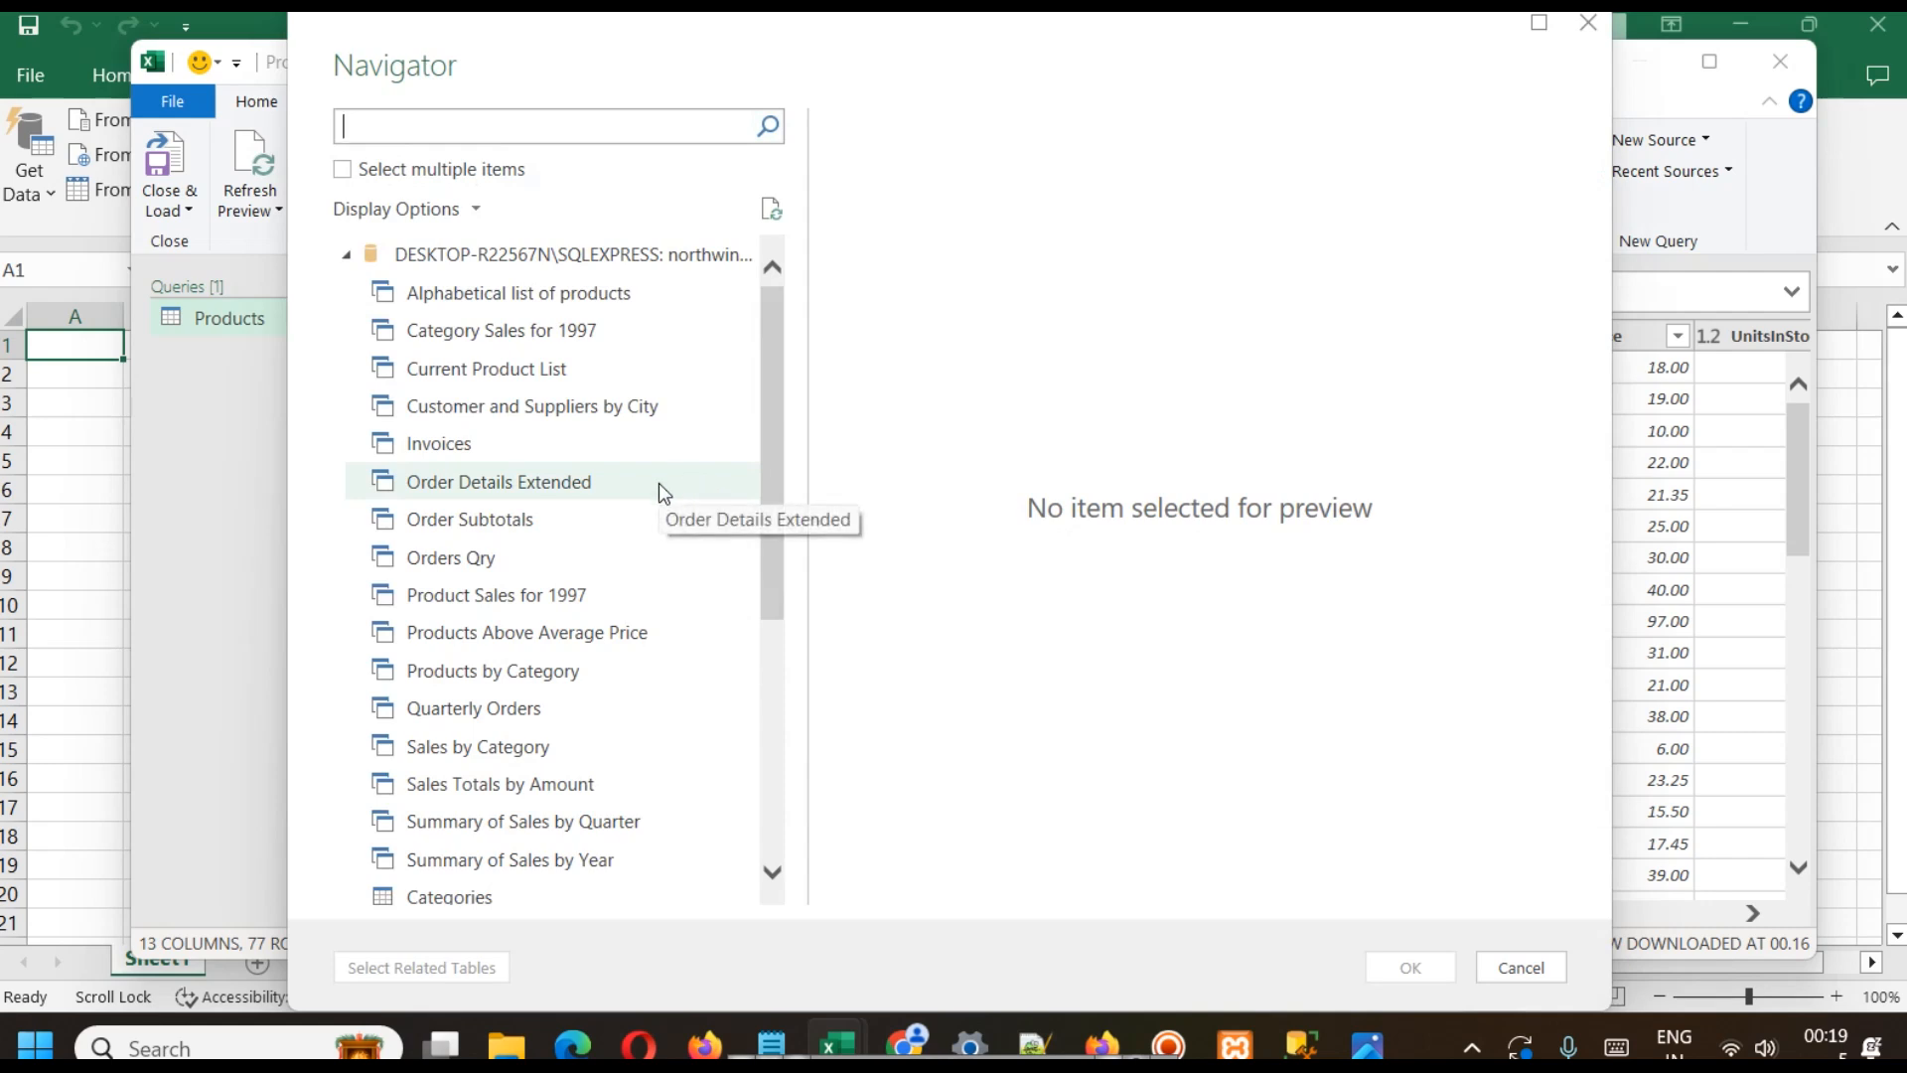
# - Bring the Categories table of northwind into the Power Query Editor as a second query
pyautogui.scroll(-3, 659, 487)
pyautogui.scroll(-2, 660, 487)
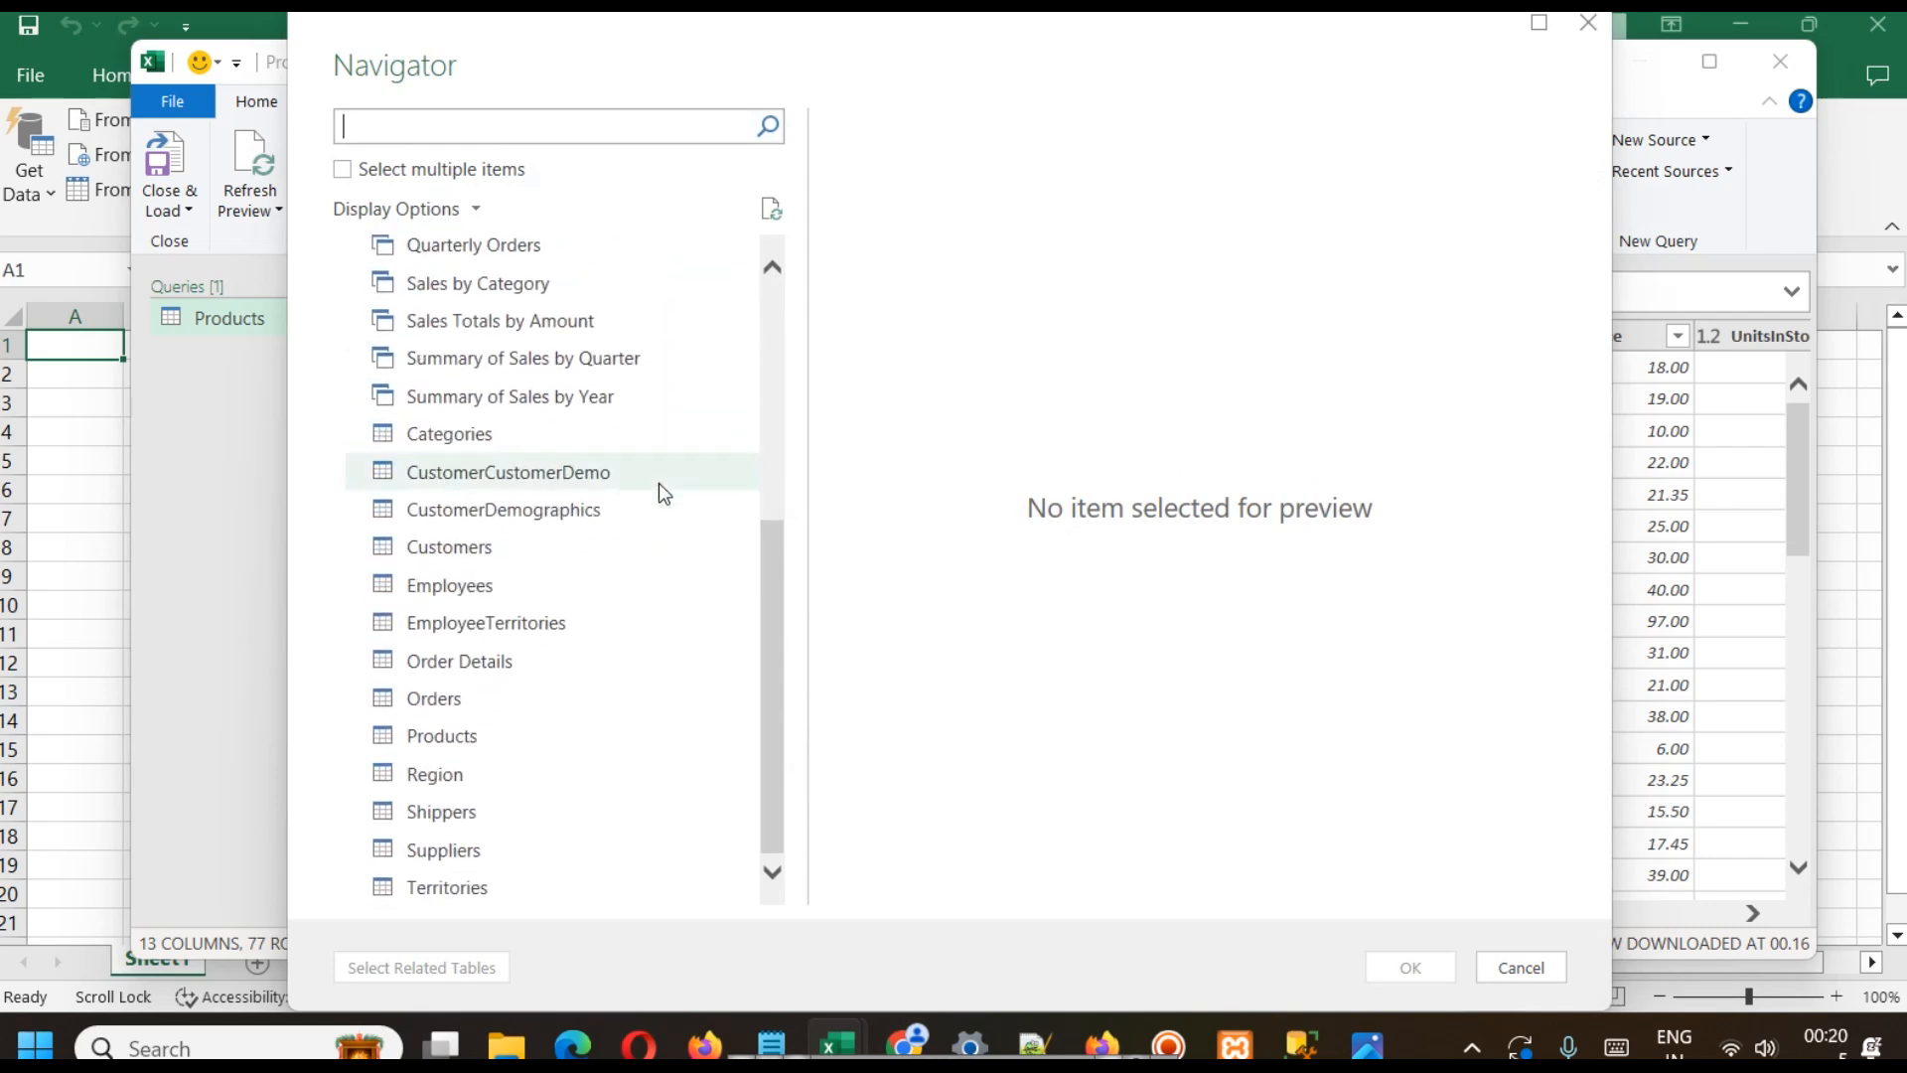
pyautogui.click(473, 437)
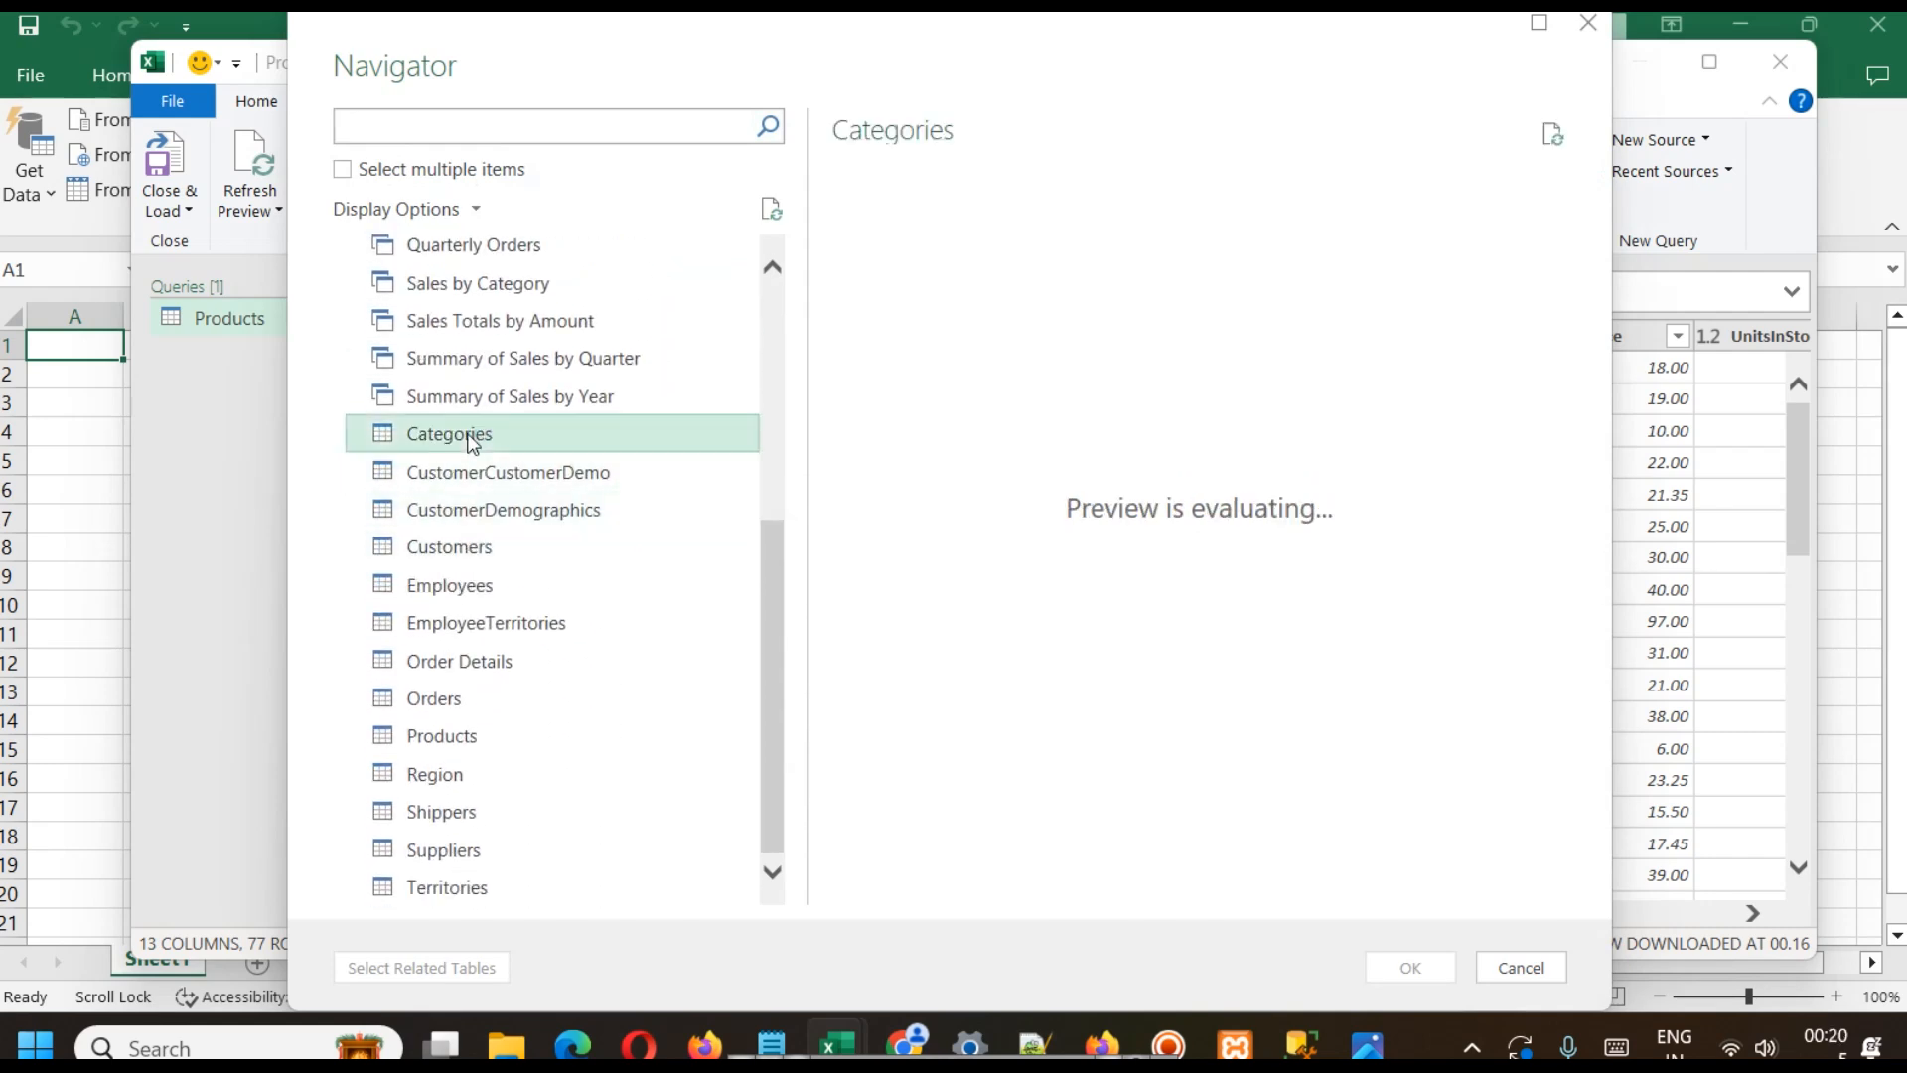
pyautogui.click(1418, 971)
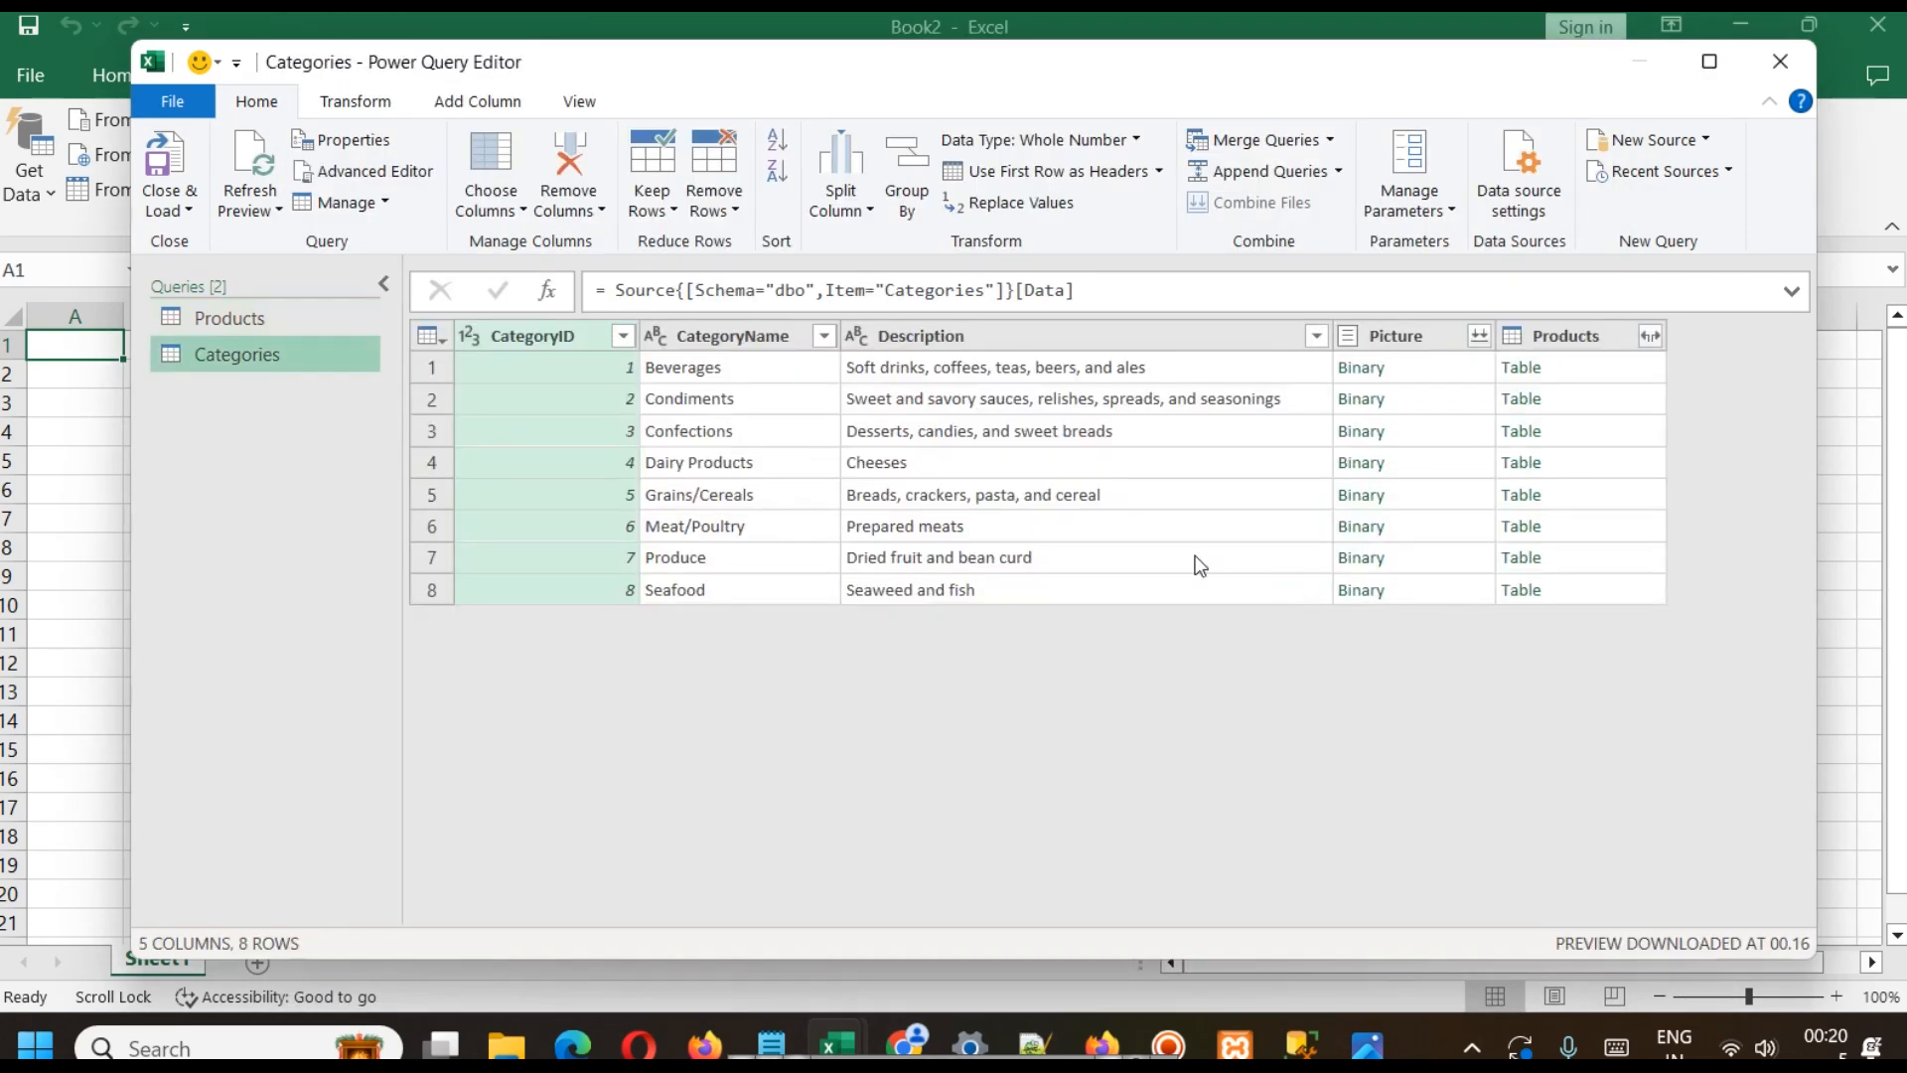
# - Compare the Products and Categories queries, examining their columns and the CategoryID they share
pyautogui.click(249, 319)
pyautogui.click(253, 360)
pyautogui.click(266, 328)
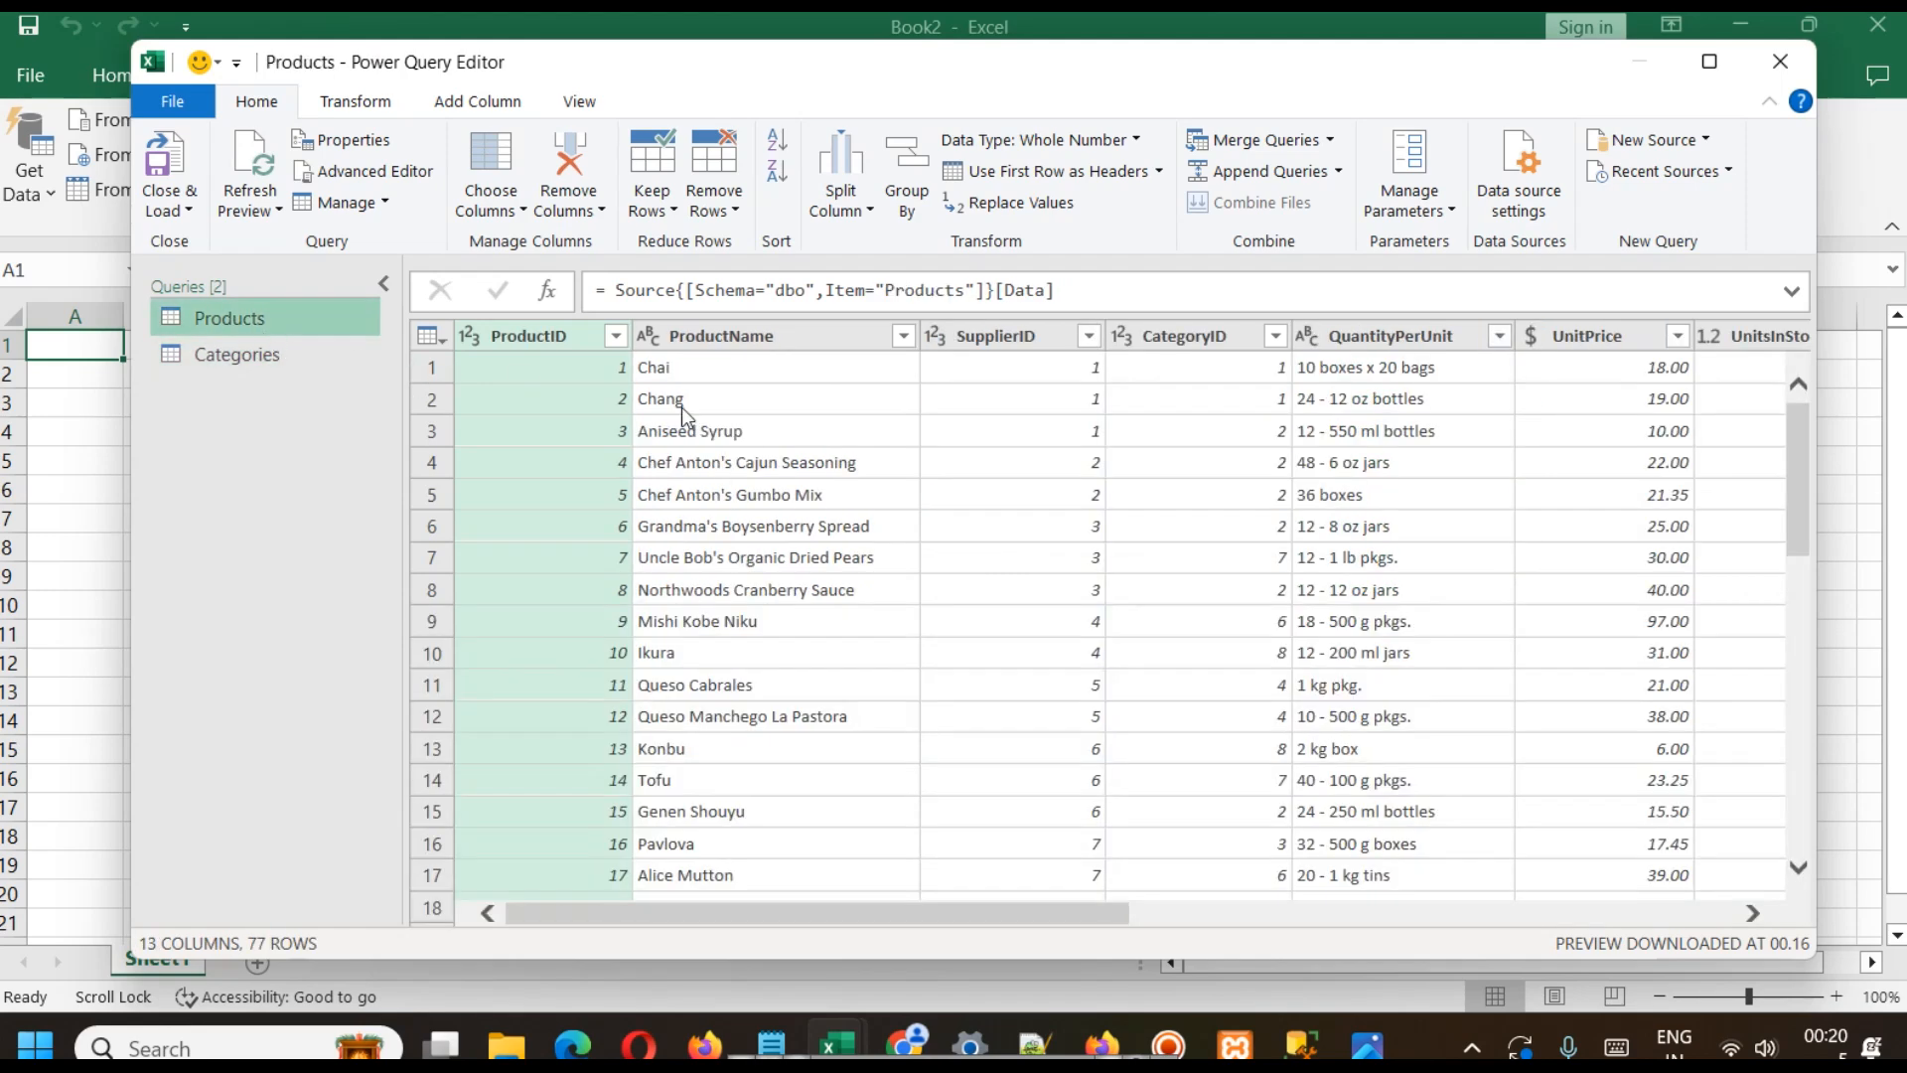
pyautogui.click(1373, 907)
pyautogui.moveTo(1373, 908); pyautogui.dragTo(557, 755)
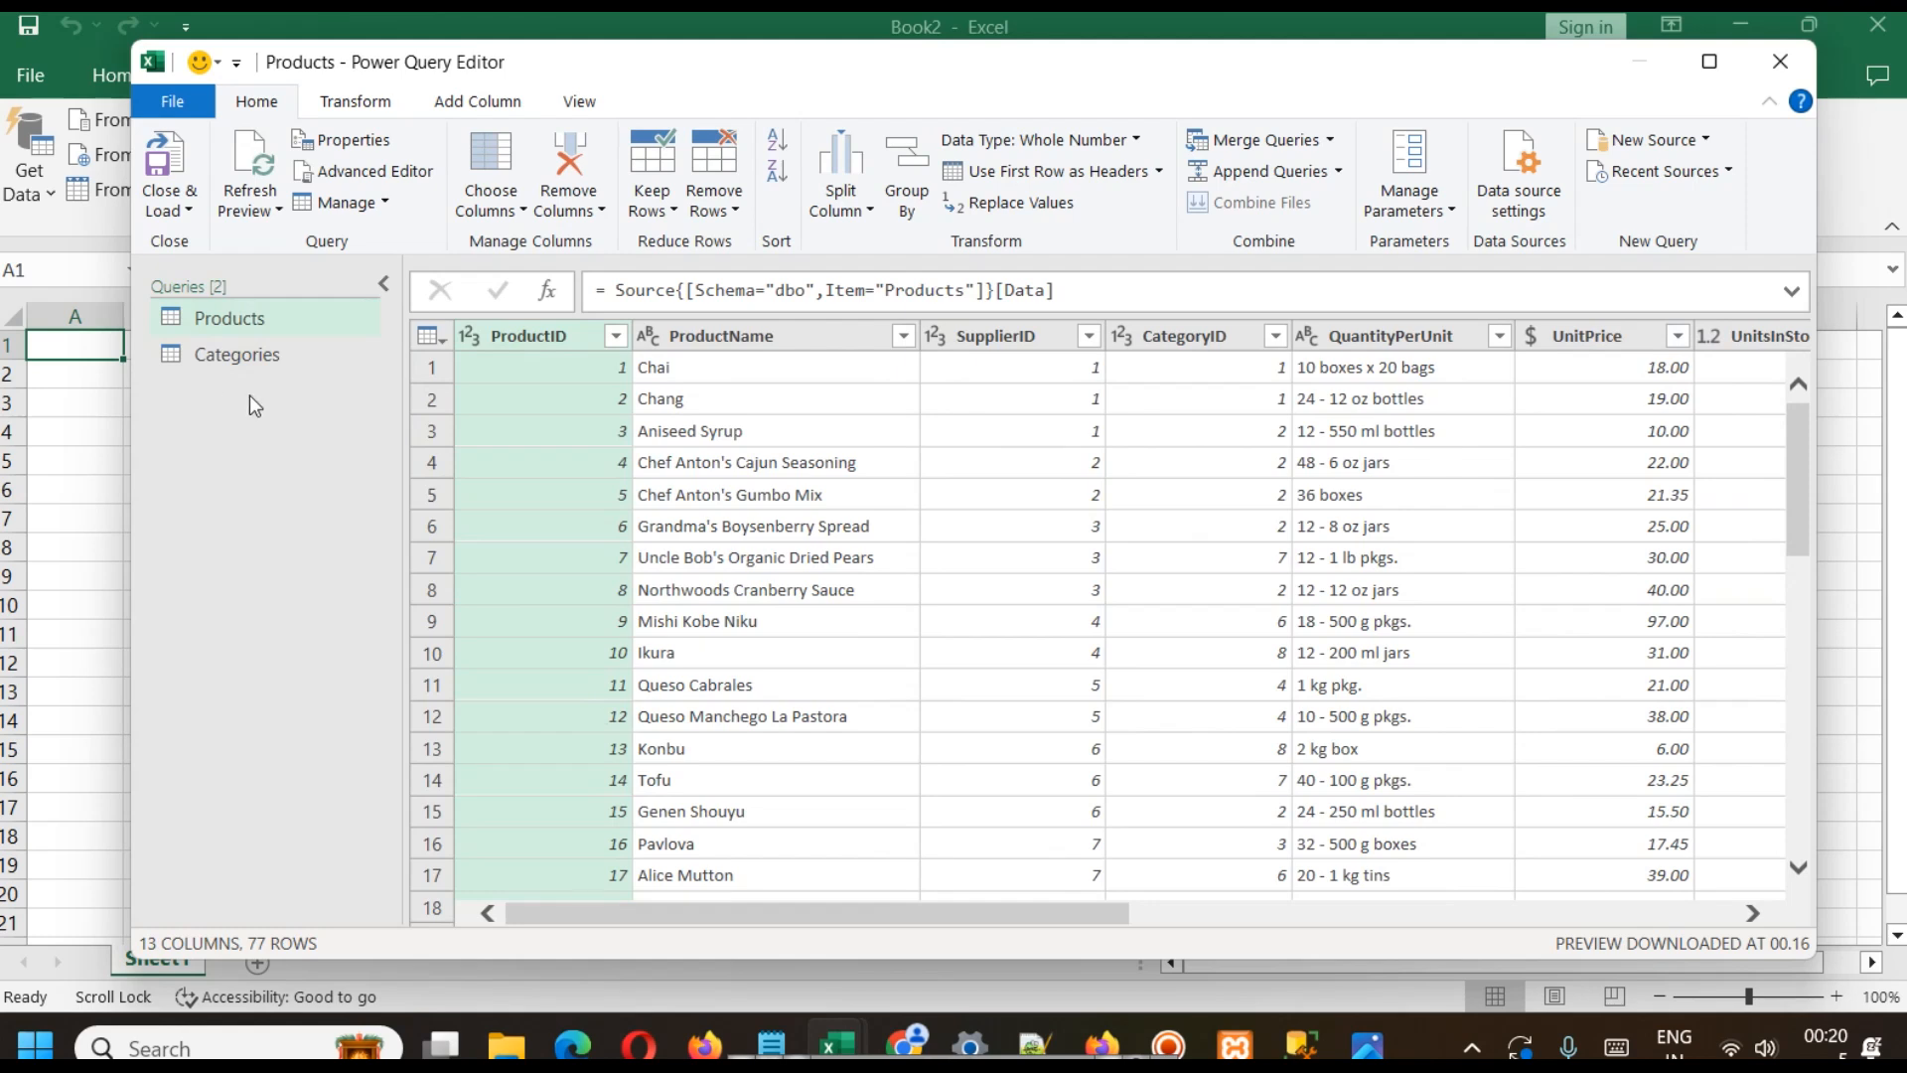
pyautogui.click(276, 367)
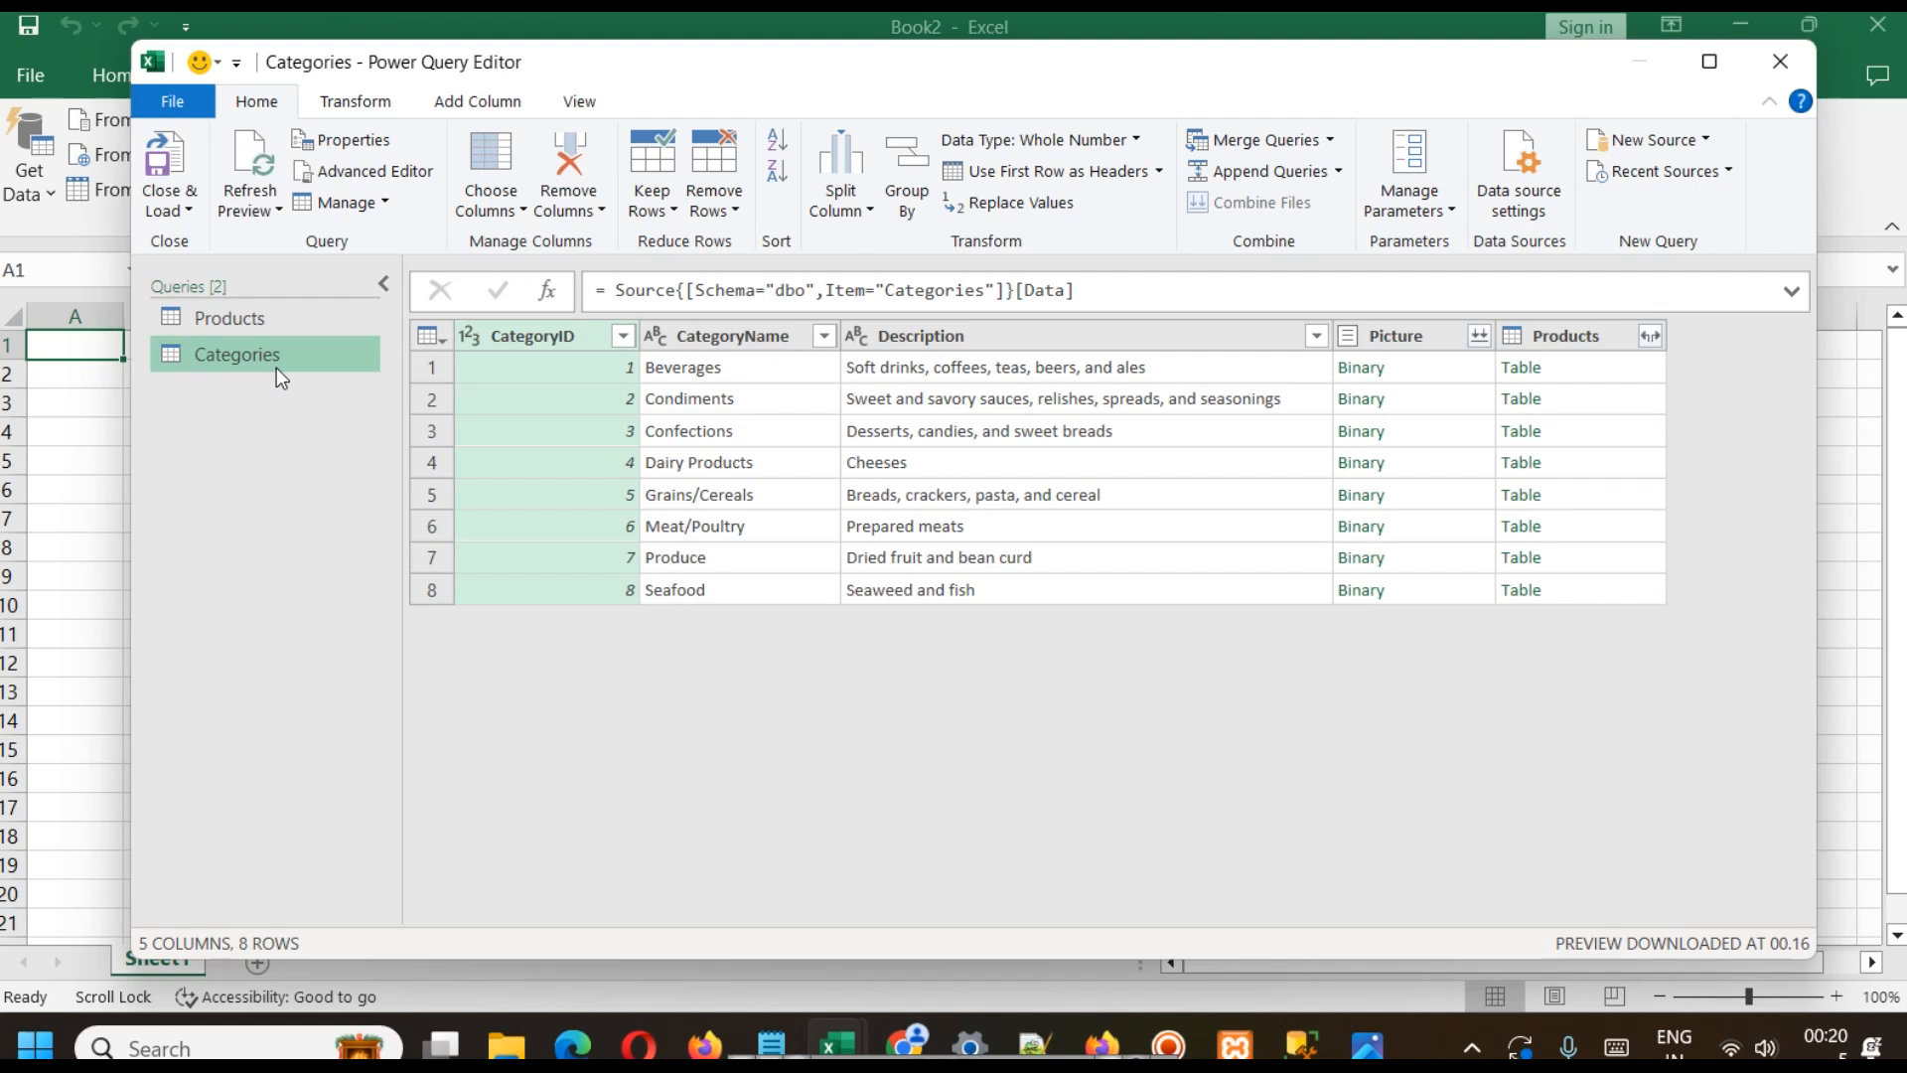
pyautogui.click(270, 328)
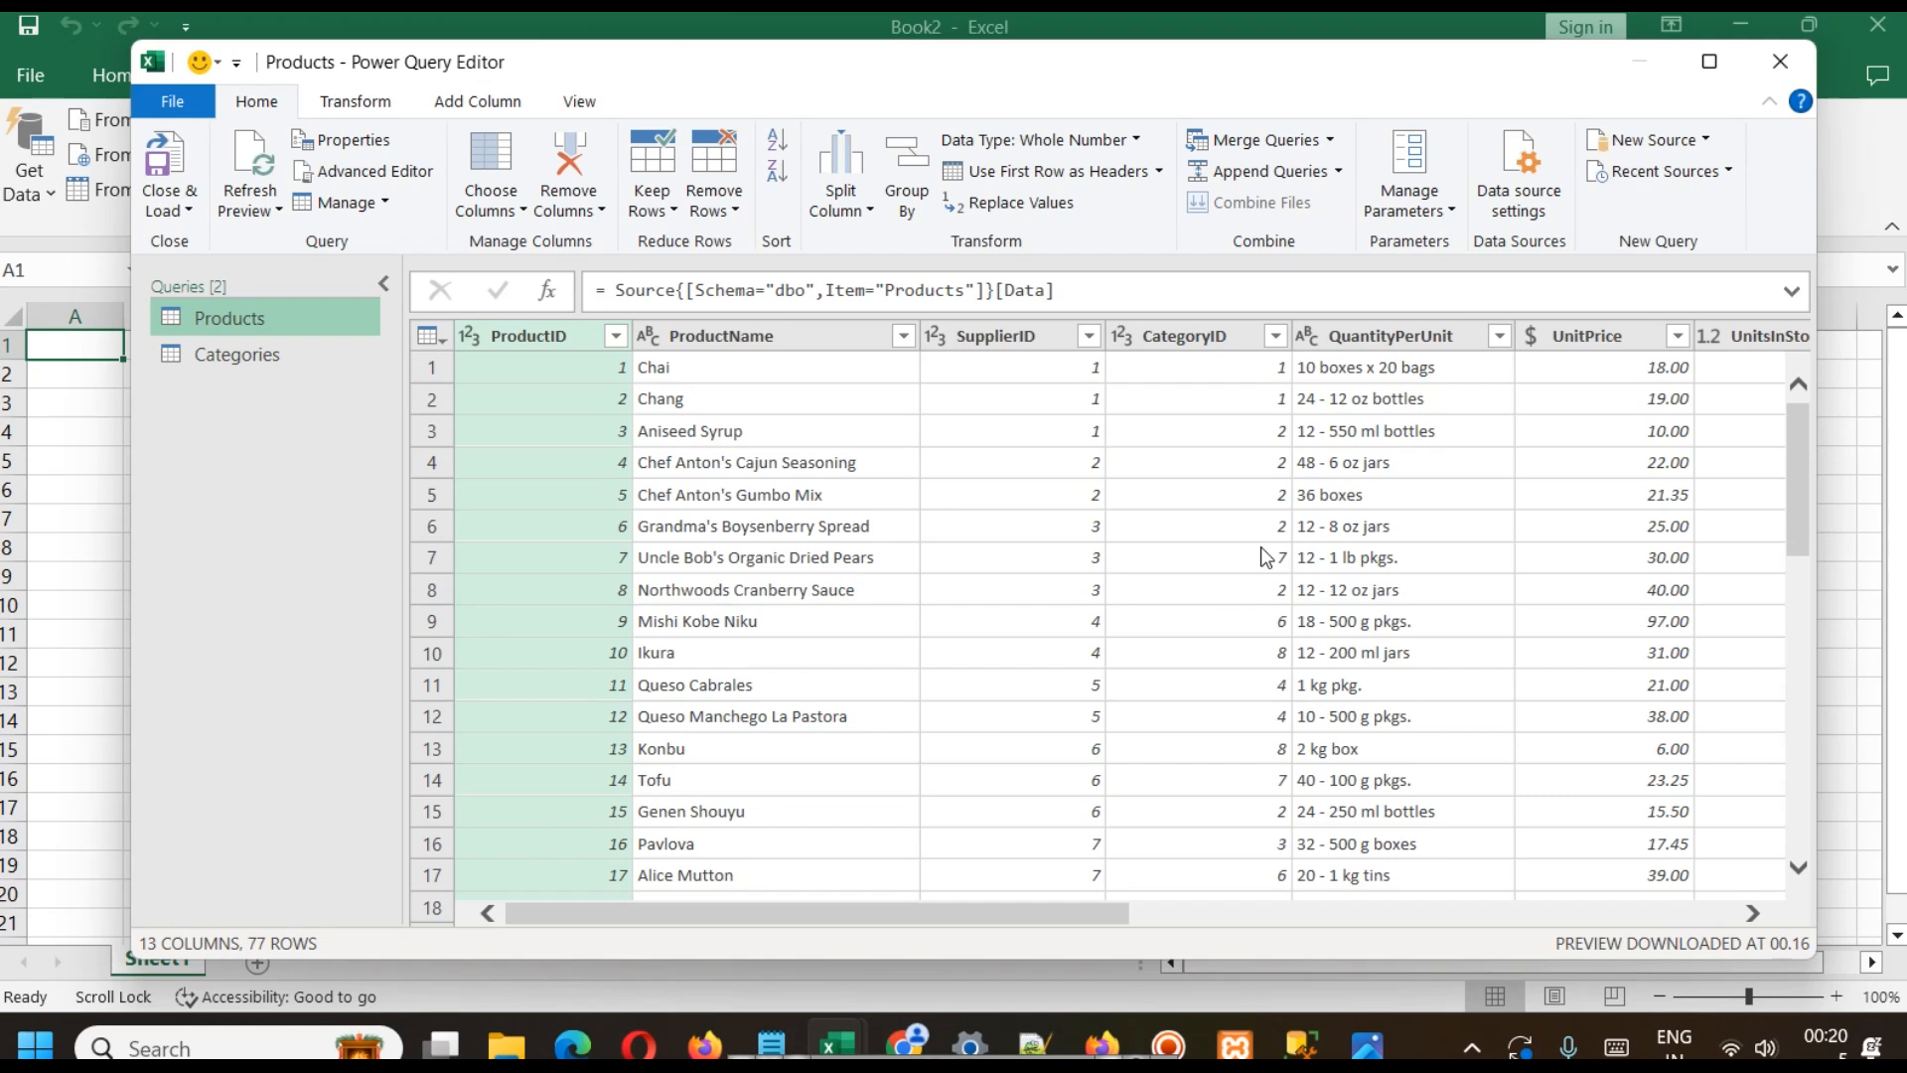
pyautogui.click(255, 363)
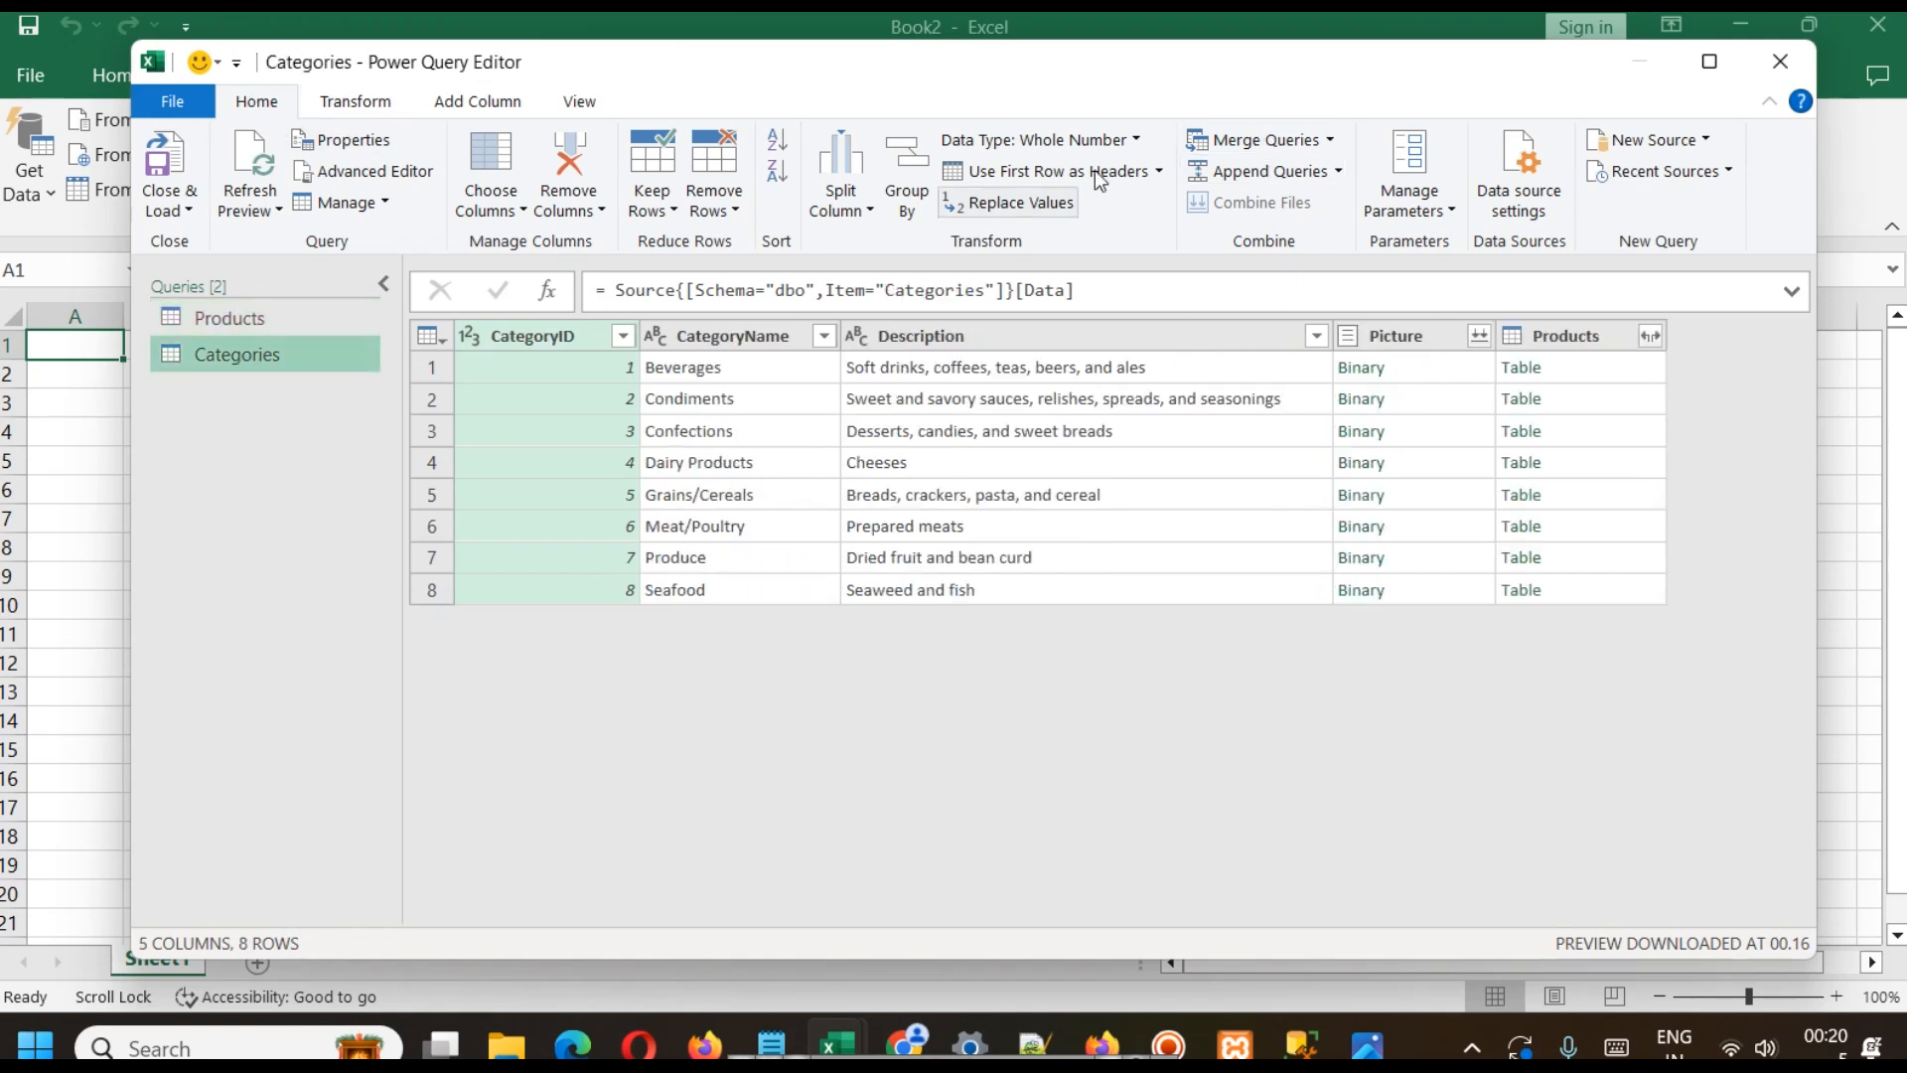
# - Start merging queries as new, with Categories as the first table and Products as the second
pyautogui.click(1298, 139)
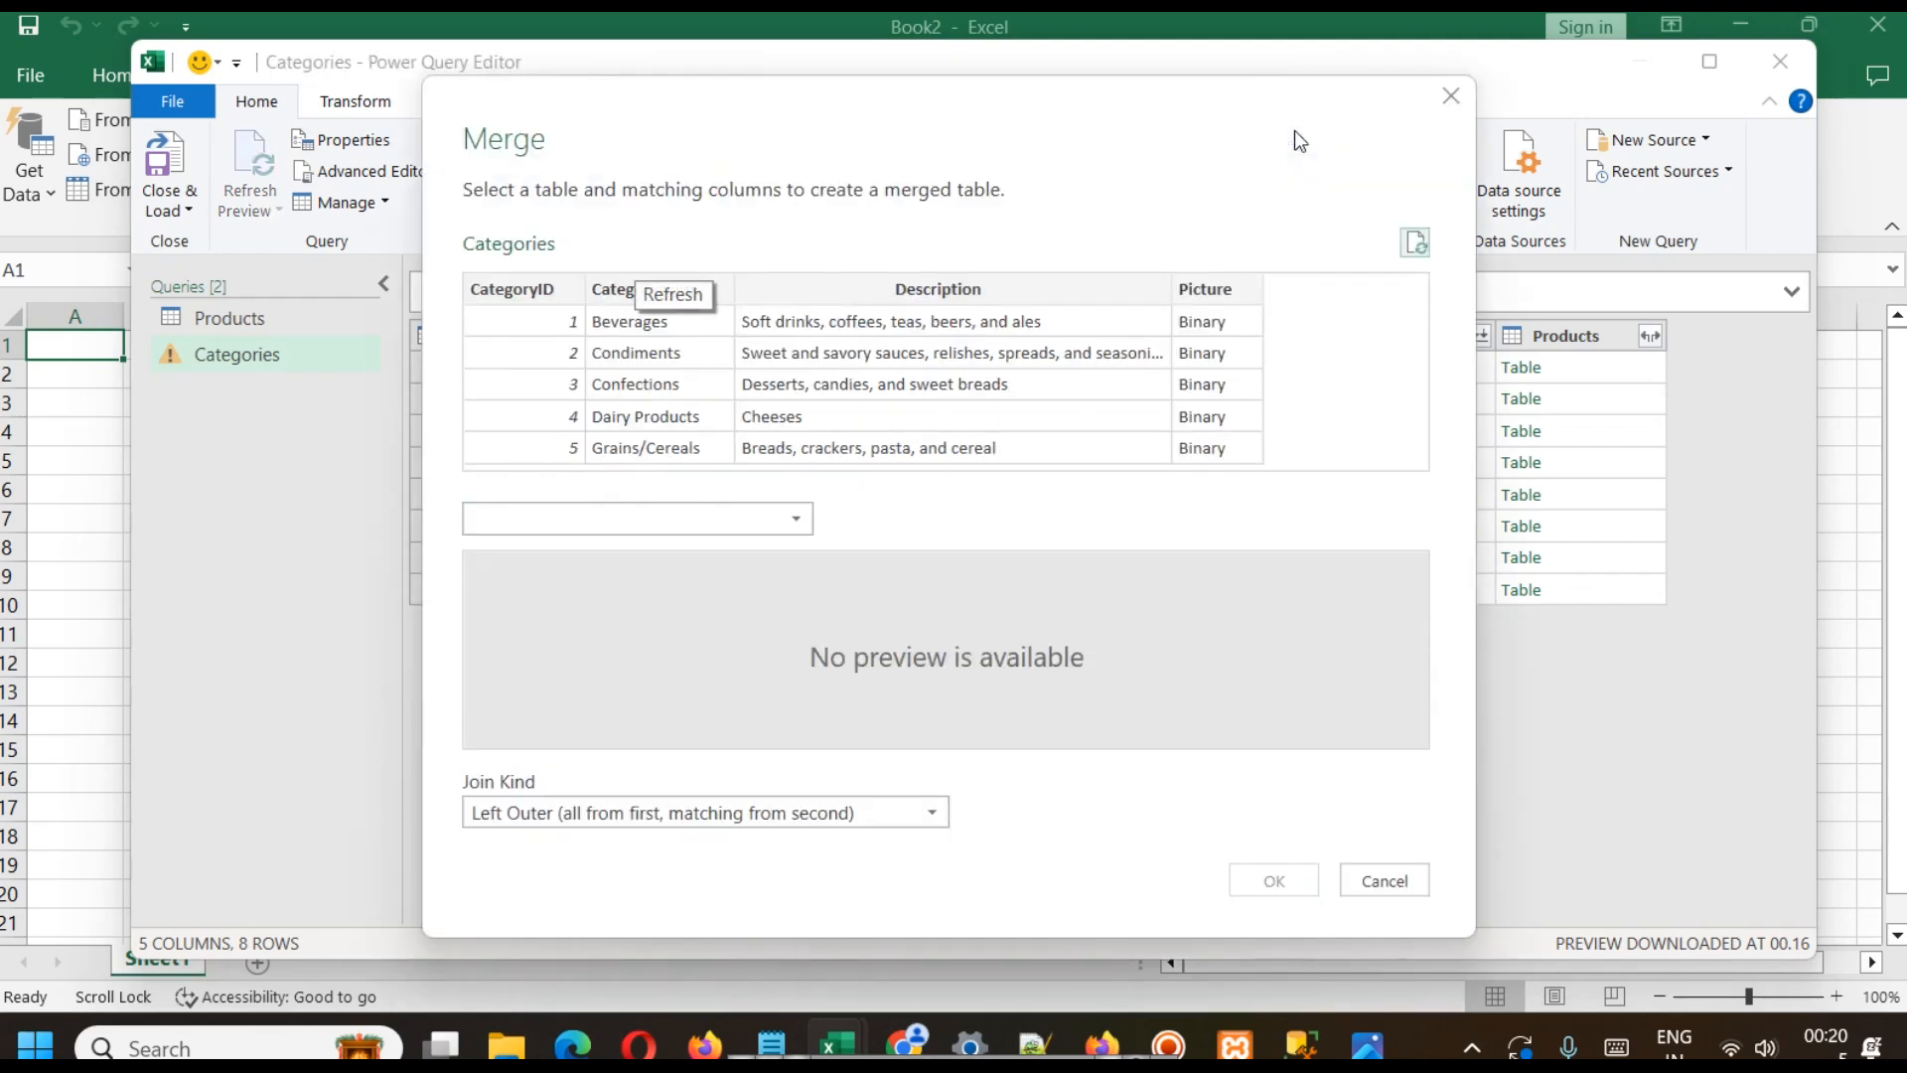
pyautogui.click(1397, 881)
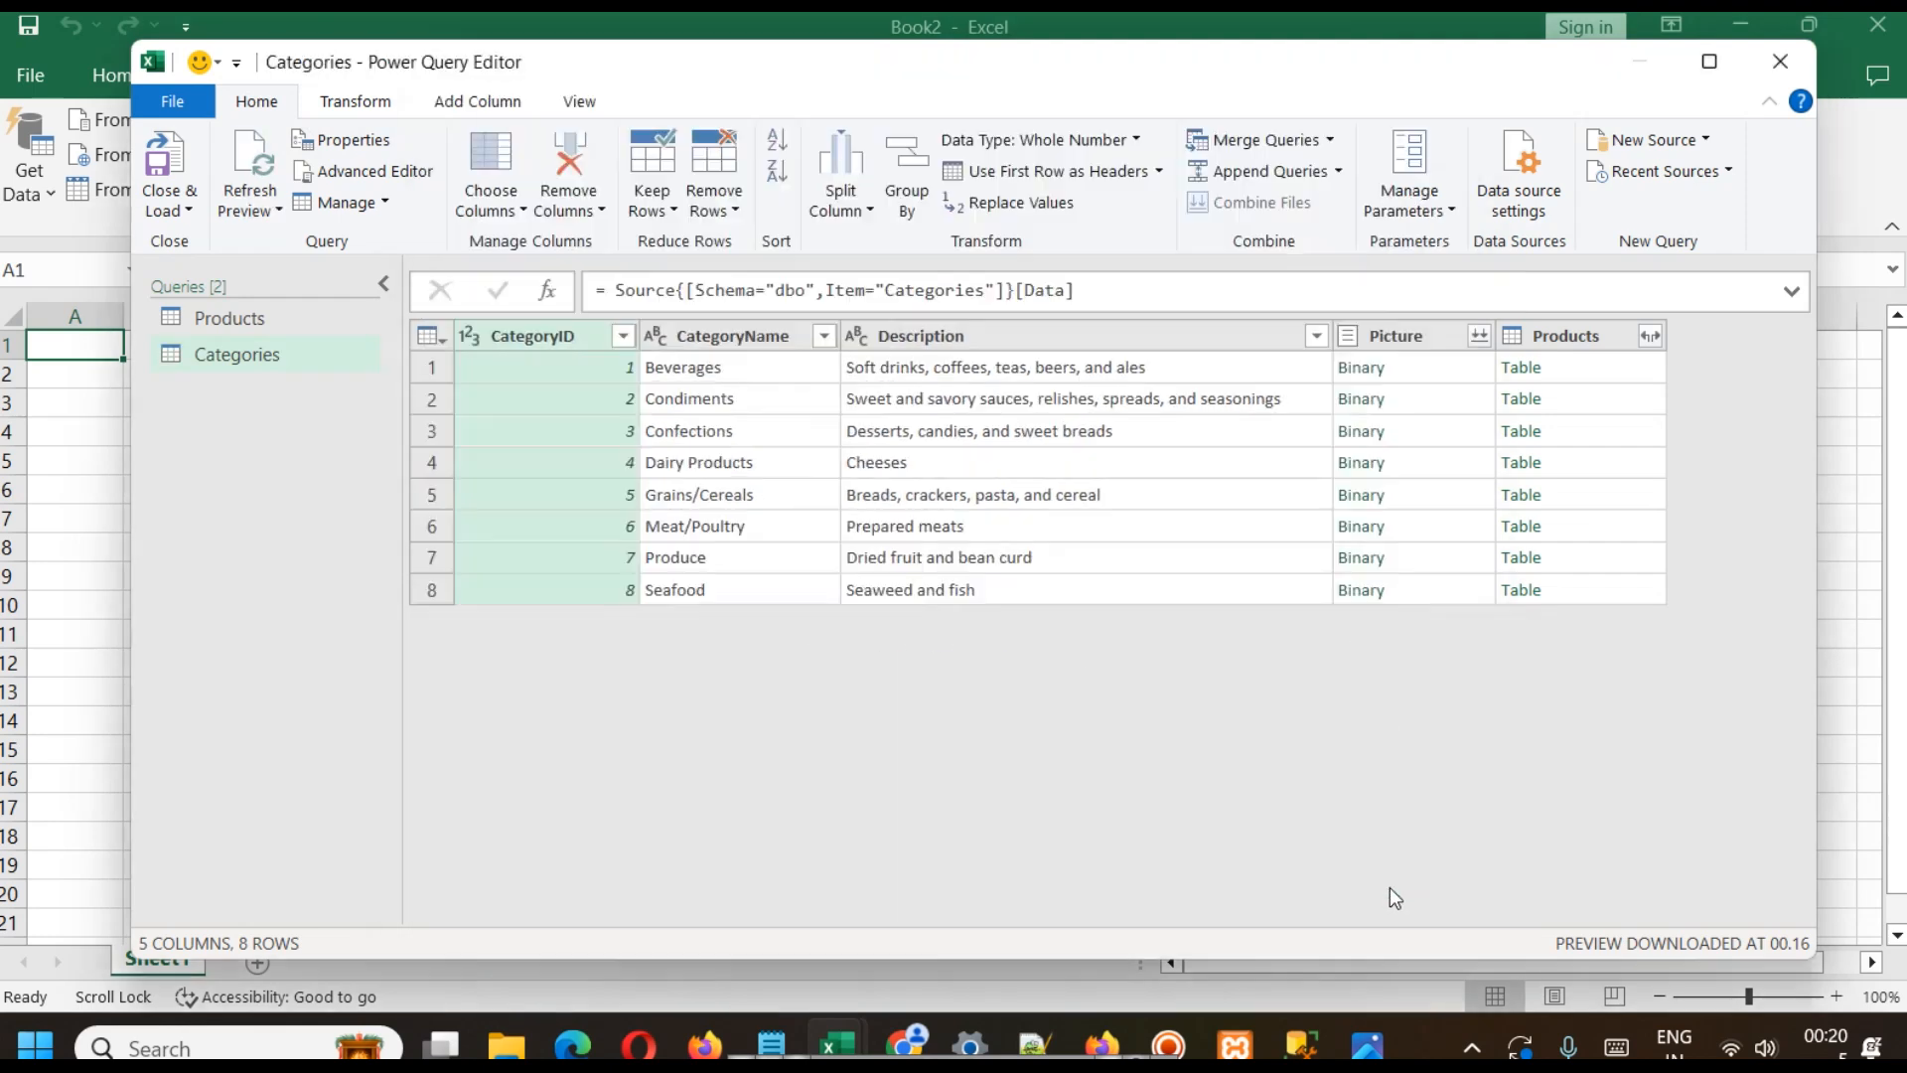
pyautogui.click(1330, 140)
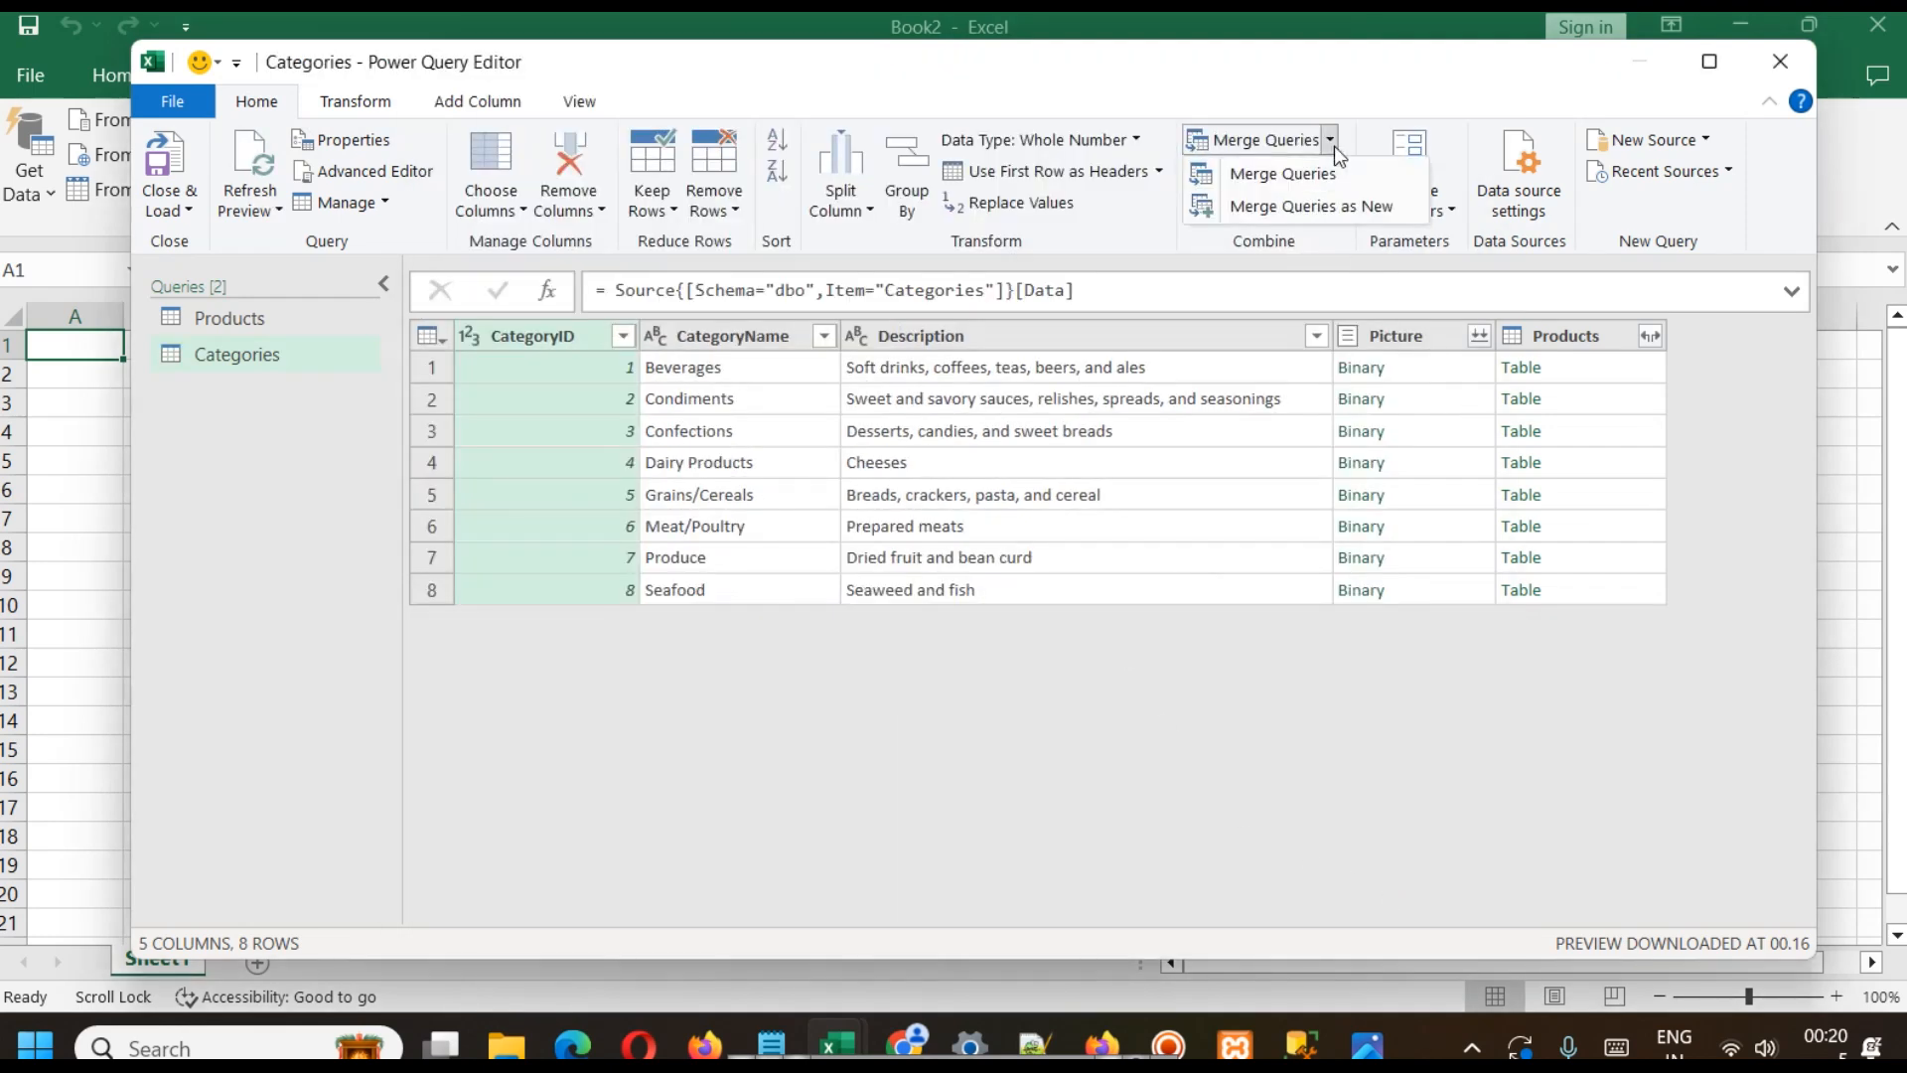
pyautogui.click(1317, 205)
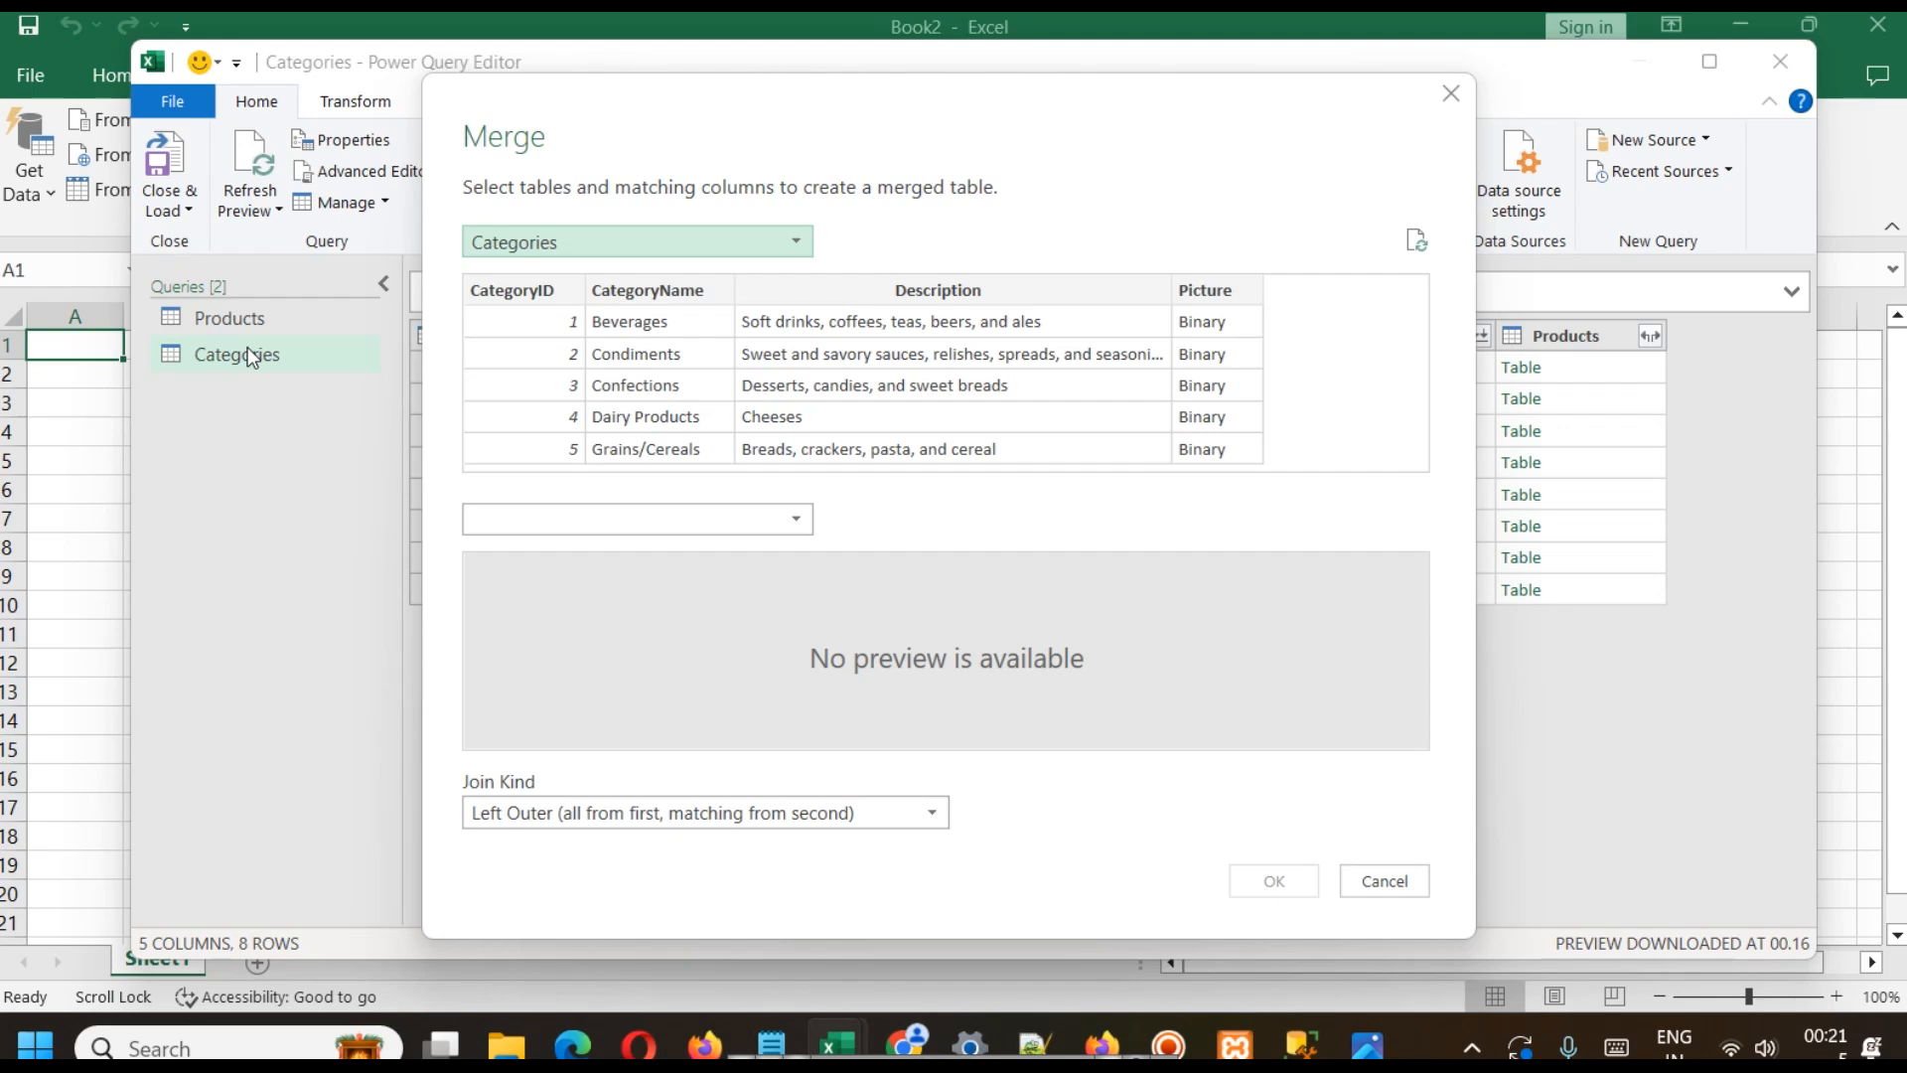
pyautogui.click(590, 521)
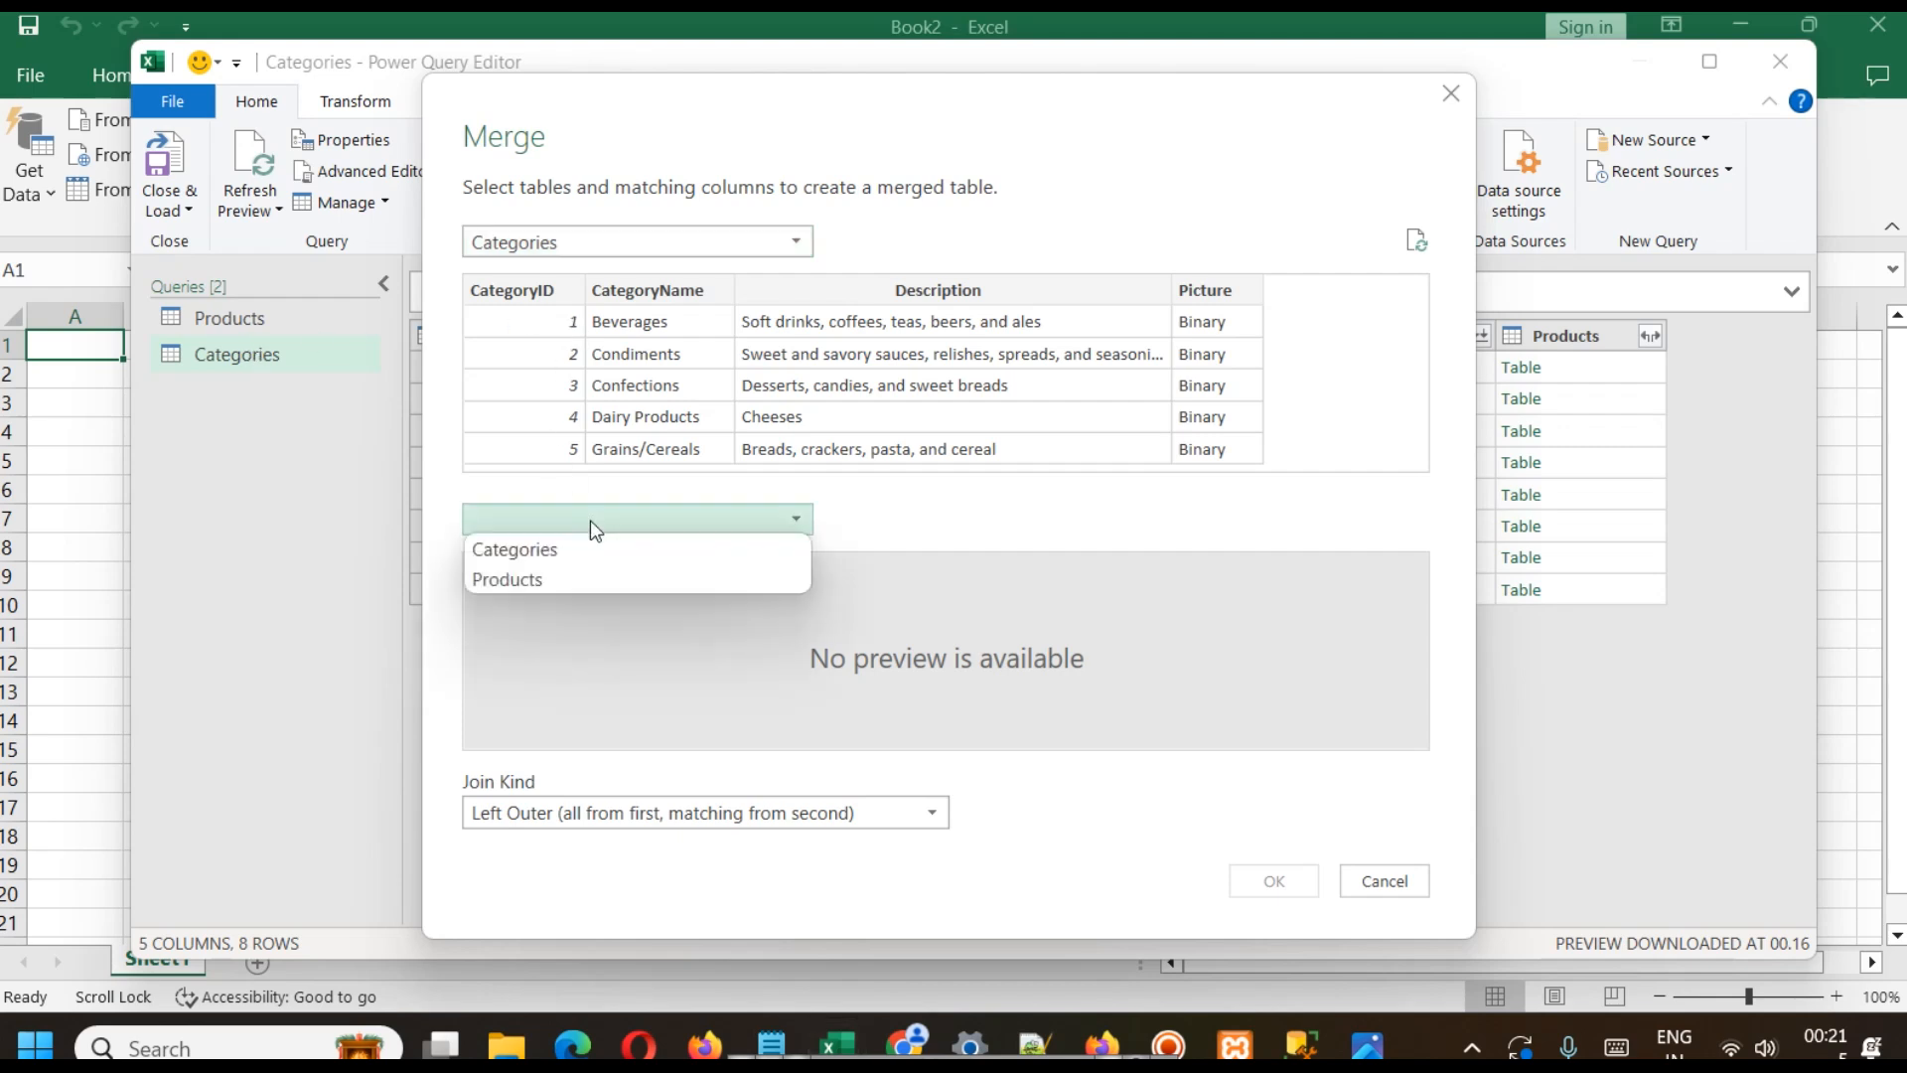
pyautogui.click(612, 574)
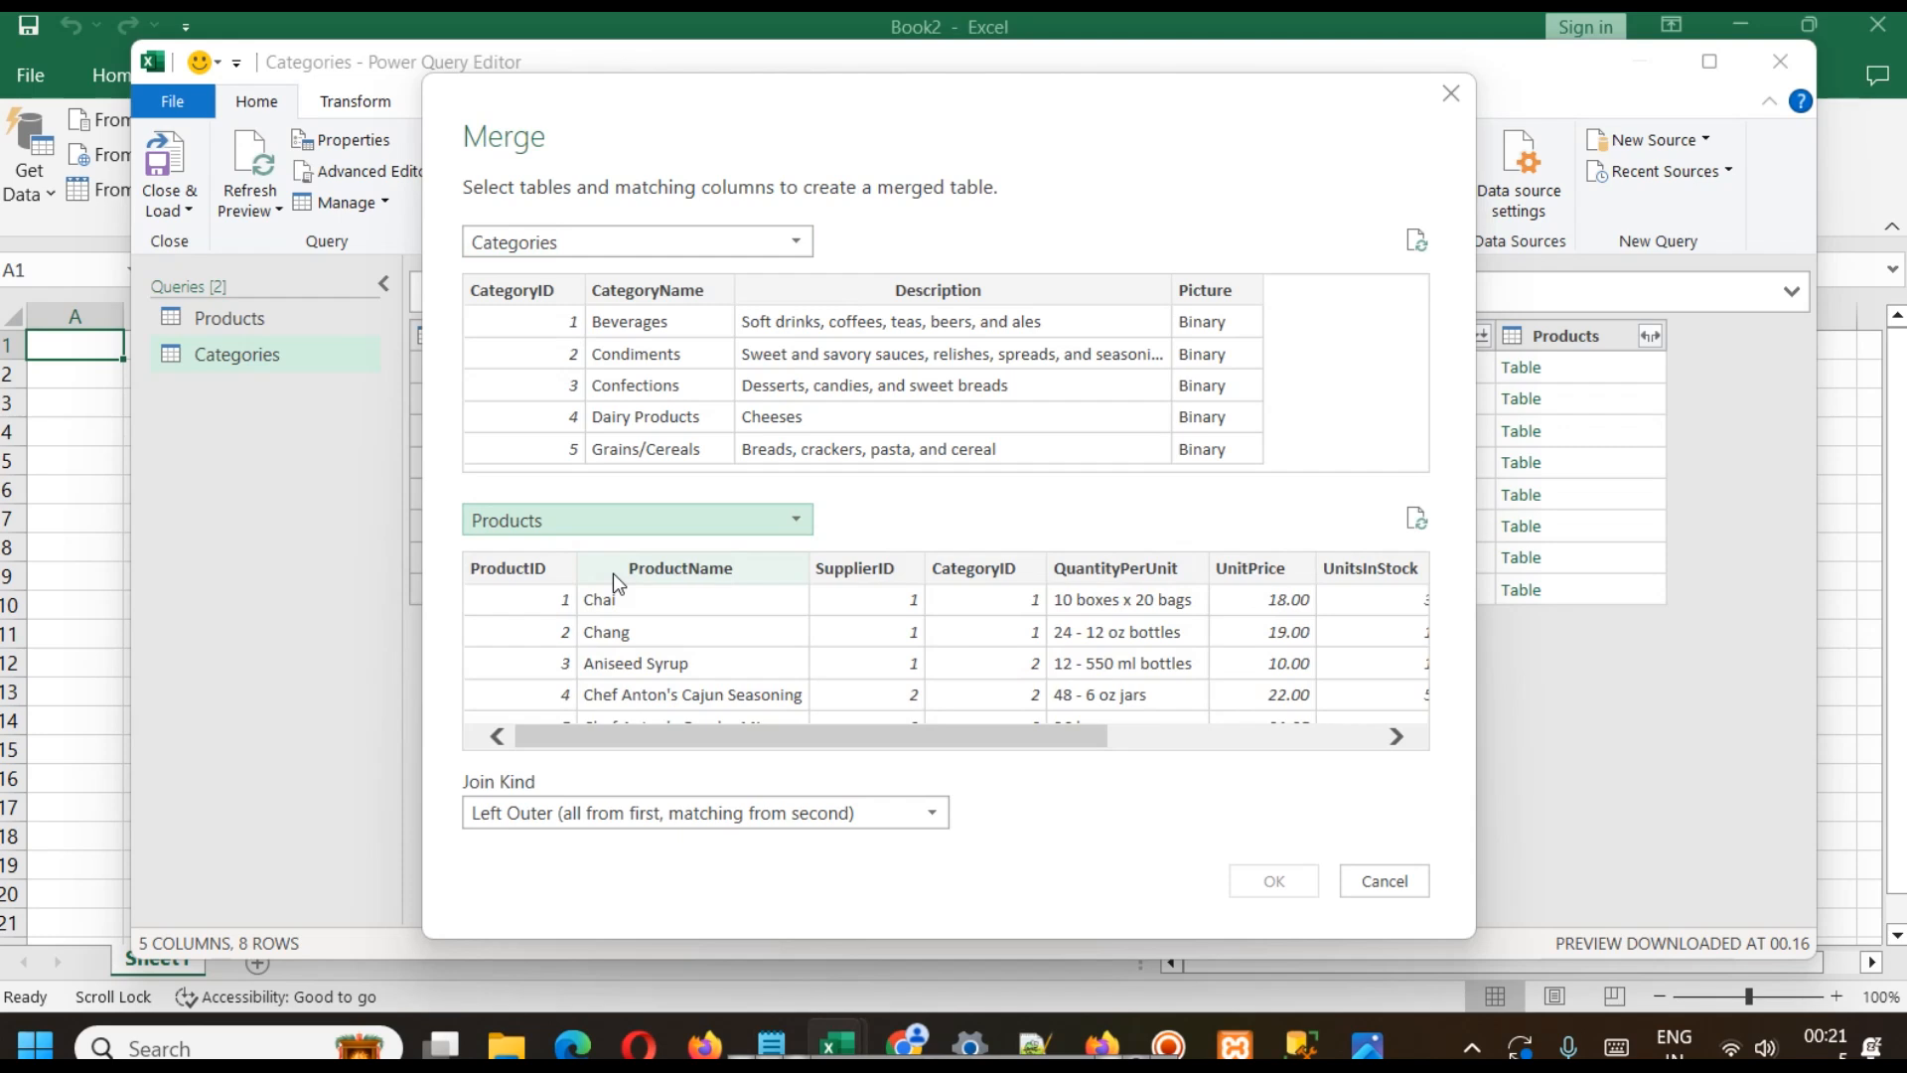
# - Try to create the merged query by matching CategoryID of Categories to ProductID of Products with an Inner join
pyautogui.click(532, 296)
pyautogui.click(536, 578)
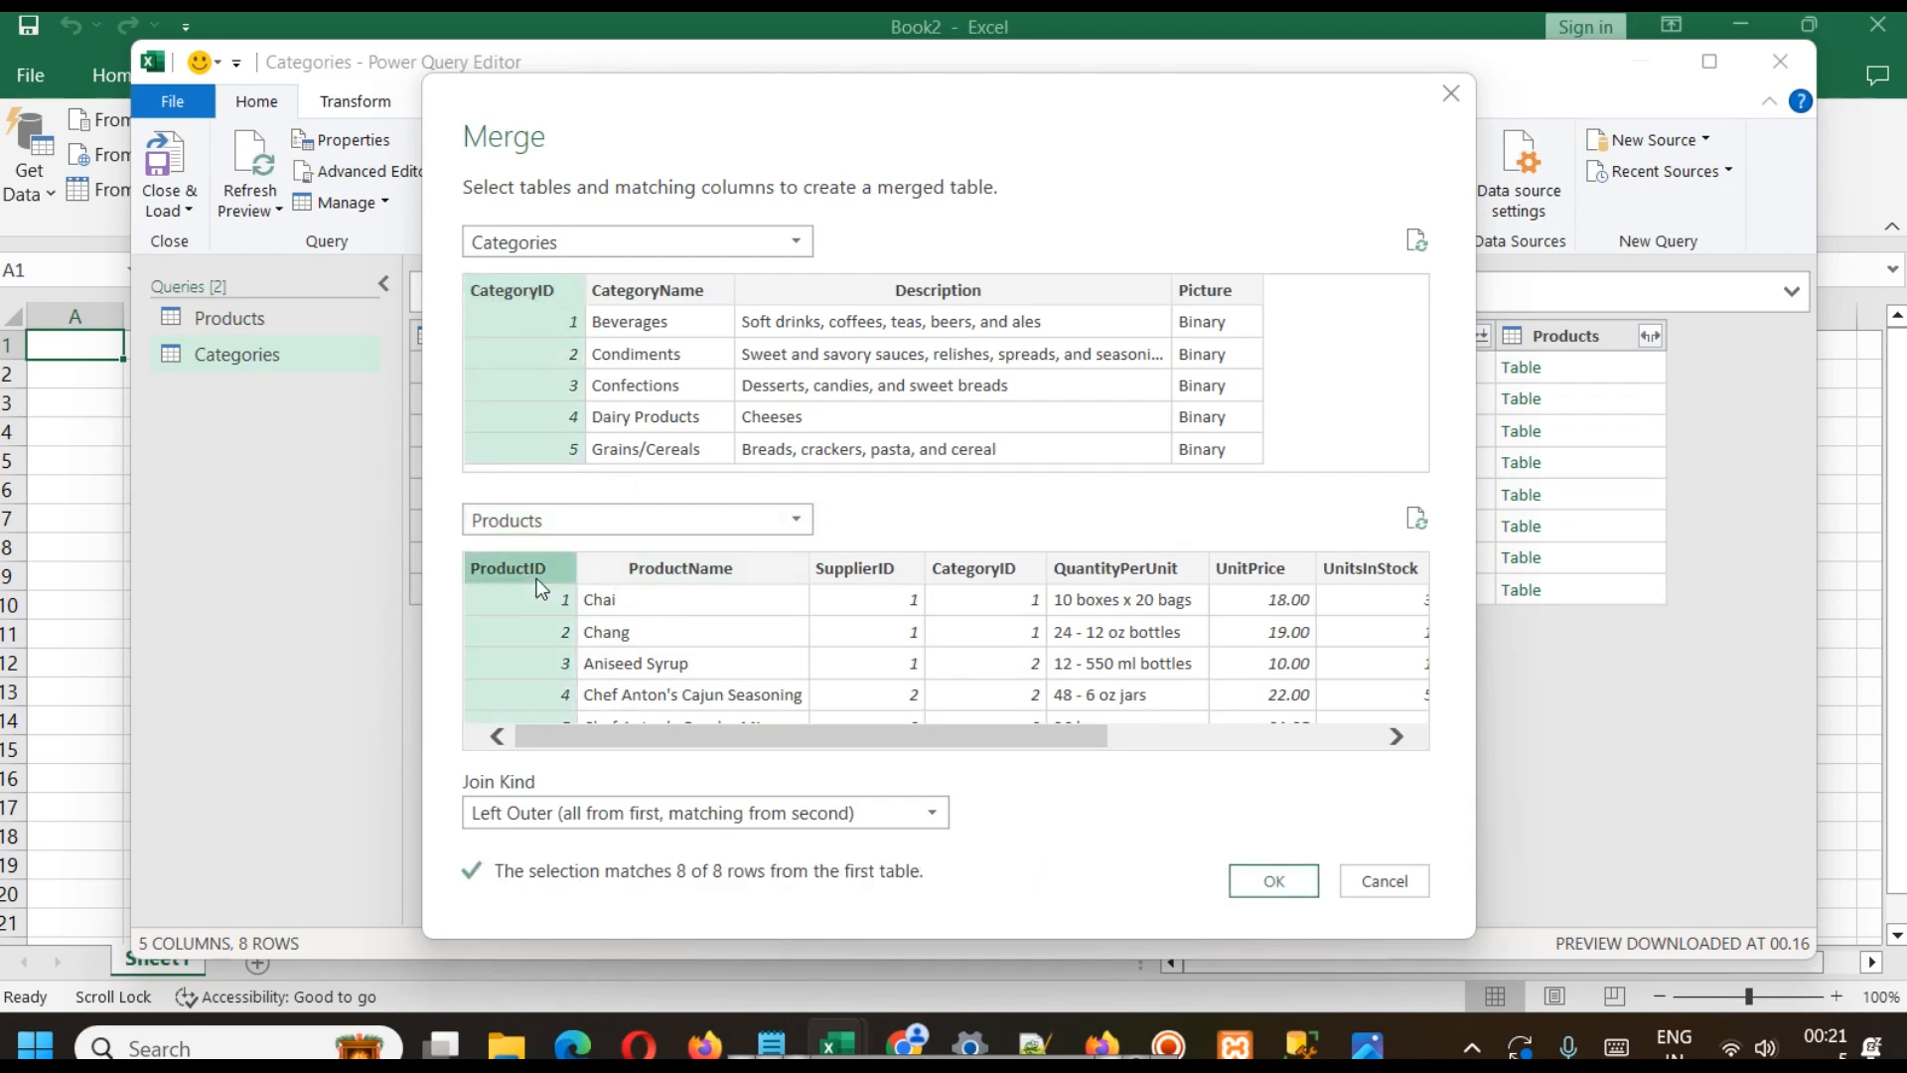
pyautogui.click(608, 814)
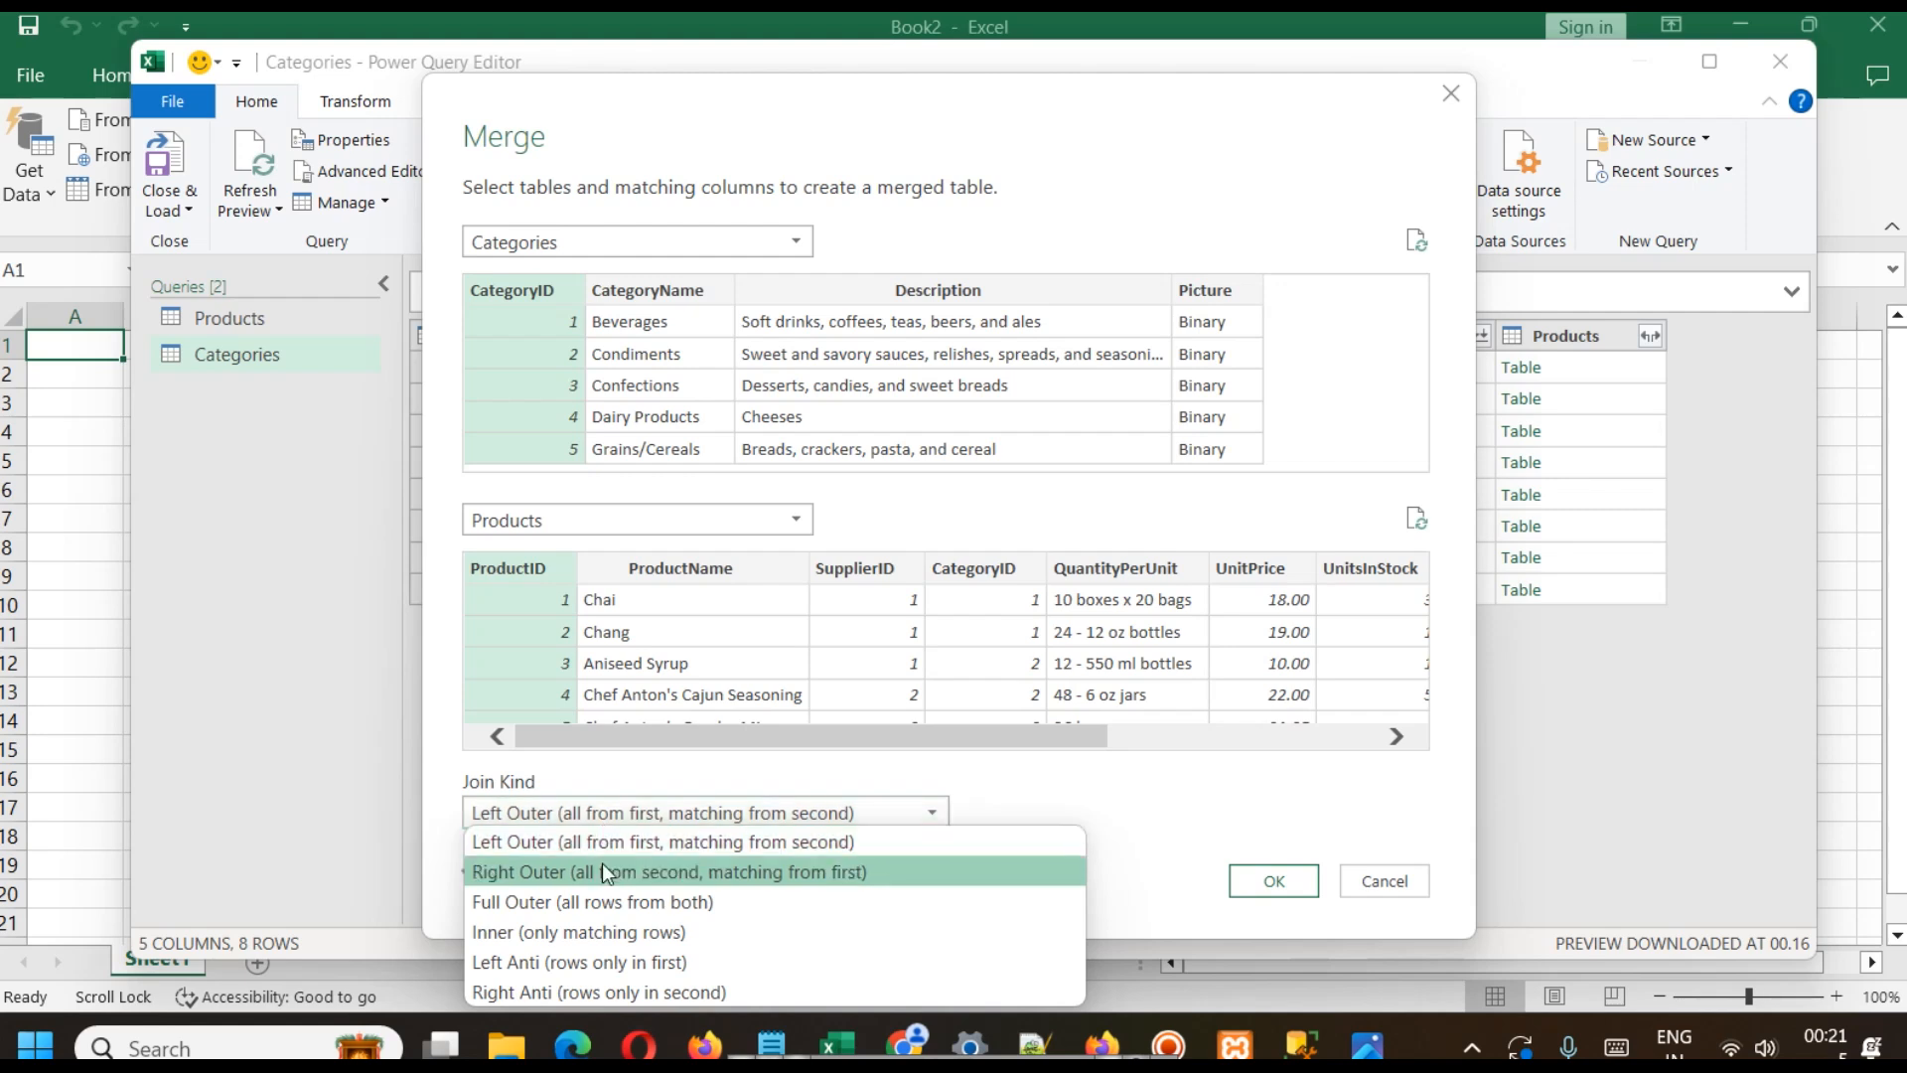
pyautogui.click(556, 934)
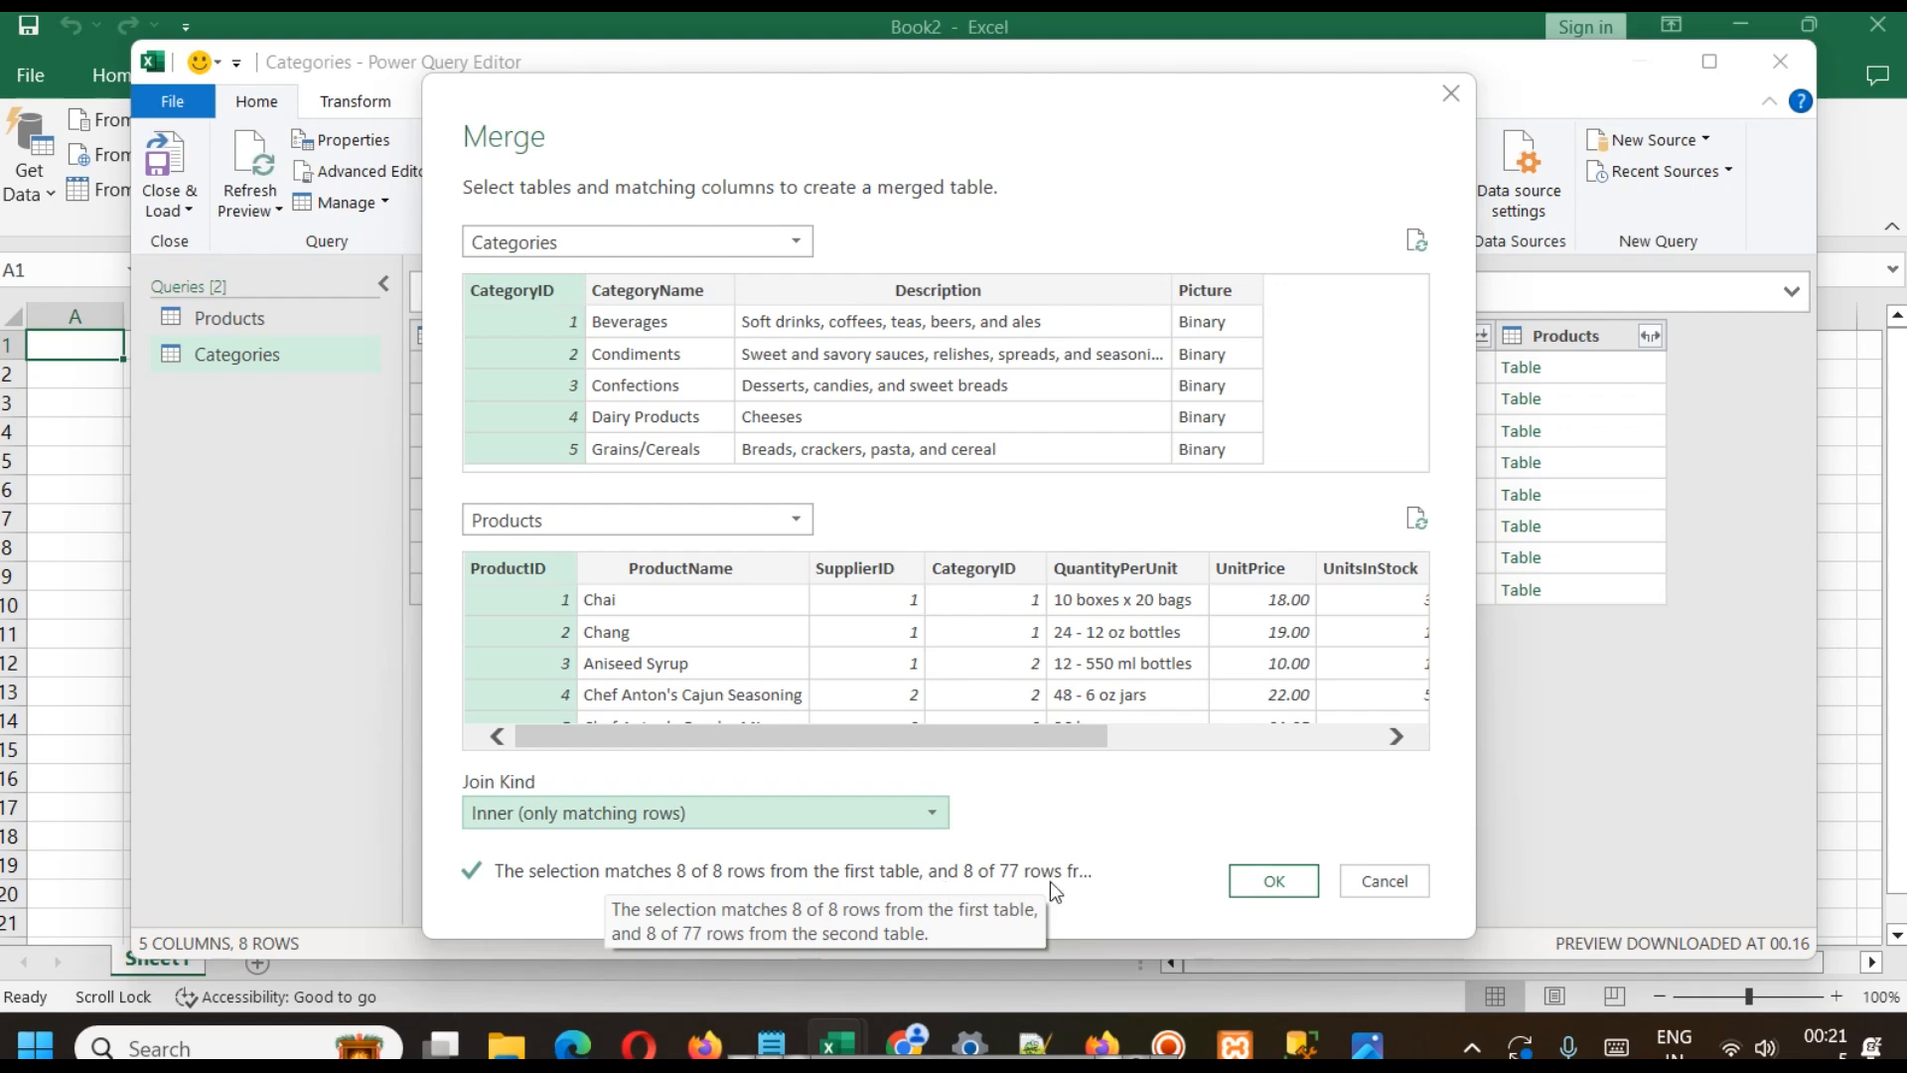
pyautogui.click(1273, 880)
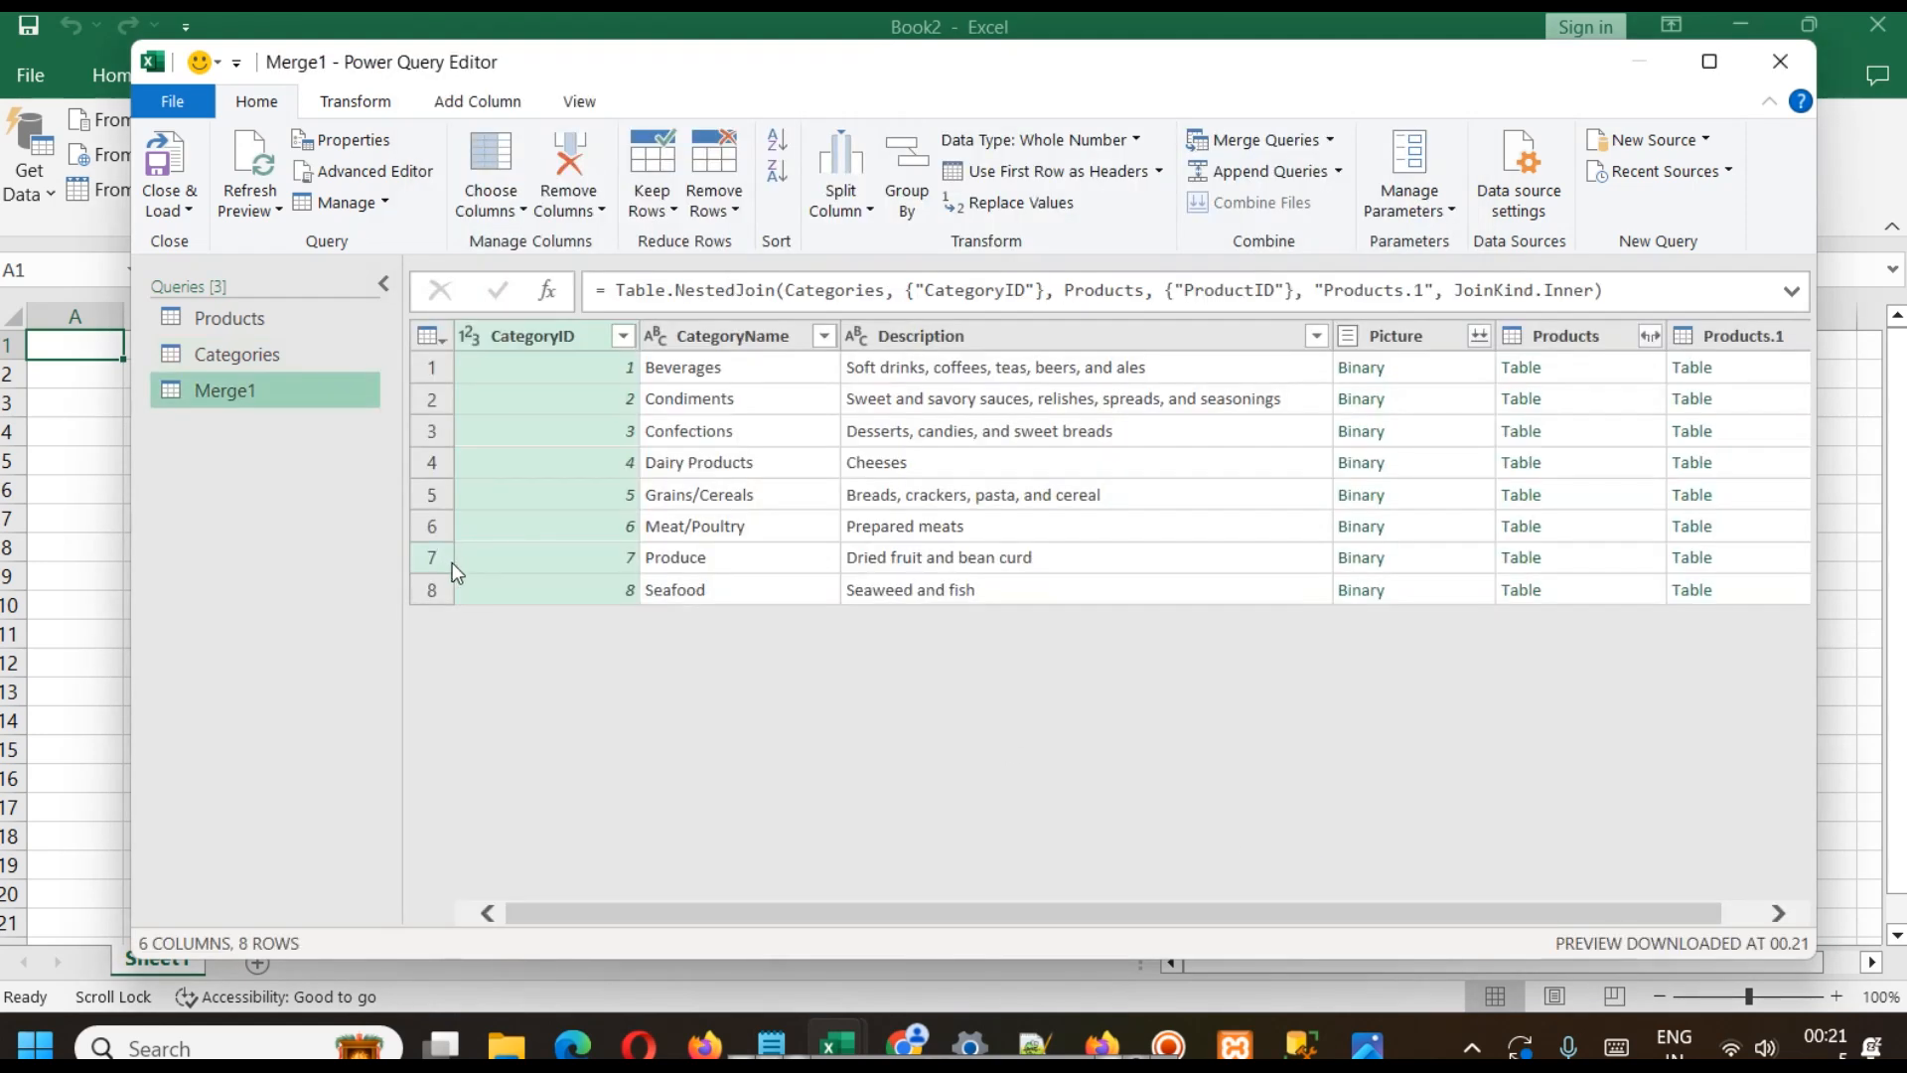
# - Delete the Merge1 query
pyautogui.rightClick(228, 396)
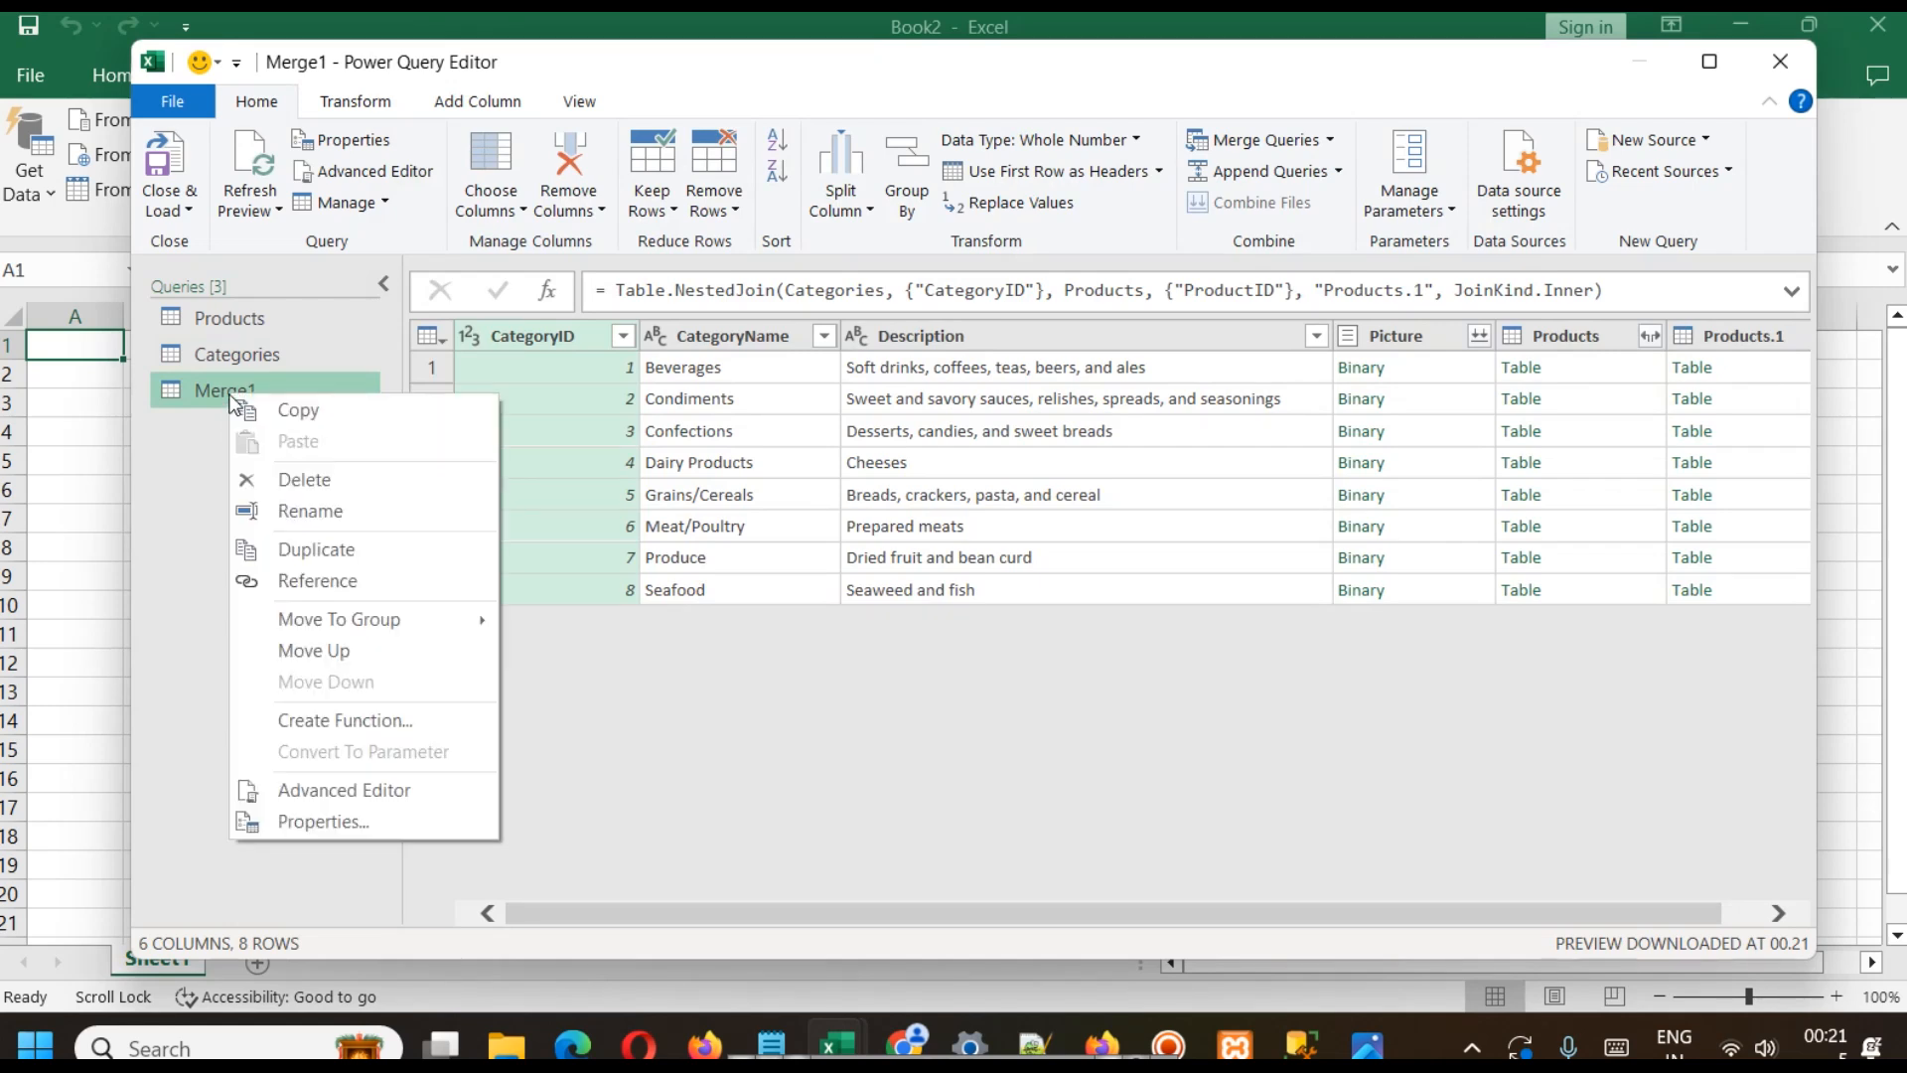
pyautogui.click(328, 480)
pyautogui.click(1084, 573)
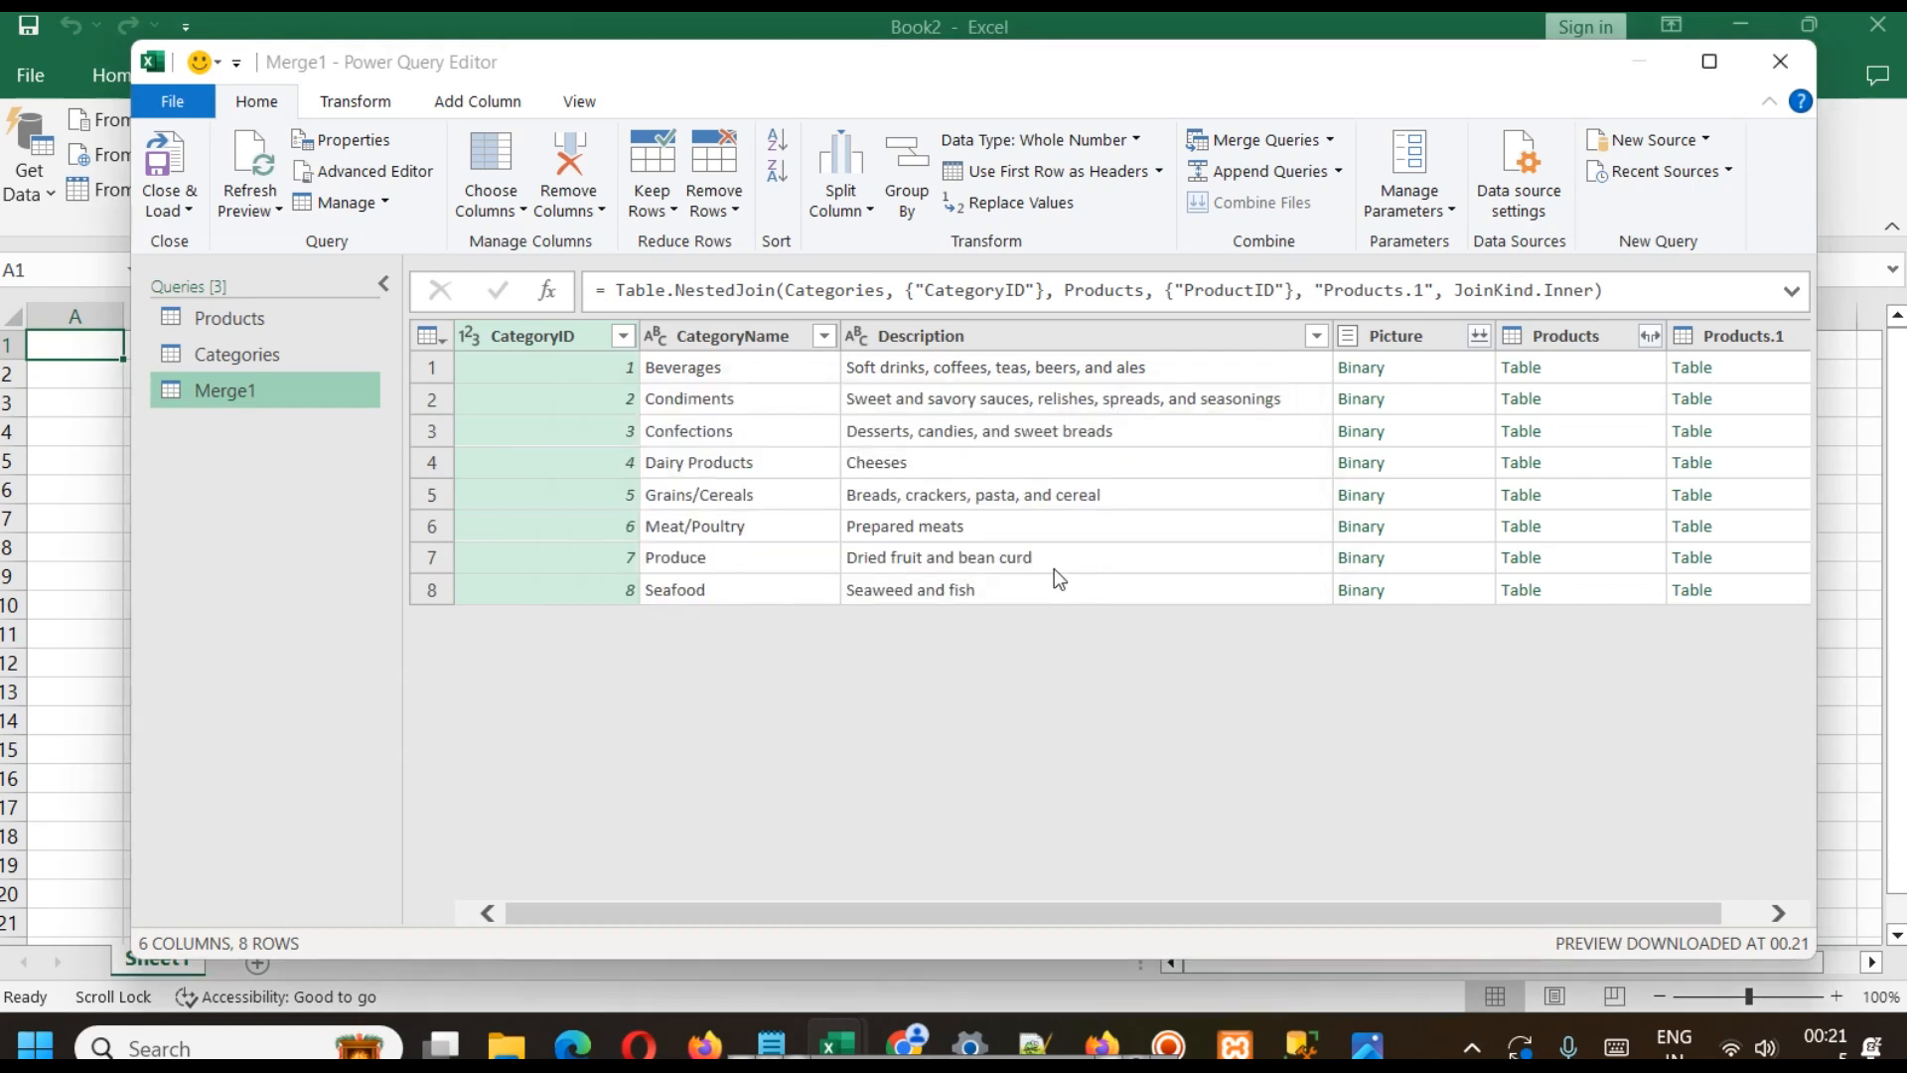
# - Start a new merged query from Products, with Categories as the second table
pyautogui.rightClick(262, 316)
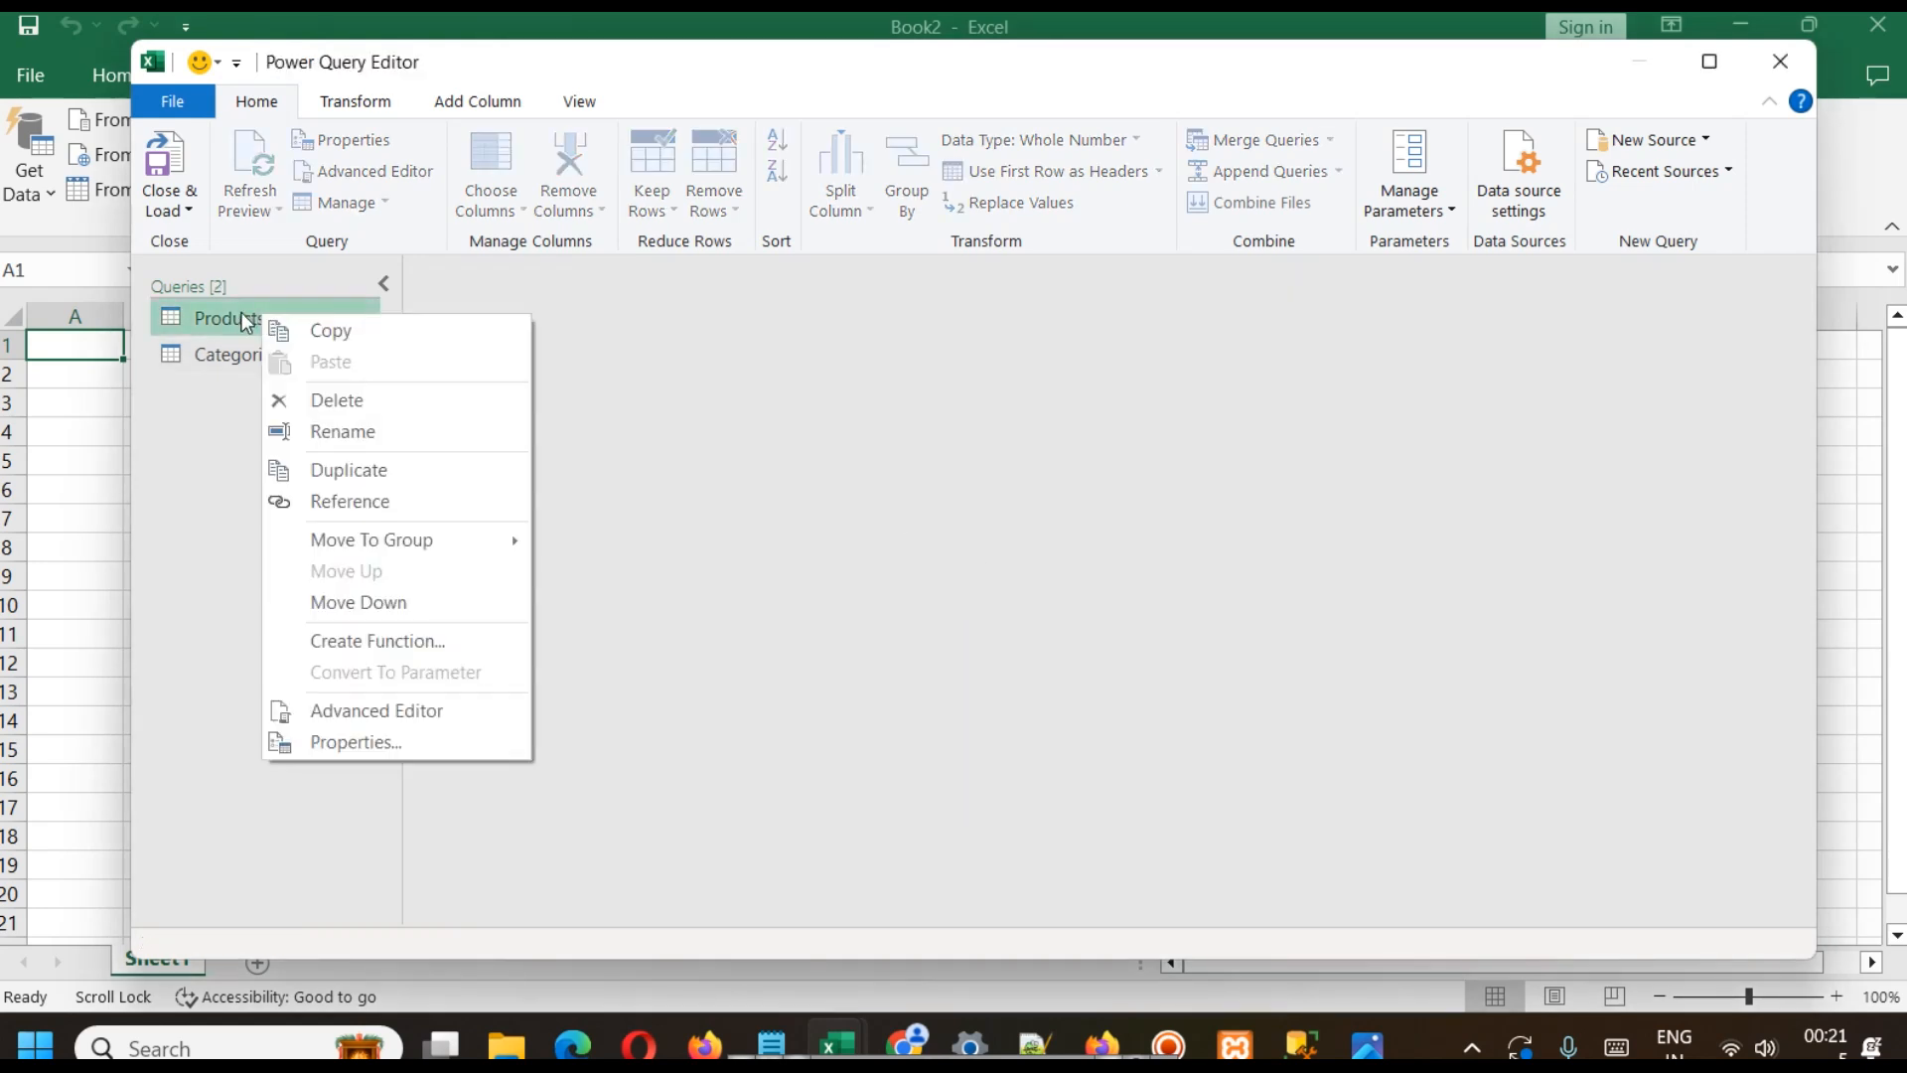
pyautogui.click(234, 309)
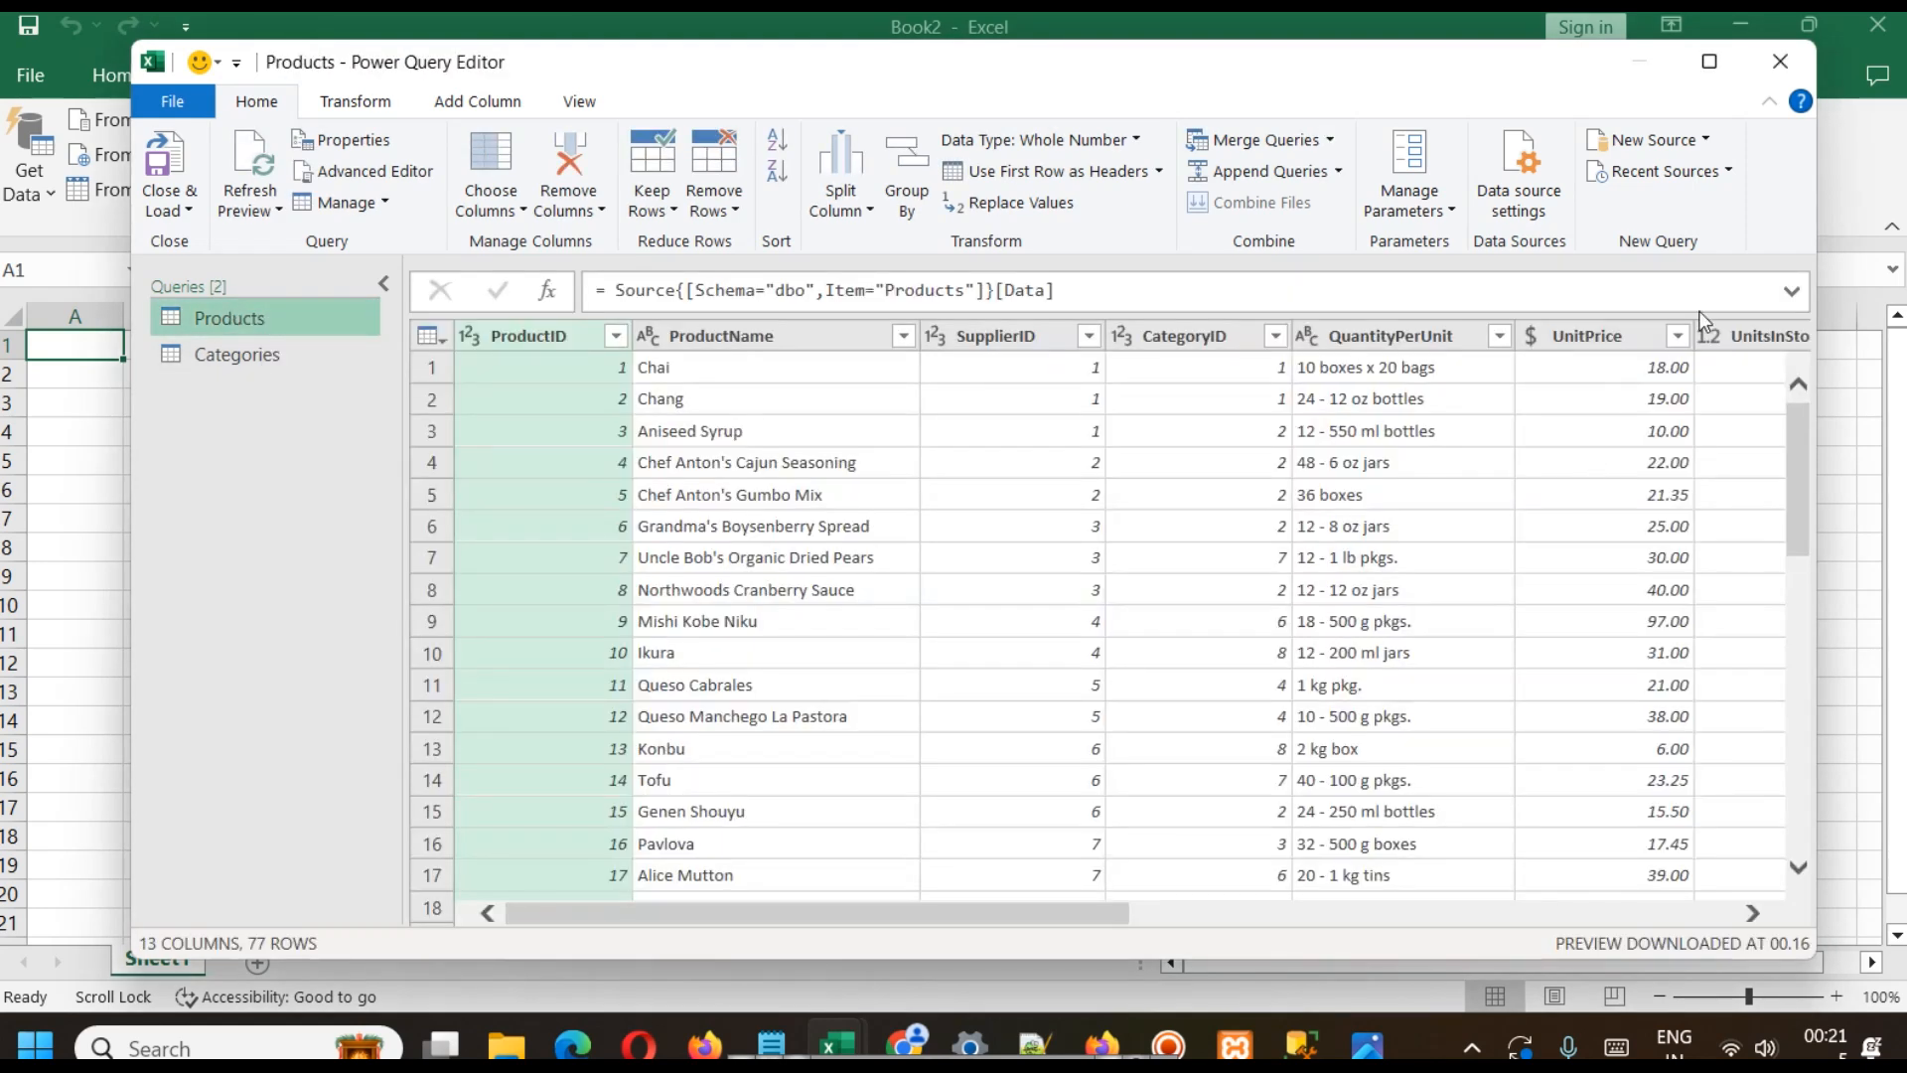
pyautogui.click(1330, 142)
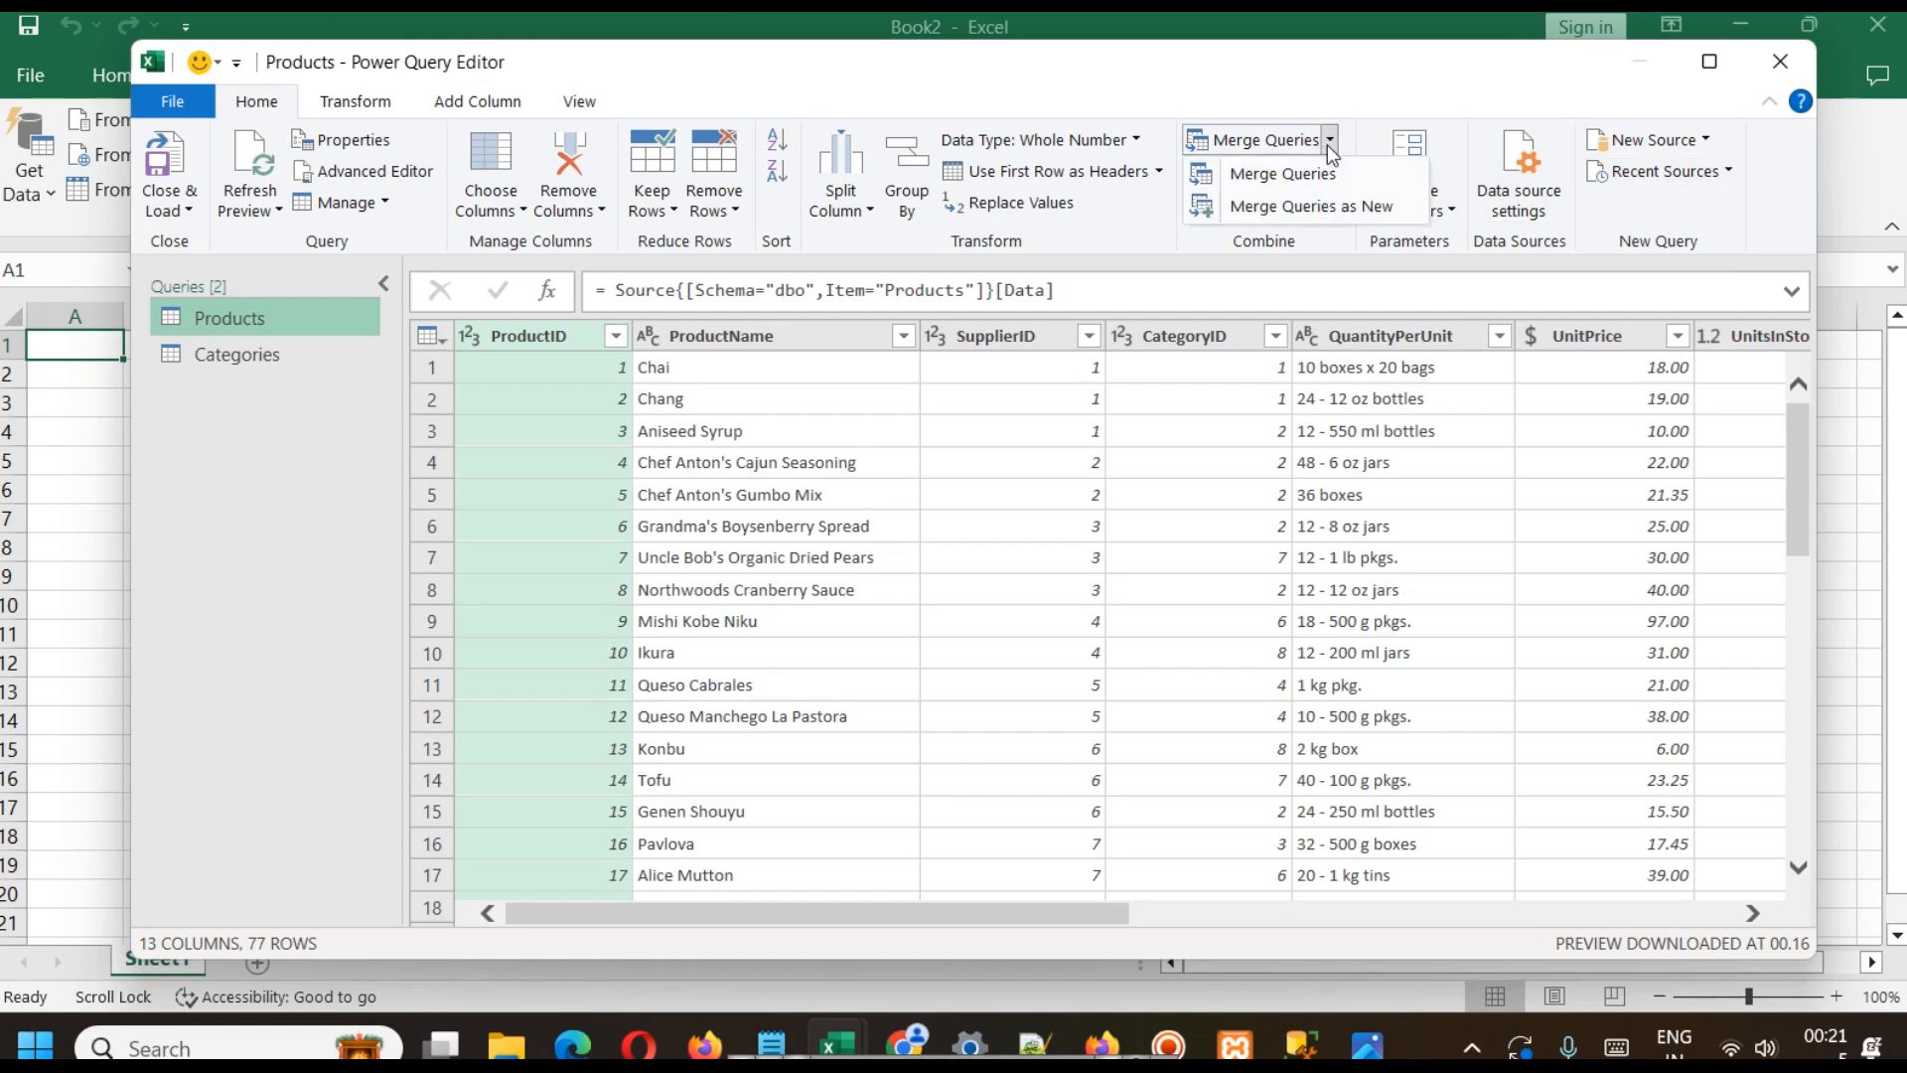
pyautogui.click(1368, 214)
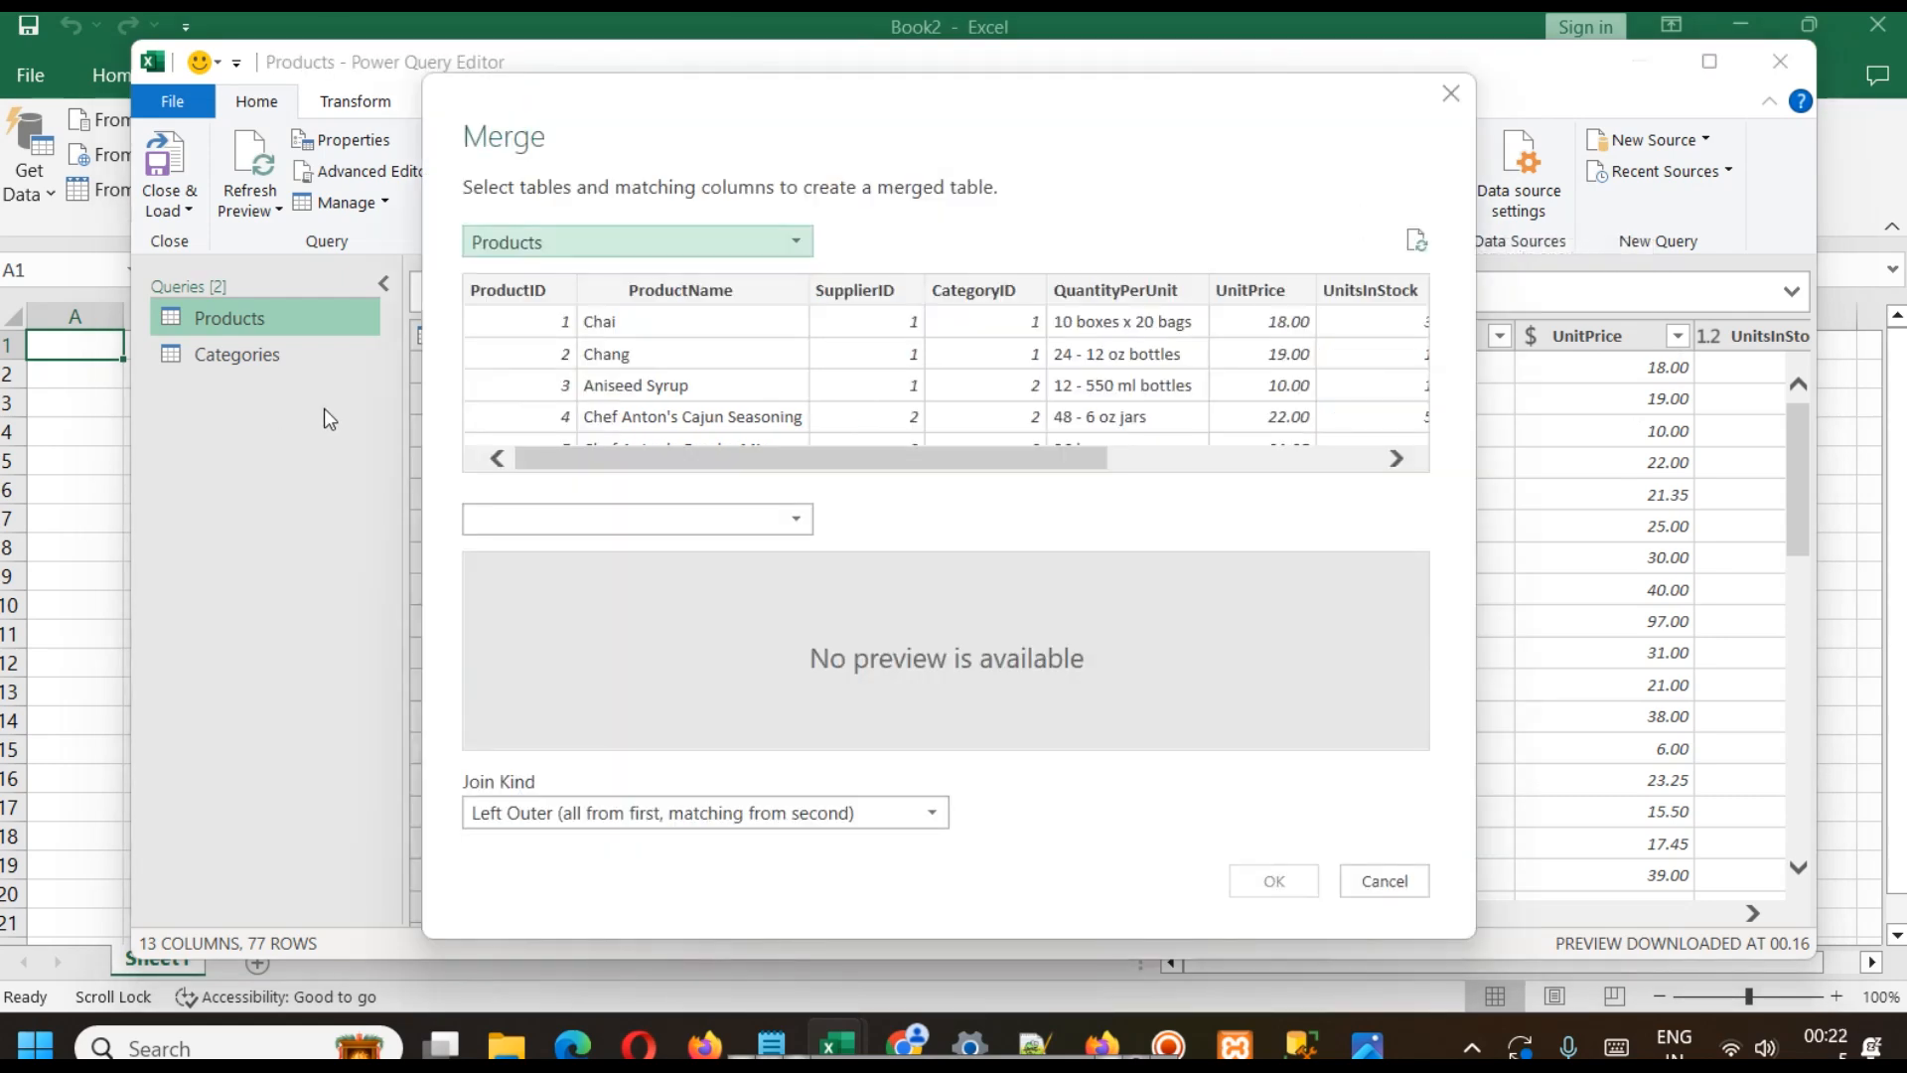
pyautogui.click(540, 520)
pyautogui.click(565, 552)
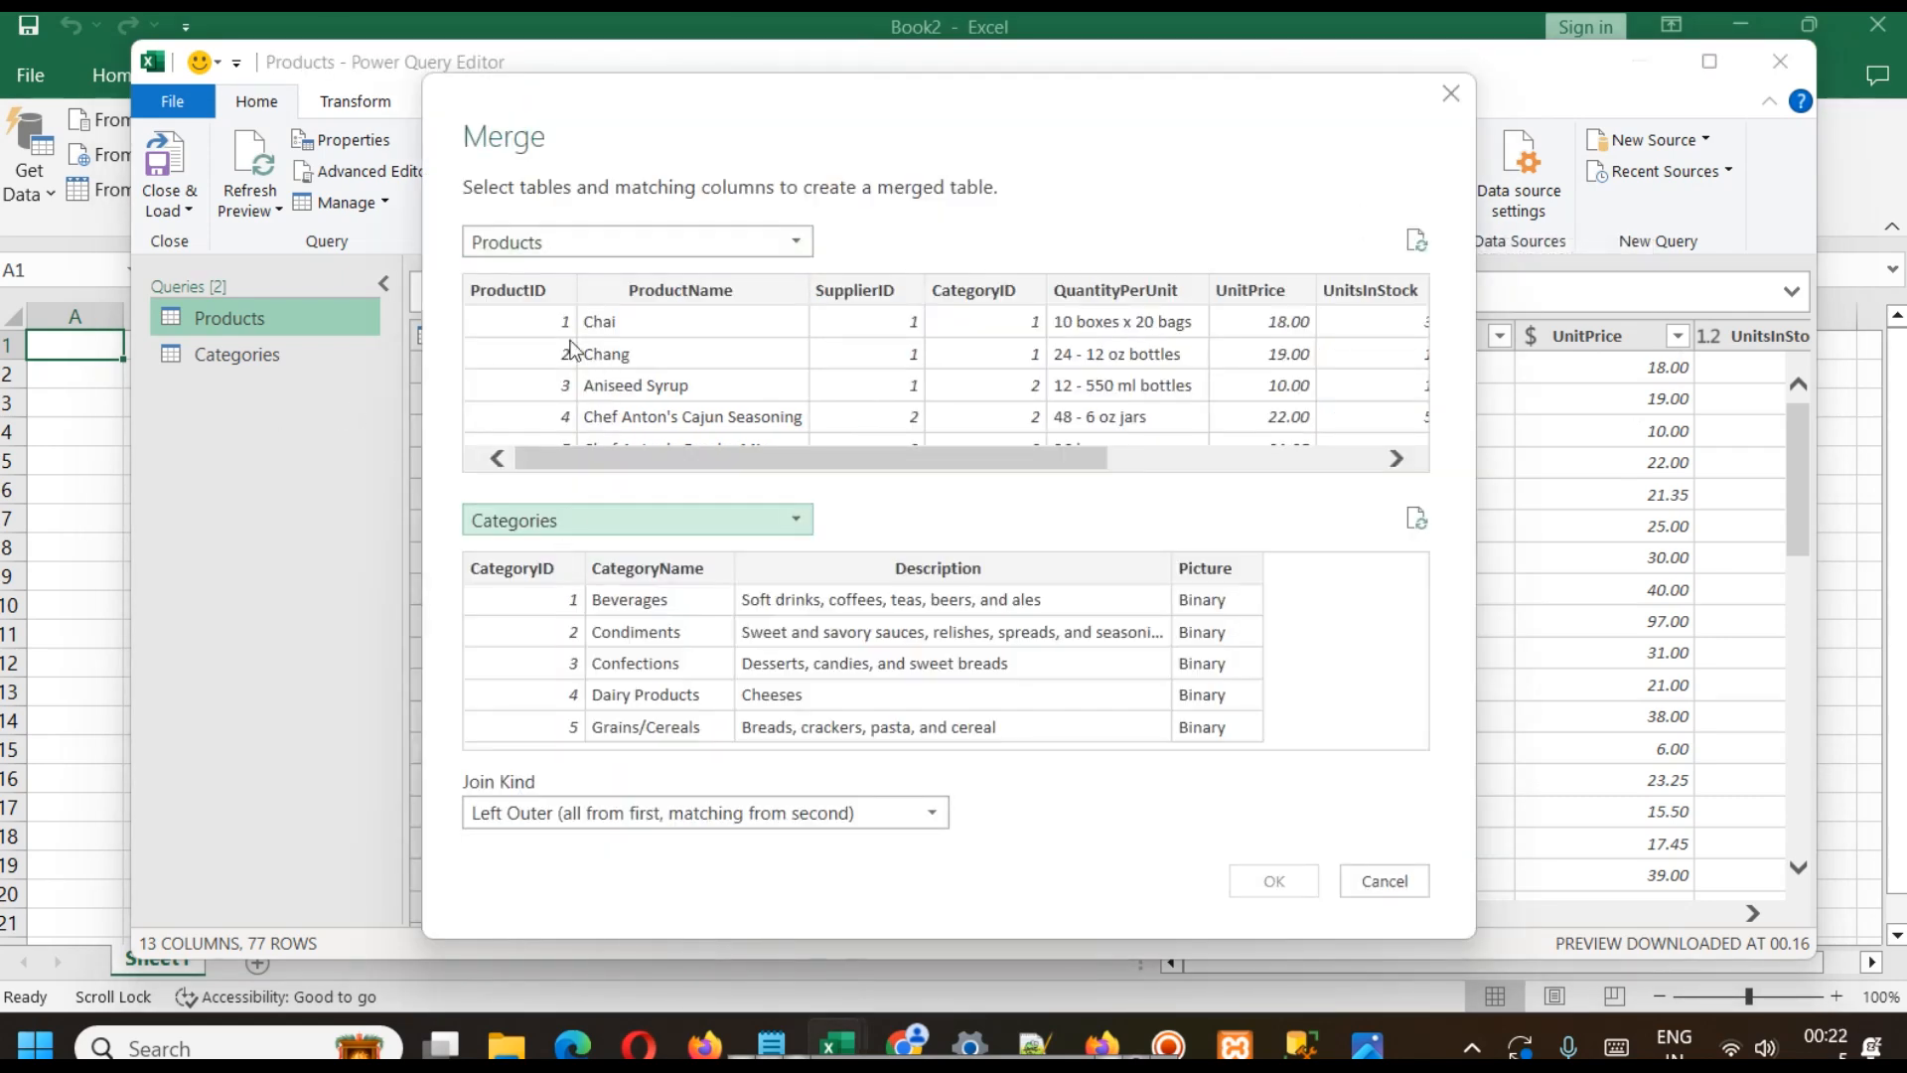
# - Match both tables on CategoryID with an Inner join, create the merged query, and bring its Categories.1 column into view
pyautogui.click(527, 291)
pyautogui.click(1020, 293)
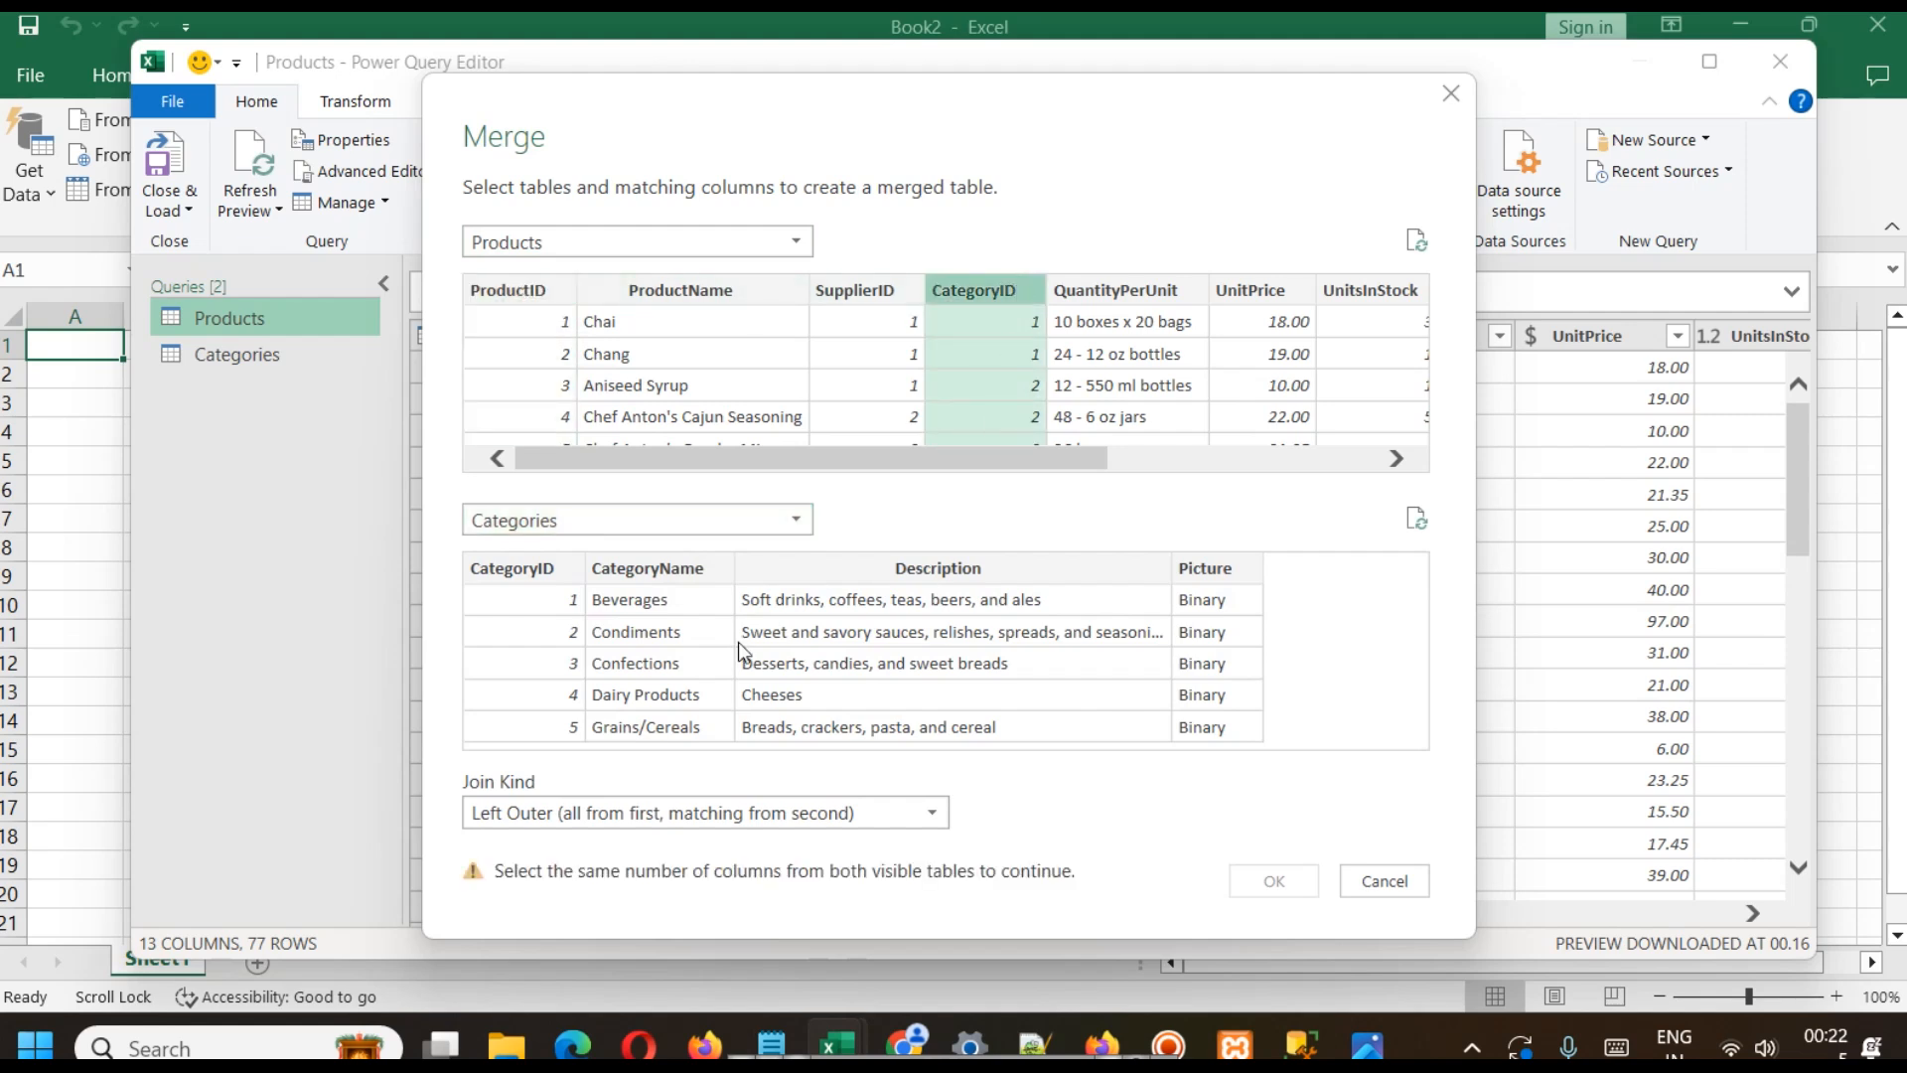
pyautogui.click(508, 571)
pyautogui.click(627, 820)
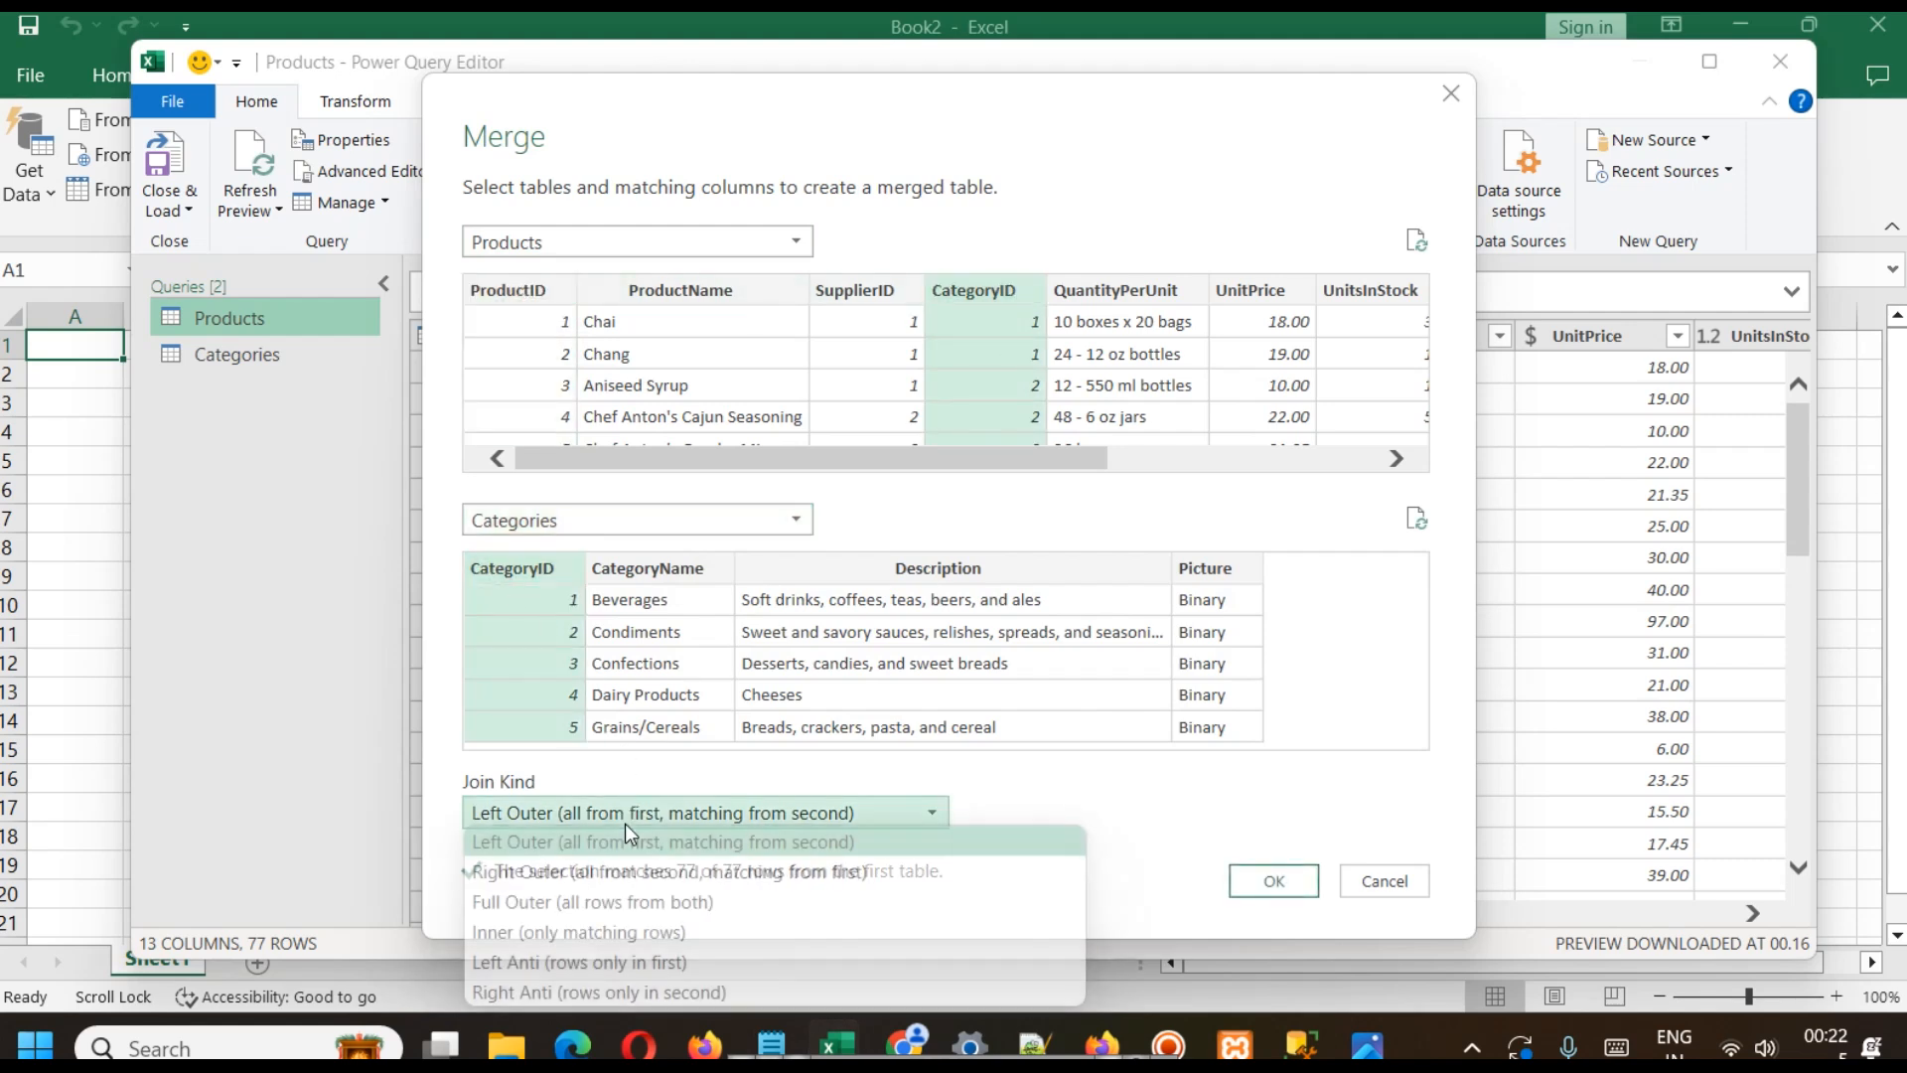
pyautogui.click(576, 933)
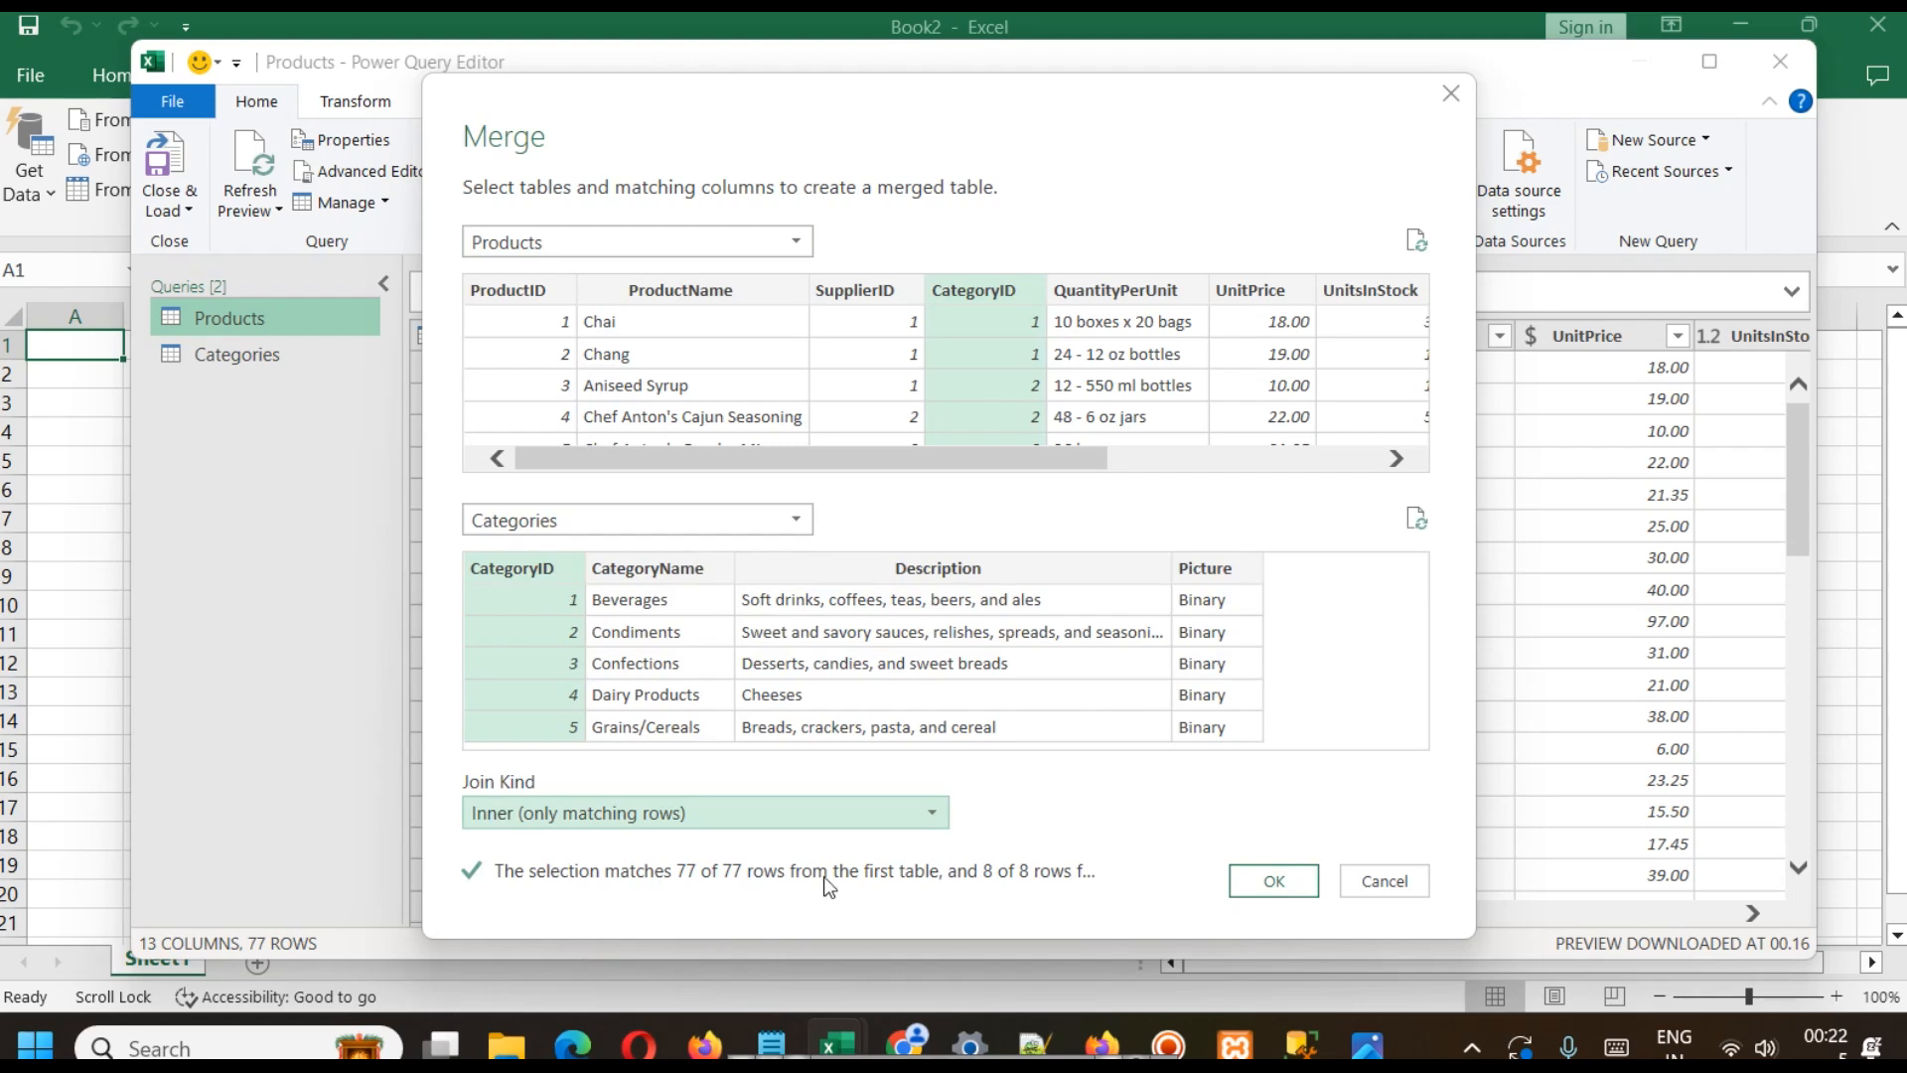
pyautogui.click(1262, 887)
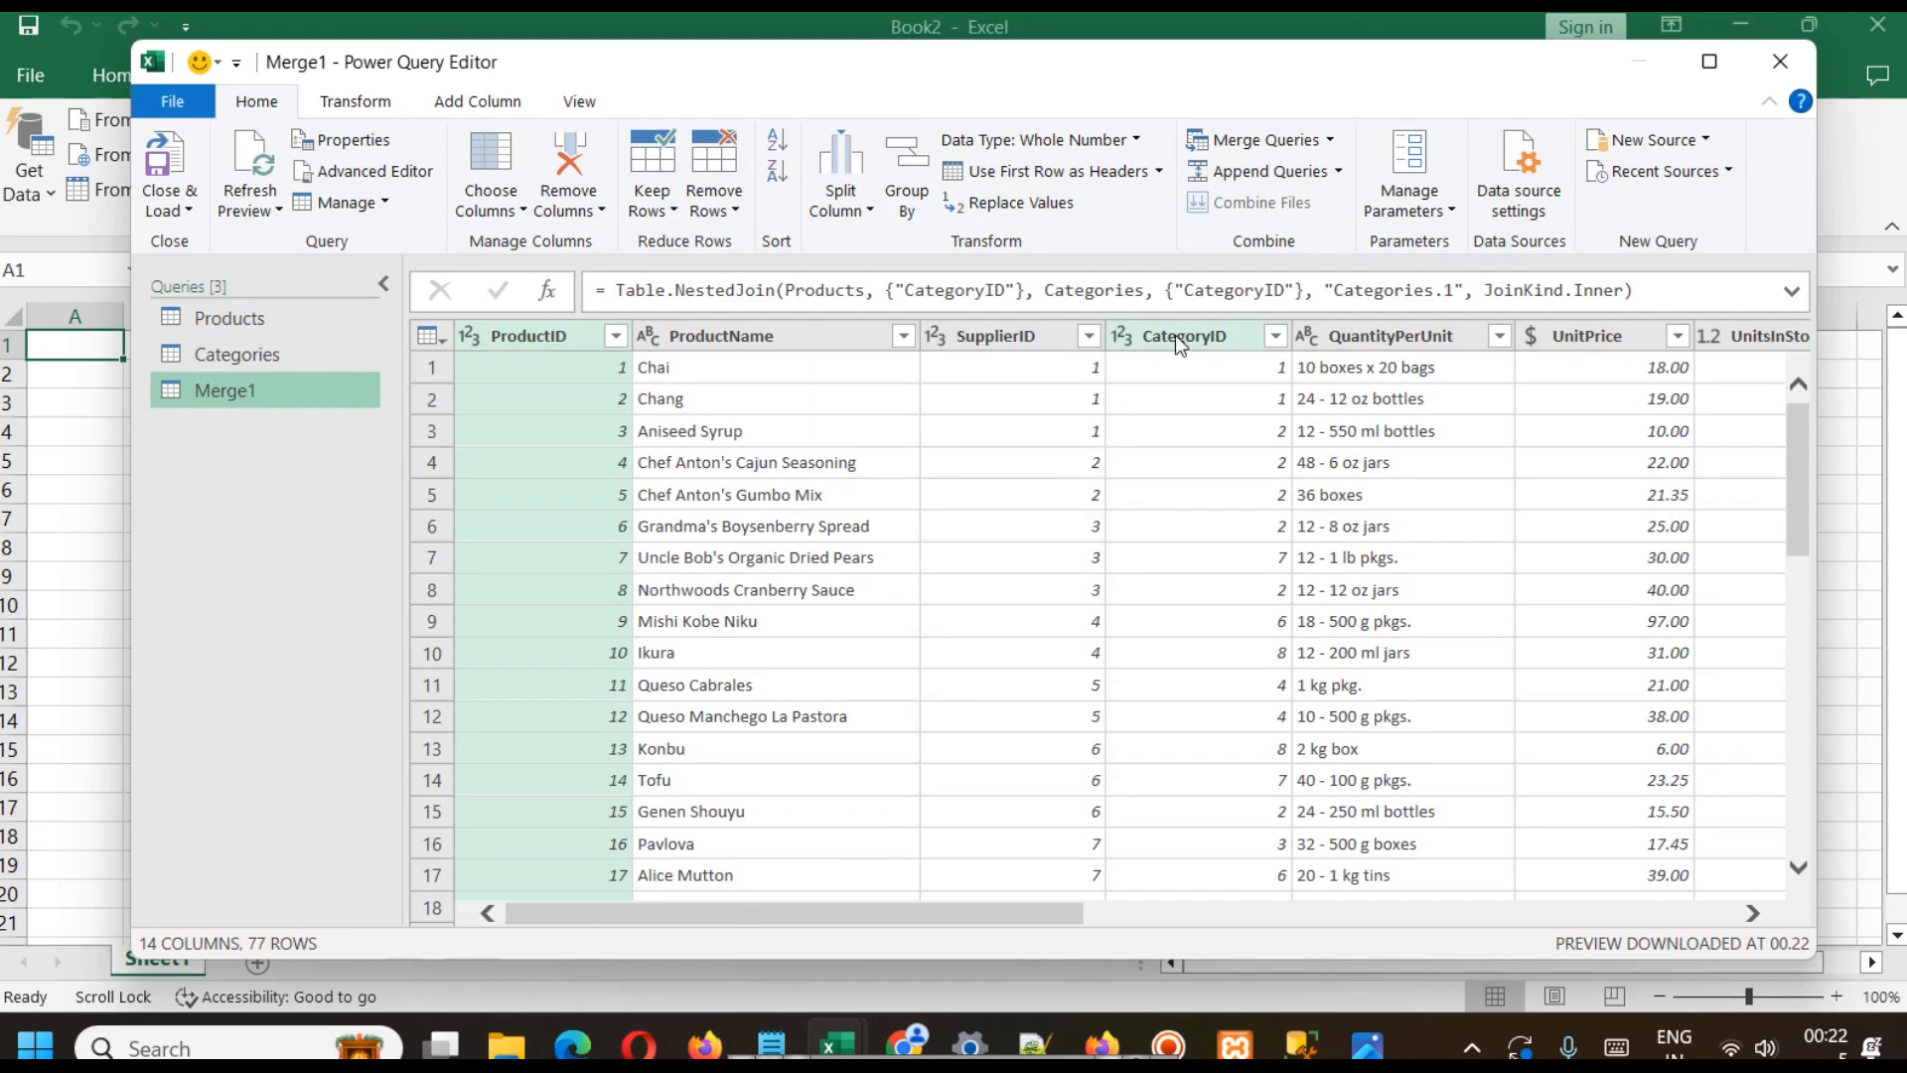
pyautogui.moveTo(980, 912); pyautogui.dragTo(1702, 948)
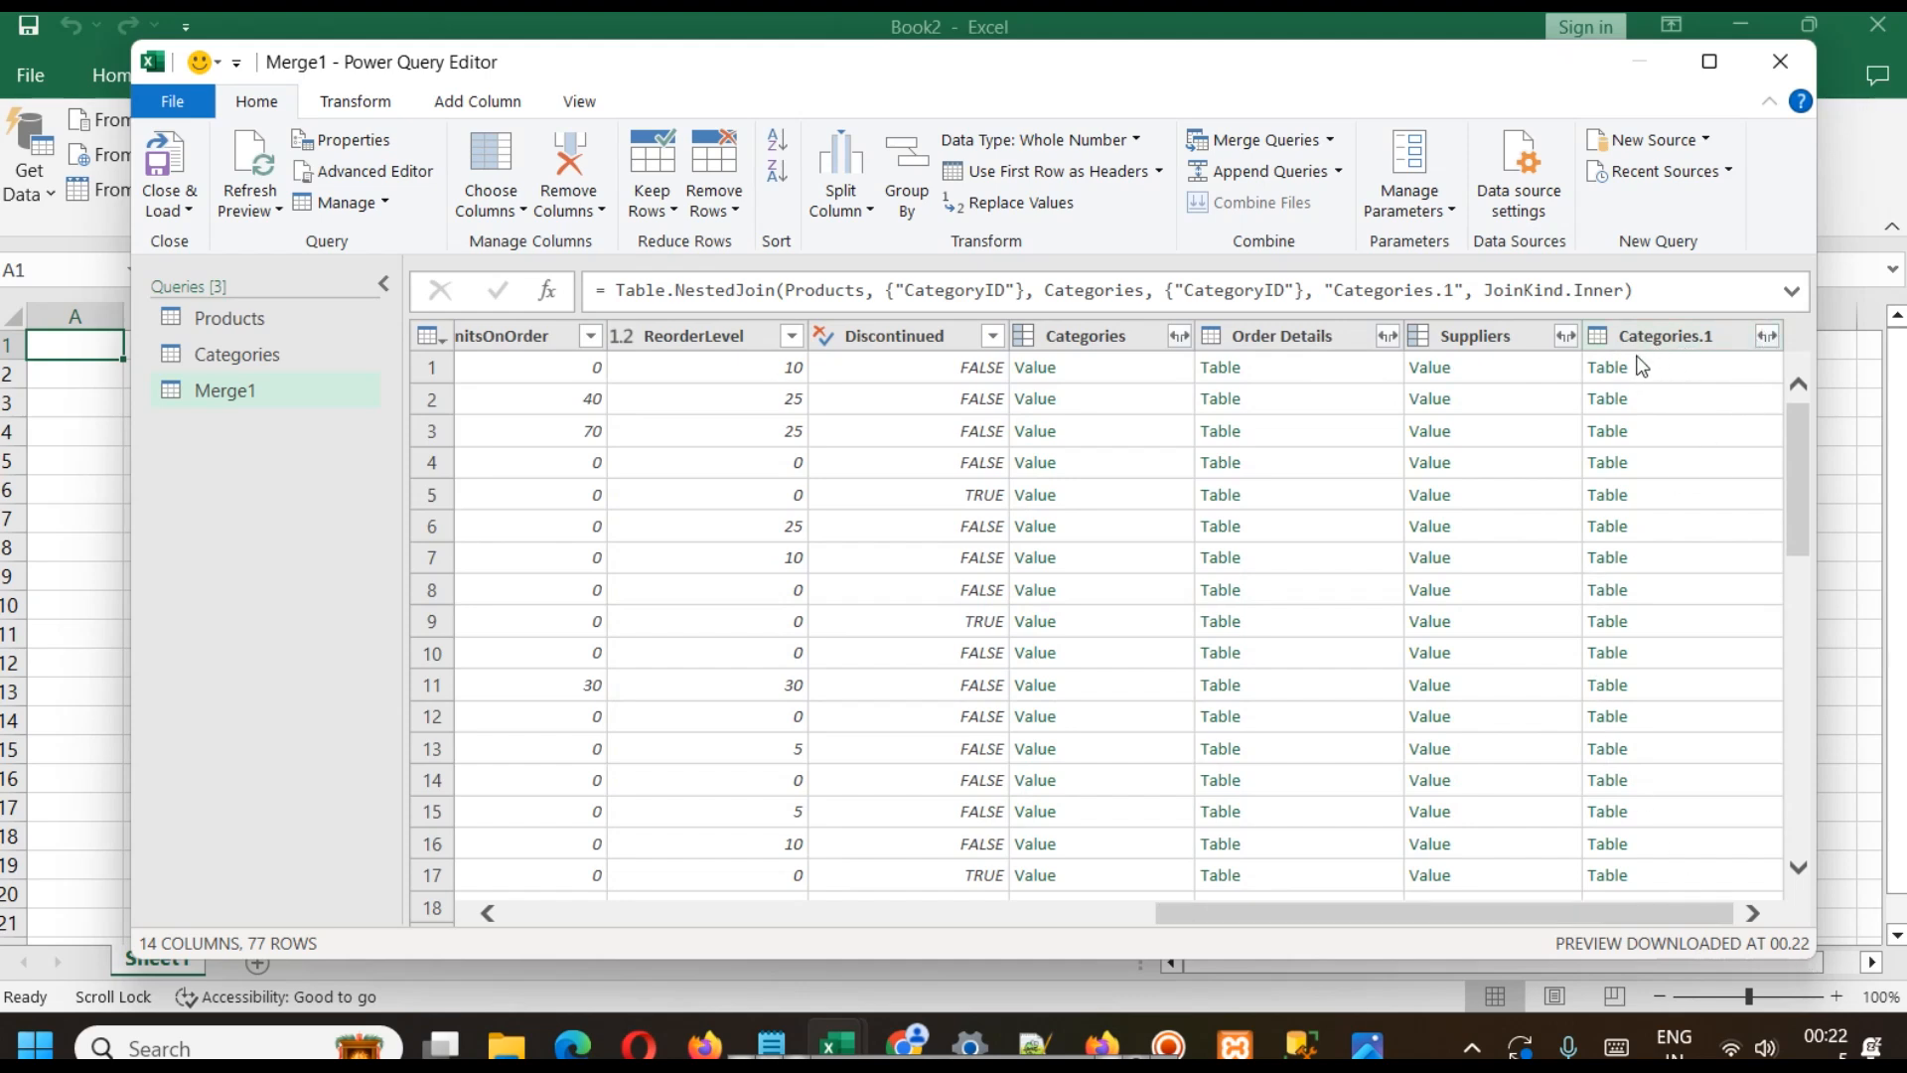
# - Expand the Categories.1 column to only CategoryName and Description, keeping the original column name as prefix
pyautogui.click(1766, 336)
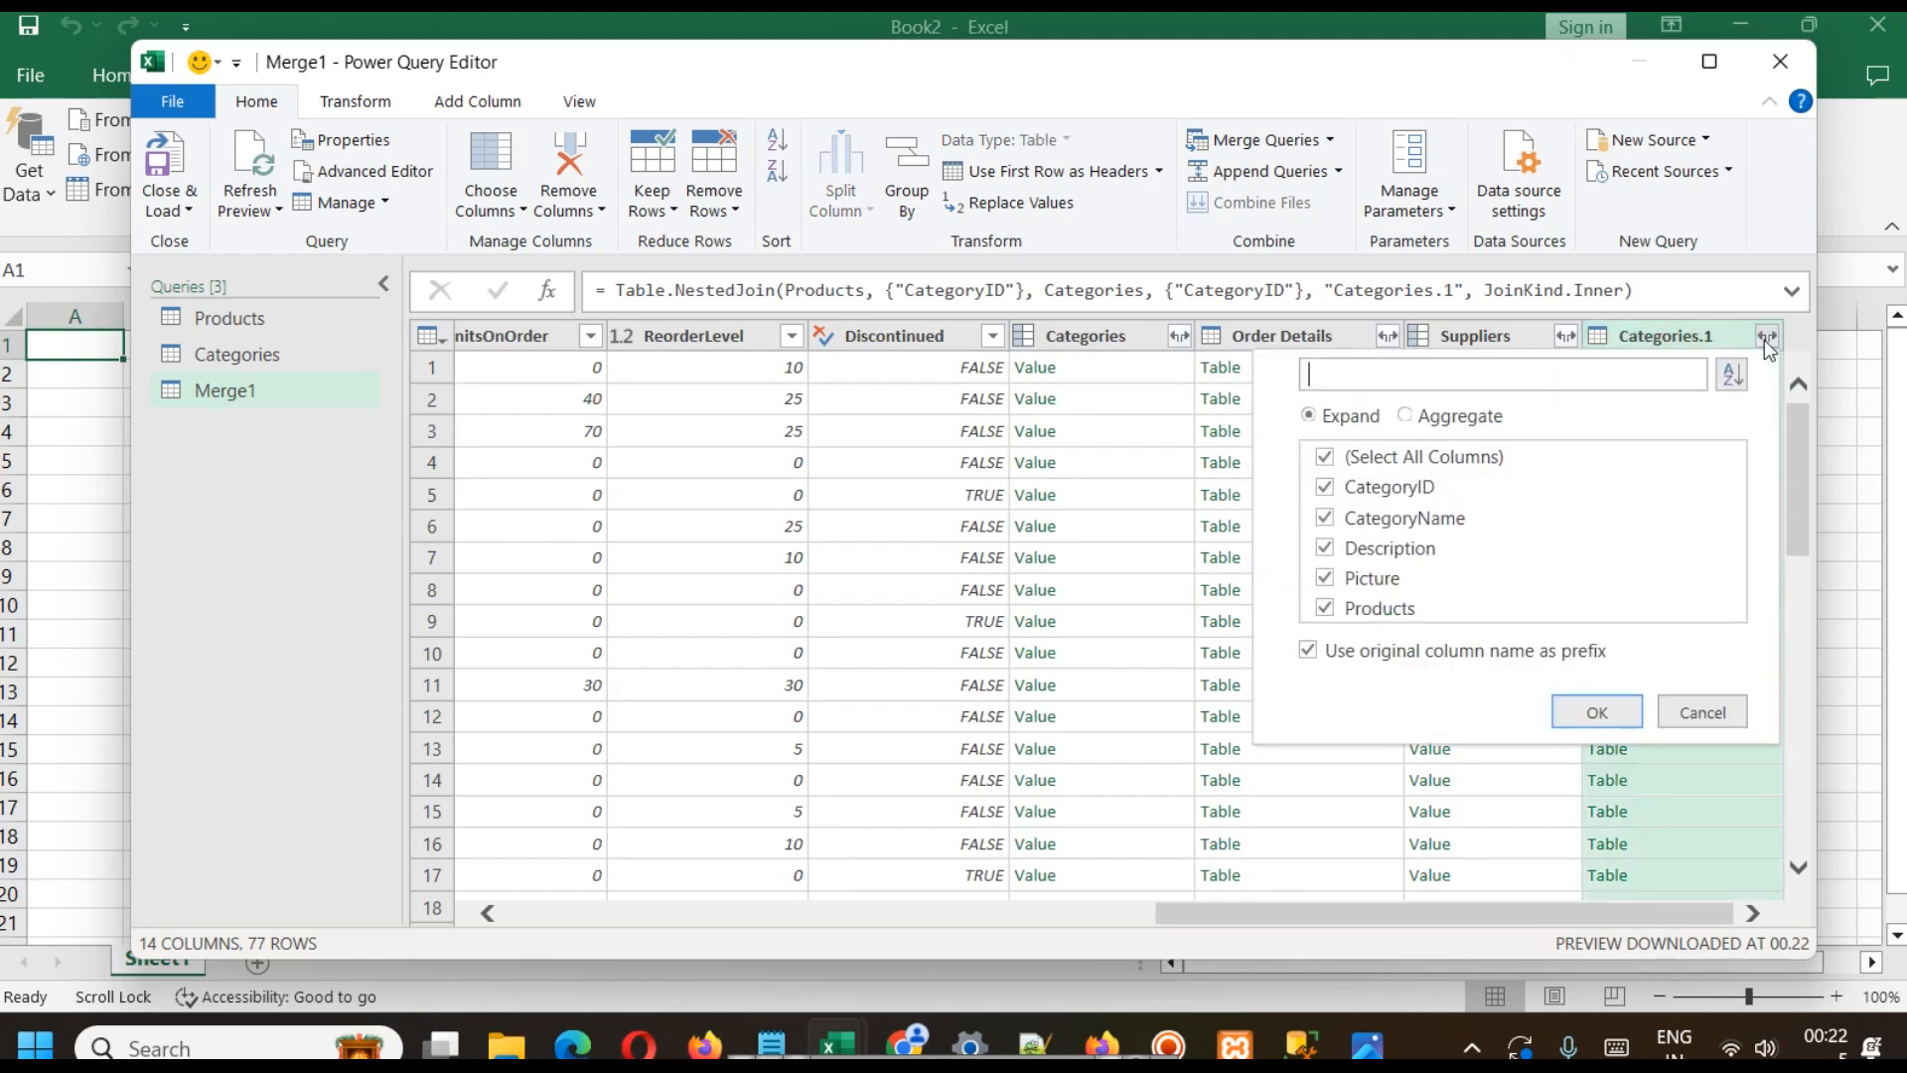
pyautogui.click(1326, 460)
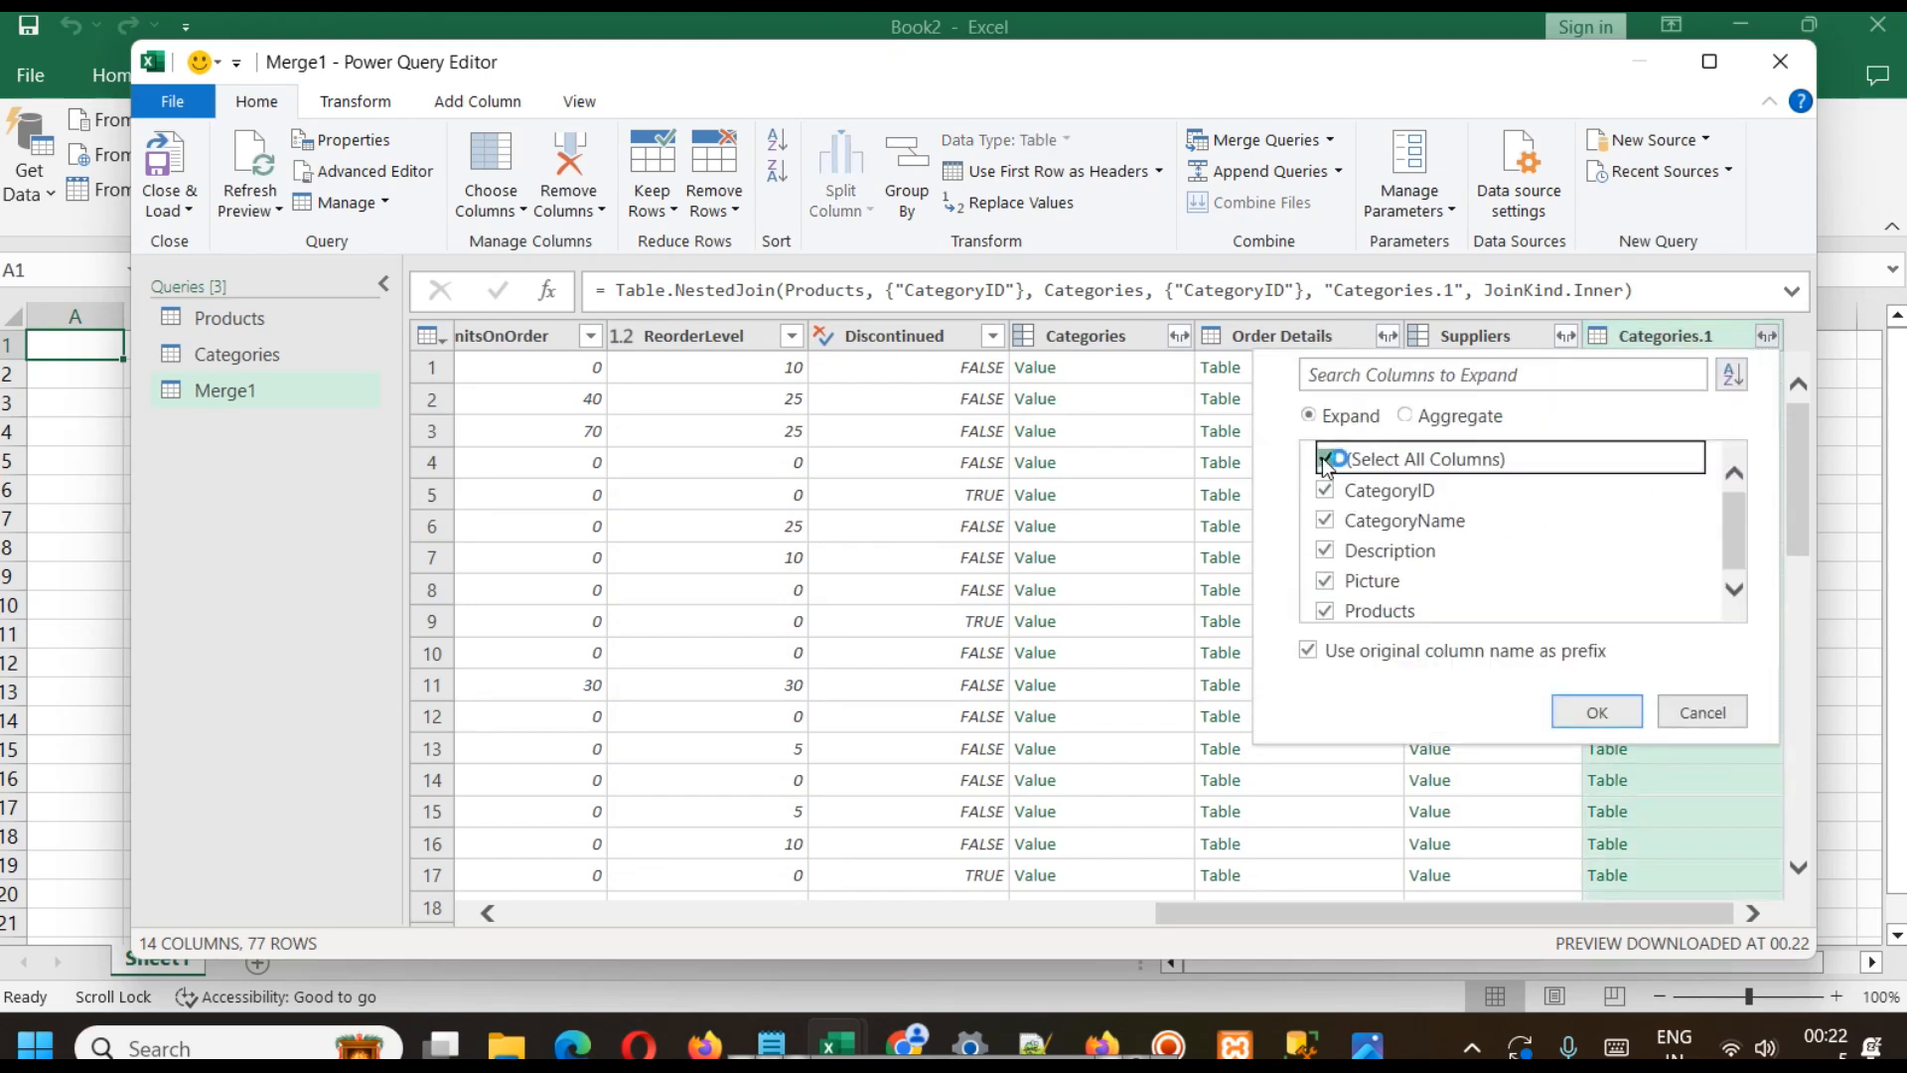
pyautogui.click(1326, 518)
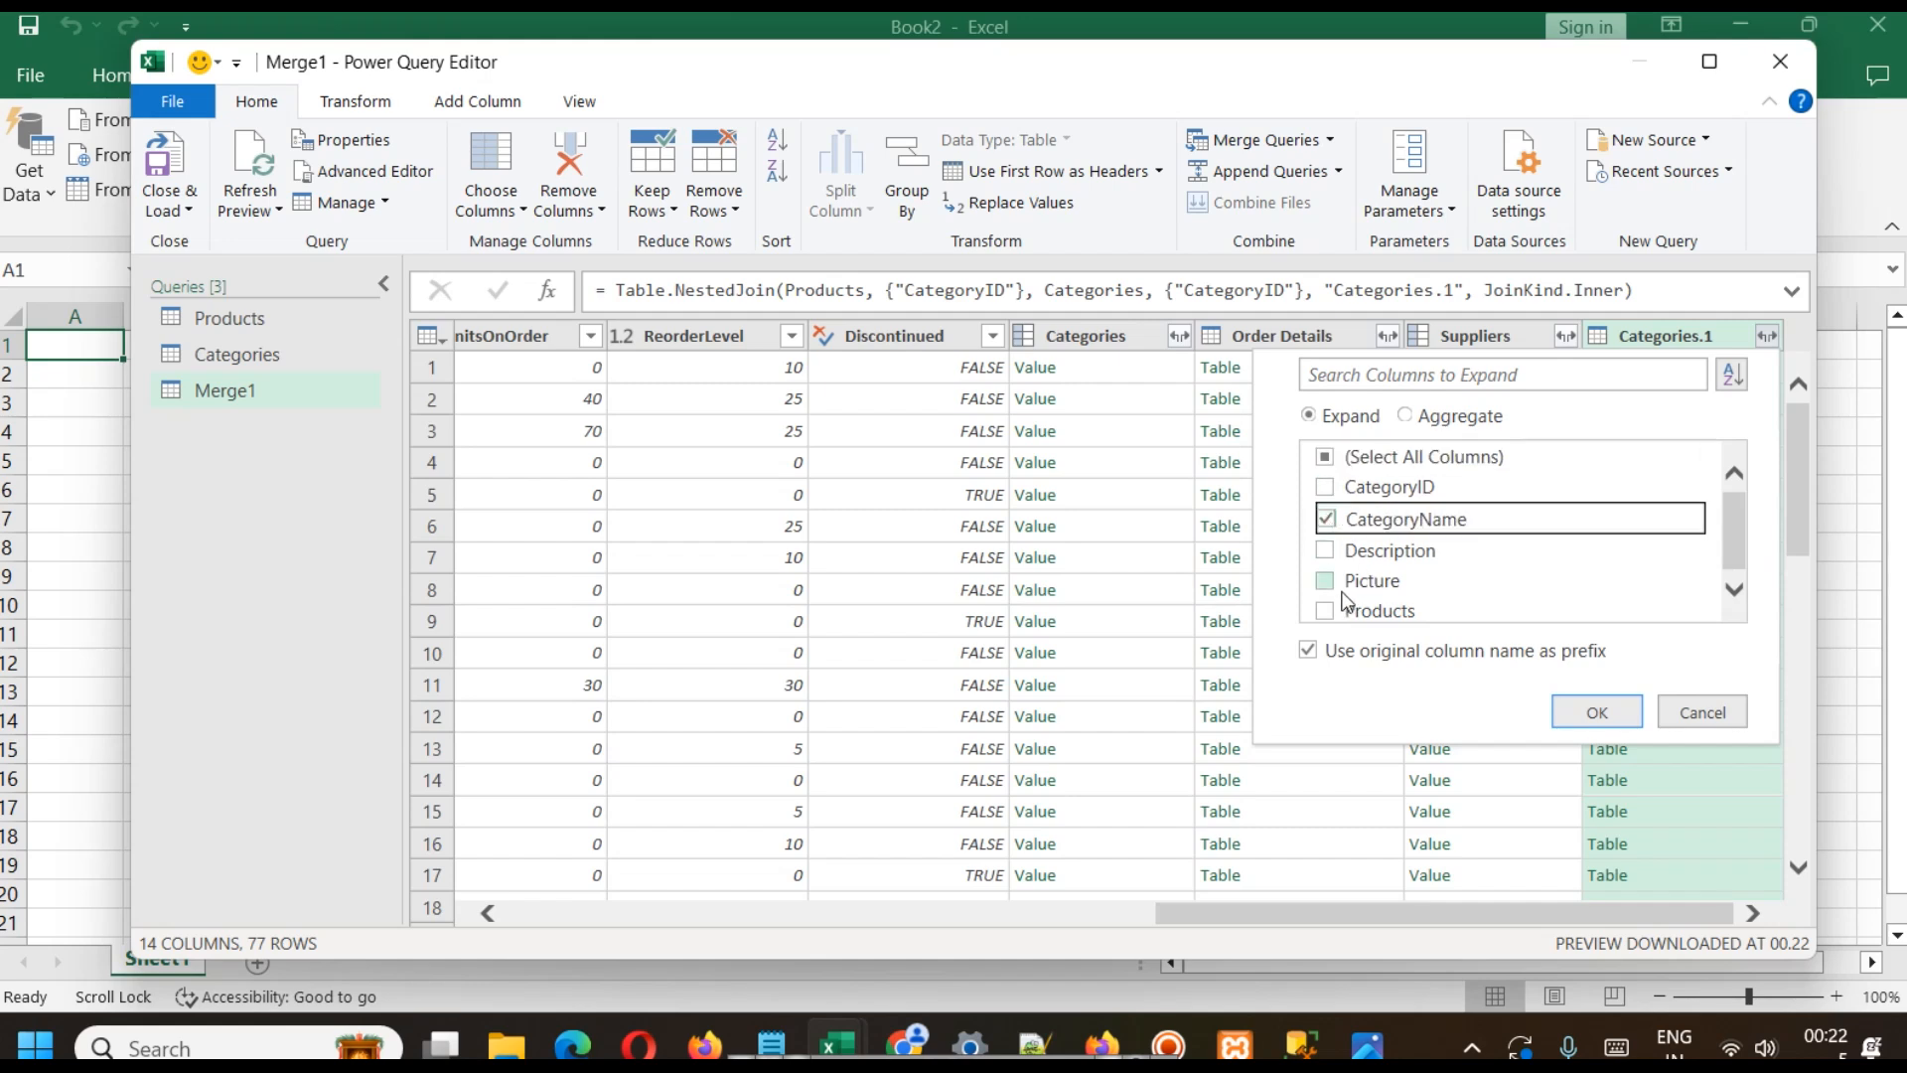
pyautogui.click(1325, 549)
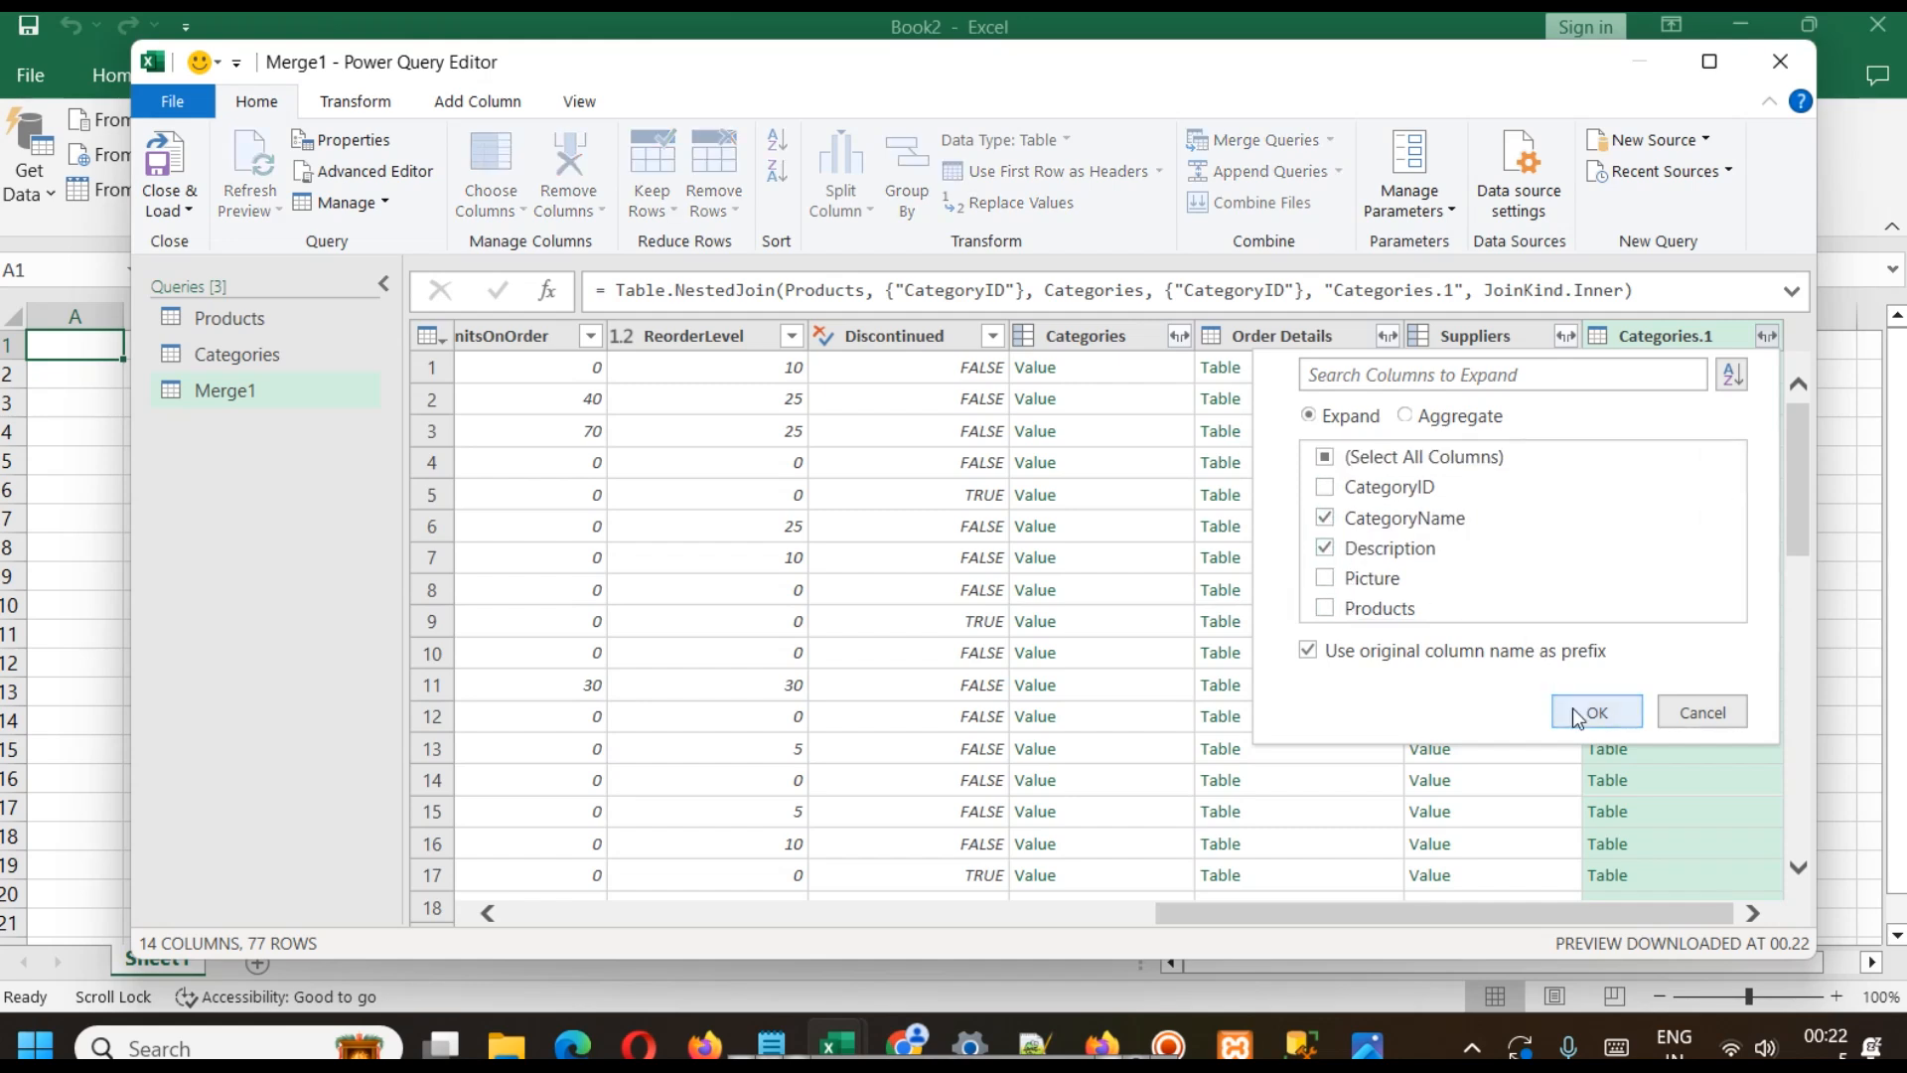
pyautogui.click(1573, 708)
pyautogui.moveTo(1504, 910); pyautogui.dragTo(1681, 910)
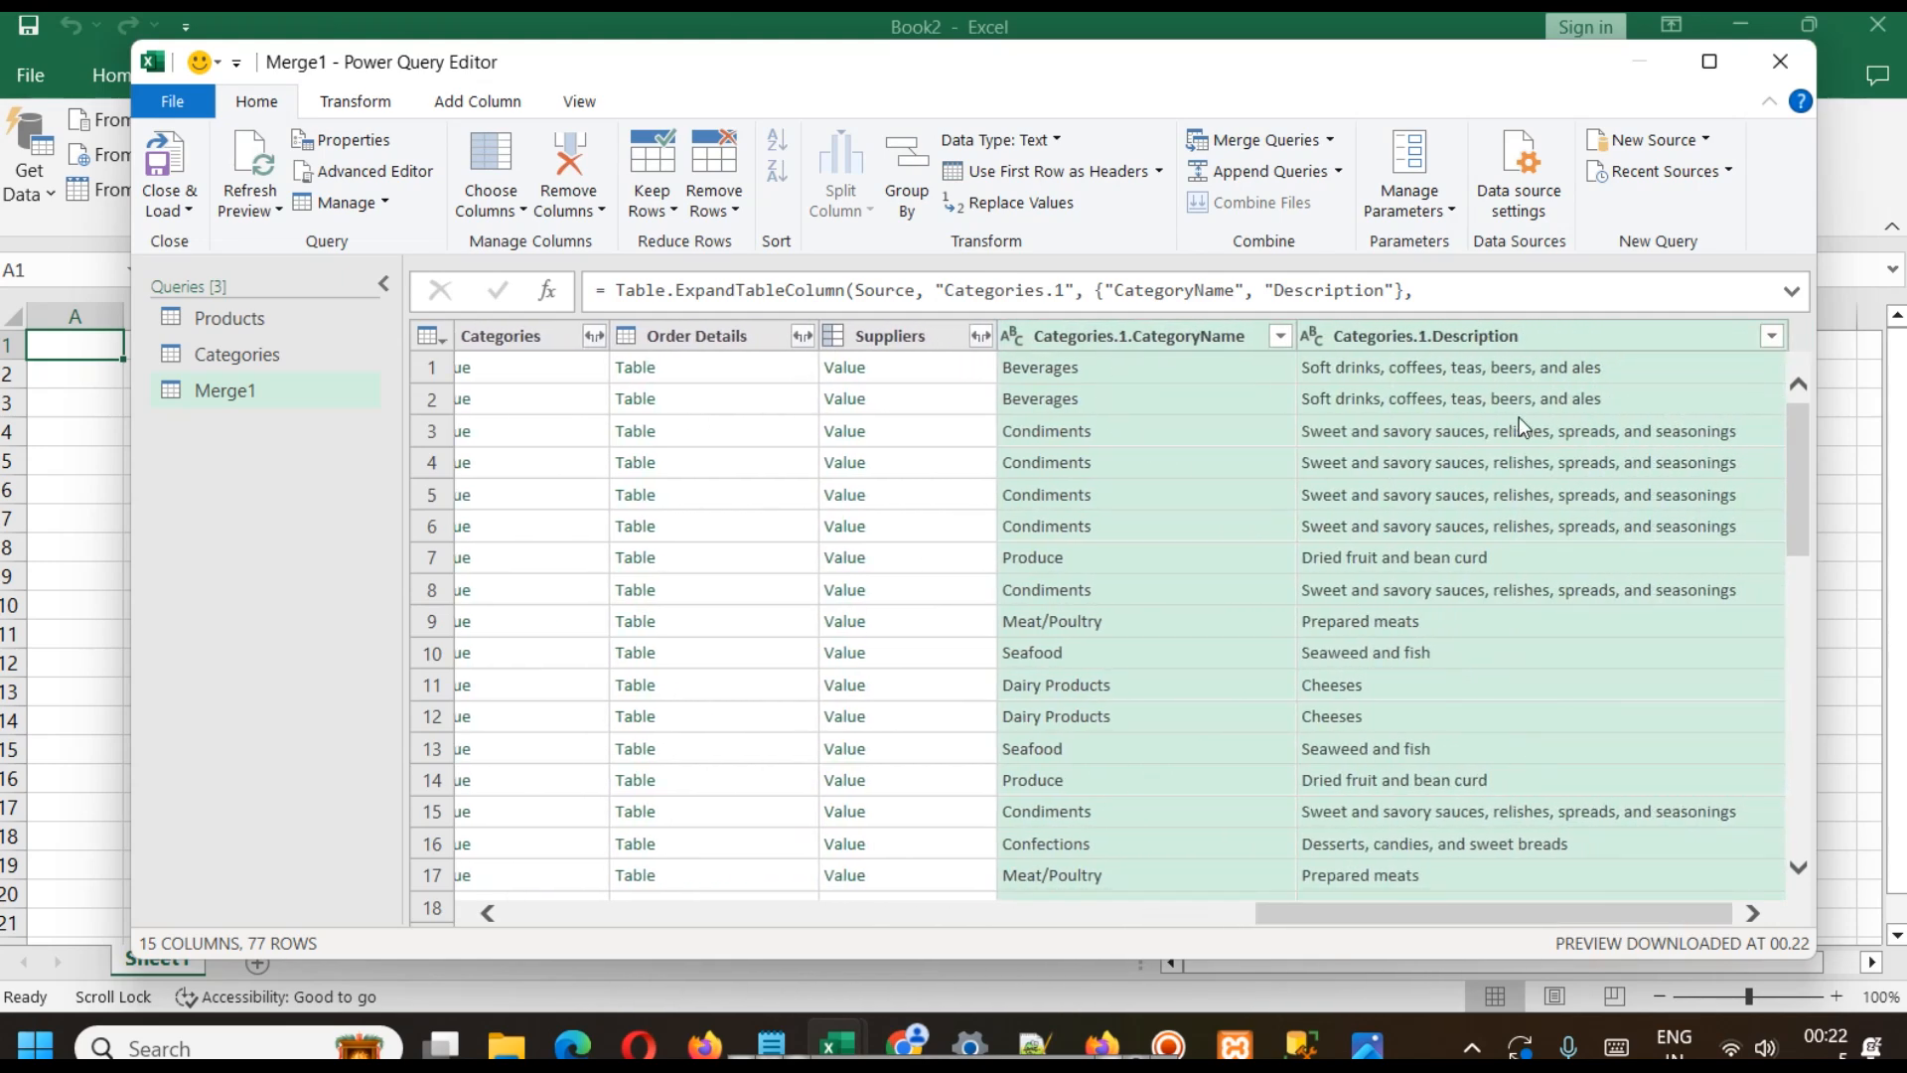
# - Remove the Suppliers, Order Details, Categories and Discontinued columns from the merged query
pyautogui.rightClick(903, 338)
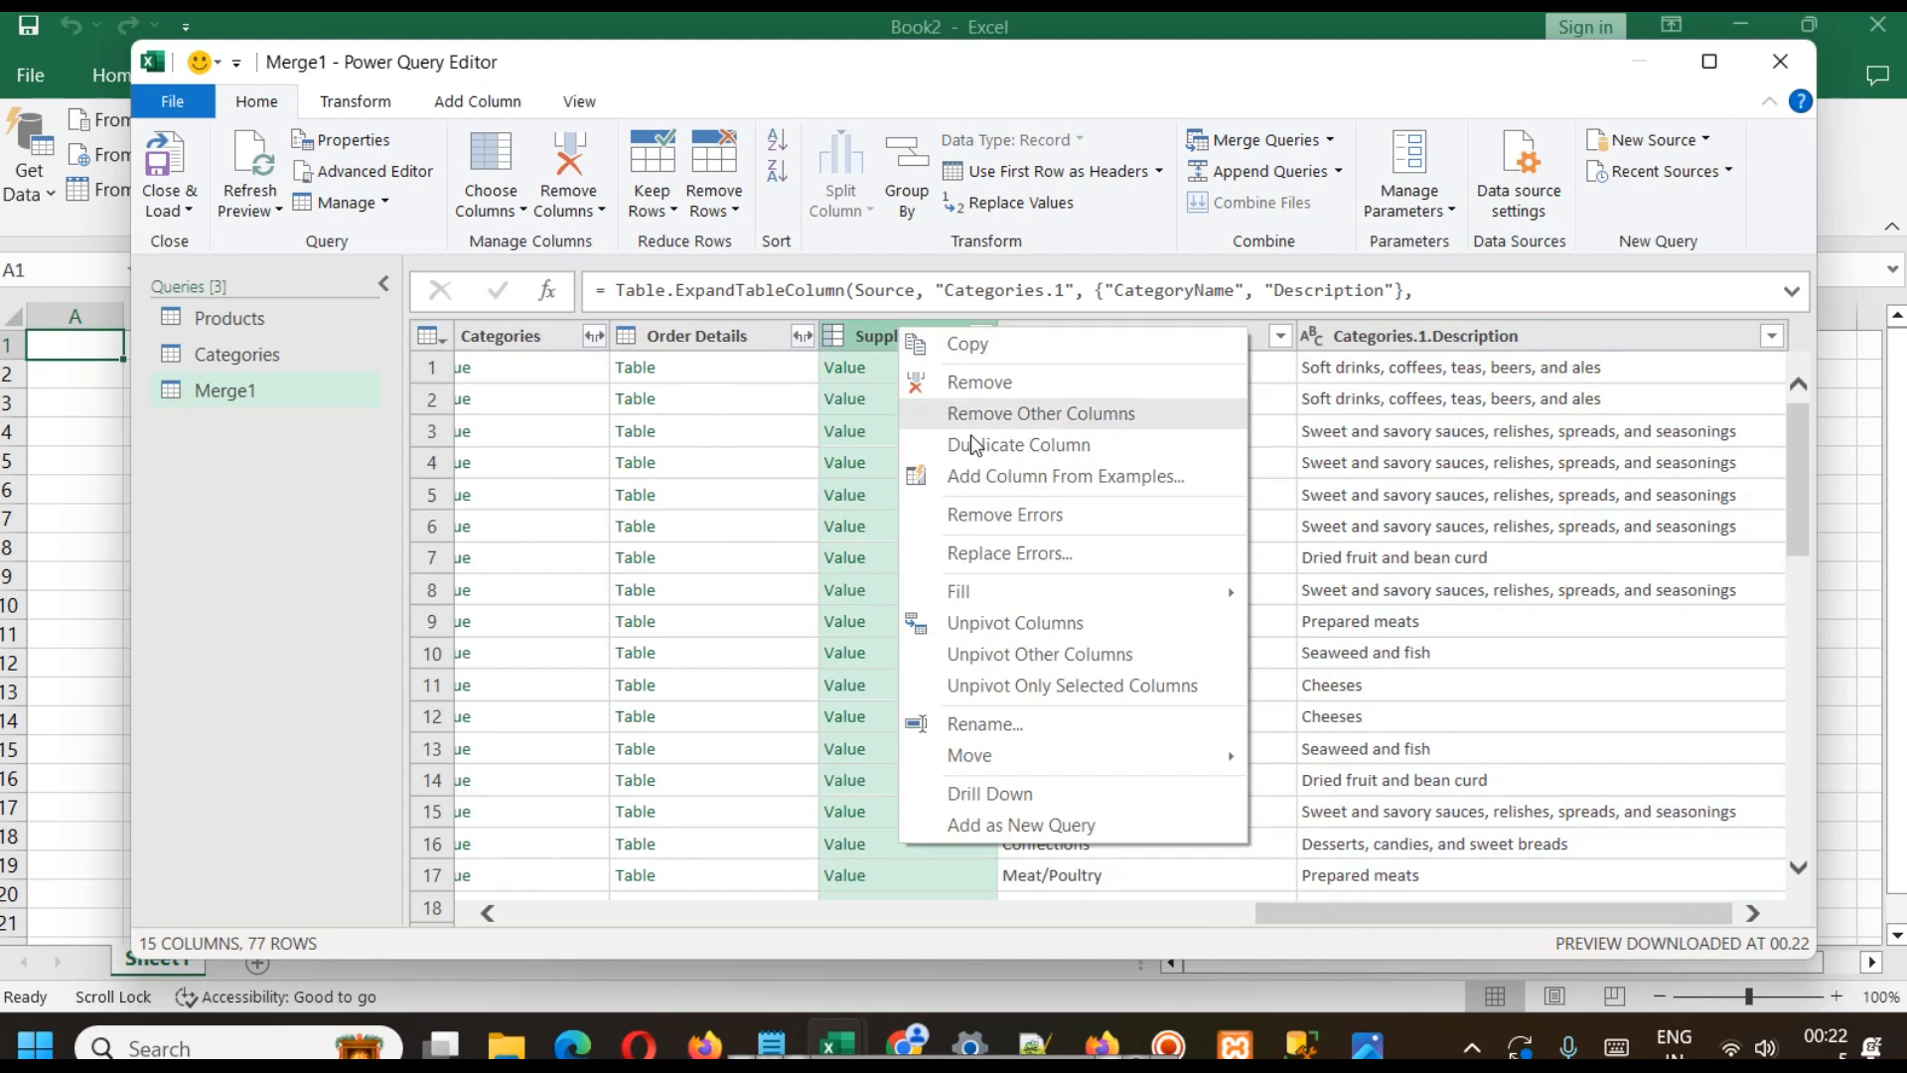
pyautogui.click(971, 392)
pyautogui.click(898, 336)
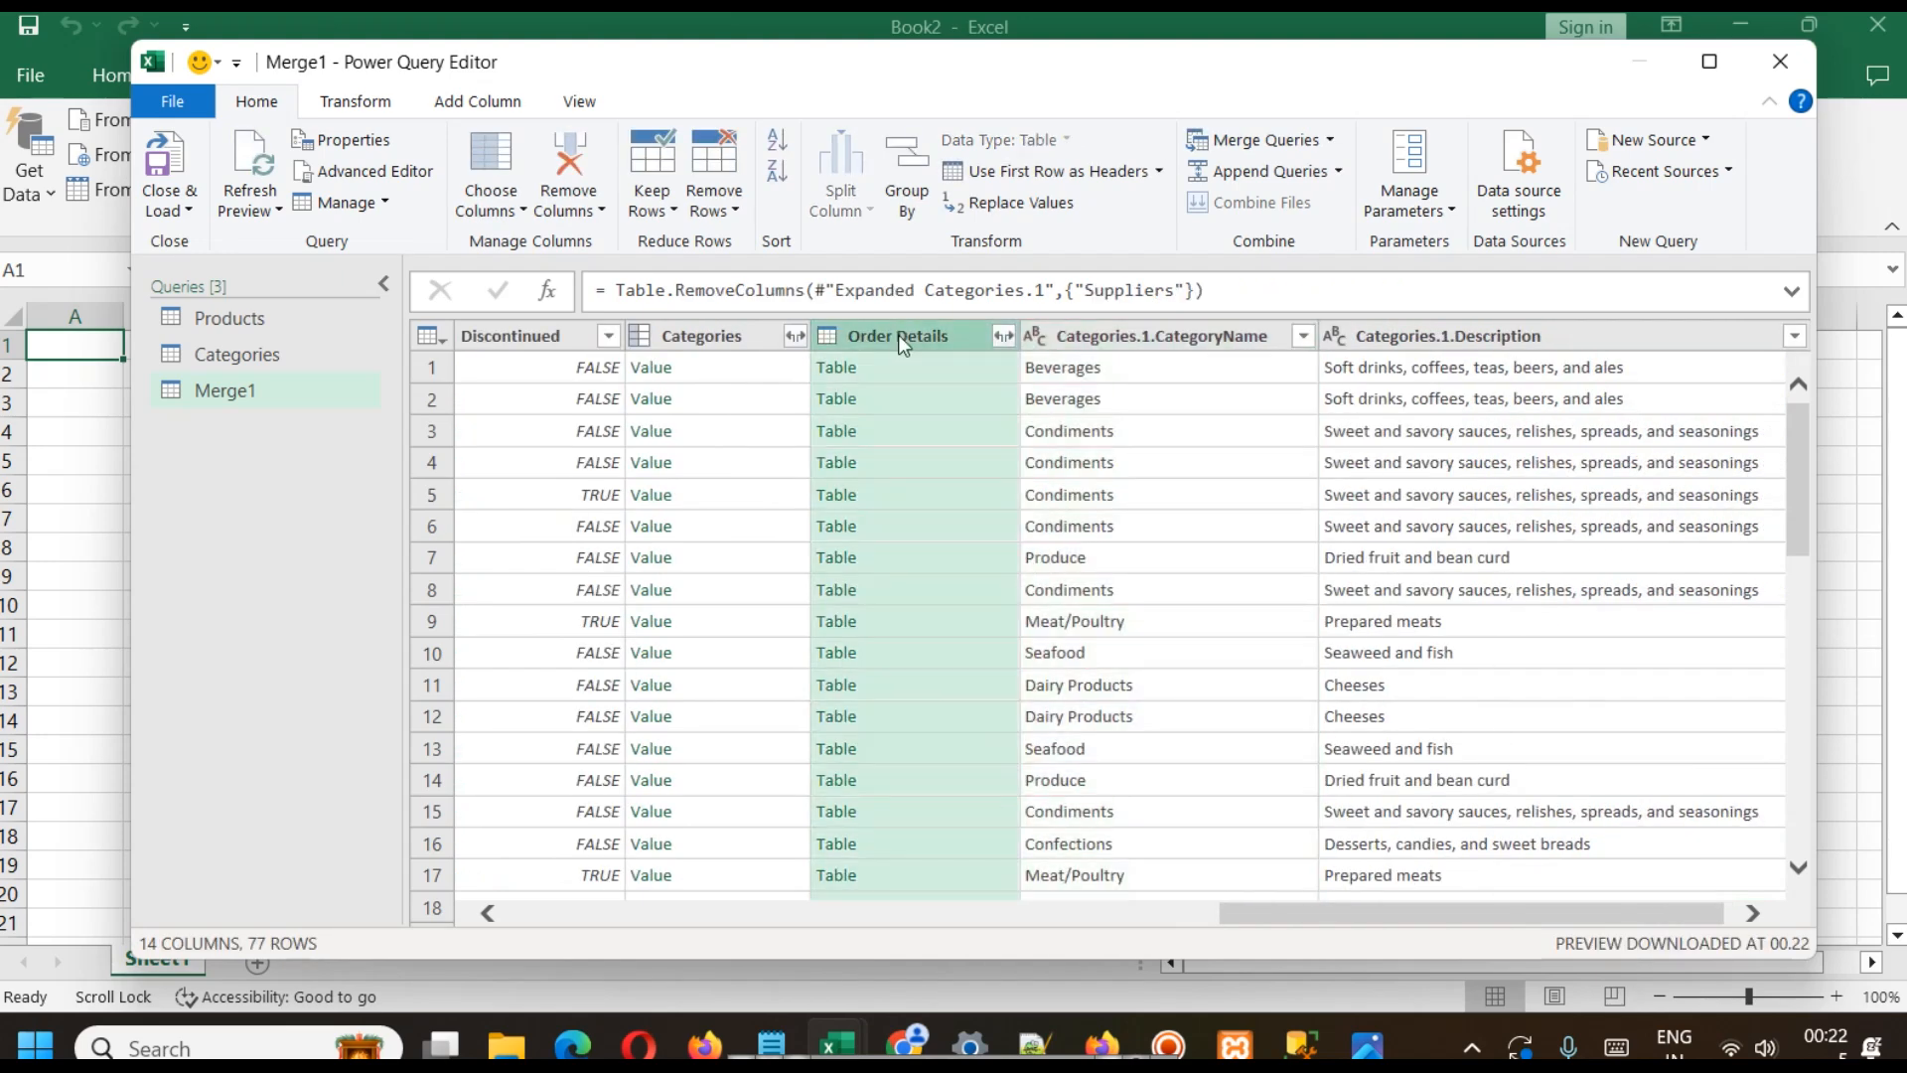
pyautogui.keyDown('ctrl'); pyautogui.click(725, 336); pyautogui.keyUp('ctrl')
pyautogui.keyDown('ctrl'); pyautogui.click(552, 335); pyautogui.keyUp('ctrl')
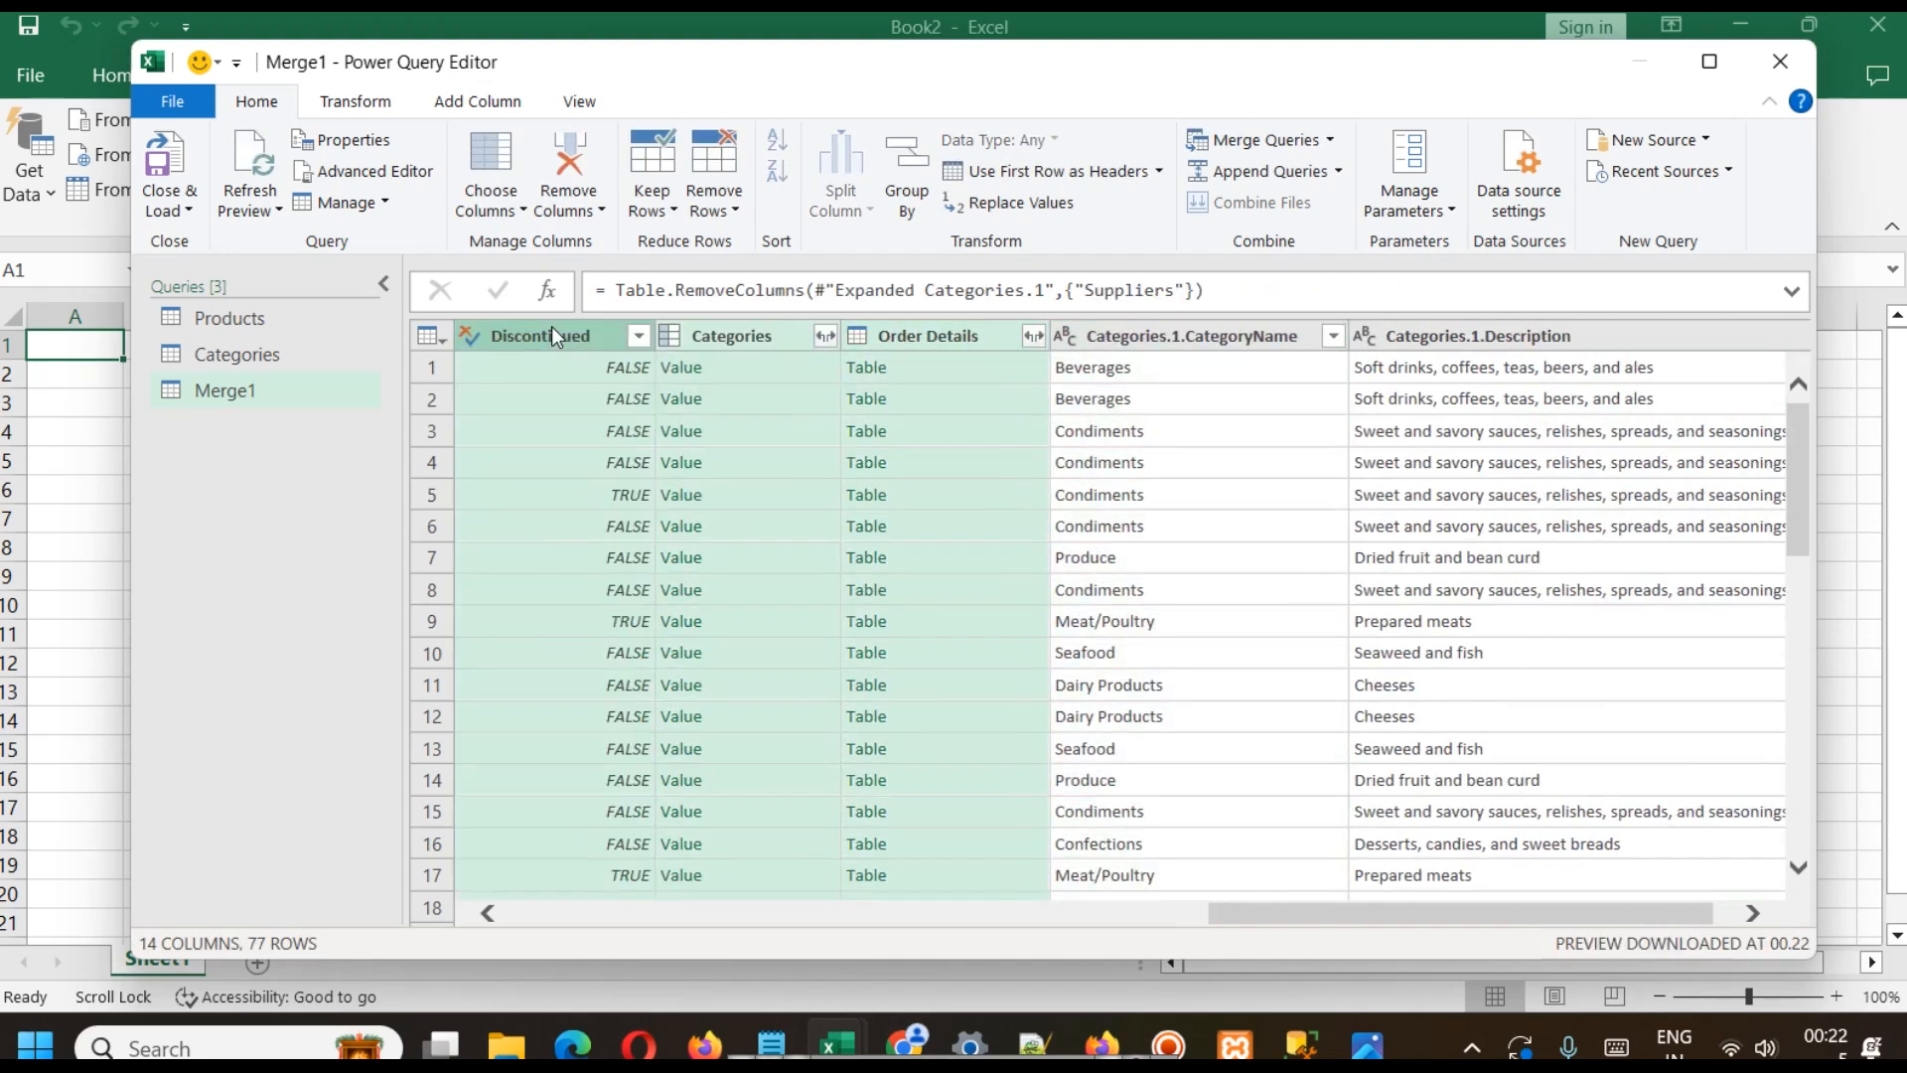
pyautogui.press('Delete')
# - Remove the ReorderLevel, UnitsOnOrder and UnitsInStock columns from the merged query
pyautogui.click(880, 338)
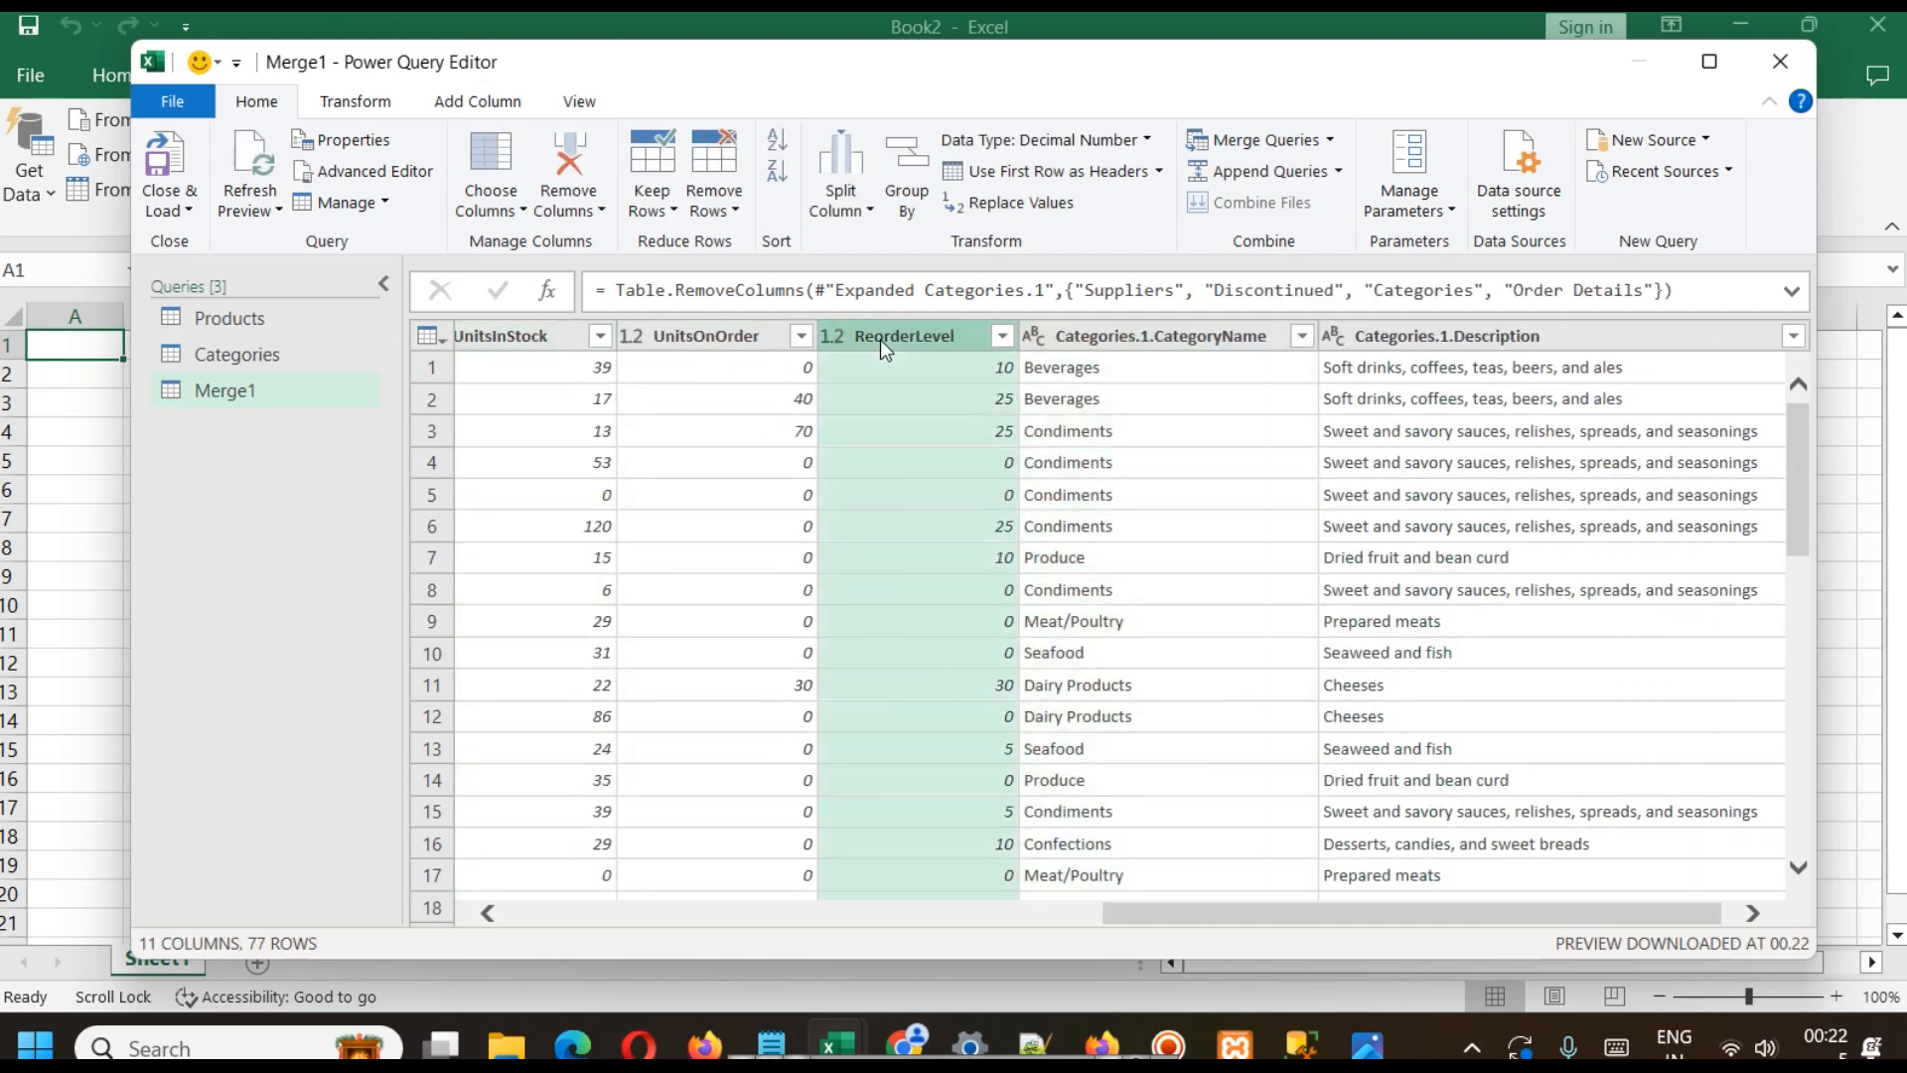
pyautogui.keyDown('ctrl'); pyautogui.click(705, 335); pyautogui.keyUp('ctrl')
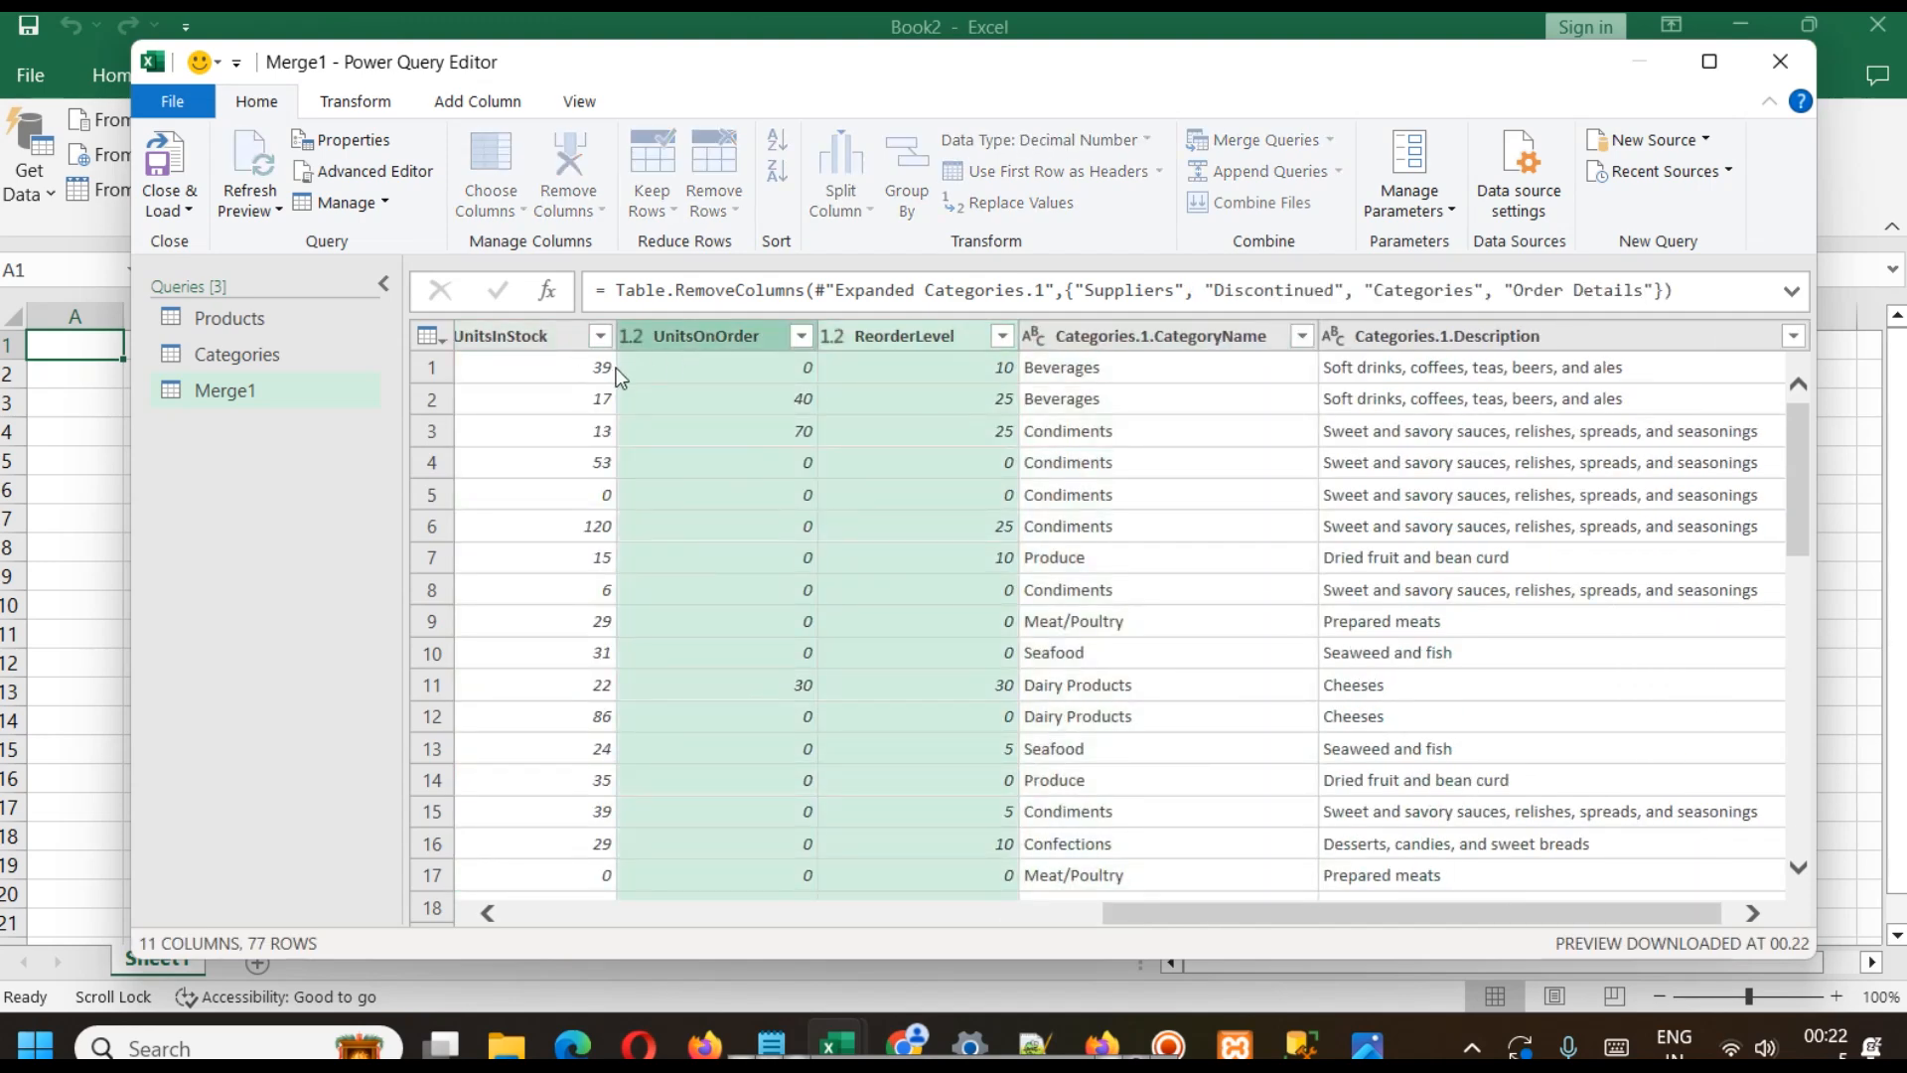
pyautogui.press('Delete')
pyautogui.click(914, 340)
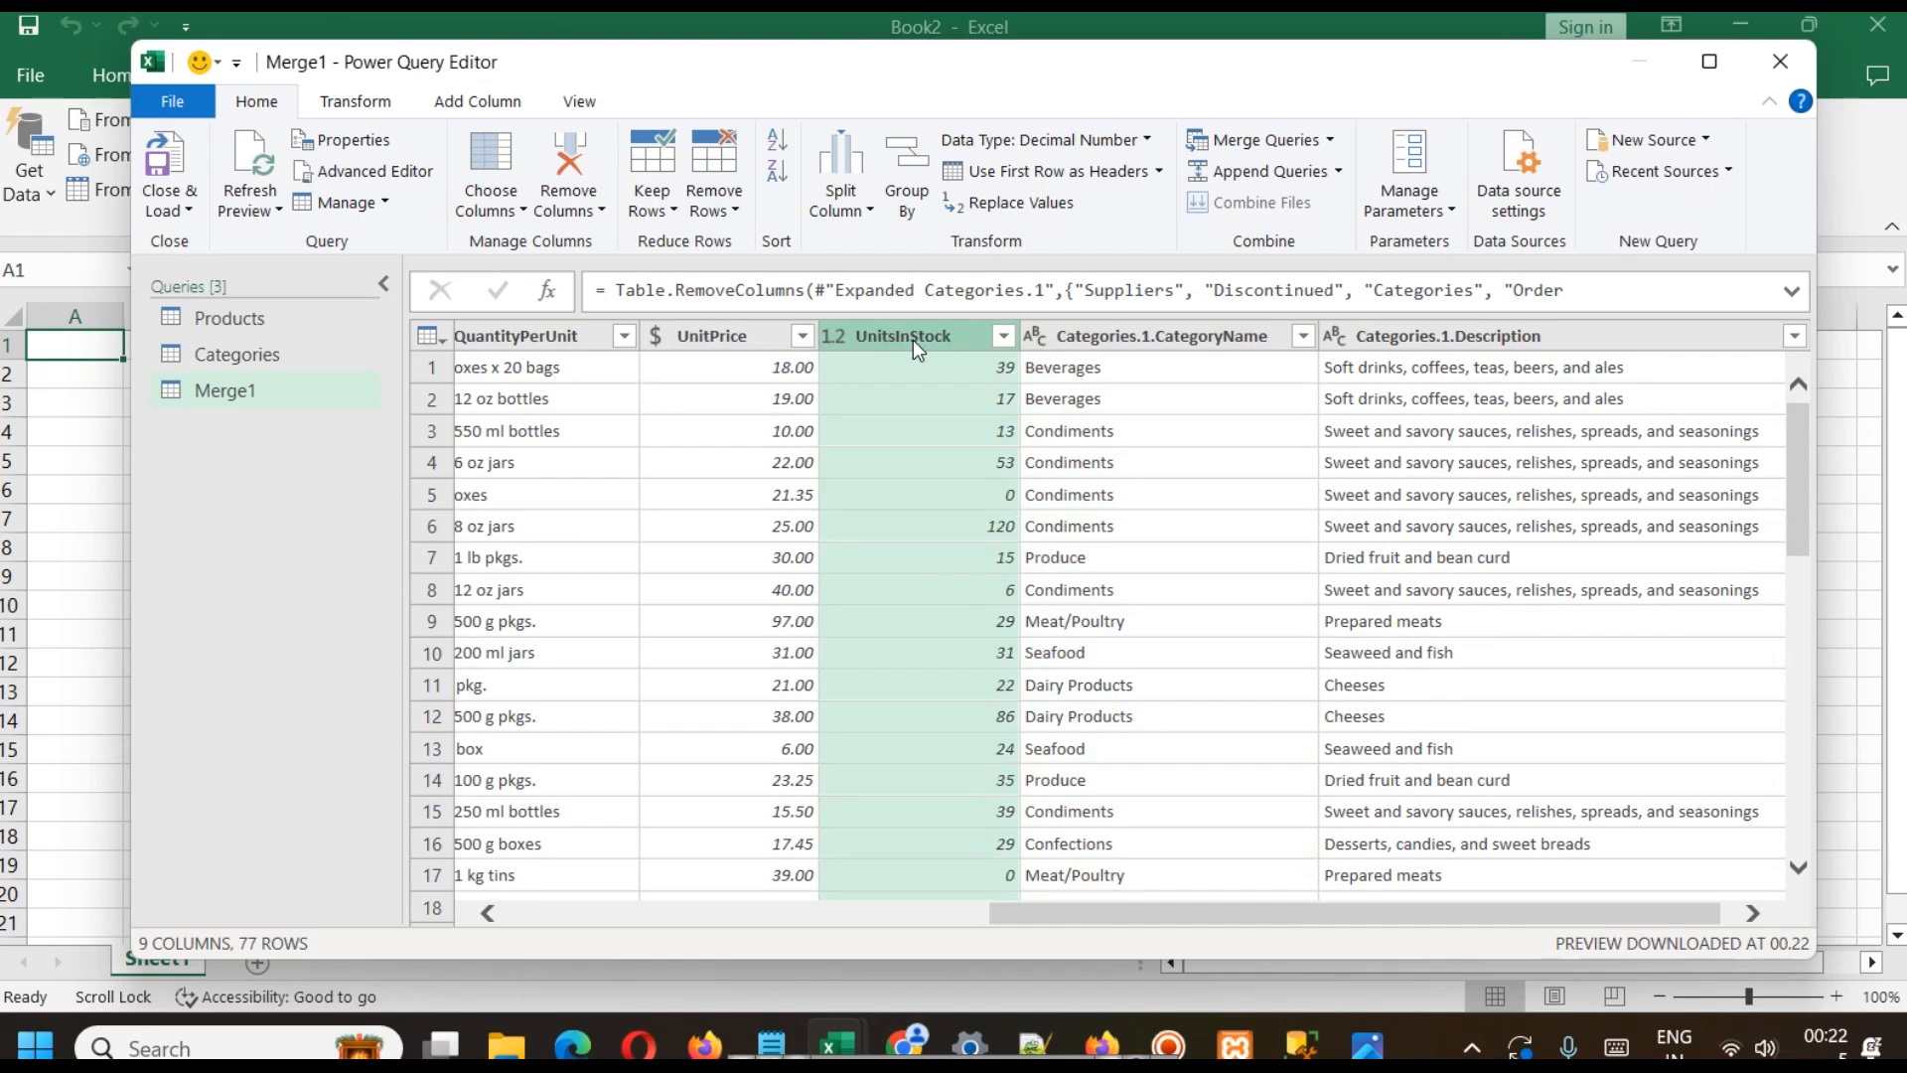
pyautogui.press('Delete')
# - Remove the QuantityPerUnit, CategoryID and SupplierID columns from the merged query
pyautogui.click(718, 336)
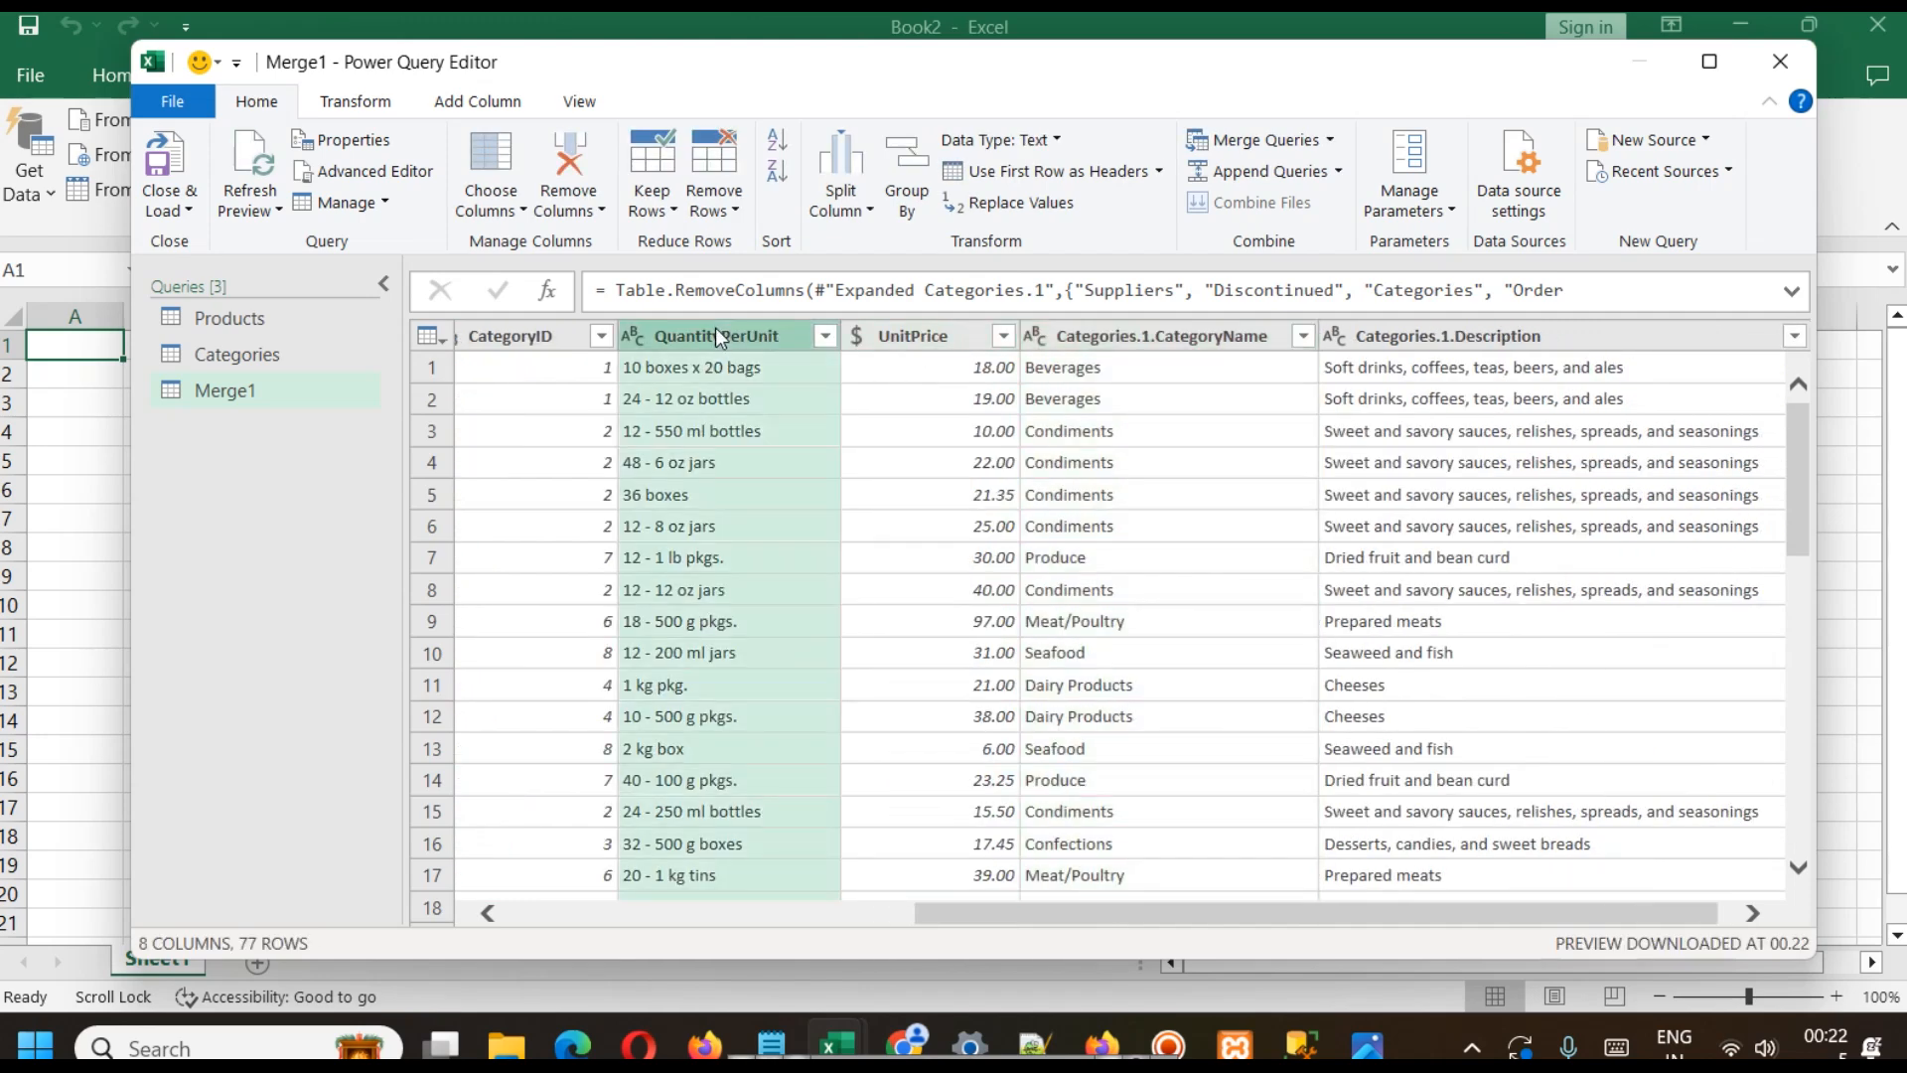
pyautogui.press('Delete')
pyautogui.click(670, 338)
pyautogui.press('Delete')
pyautogui.click(789, 336)
pyautogui.press('Delete')
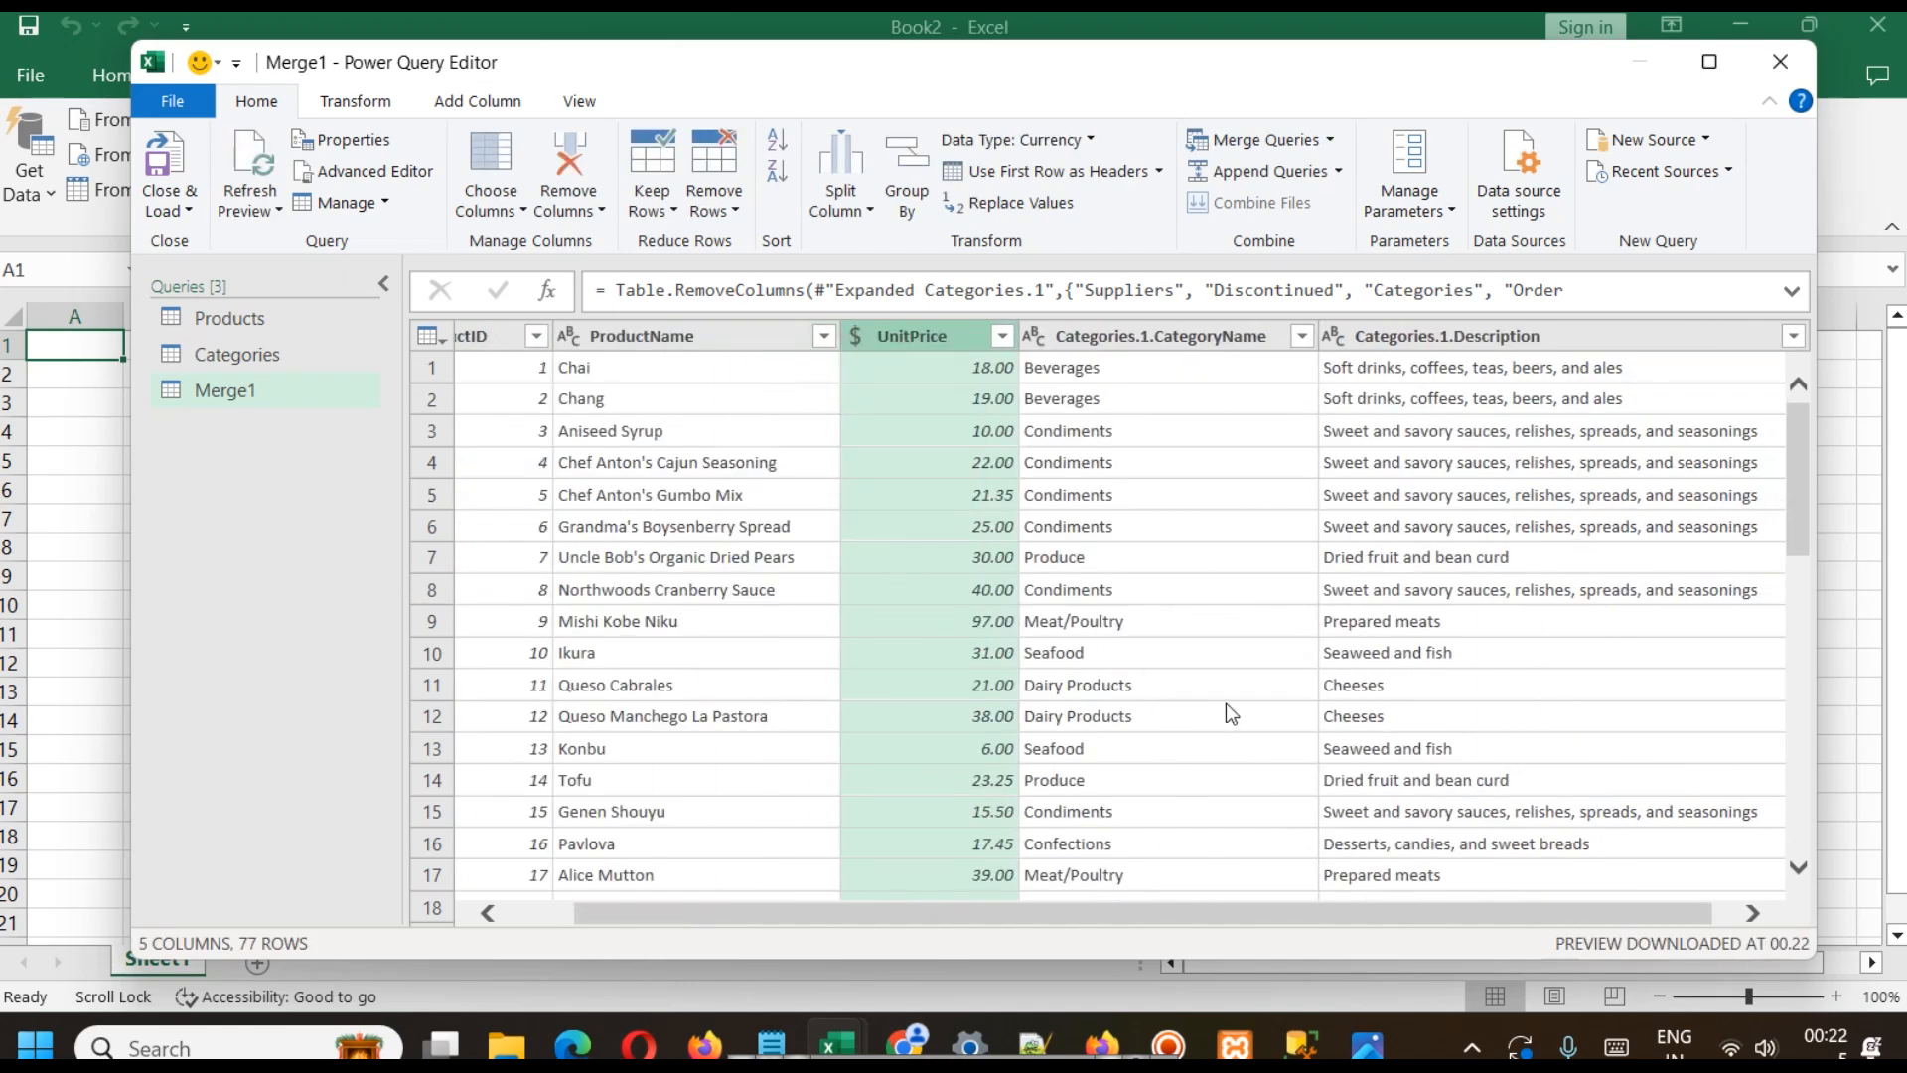
pyautogui.moveTo(1013, 909); pyautogui.dragTo(879, 856)
# - Rename the Merge1 query as prodcat, and close and load the queries into the workbook
pyautogui.rightClick(222, 401)
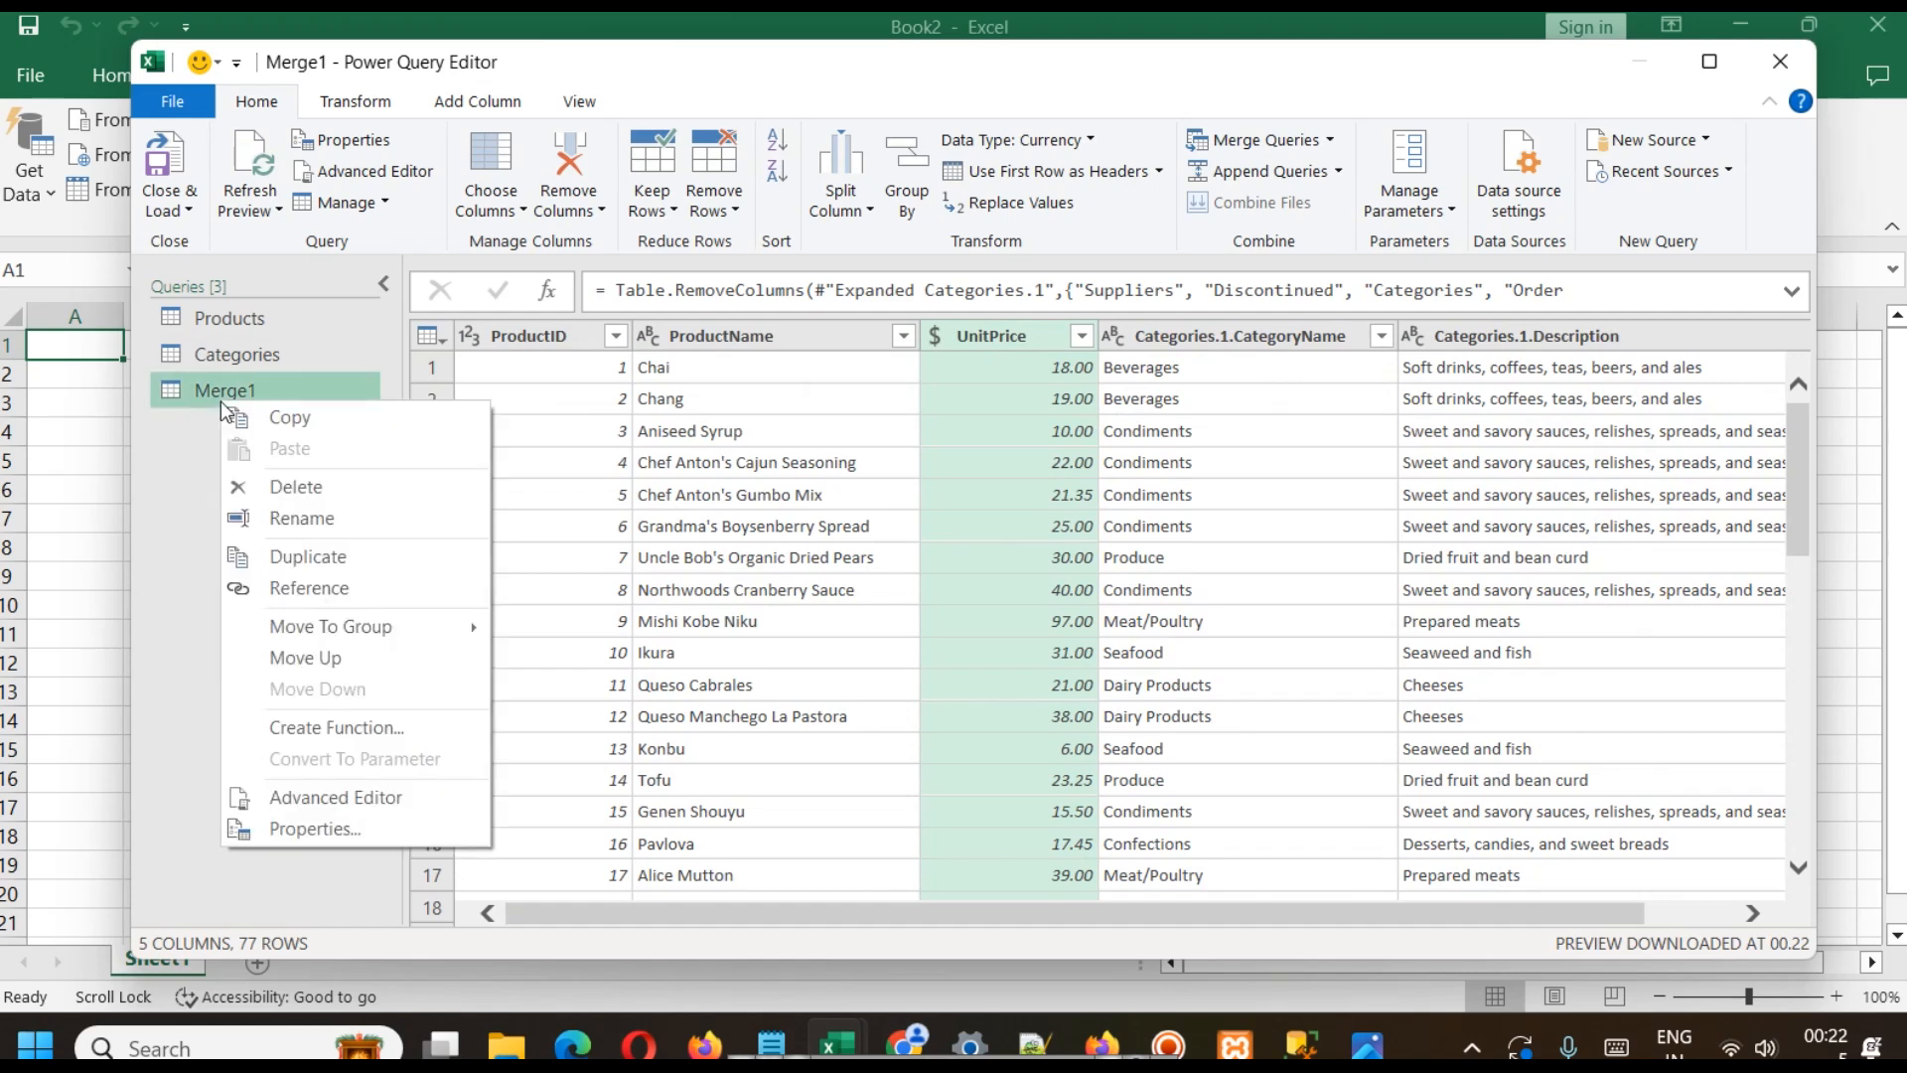
pyautogui.click(328, 517)
pyautogui.write('prodcat')
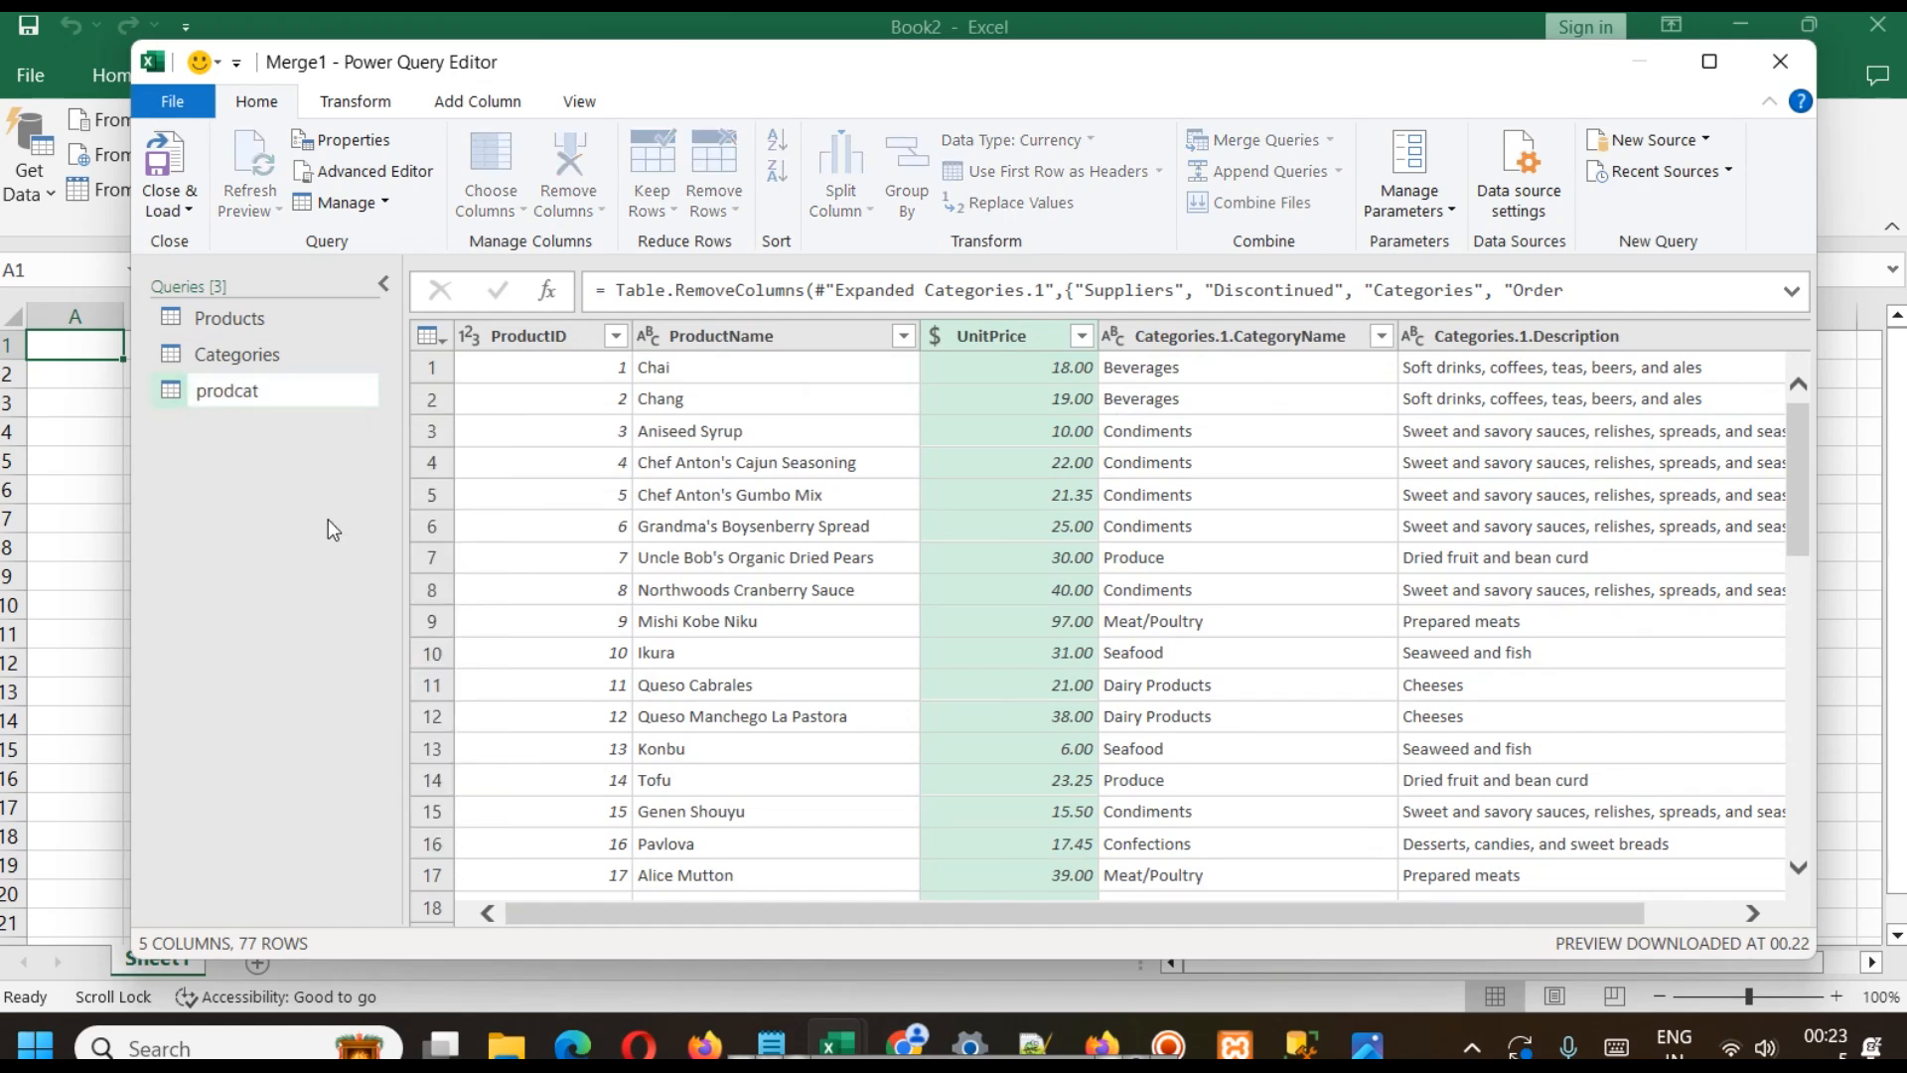
pyautogui.press('Return')
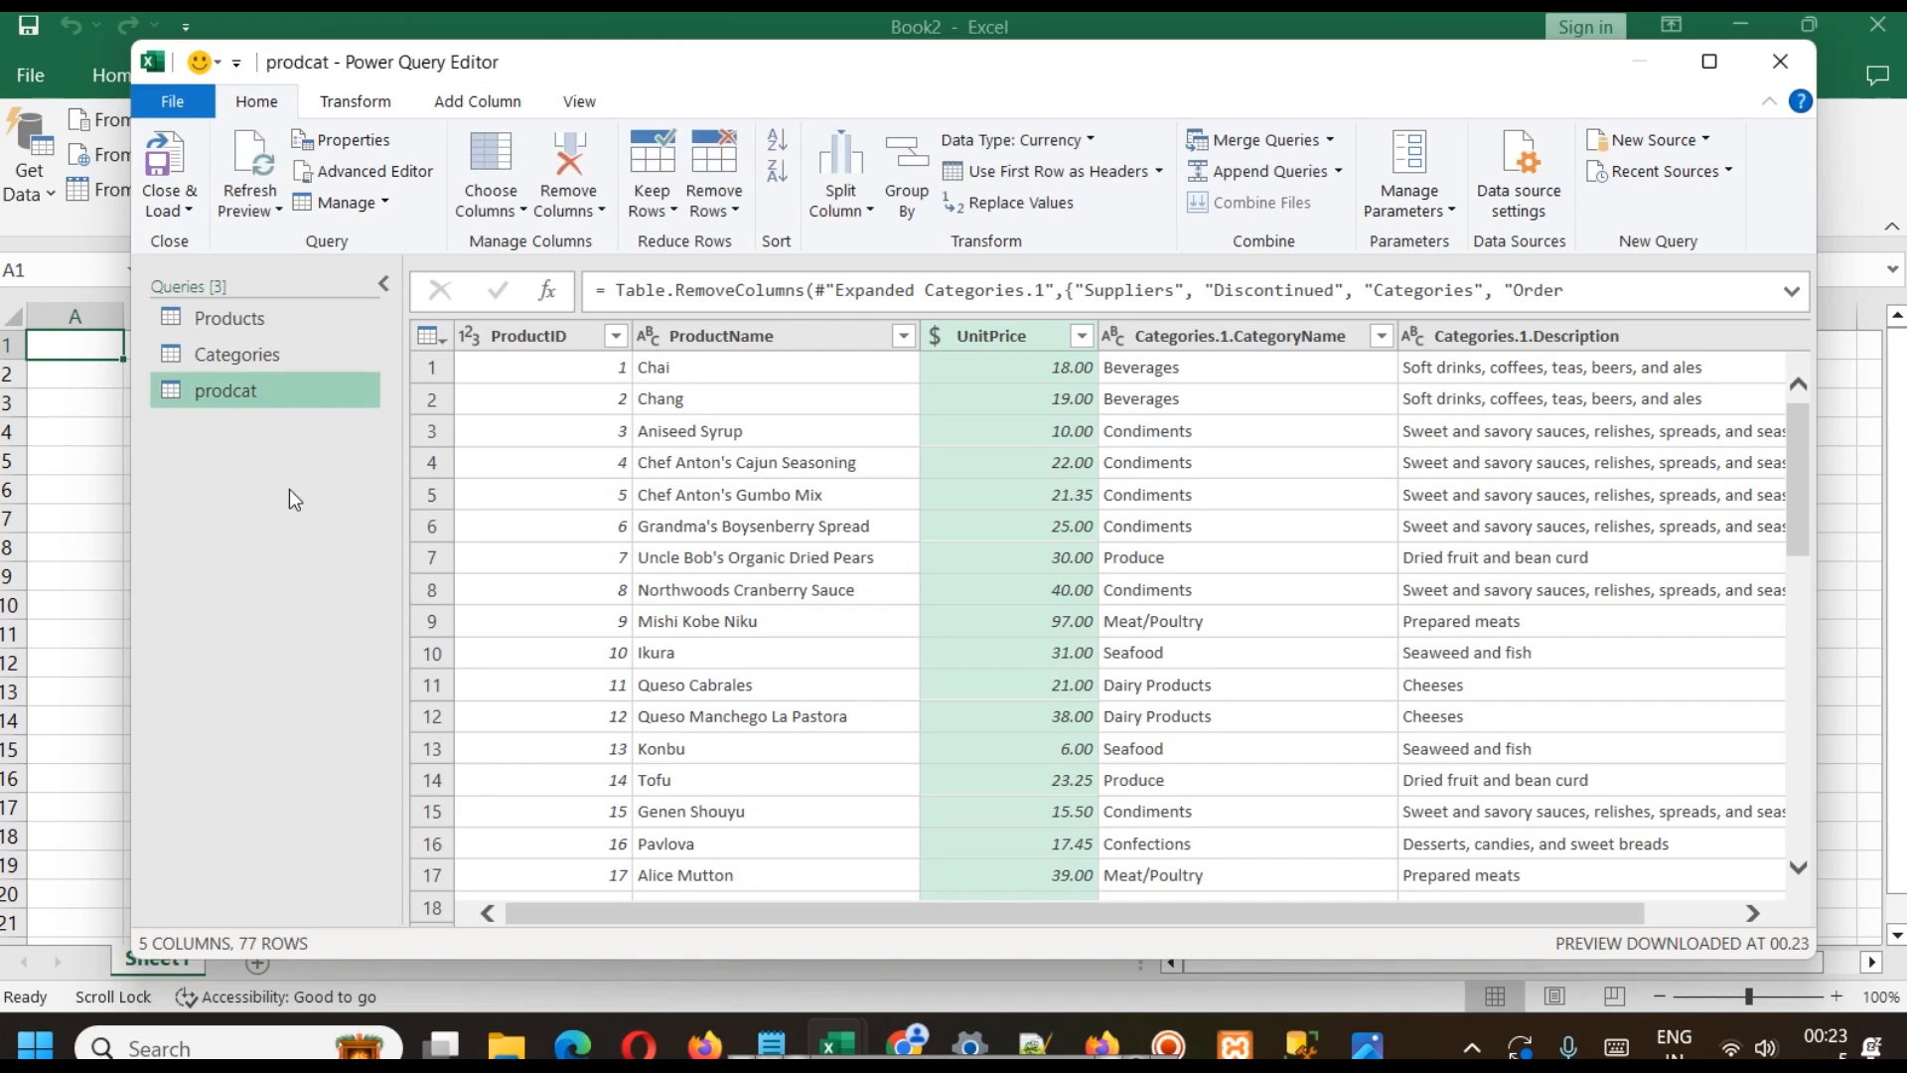
pyautogui.click(171, 209)
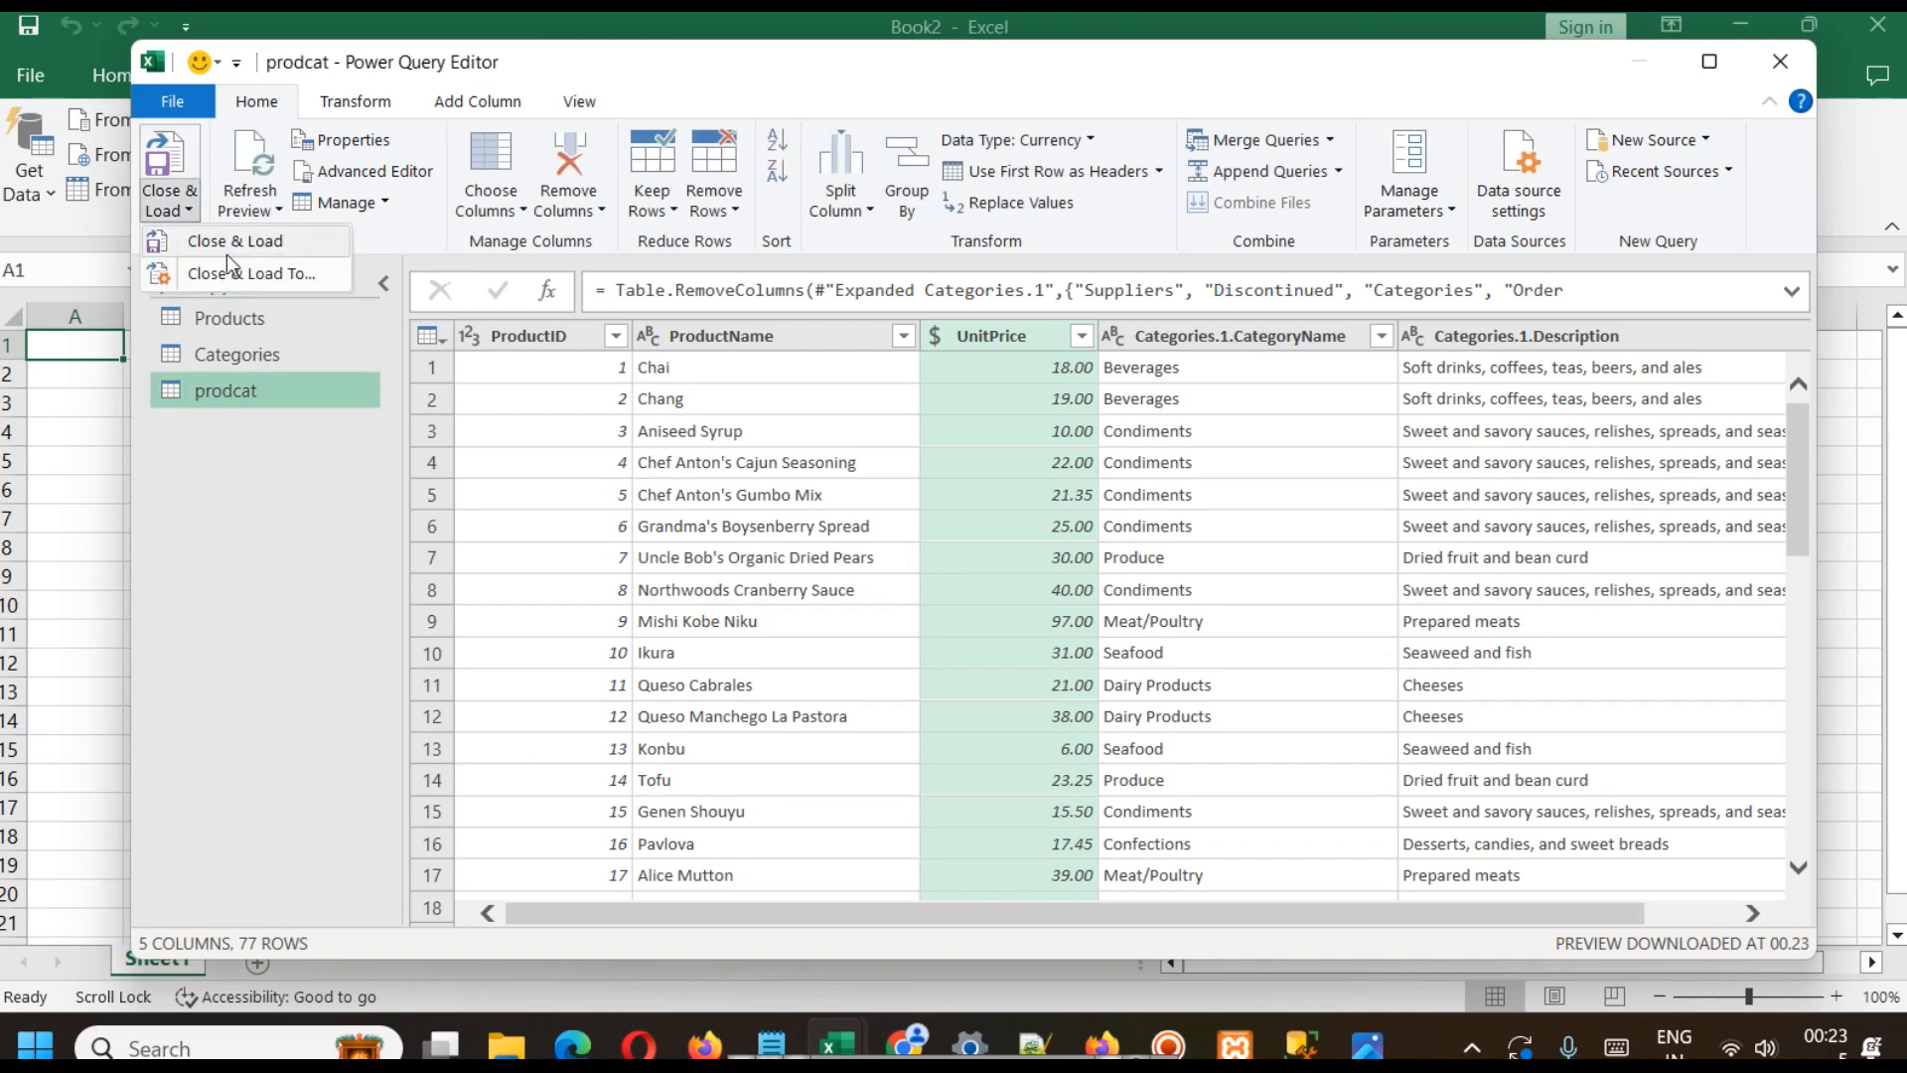
pyautogui.click(228, 248)
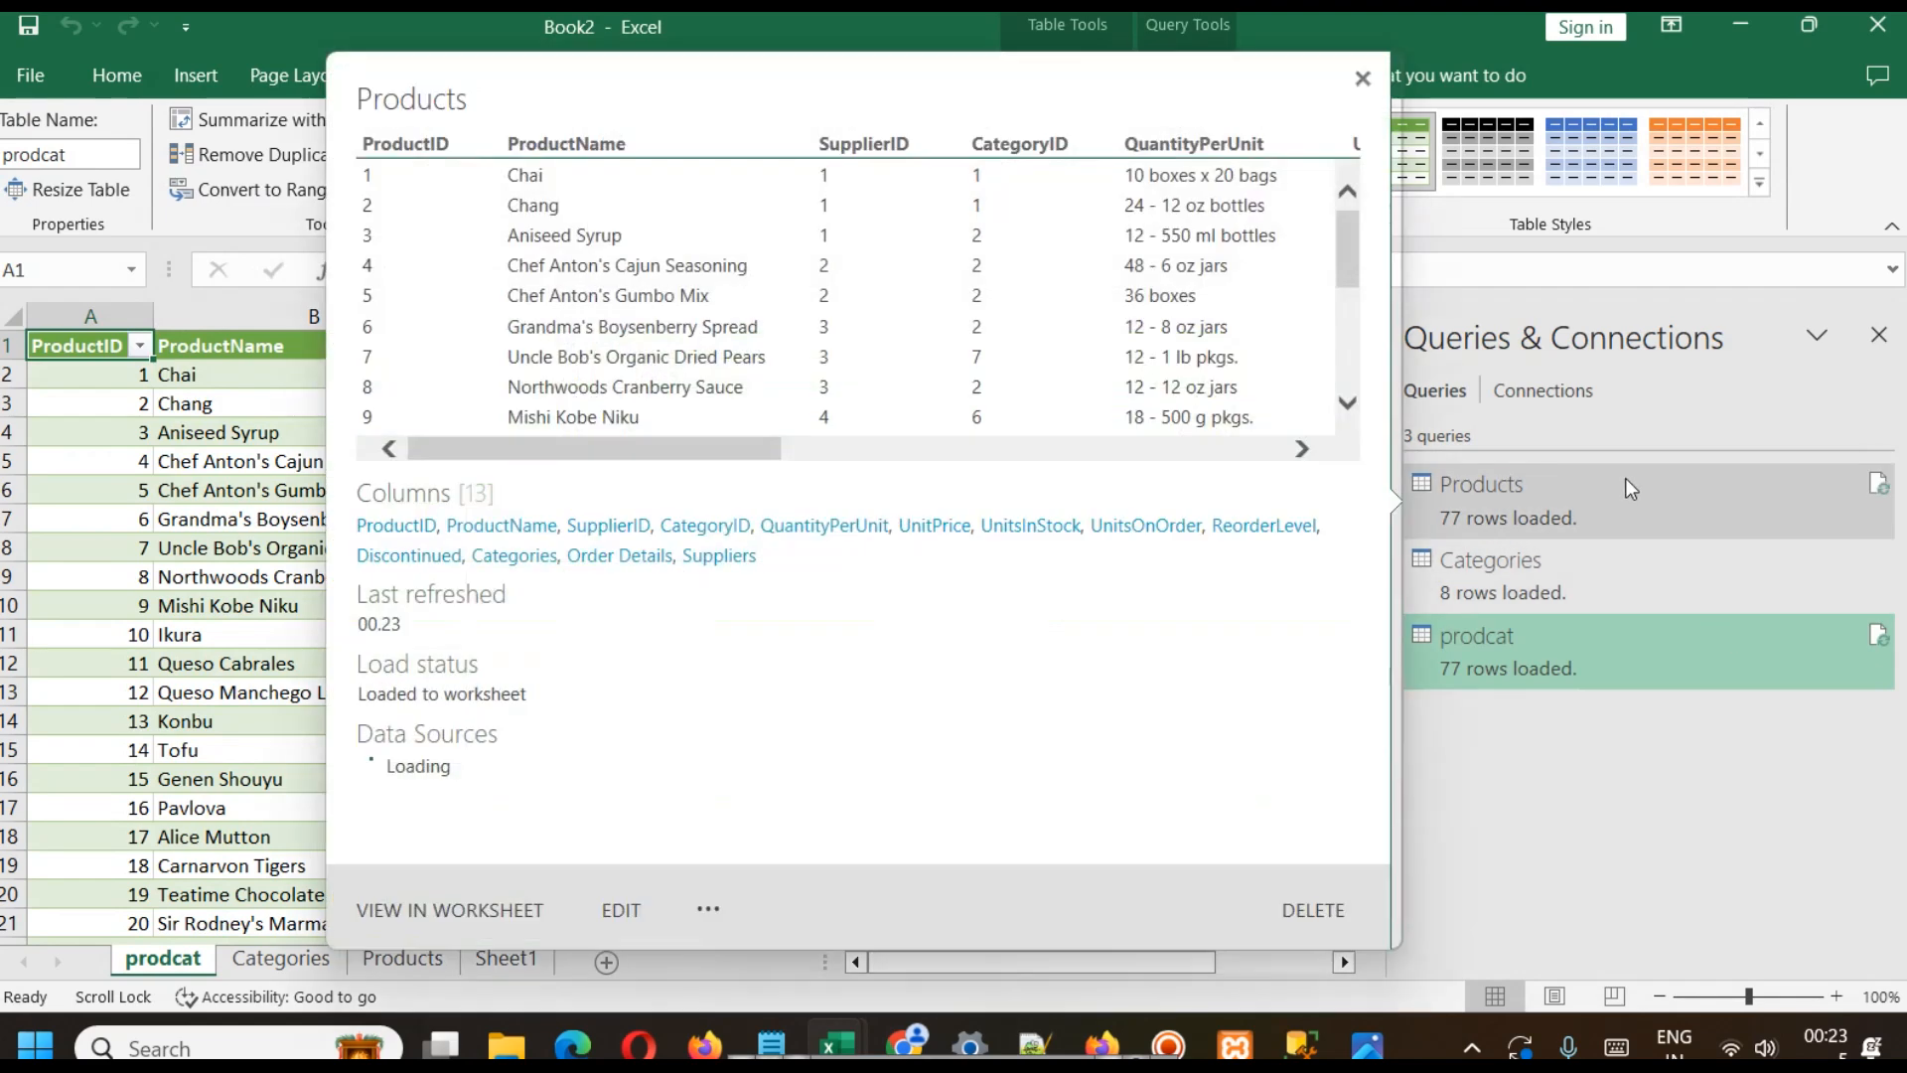
# - Review the loaded Categories and Products sheets, and hide the list of queries and connections
pyautogui.moveTo(1626, 479)
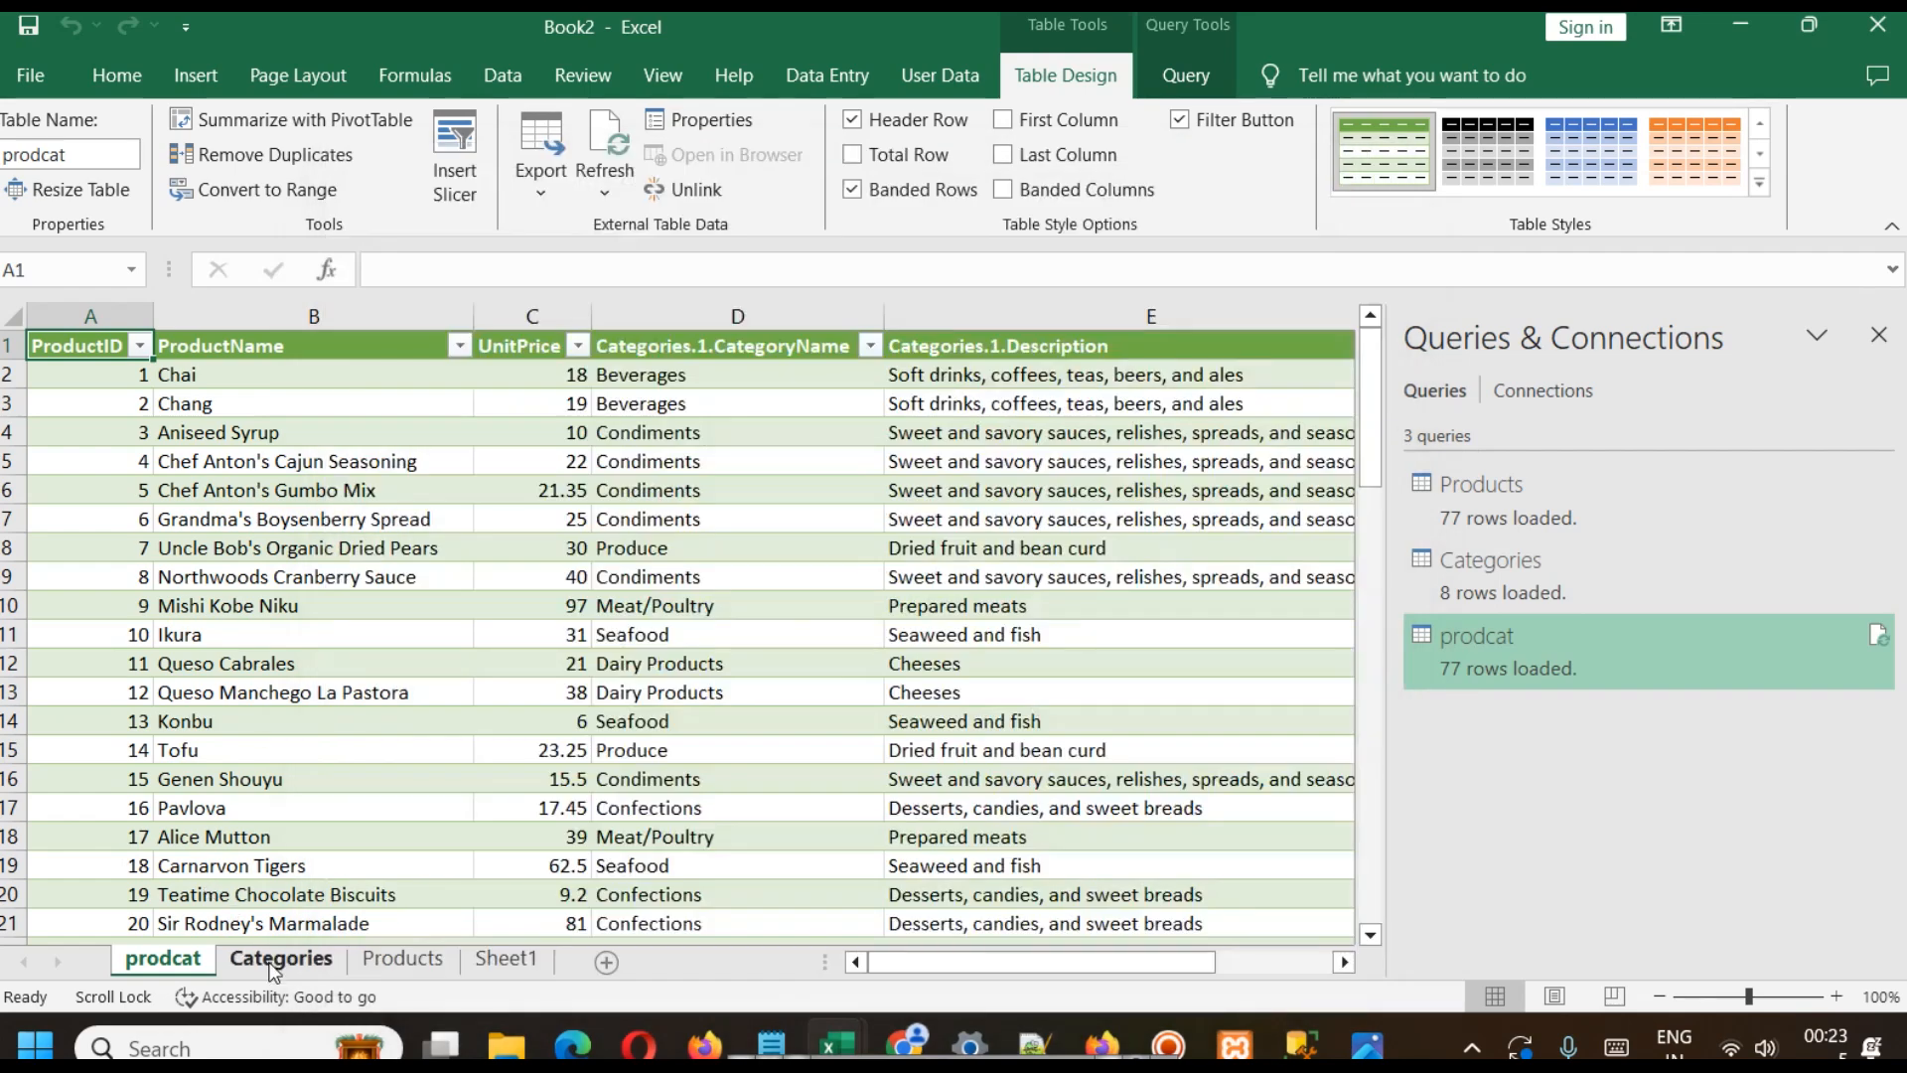
pyautogui.click(278, 960)
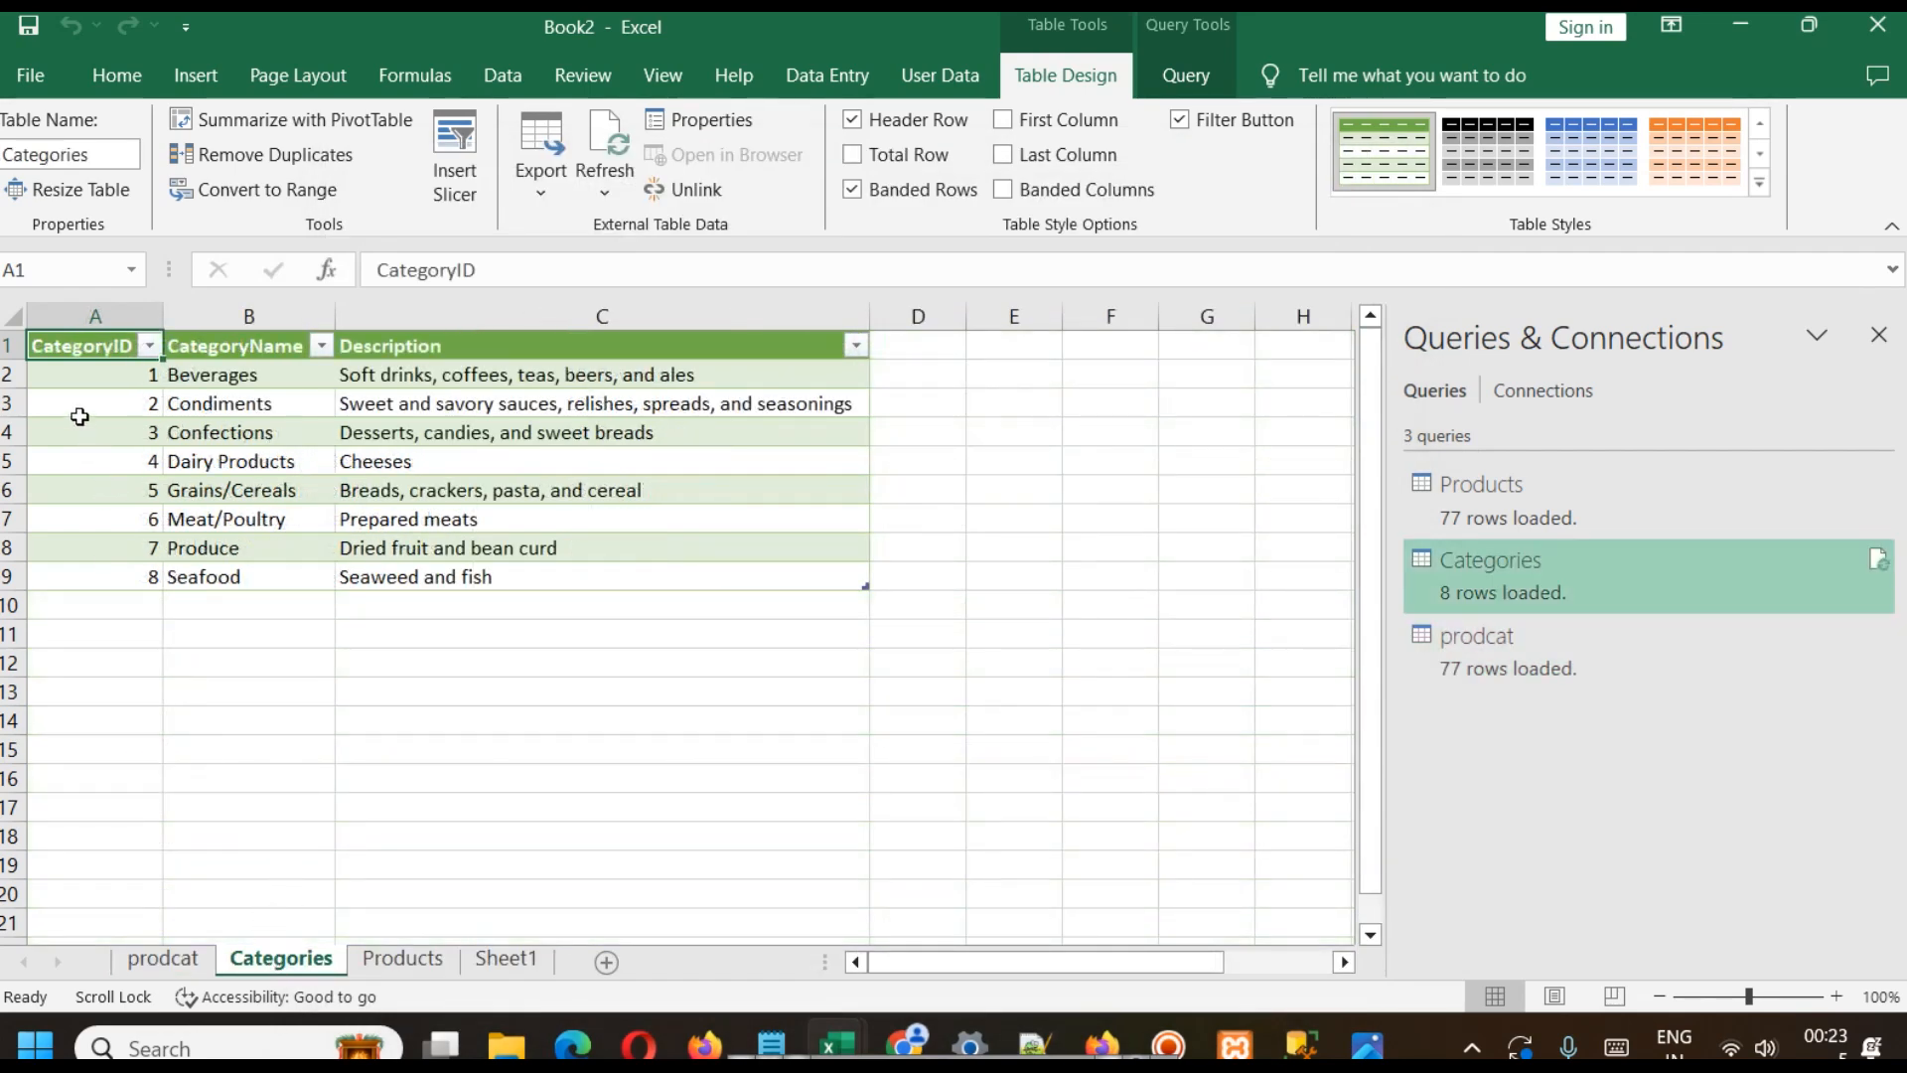
pyautogui.click(403, 960)
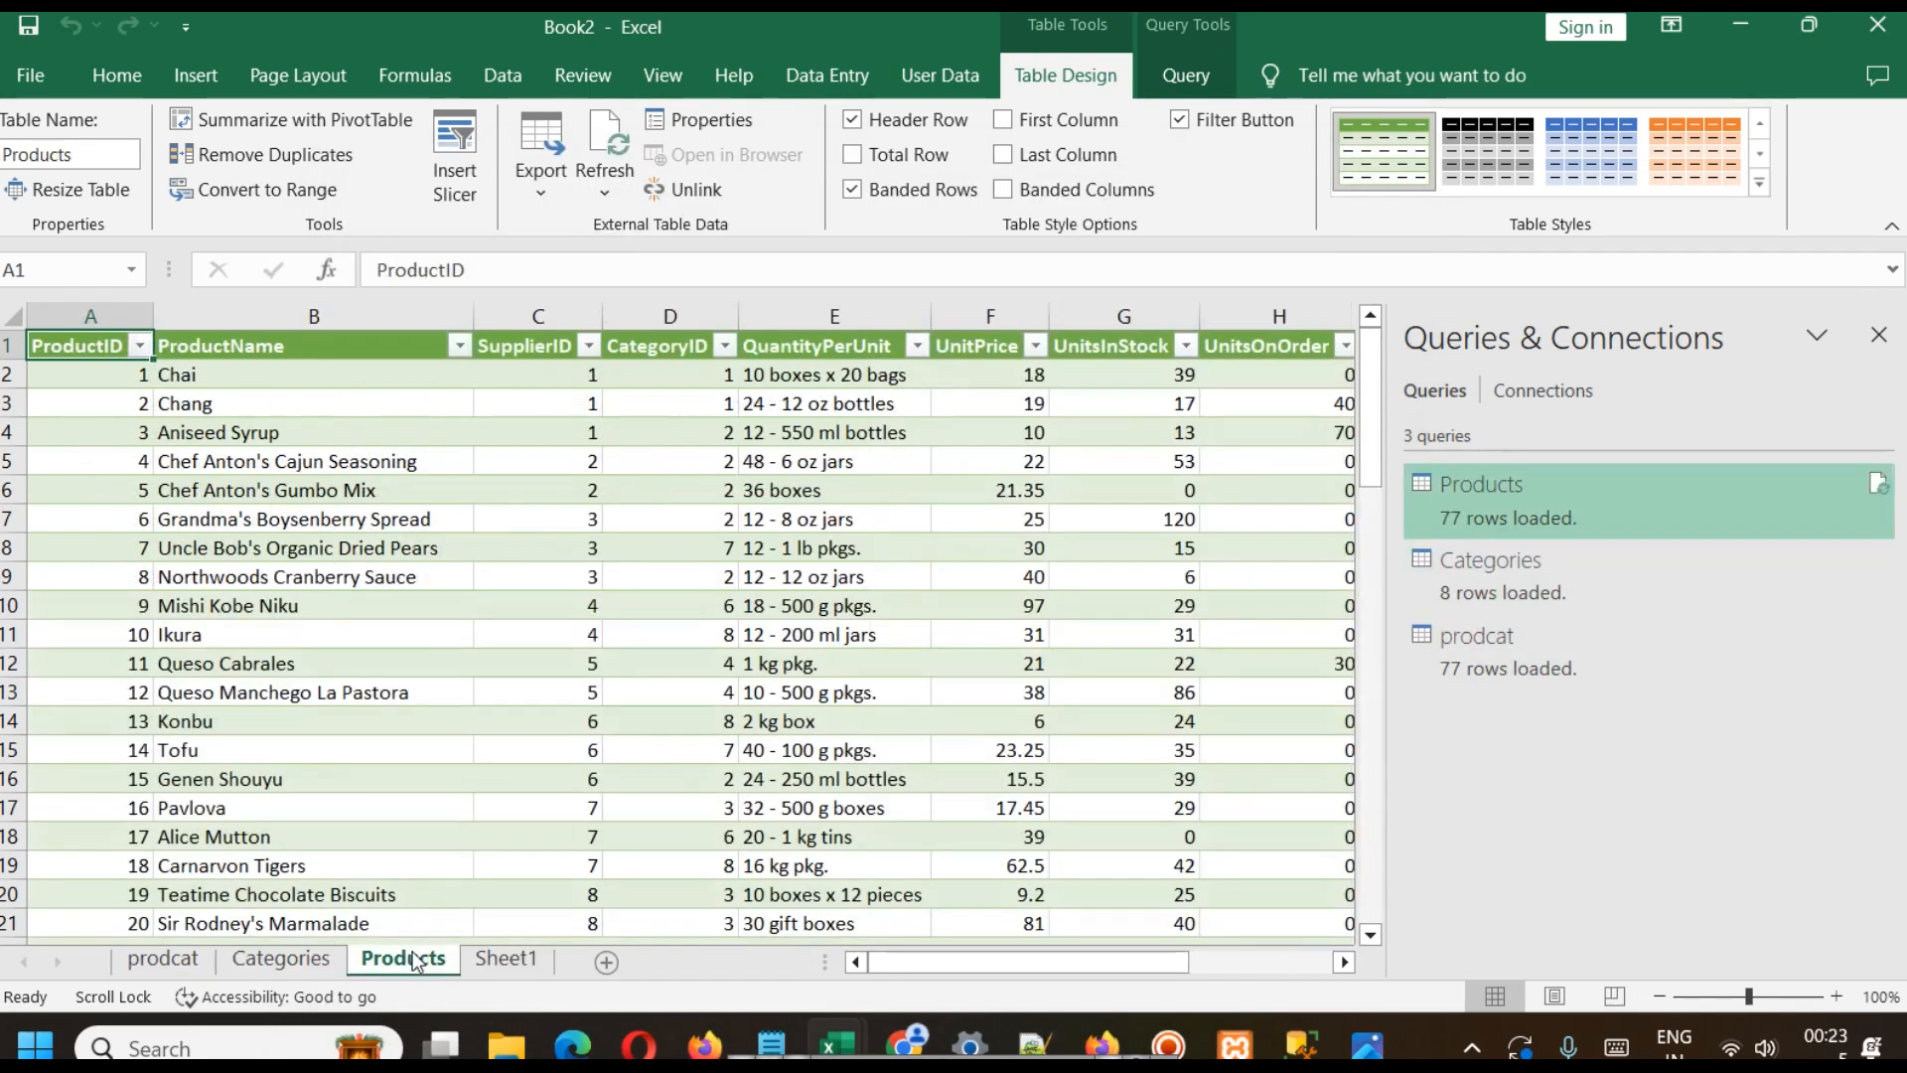
pyautogui.scroll(-6, 889, 616)
pyautogui.scroll(6, 889, 616)
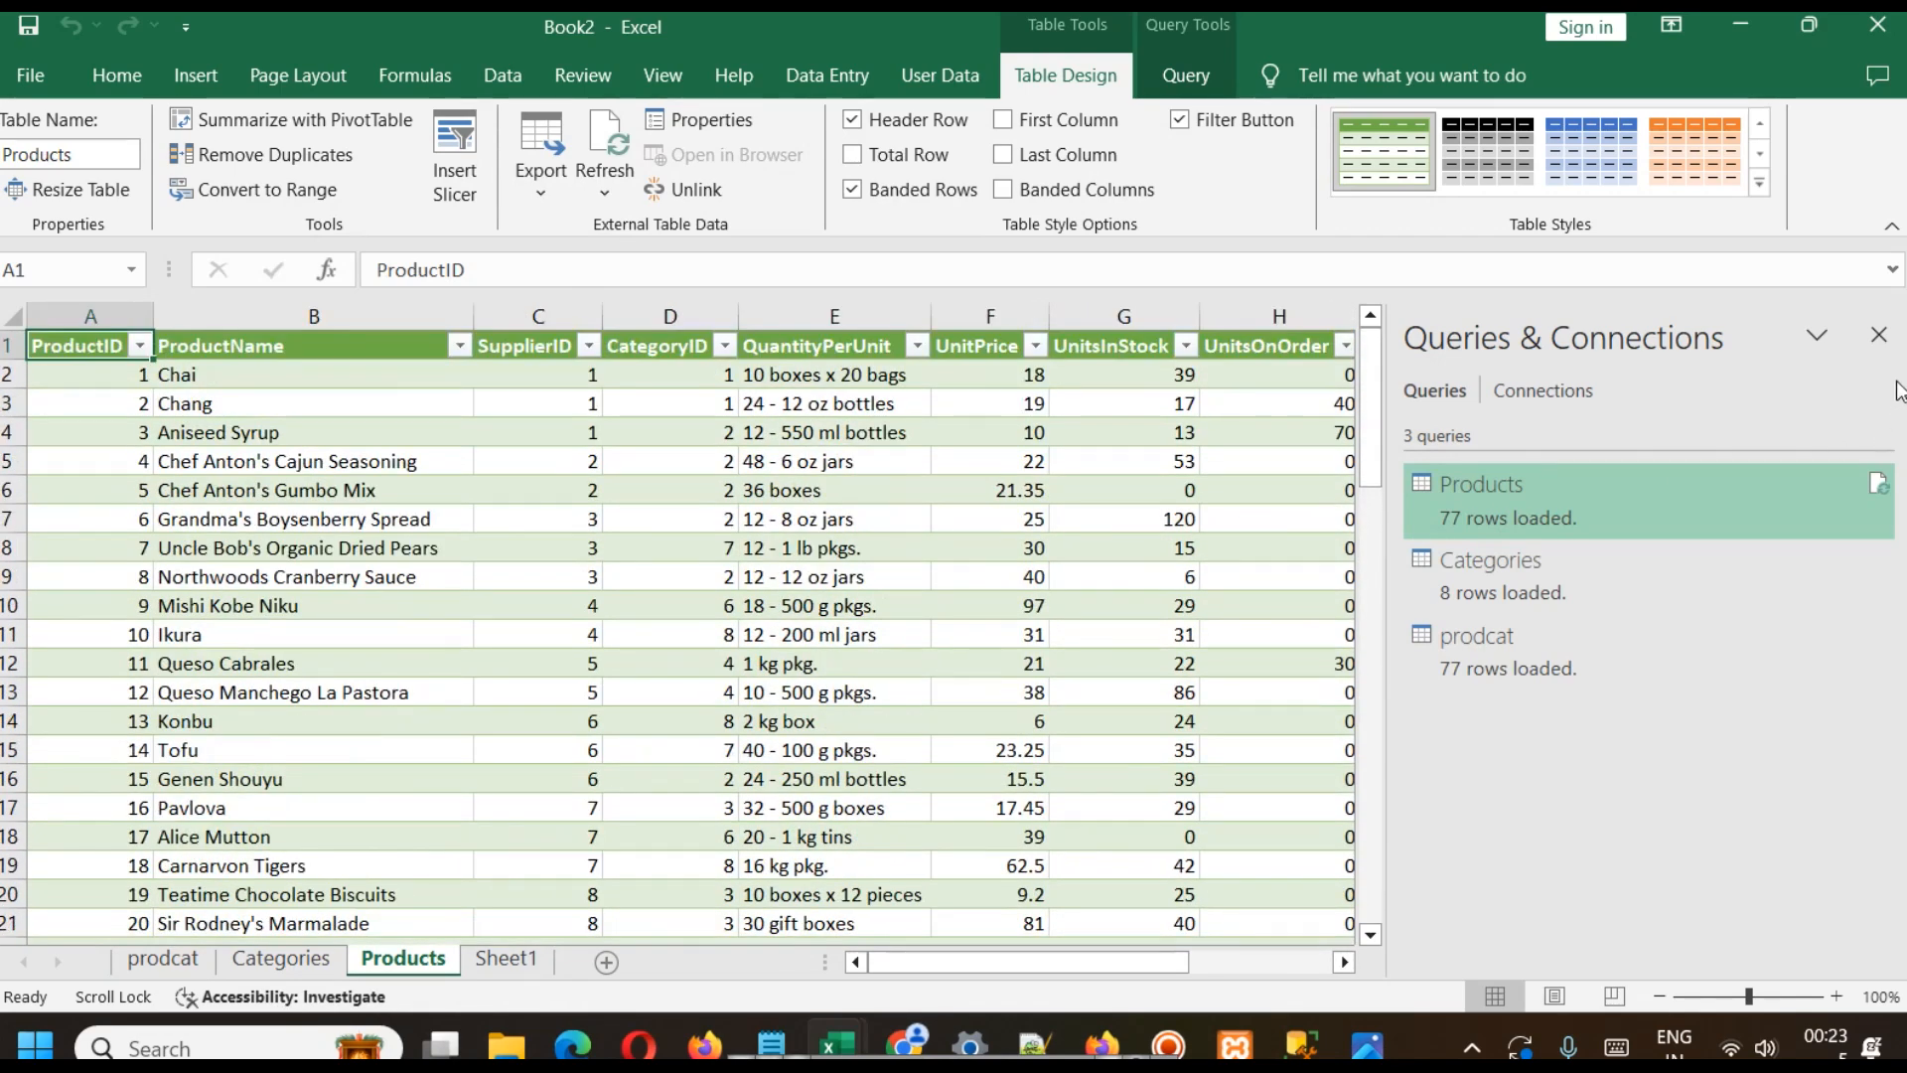
pyautogui.click(1878, 335)
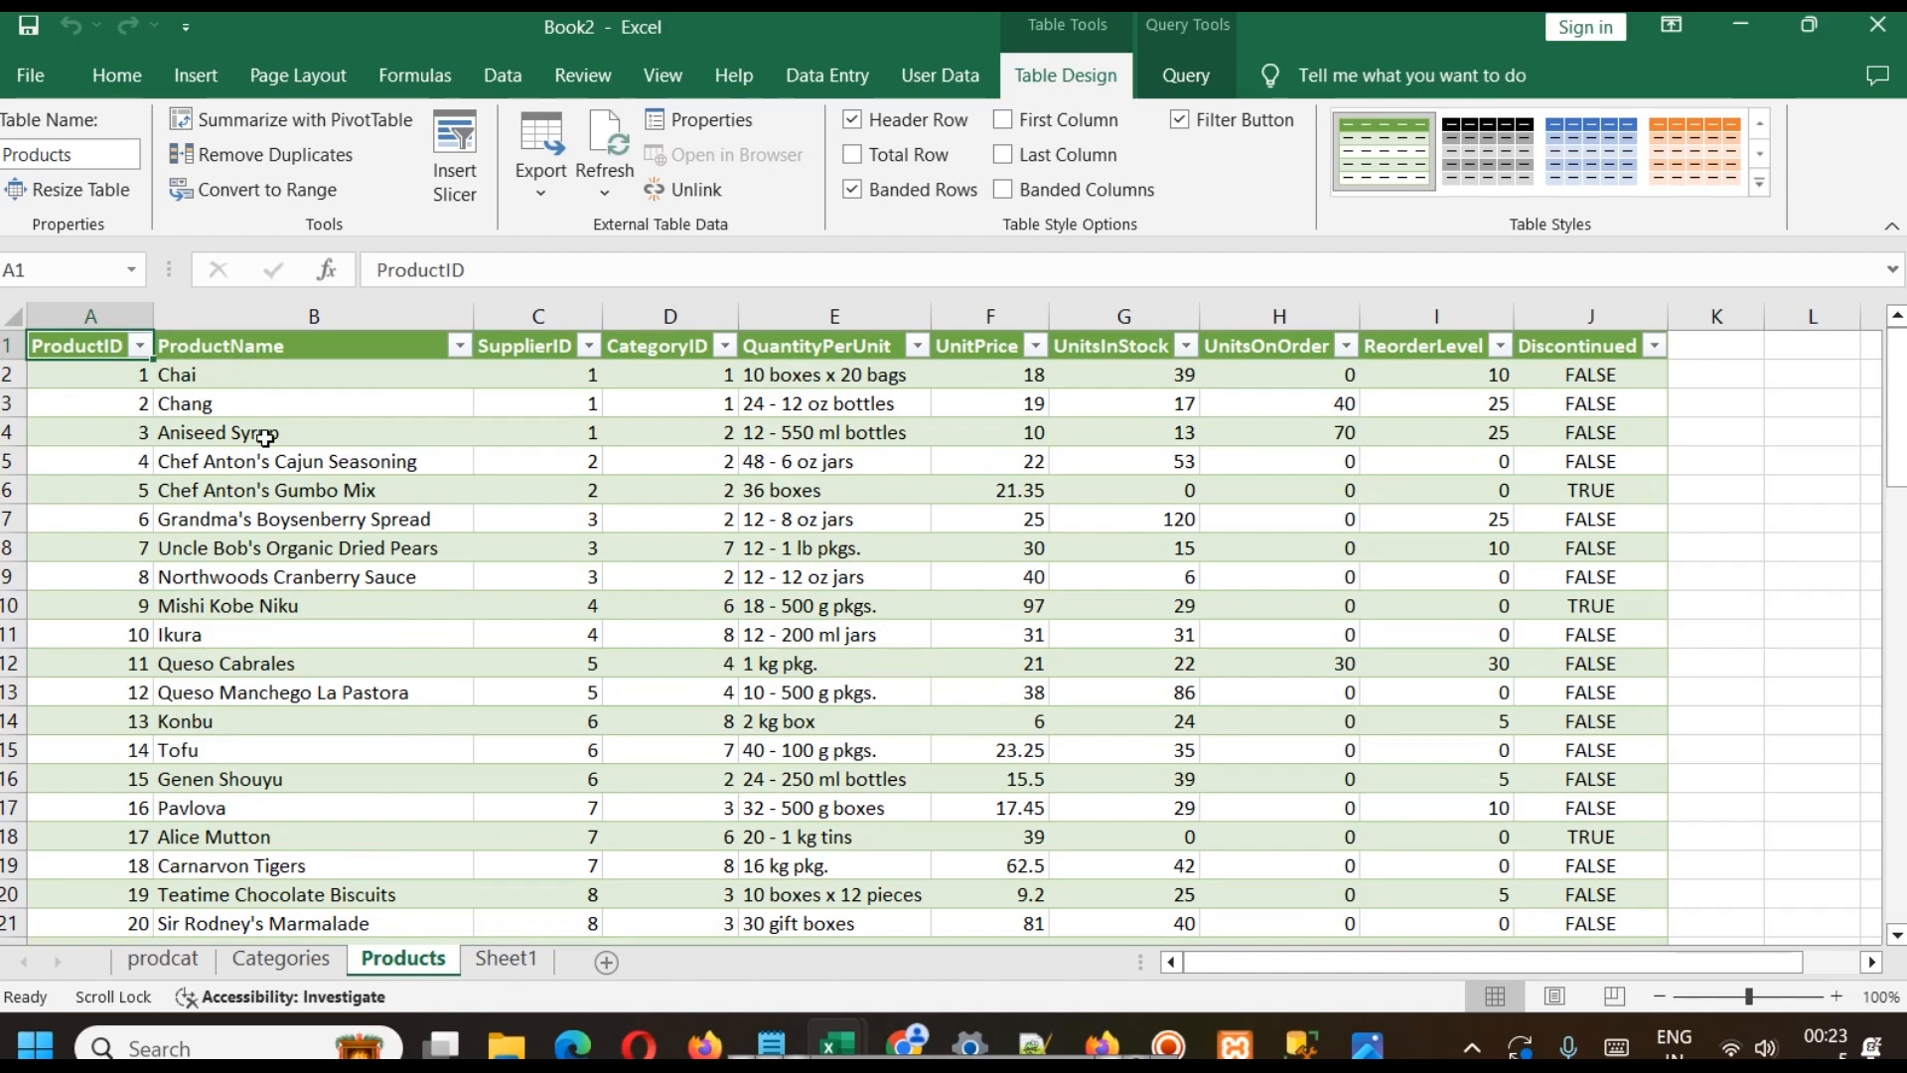
# - On the prodcat sheet, sort Categories.1.CategoryName A to Z and filter it to show only Beverages
pyautogui.click(147, 963)
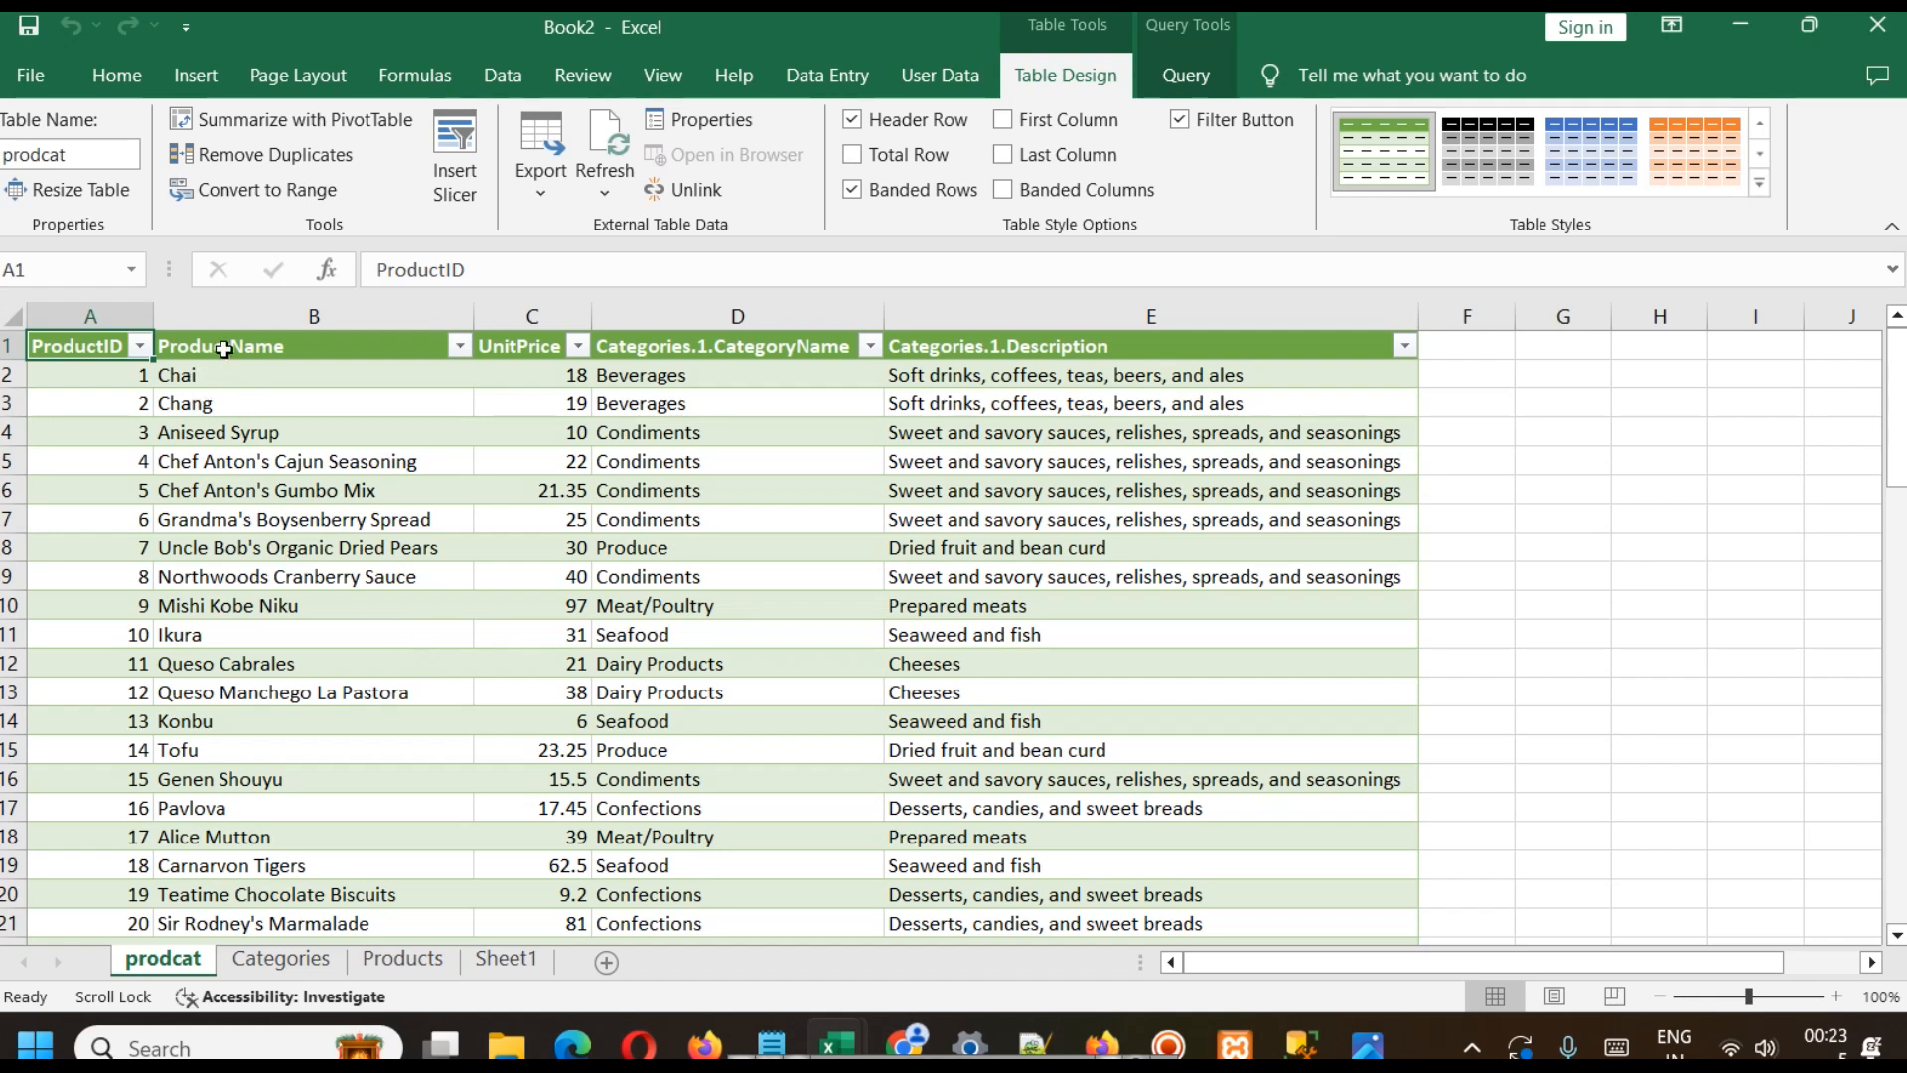
pyautogui.click(870, 346)
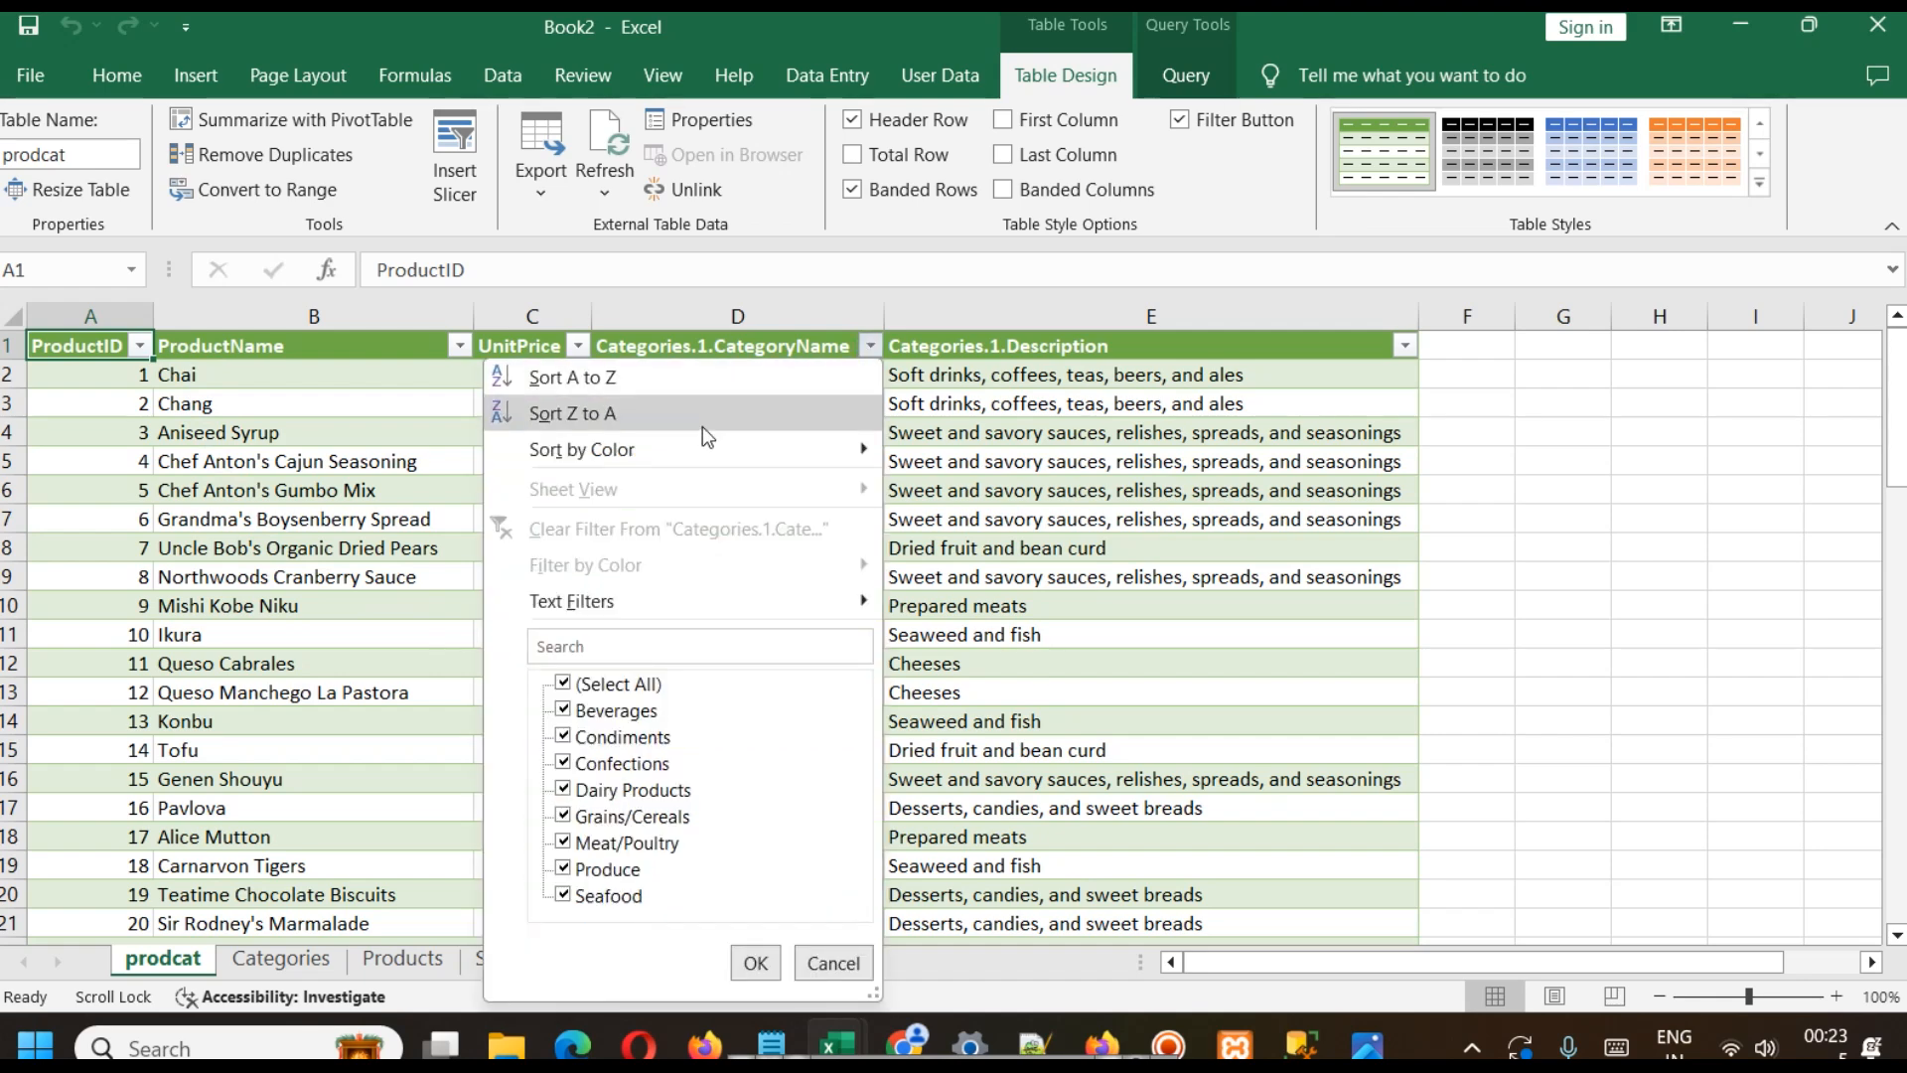
pyautogui.click(641, 377)
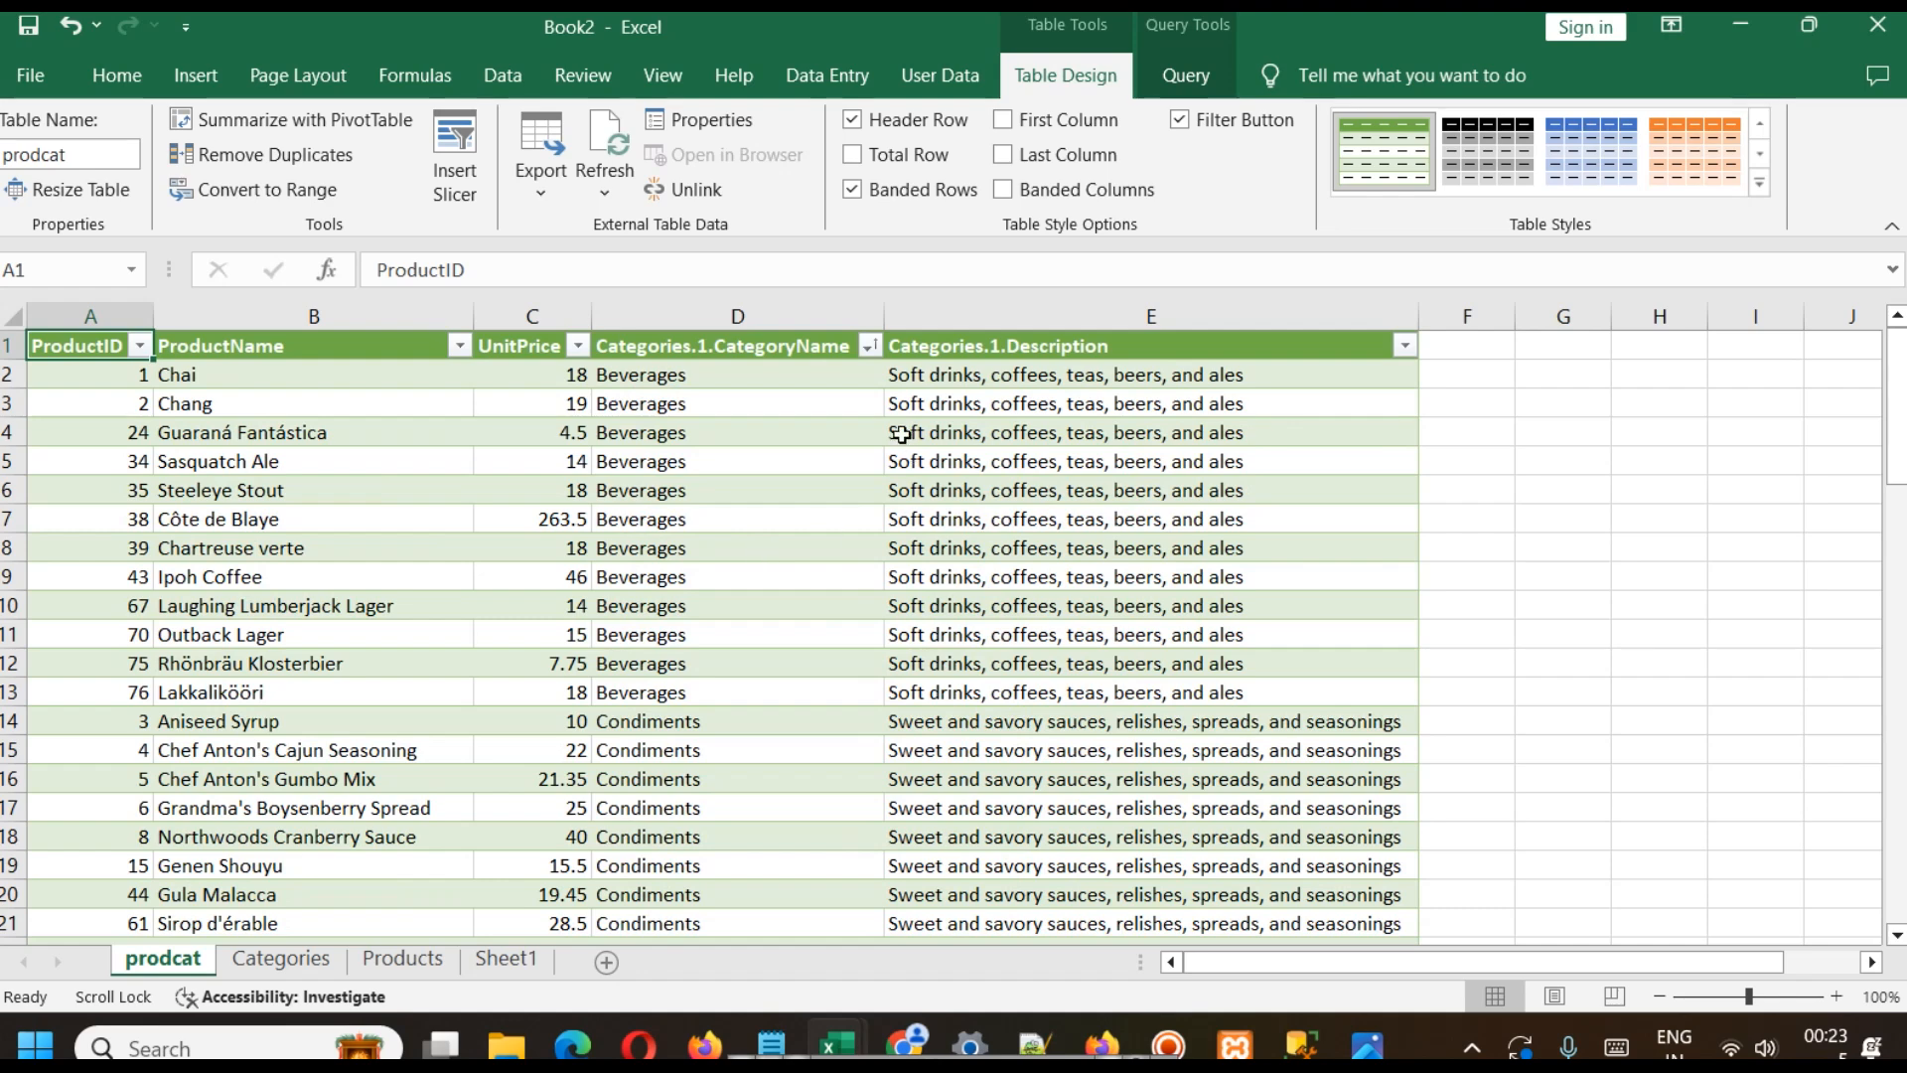
pyautogui.click(870, 348)
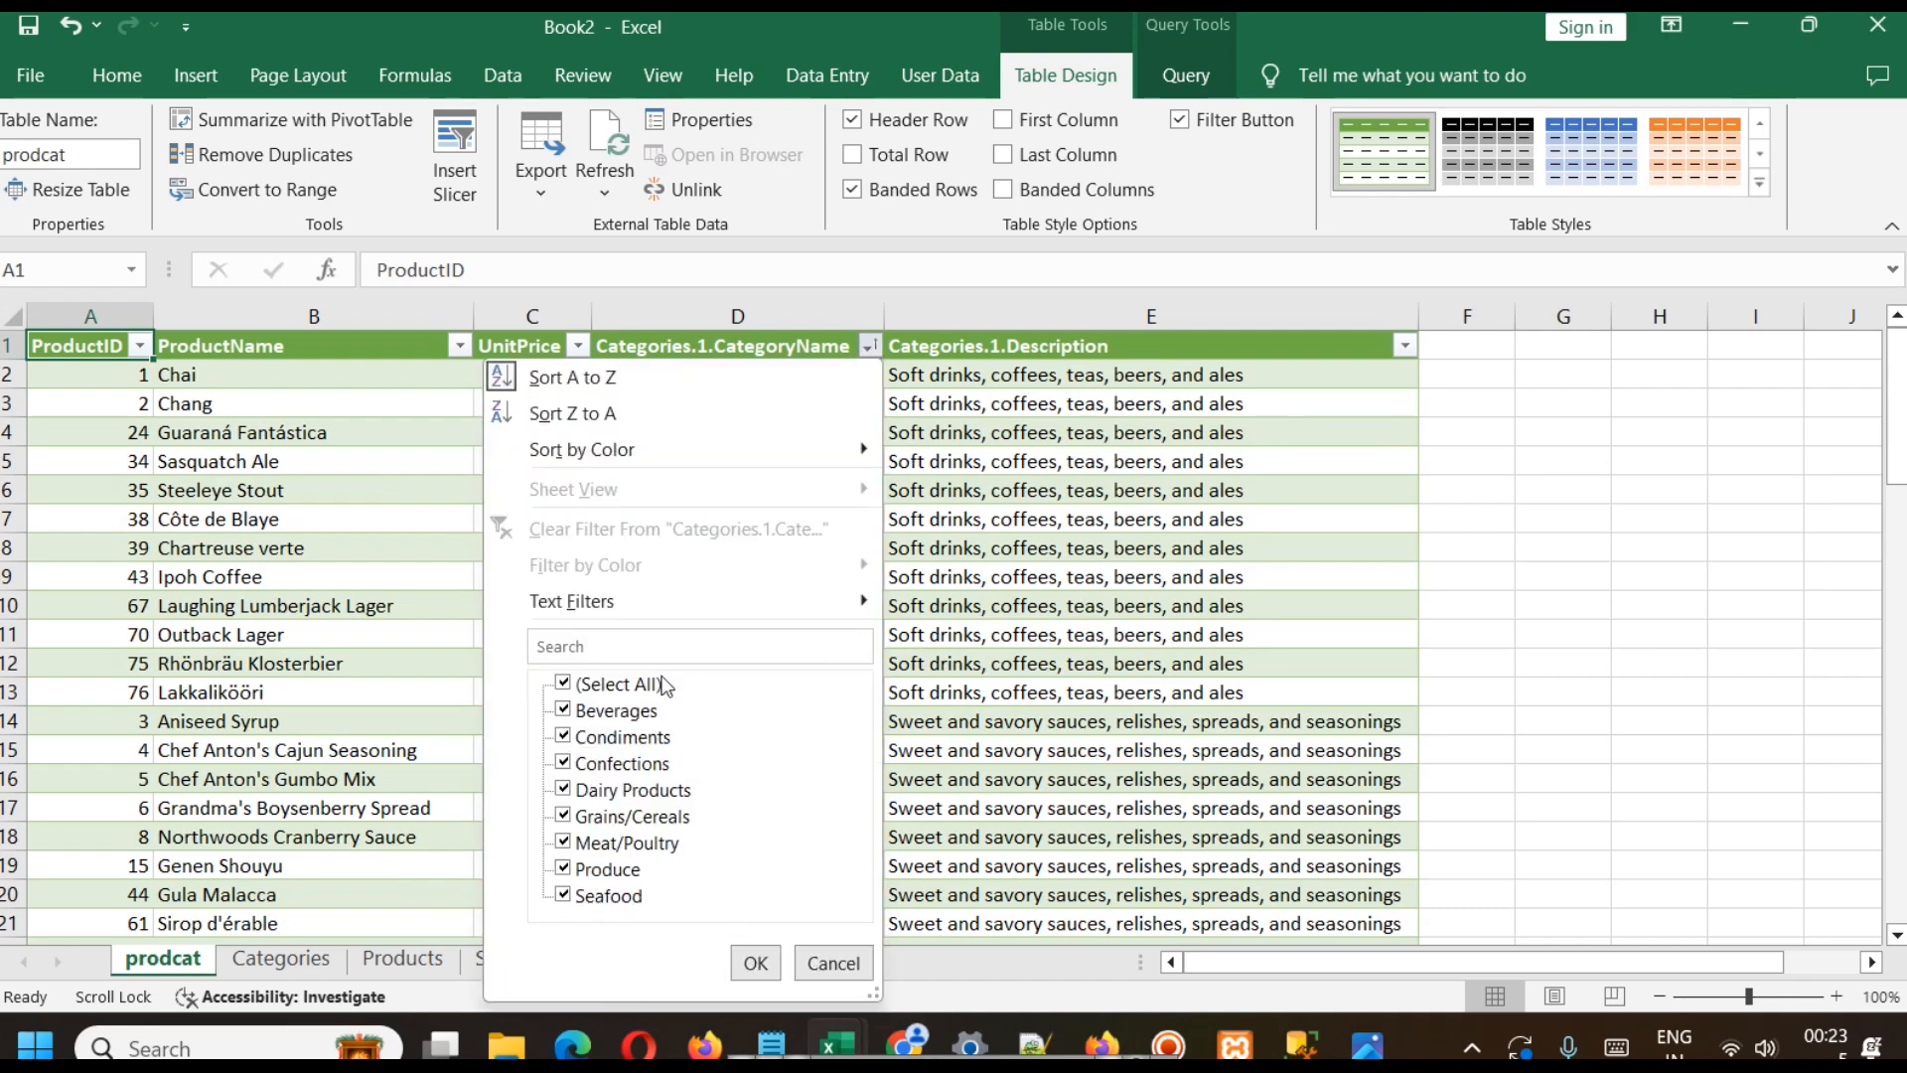
pyautogui.click(590, 685)
pyautogui.click(578, 711)
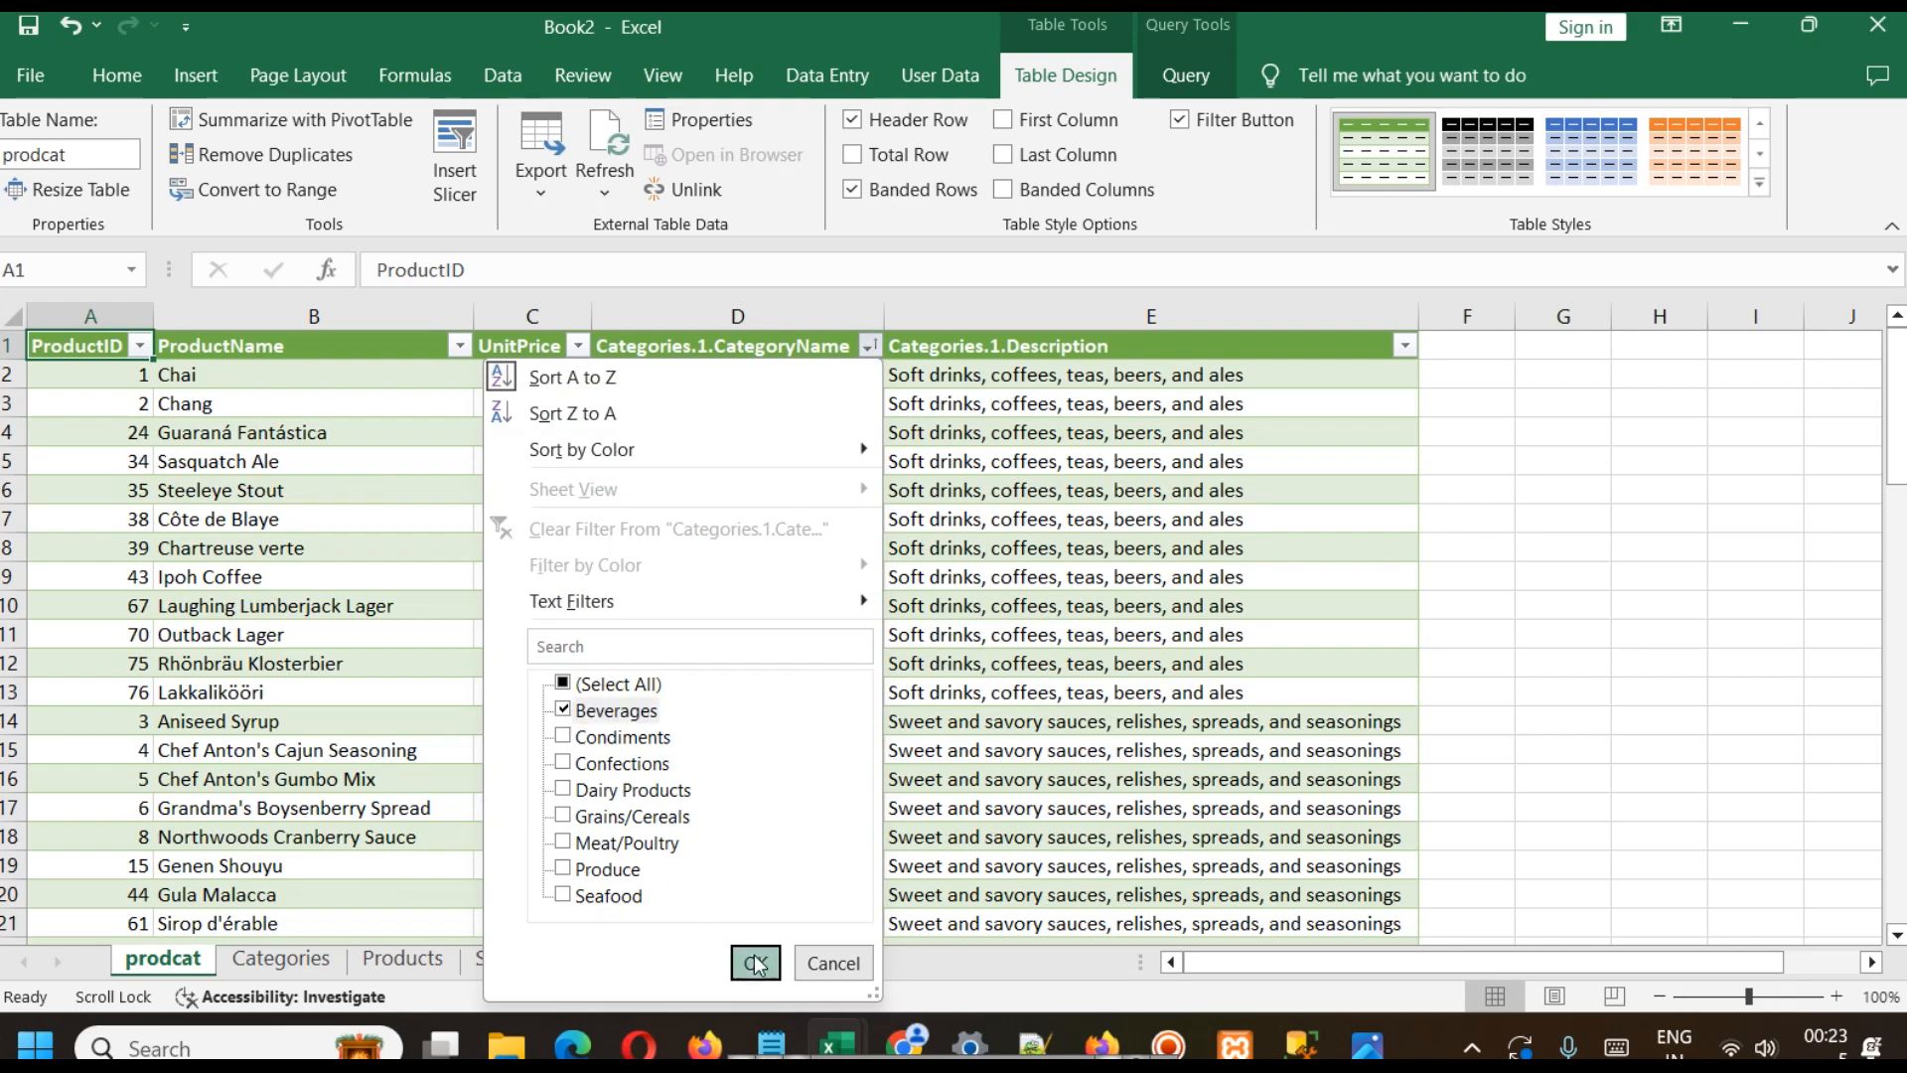
pyautogui.click(757, 962)
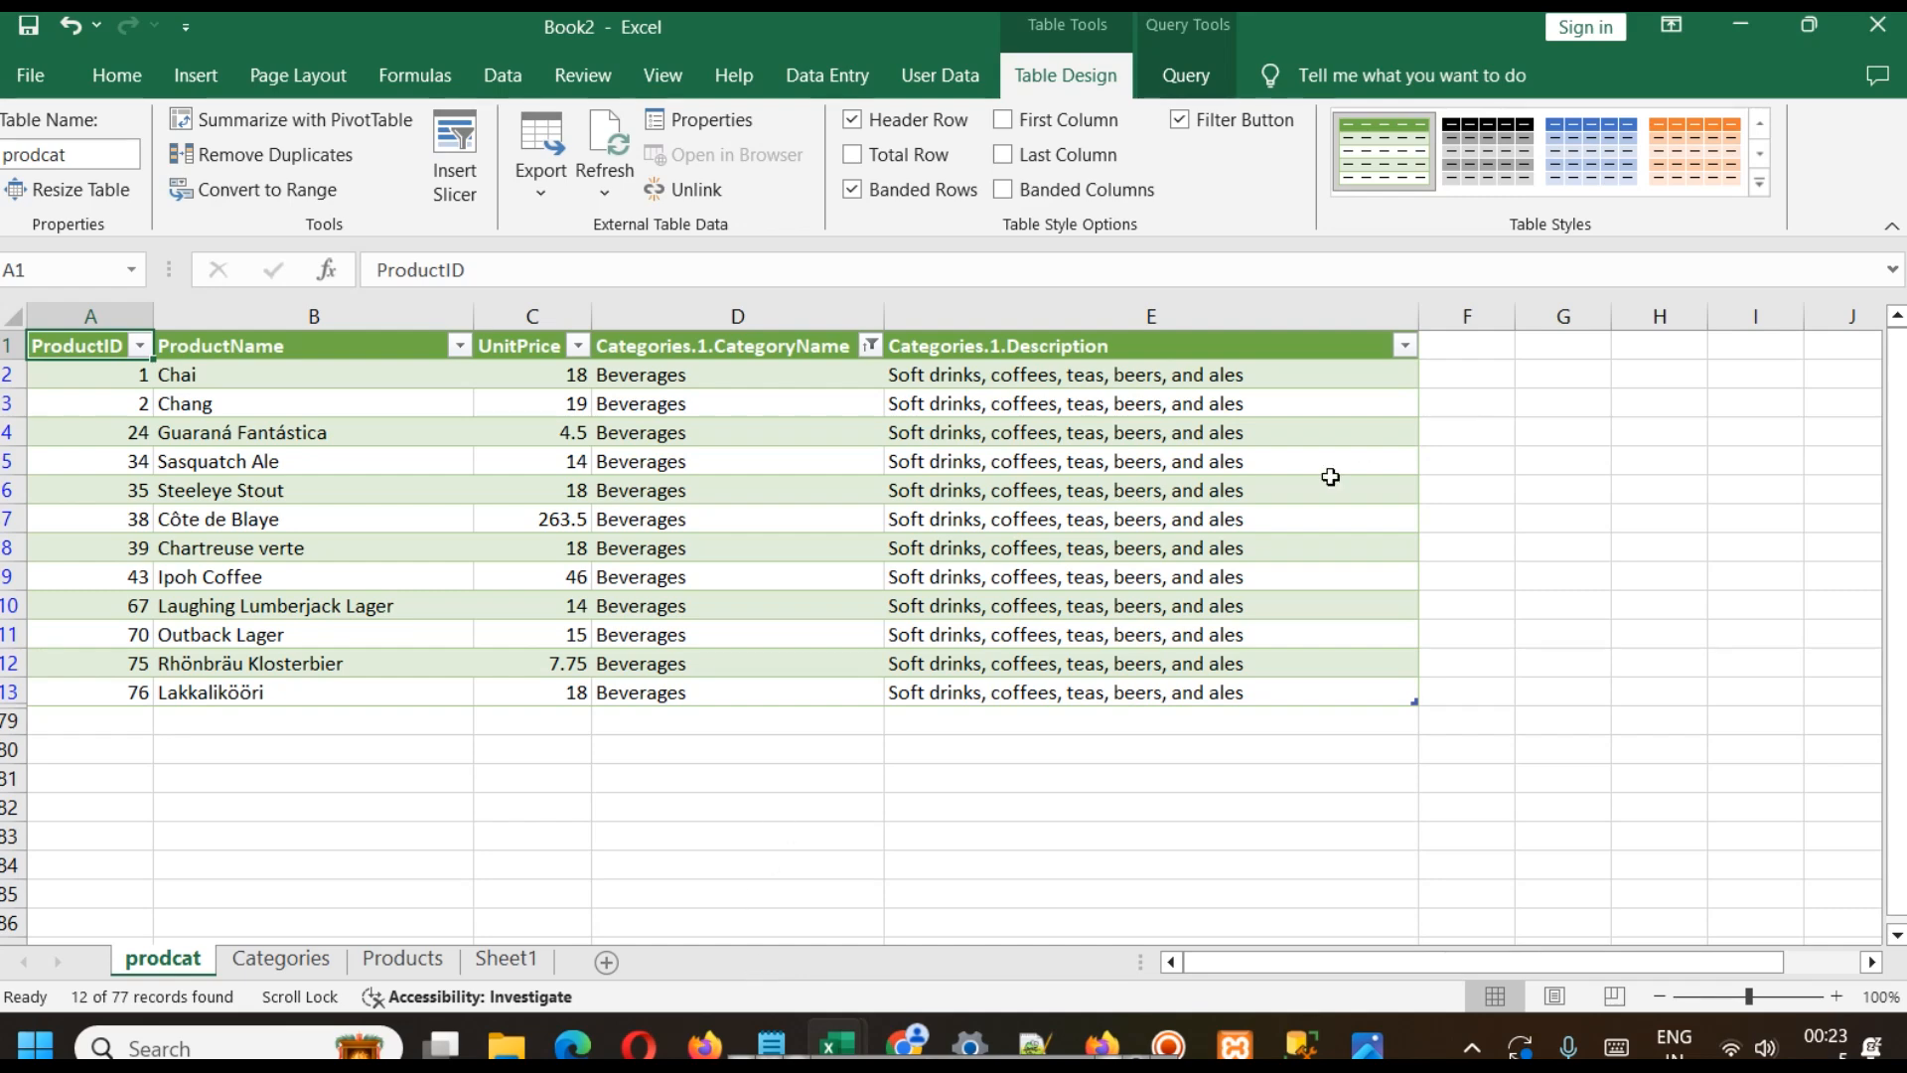
# - Save the workbook as sql_server_northwind_prodcat in the excel_course folder
pyautogui.hotkey('ctrl', 'p')
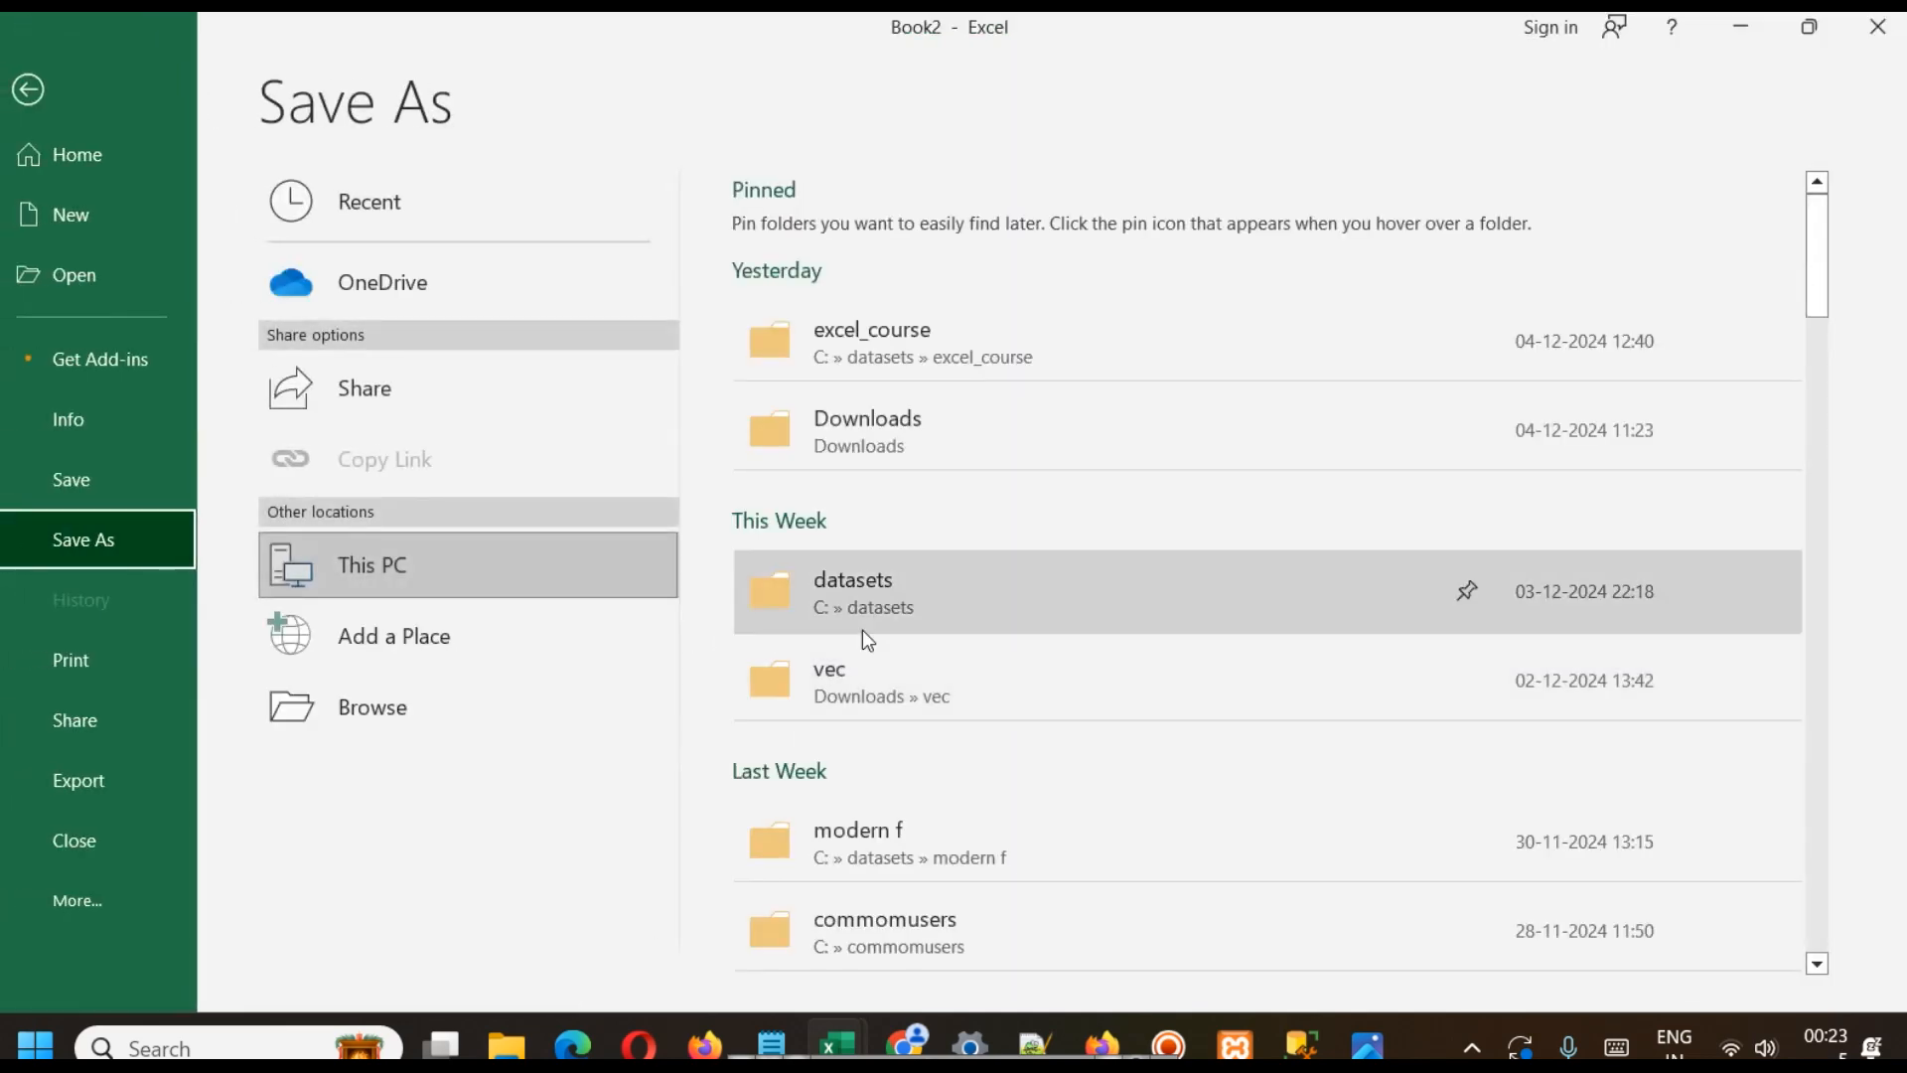
pyautogui.click(931, 342)
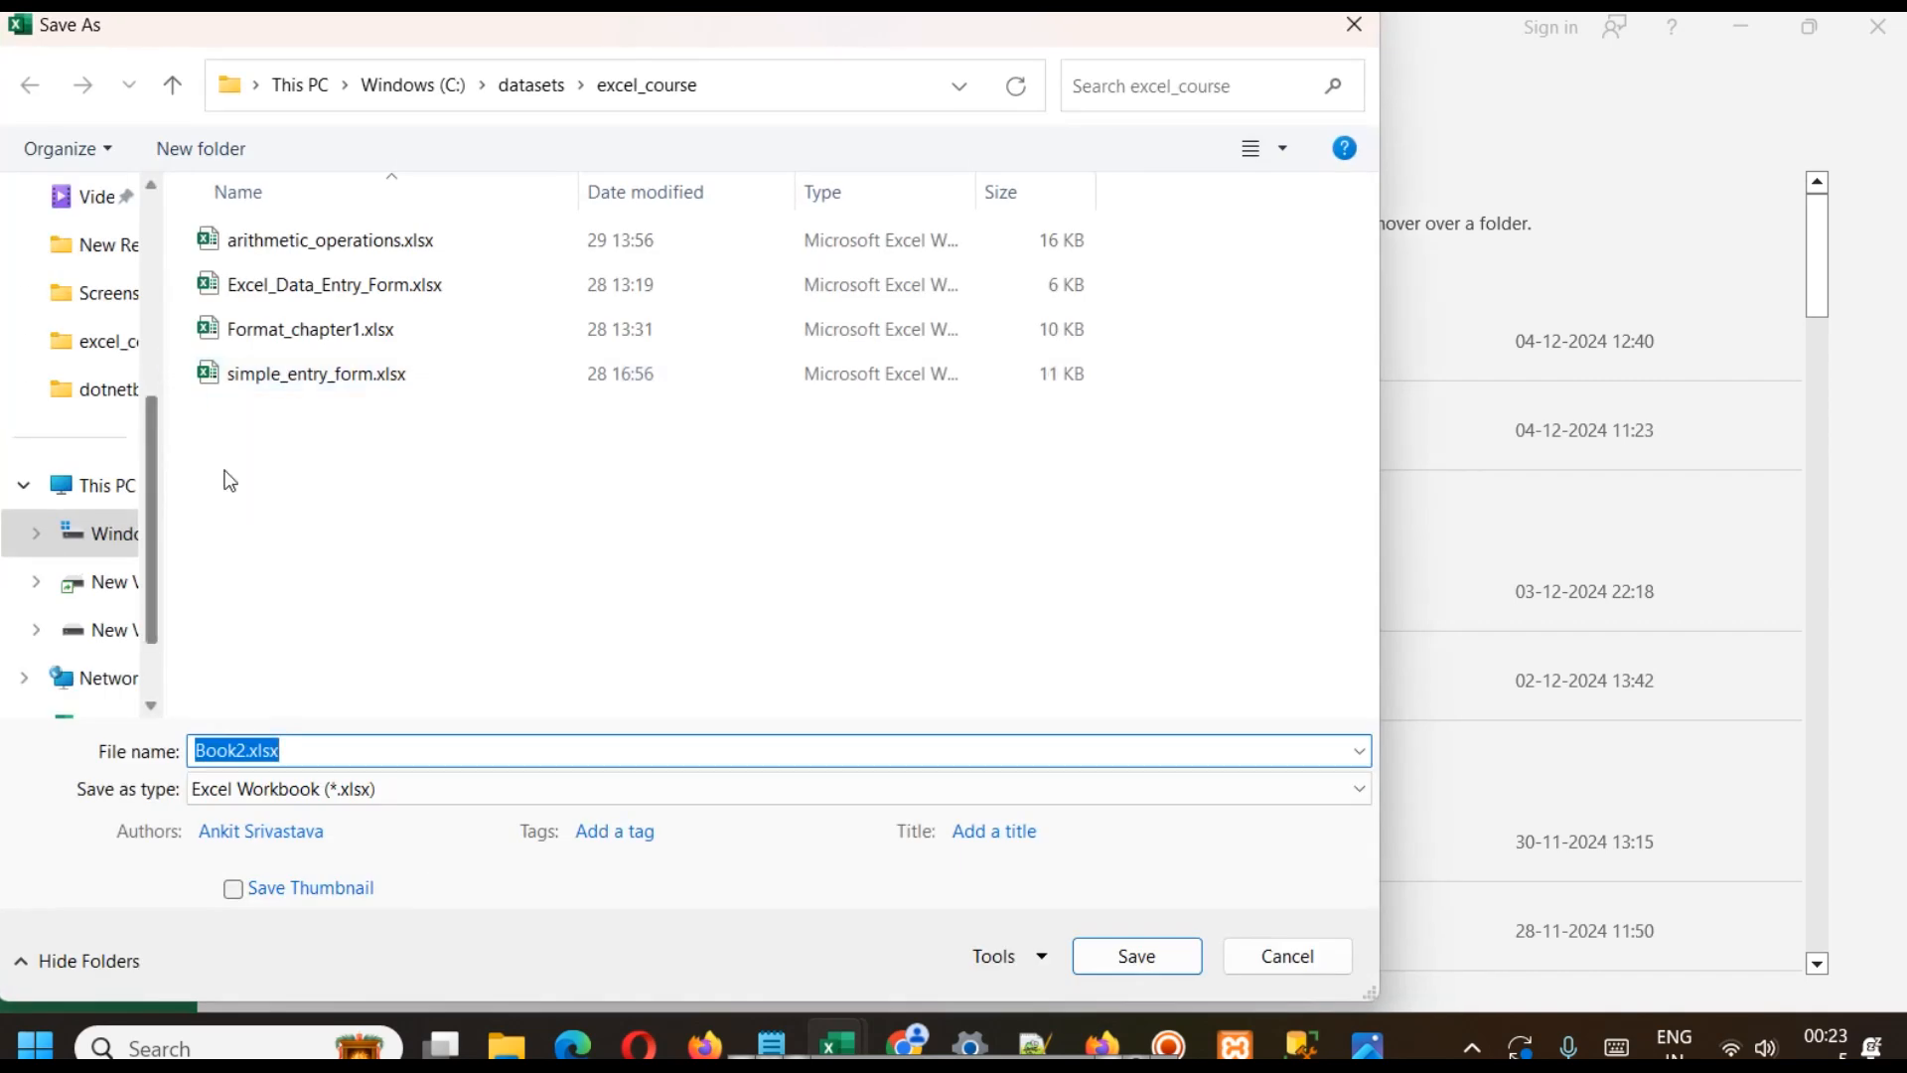
pyautogui.write('s')
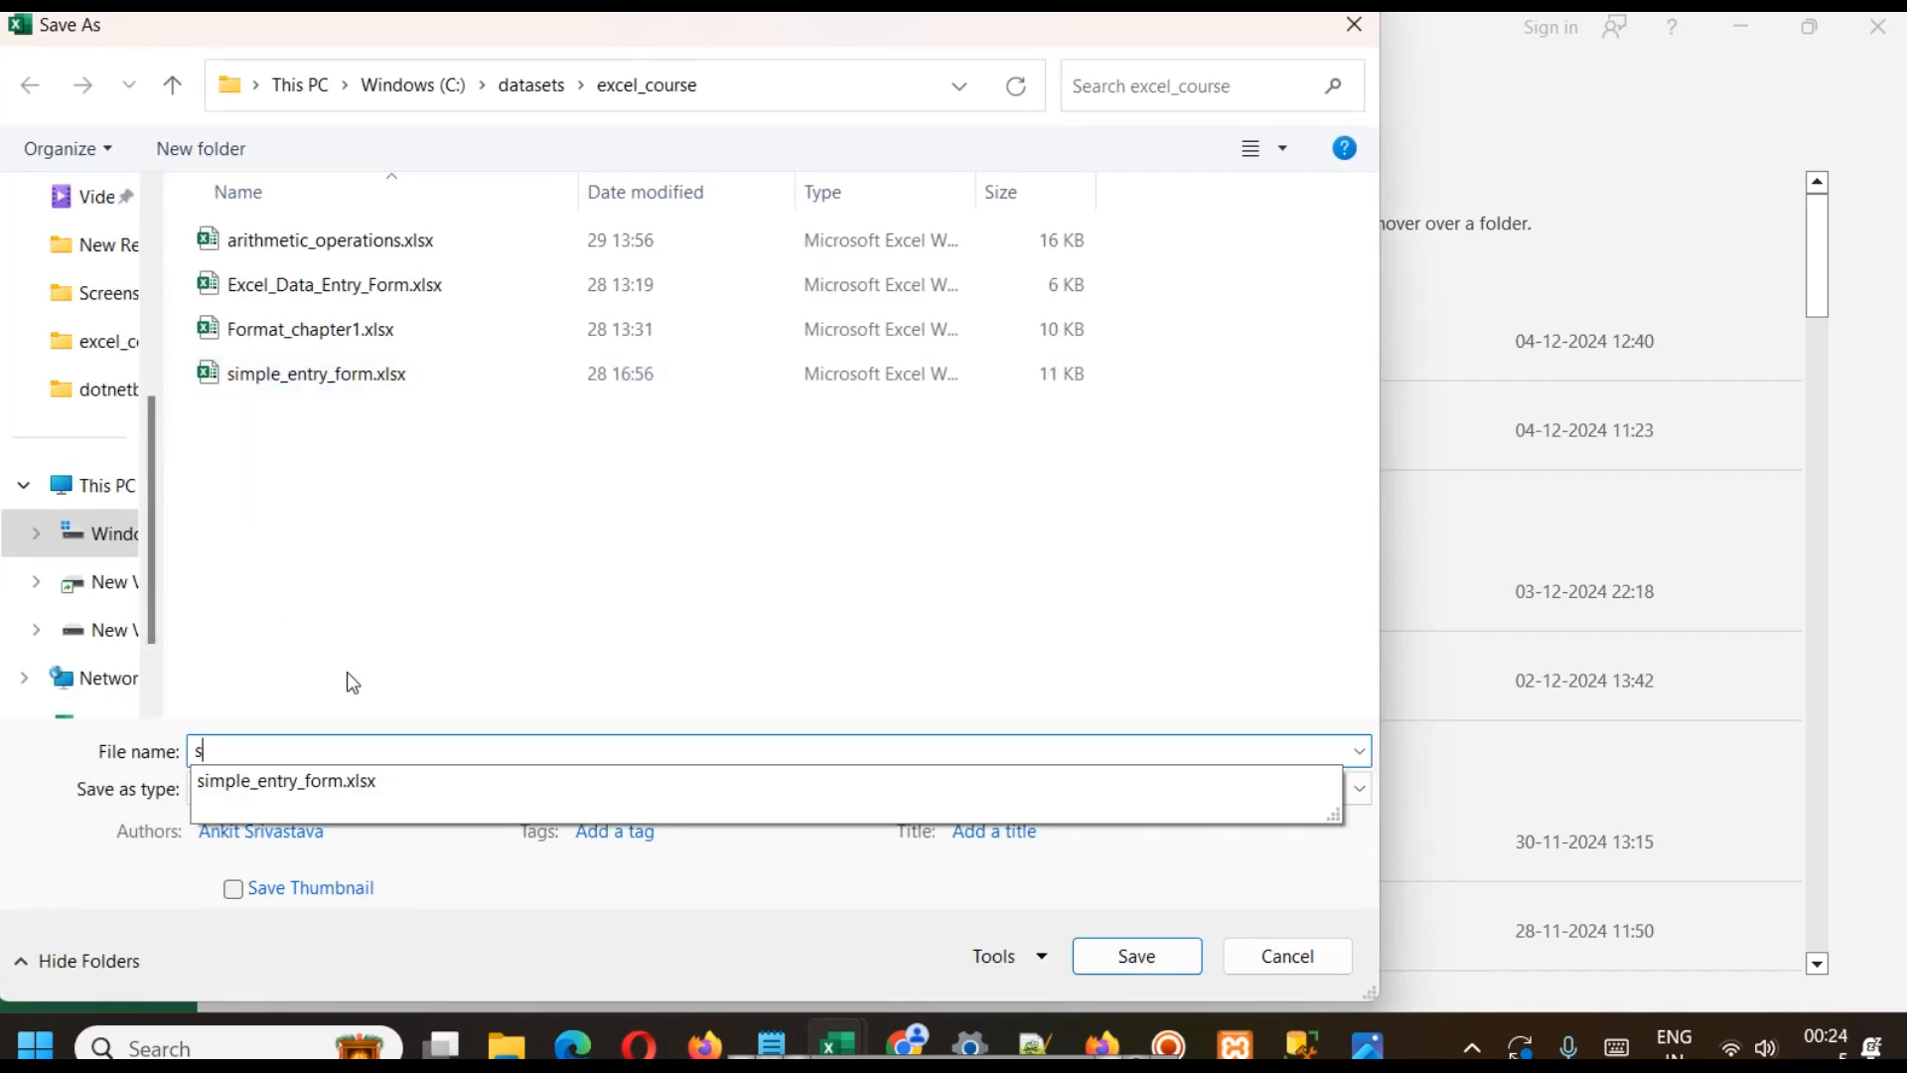
pyautogui.write('ql_server')
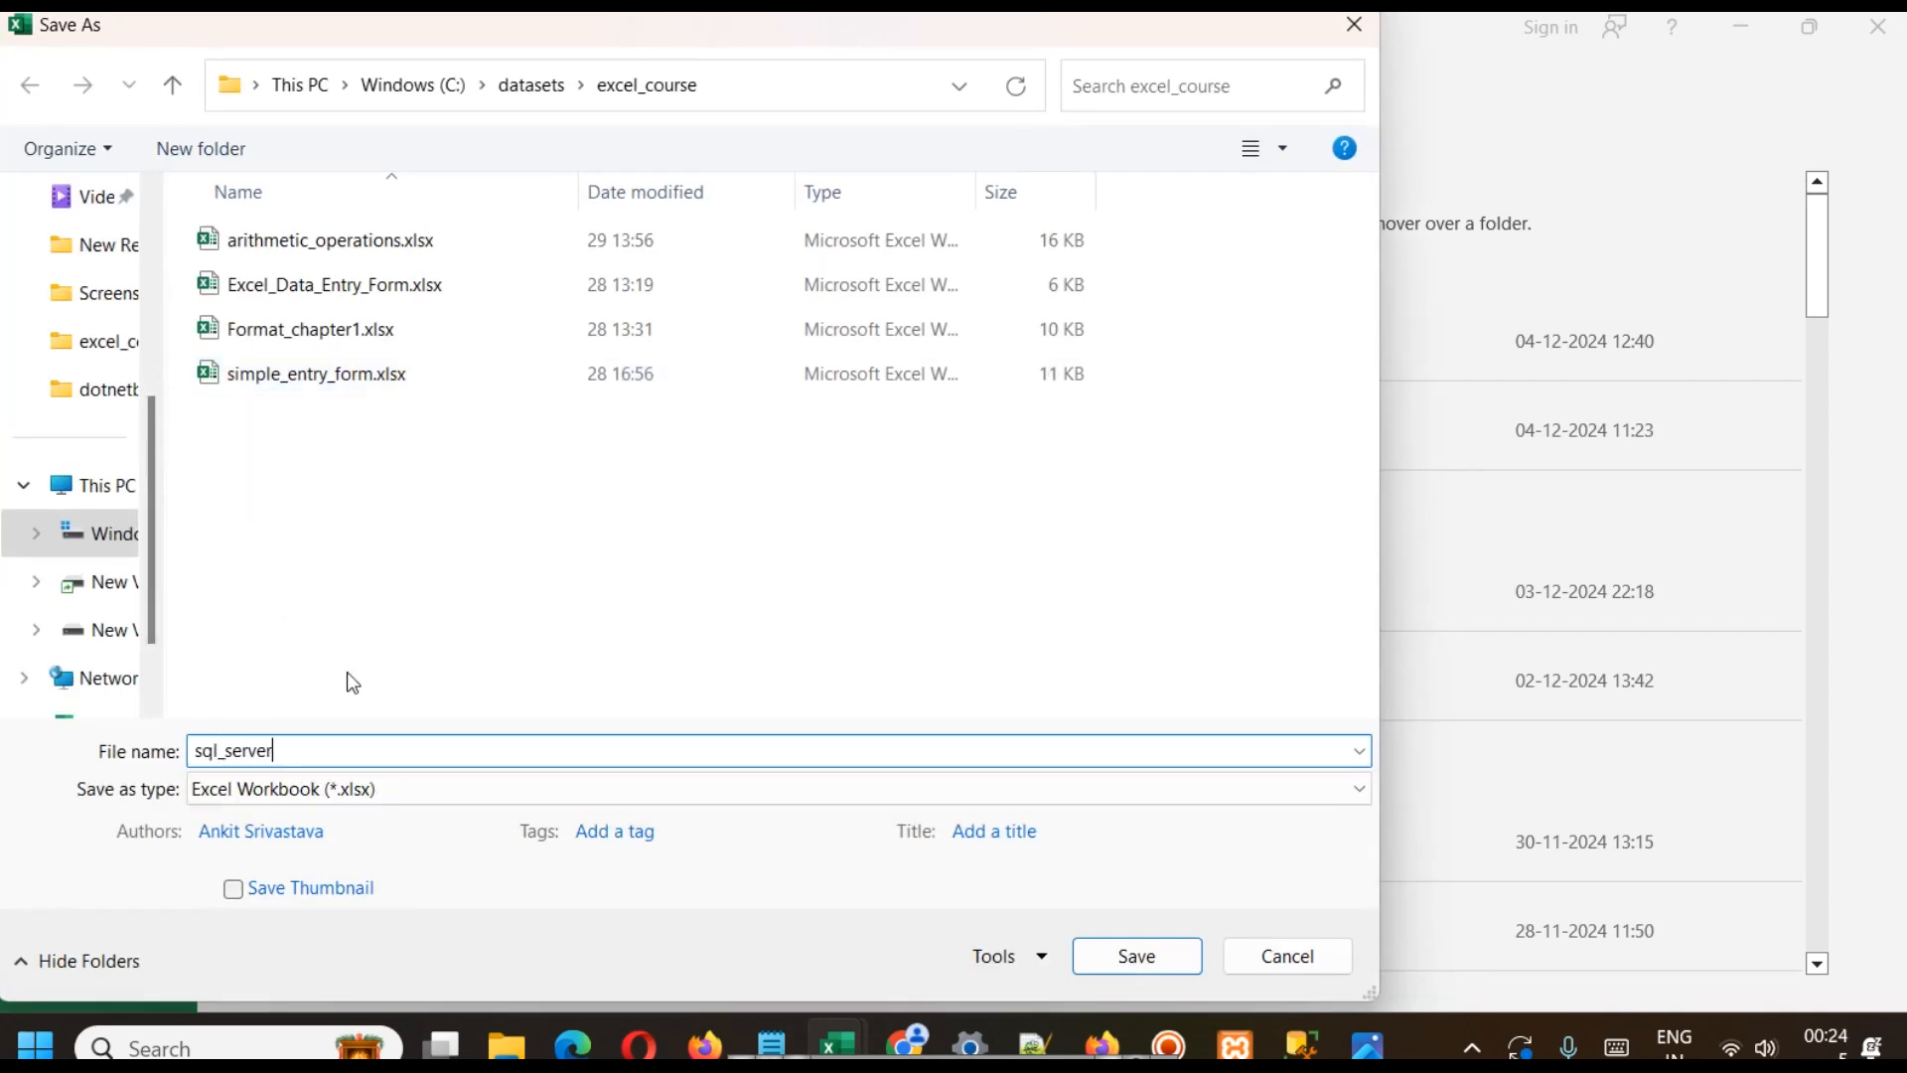
pyautogui.write('_northwind_prodcat')
pyautogui.press('Return')
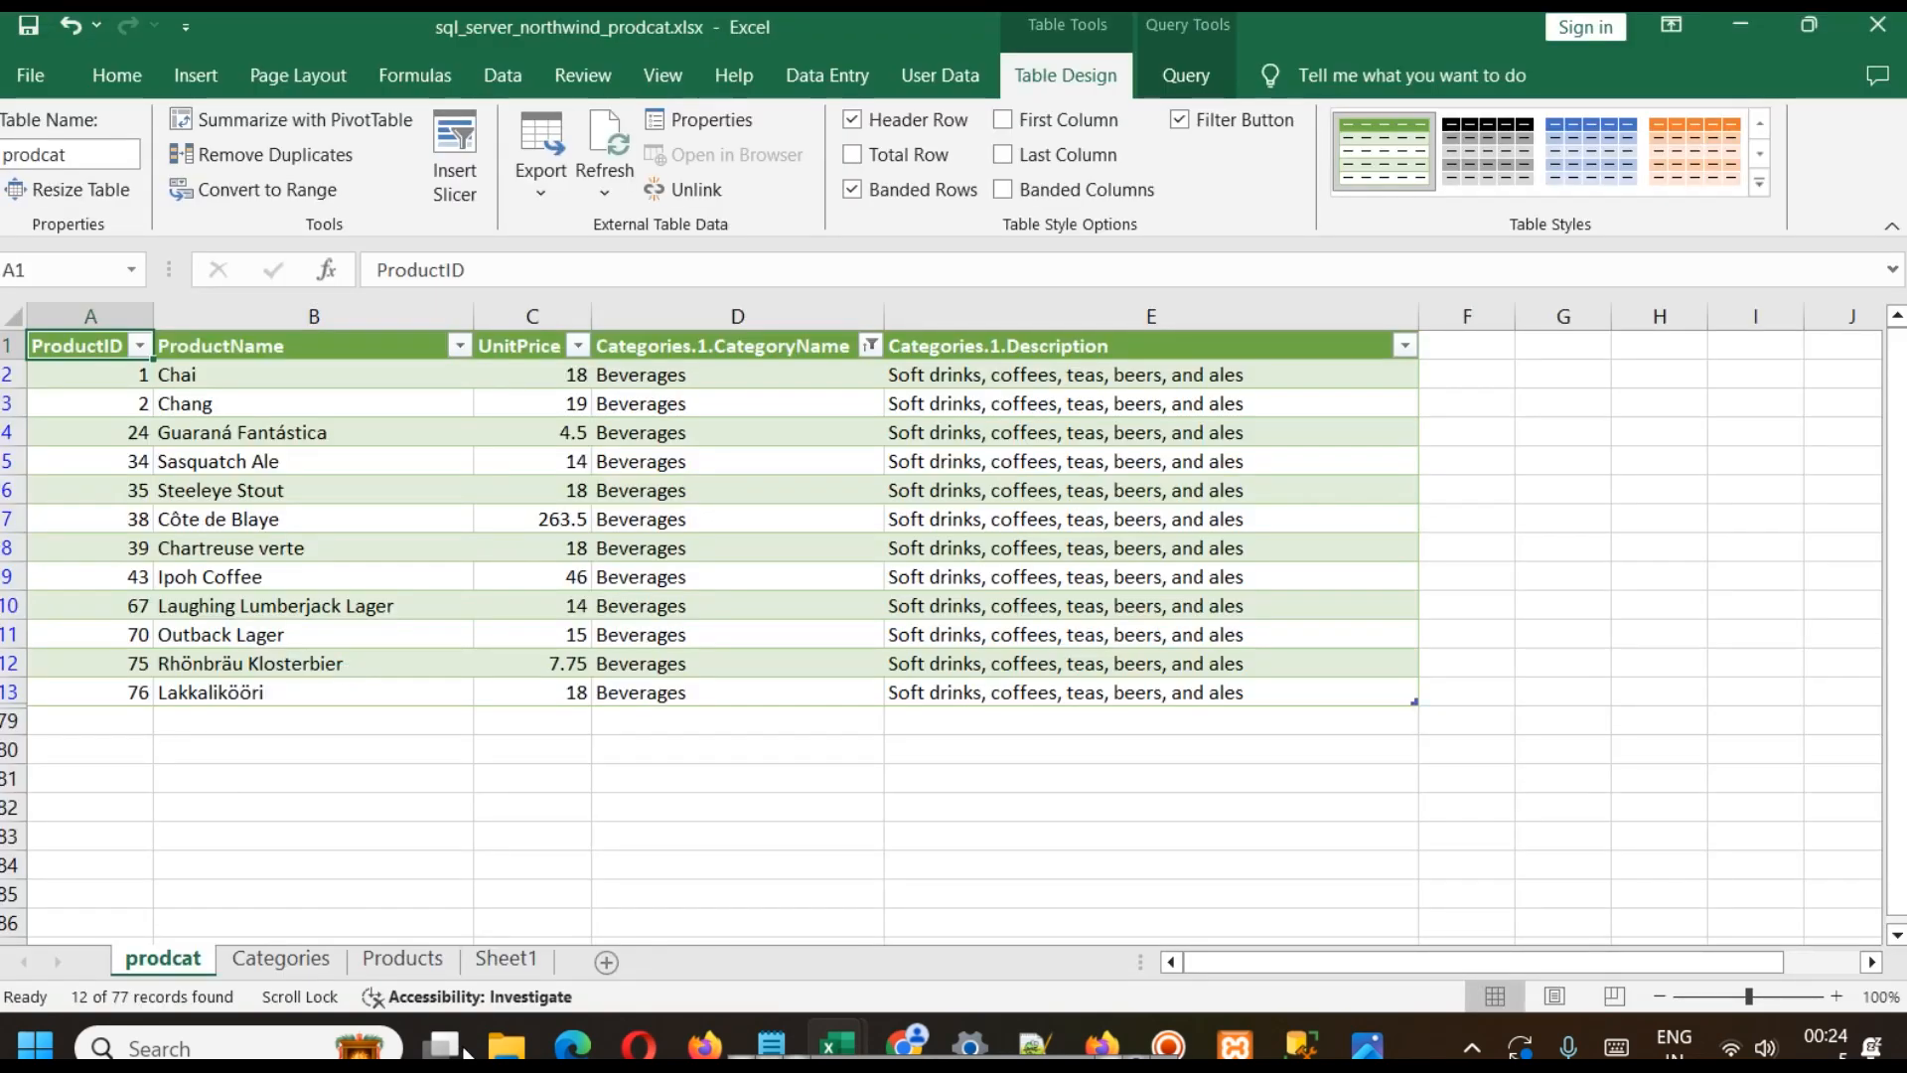
# - Delete the empty Sheet1 worksheet
pyautogui.click(527, 973)
pyautogui.rightClick(527, 971)
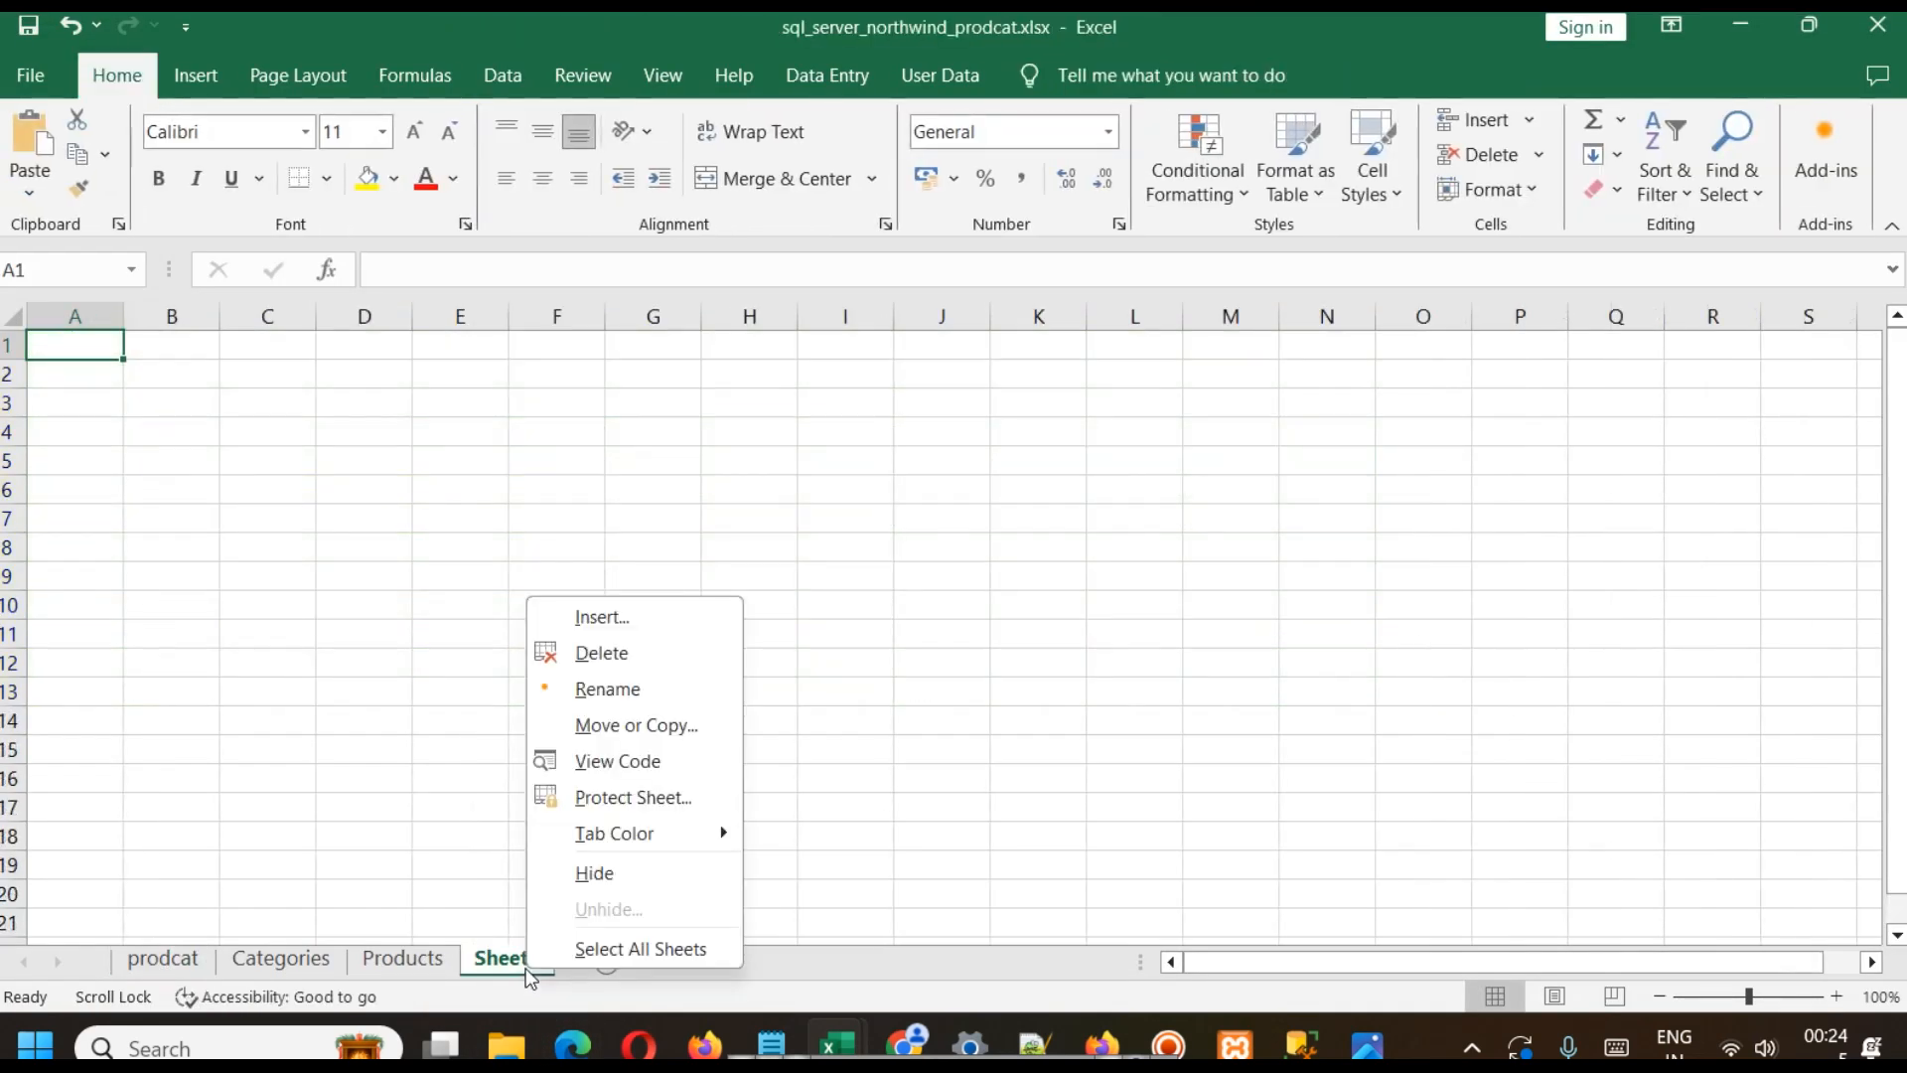
pyautogui.click(622, 652)
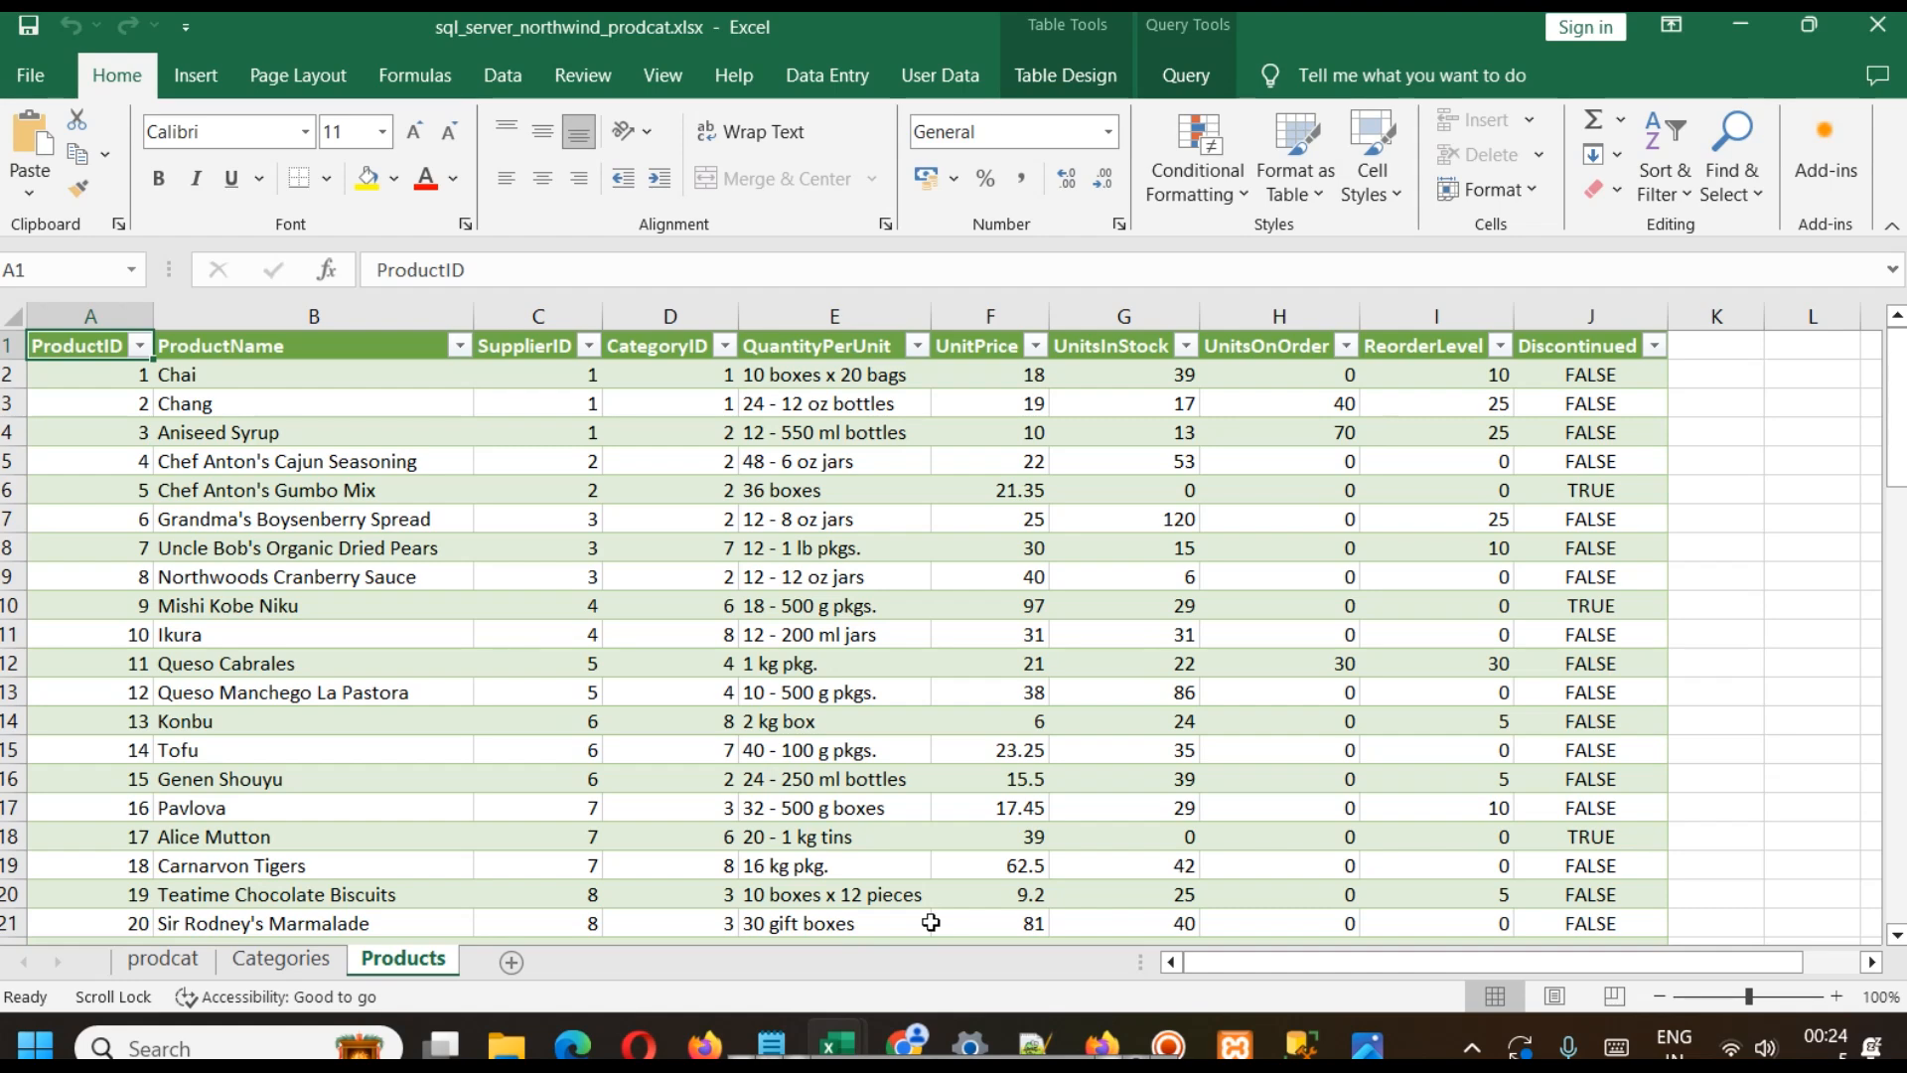
# - Switch to SQL Server Management Studio to view the northwind database
pyautogui.click(1368, 1043)
pyautogui.click(1326, 1049)
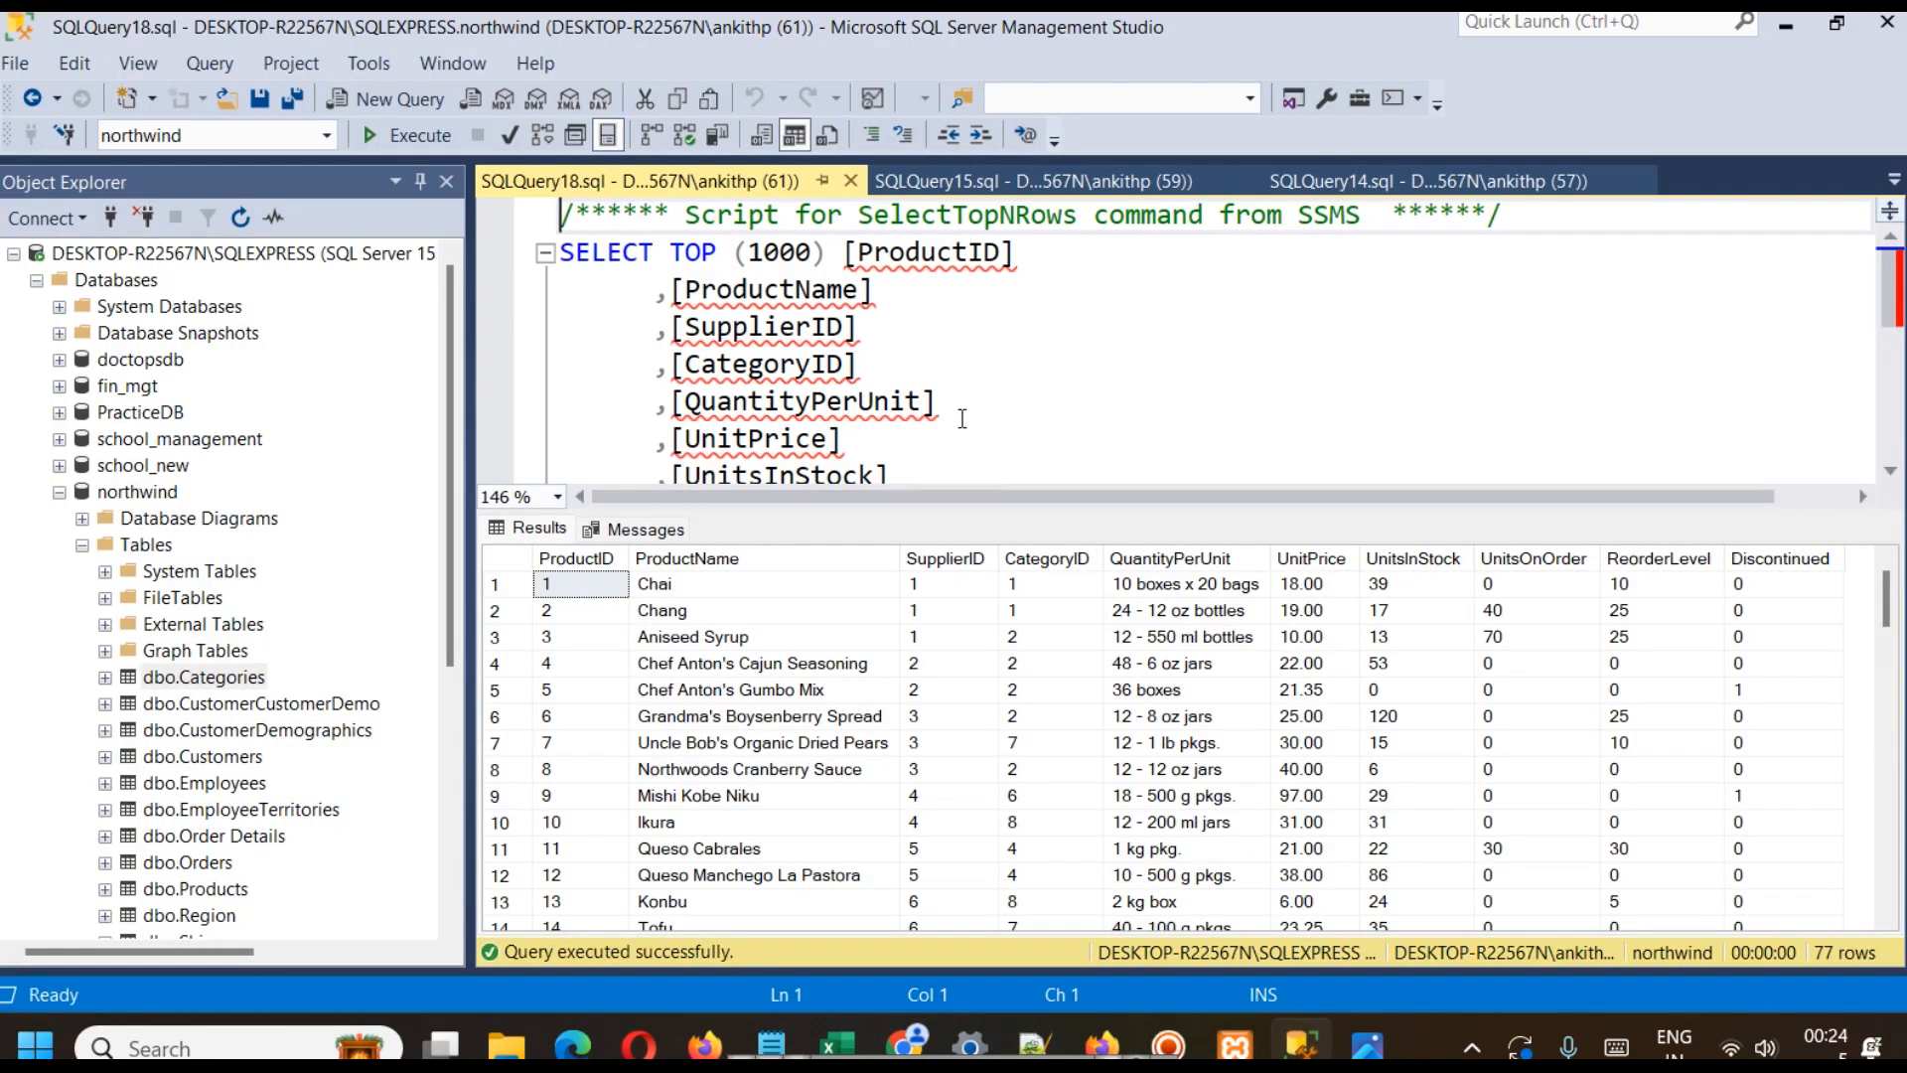